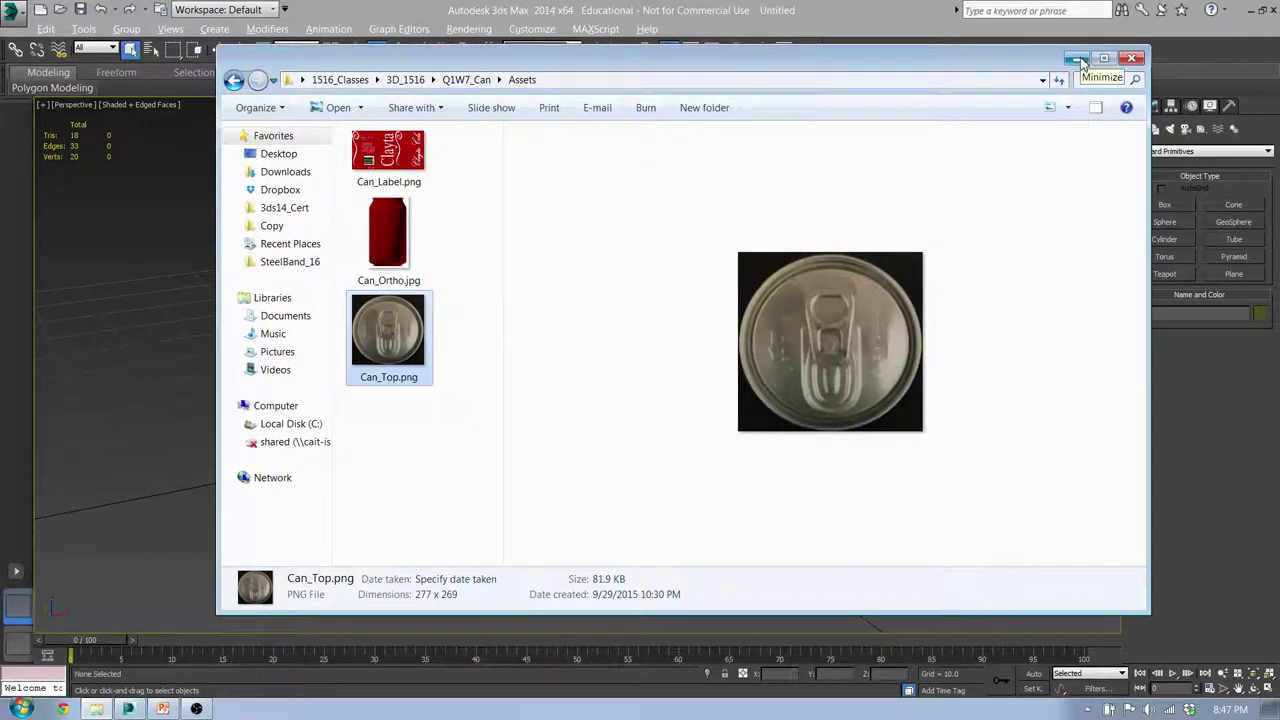
- Minimize the assets folder window and examine the cube and reference planes in the front and left views
click(1077, 60)
click(585, 319)
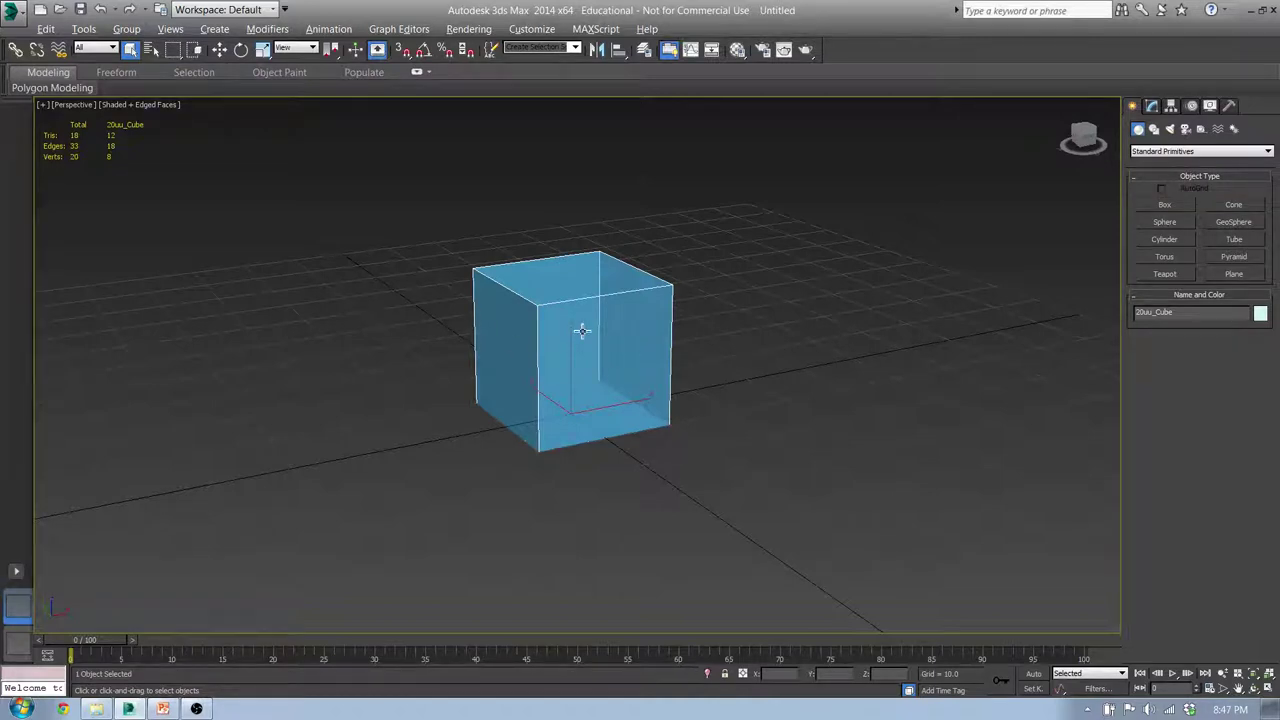
key(f)
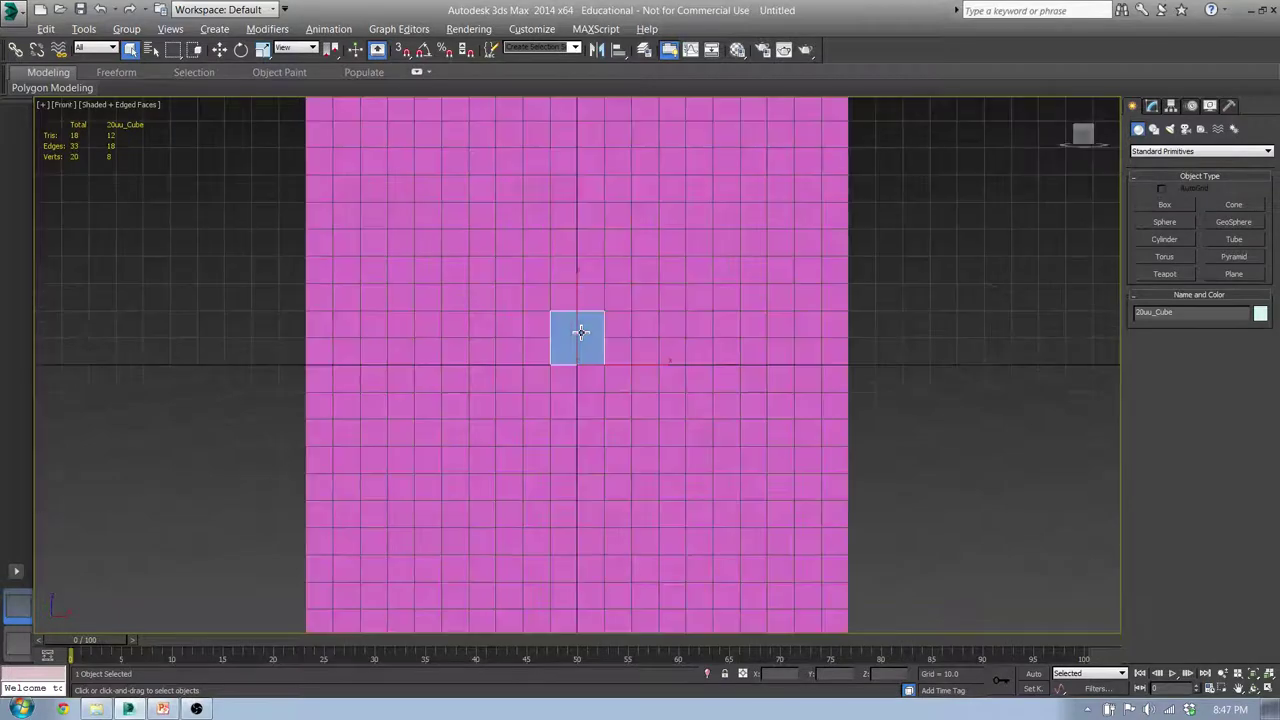
click(820, 215)
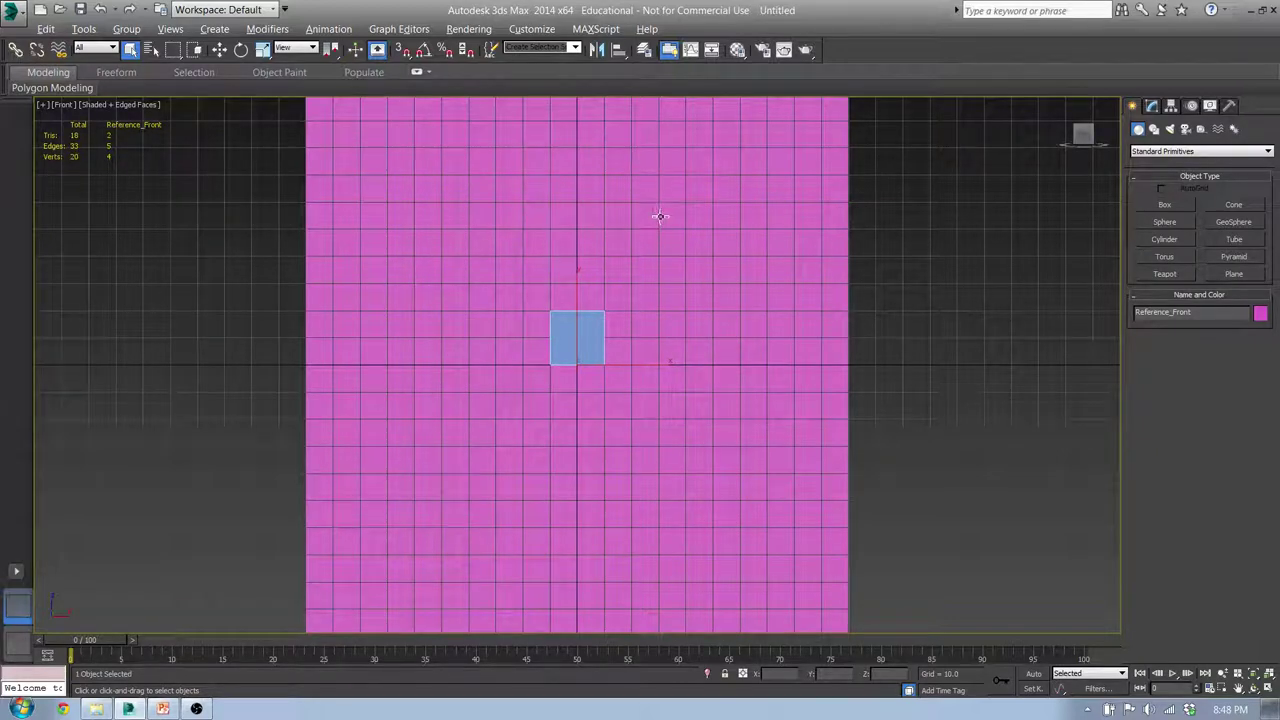
key(l)
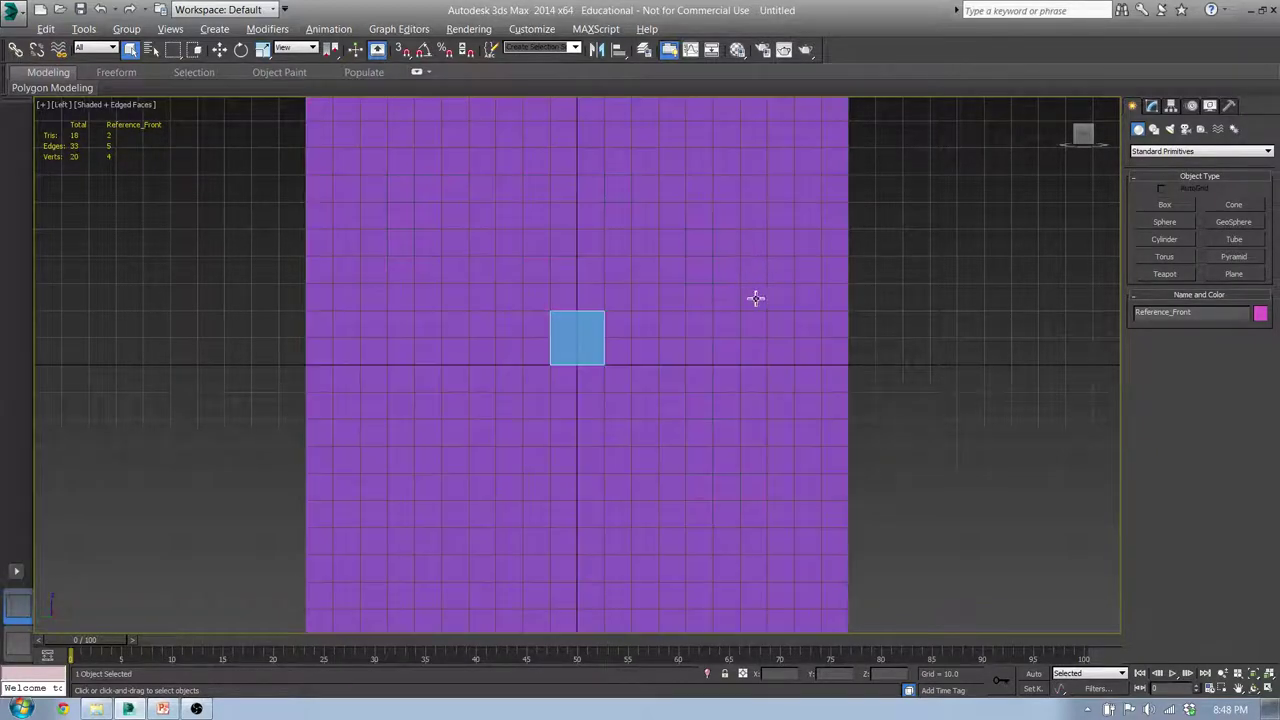
- Delete the Reference_Top plane in the top view, keeping the cube
key(t)
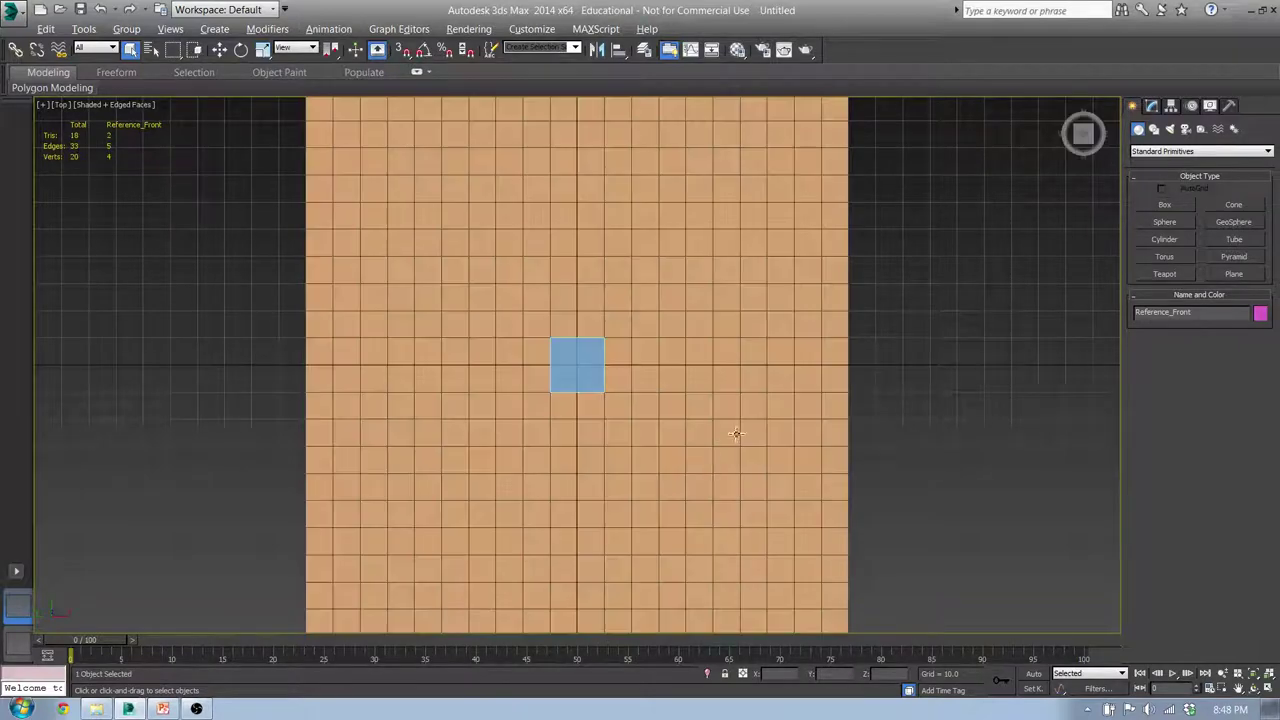
click(780, 200)
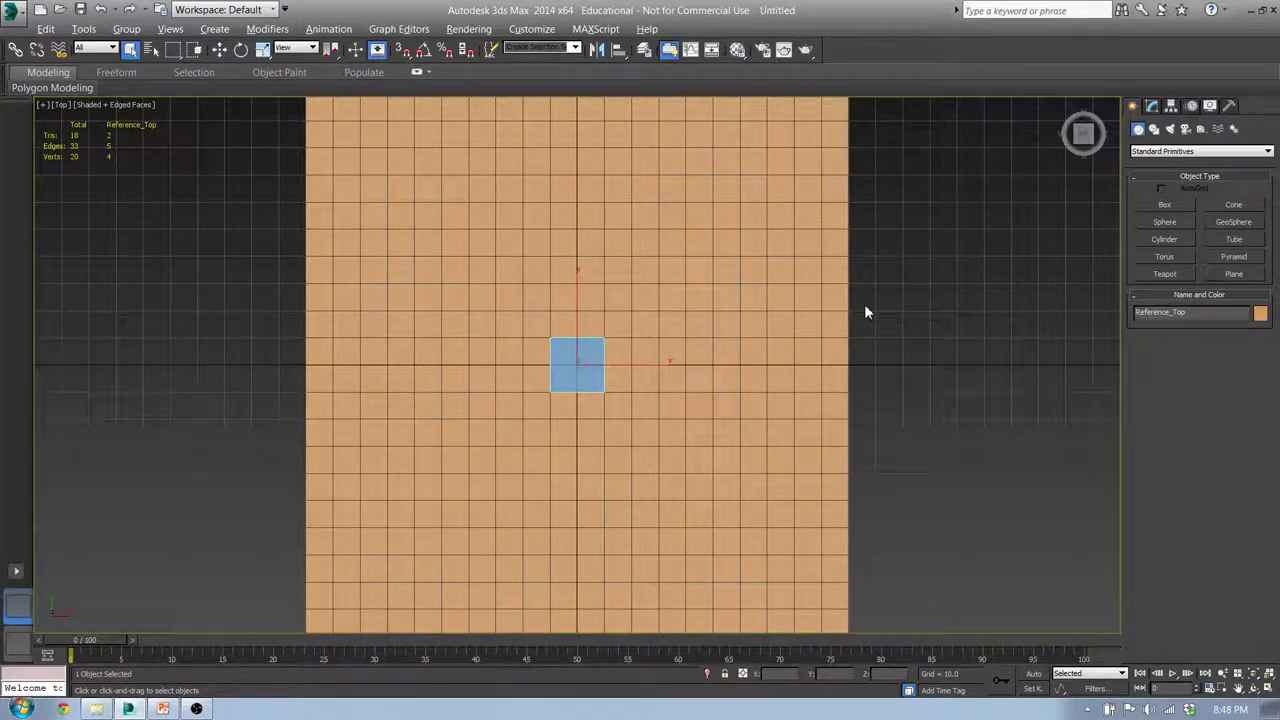
drag(924, 459, 700, 168)
key(Delete)
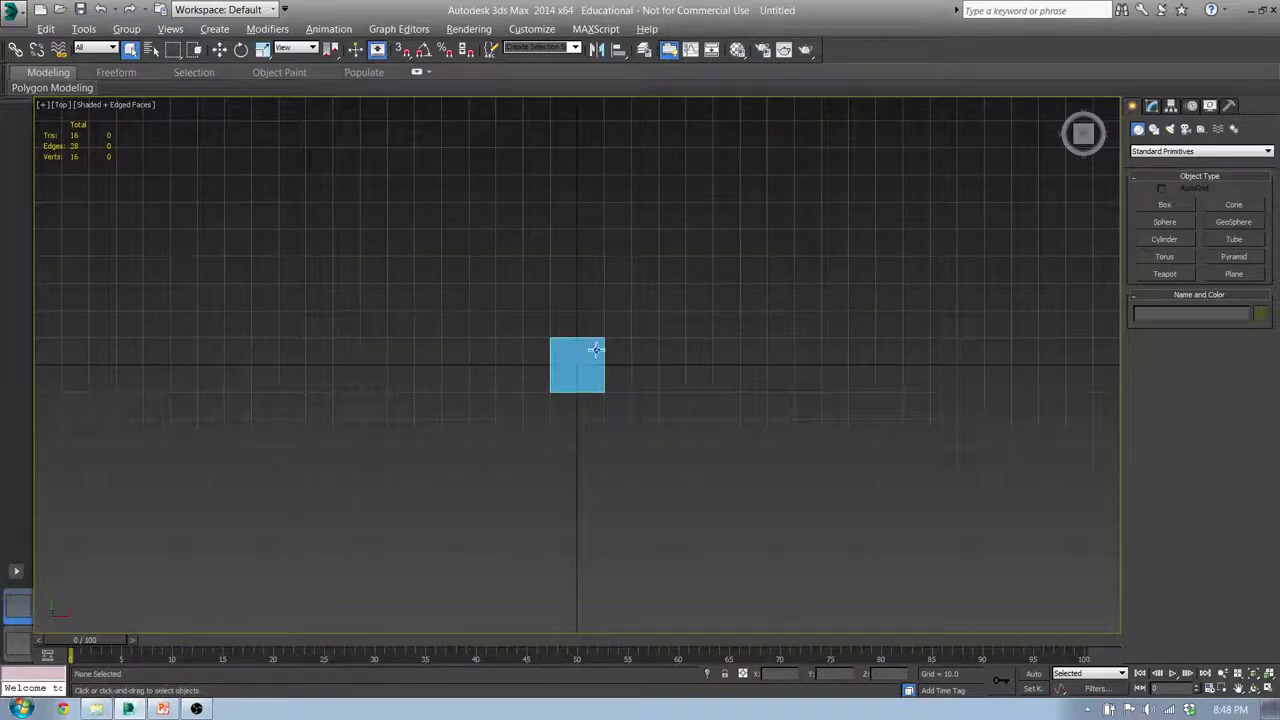
- Switch to the front view and open the Material Editor
key(f)
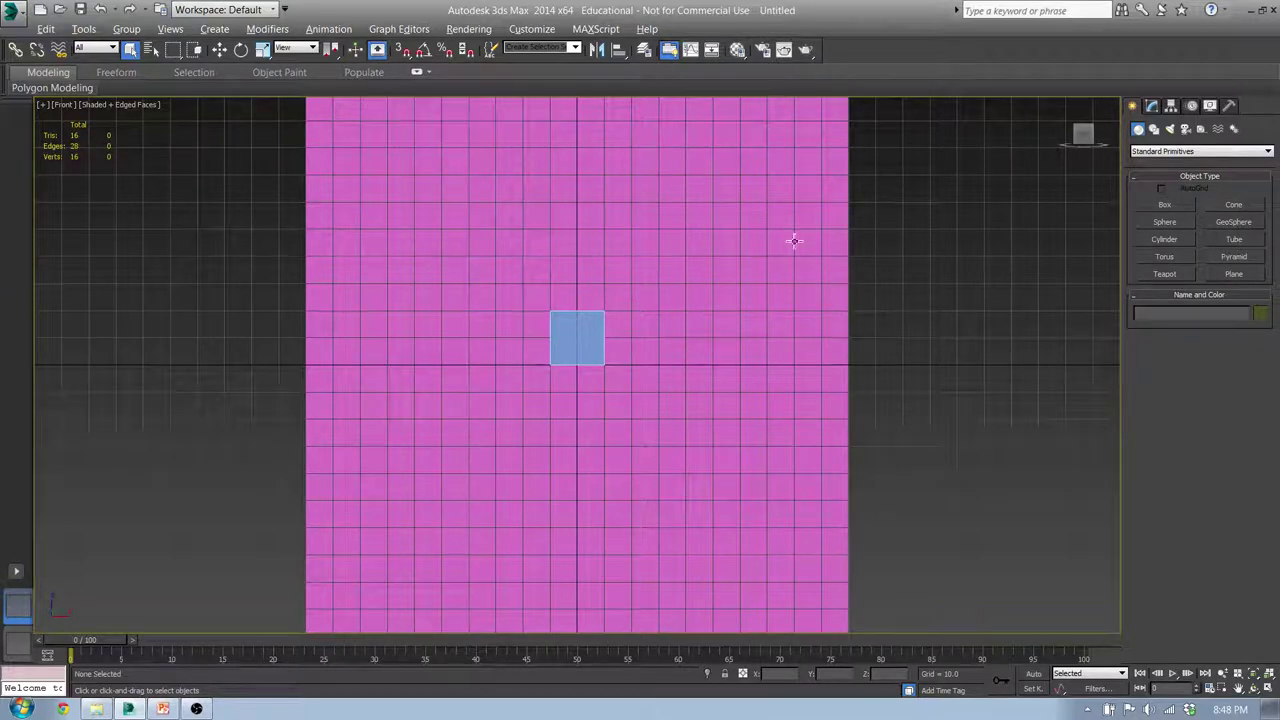
click(737, 51)
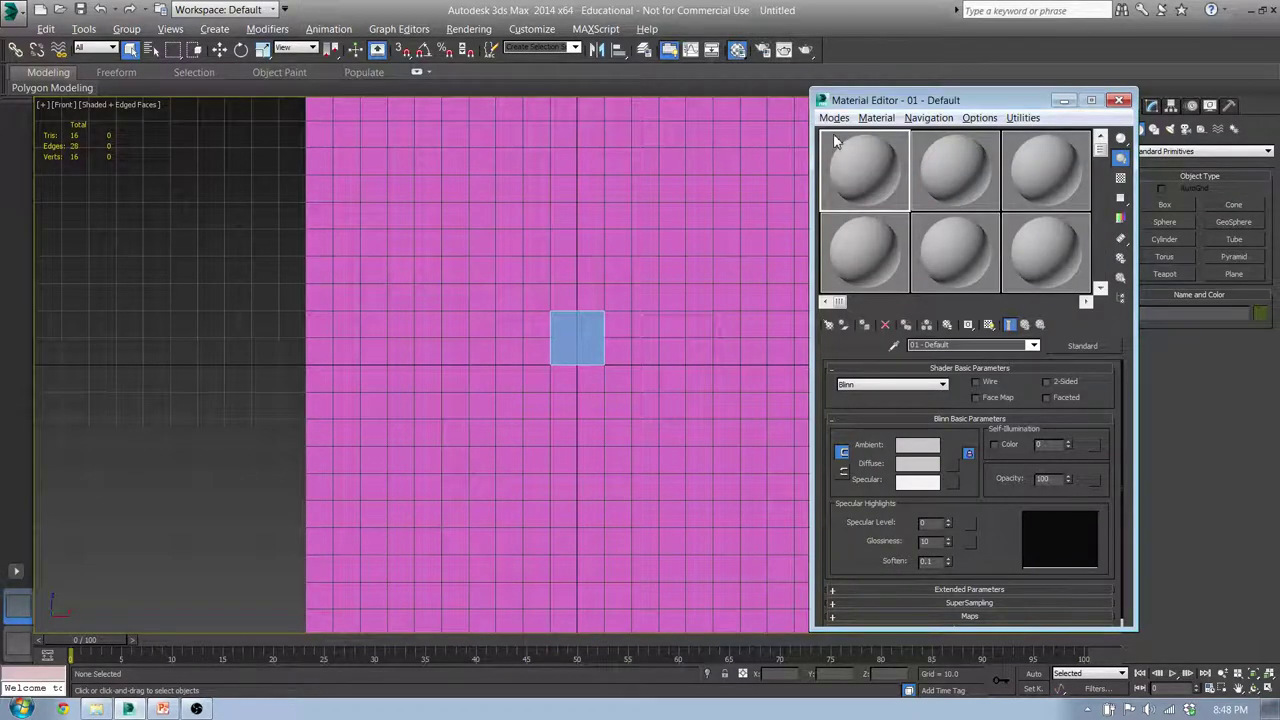
click(834, 118)
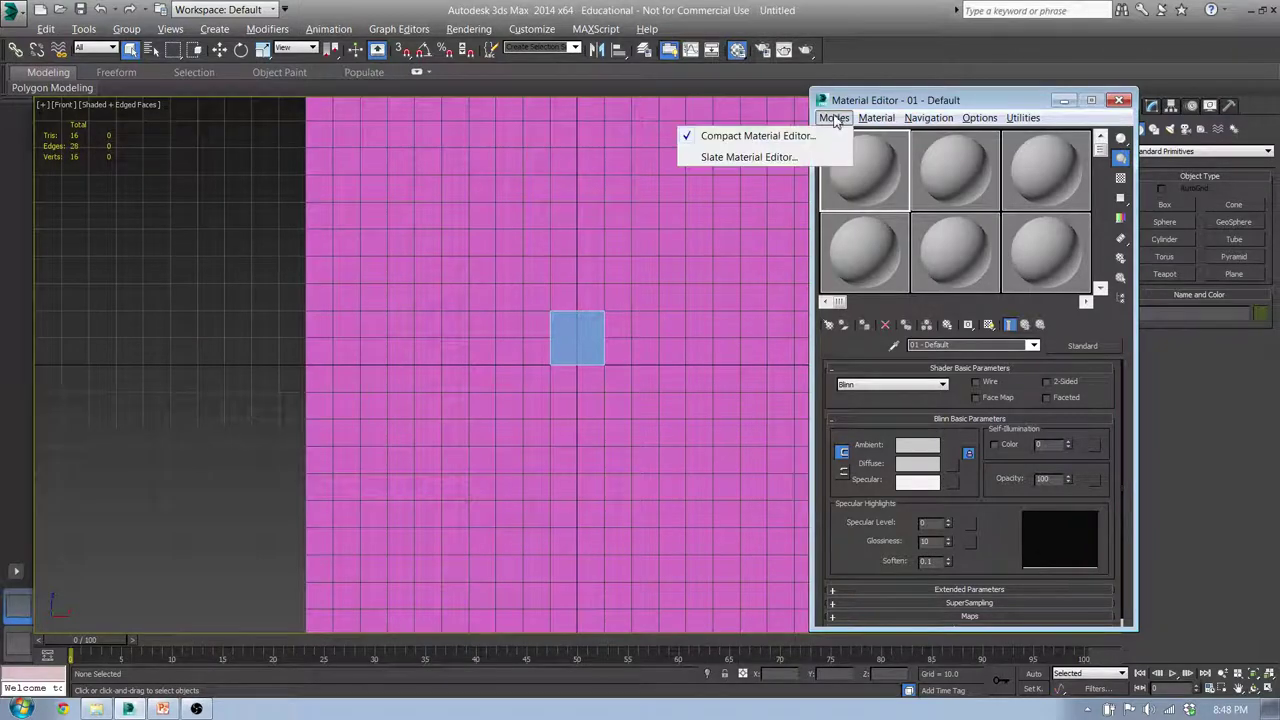
click(786, 160)
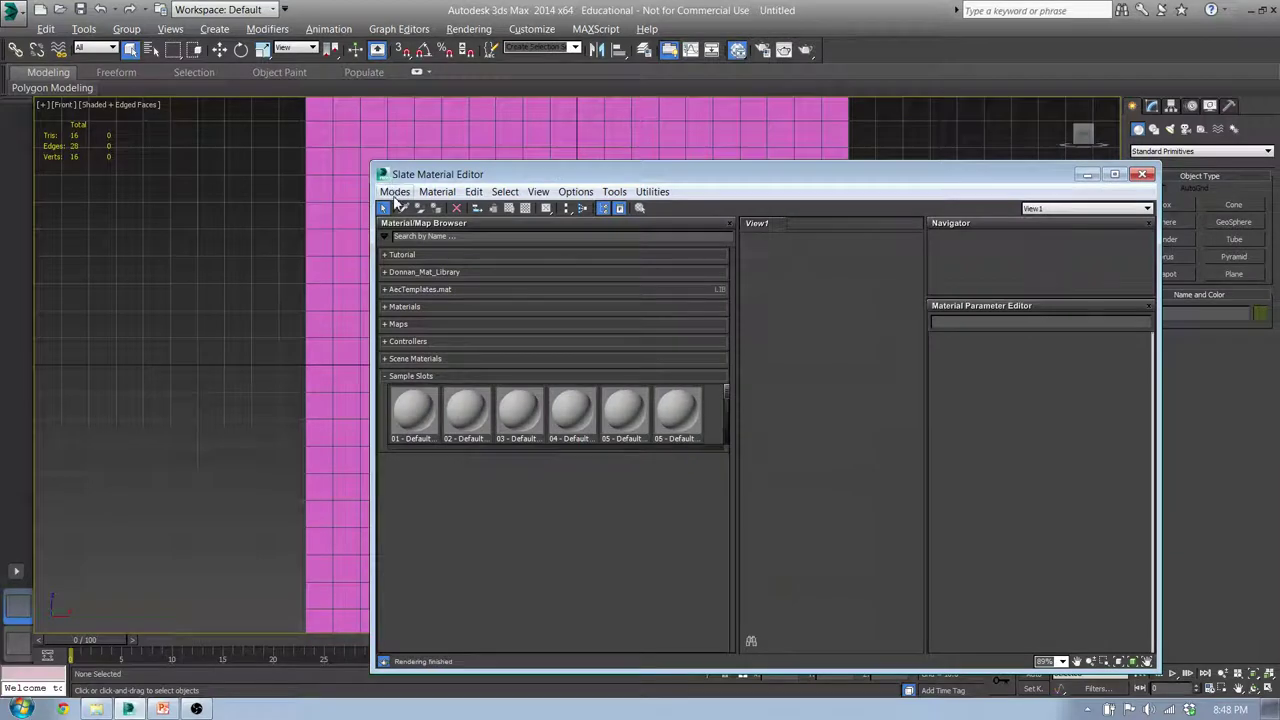
click(395, 193)
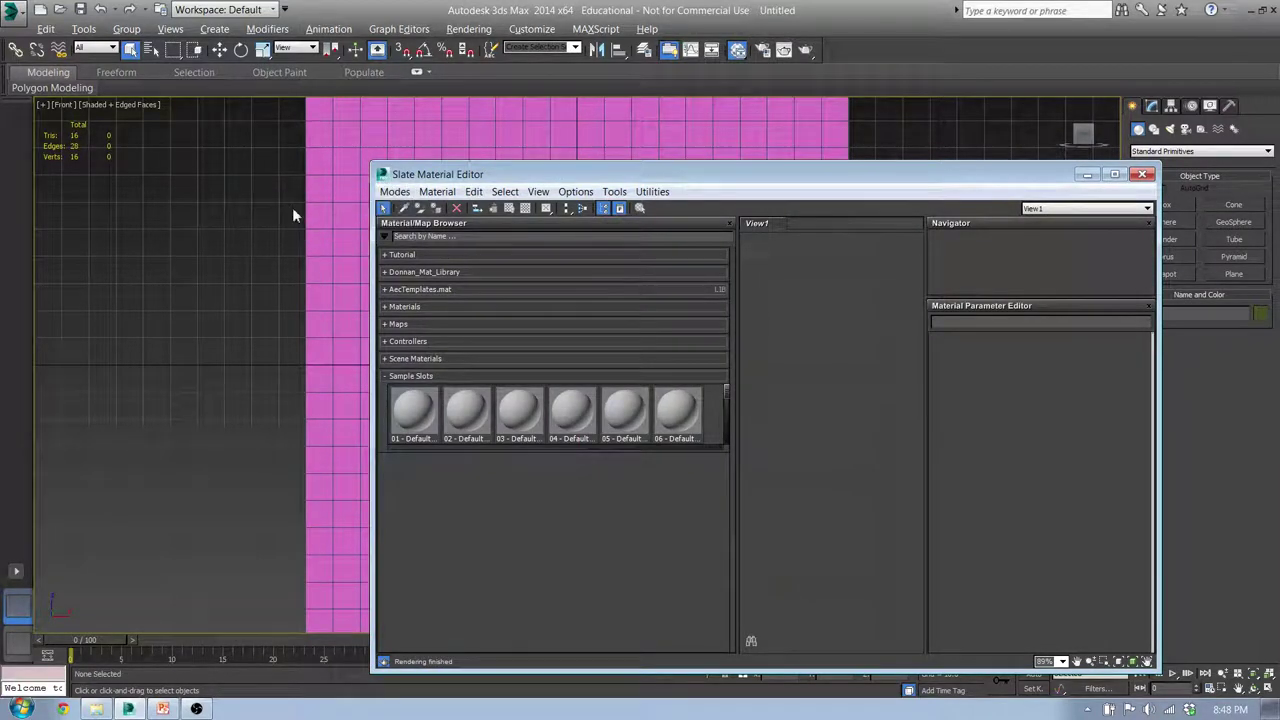
click(292, 212)
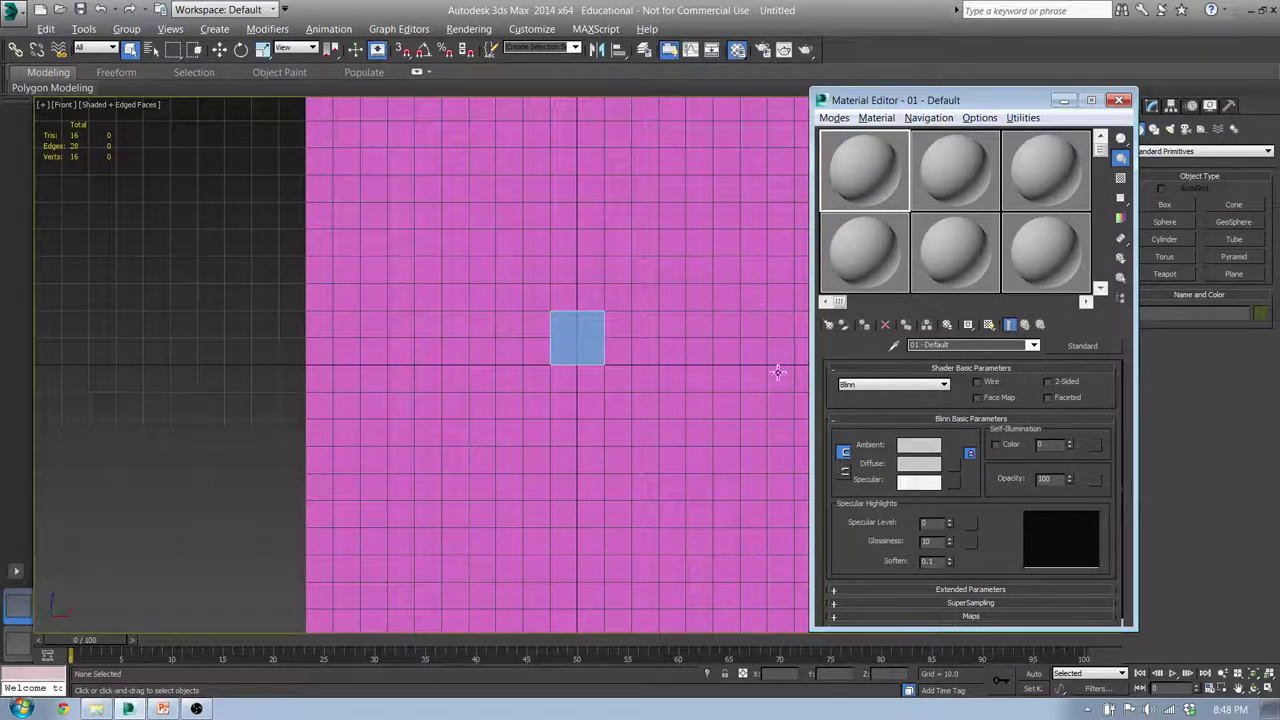
- Pick the cube's existing material from the viewport into the first sample slot
click(580, 331)
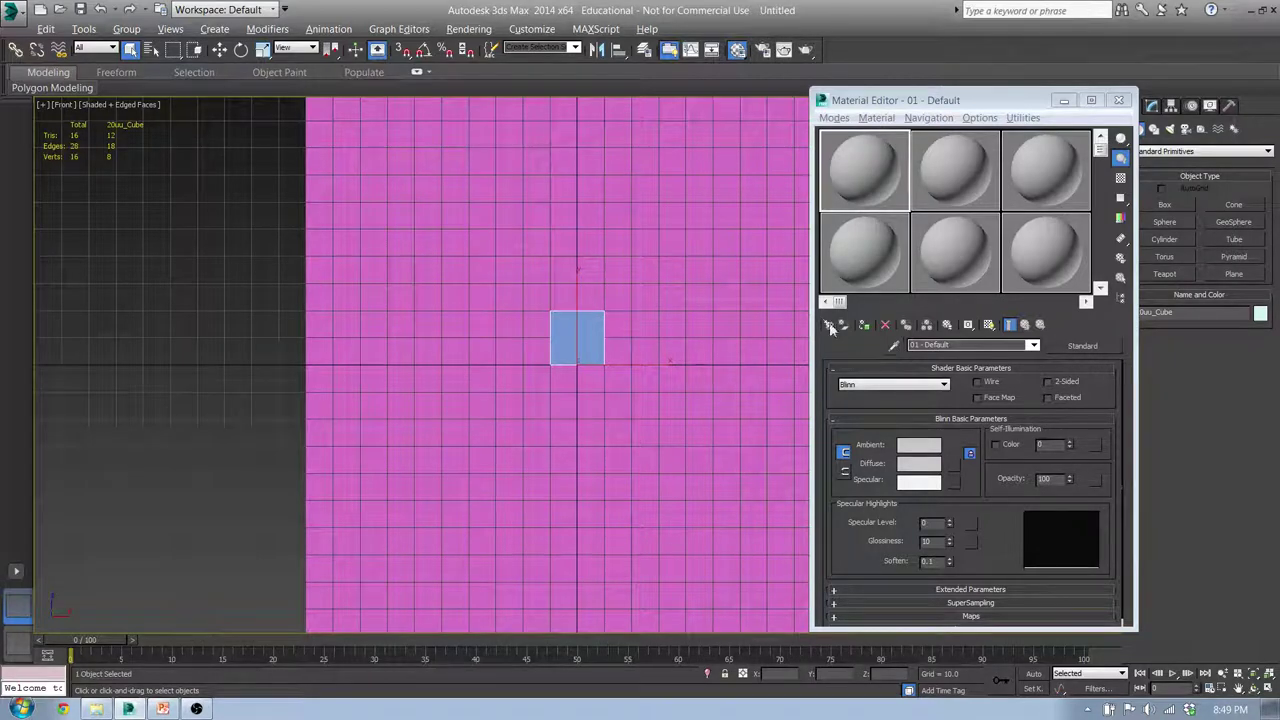
click(894, 346)
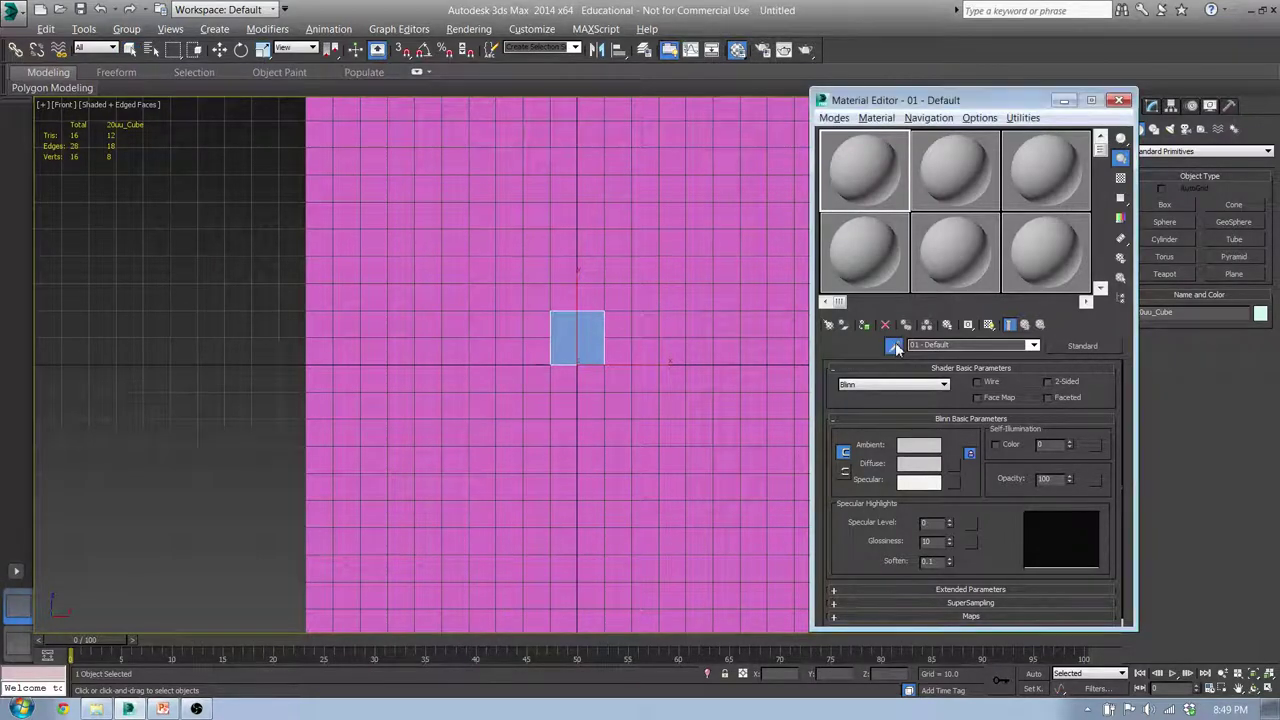
click(557, 326)
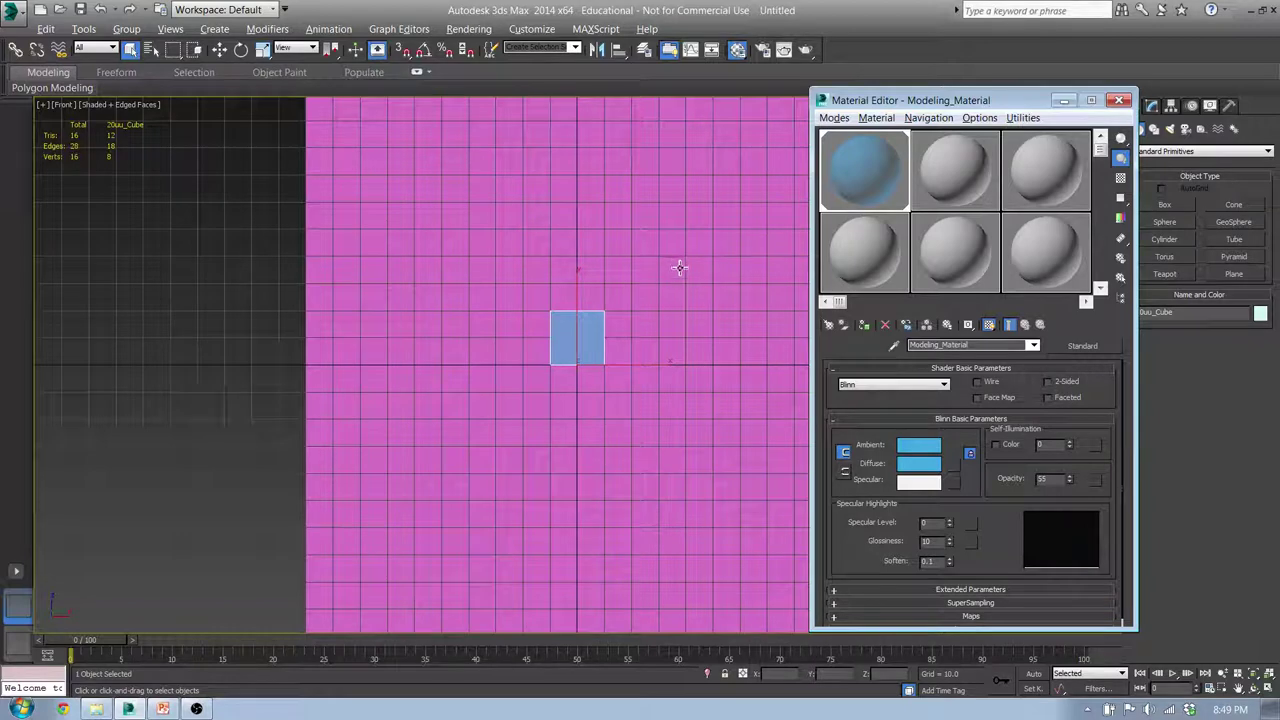
- Name the material in the second sample slot "Reference Material"
click(962, 190)
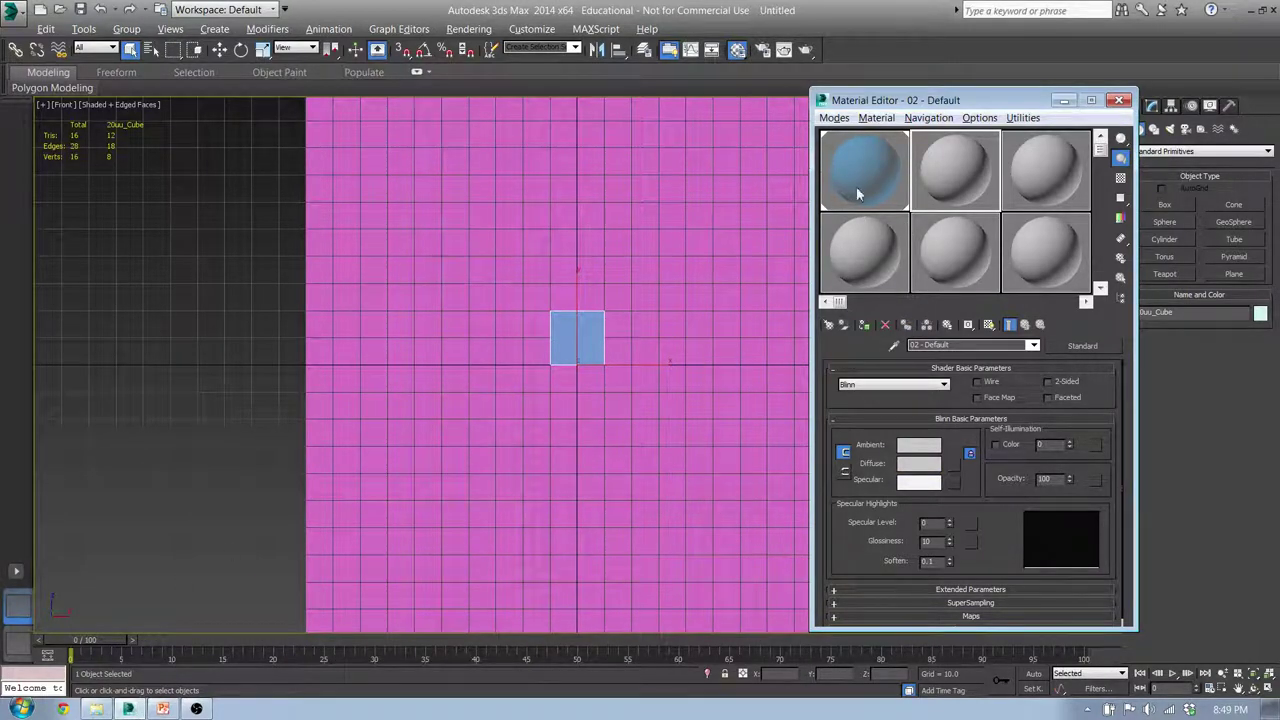
click(966, 345)
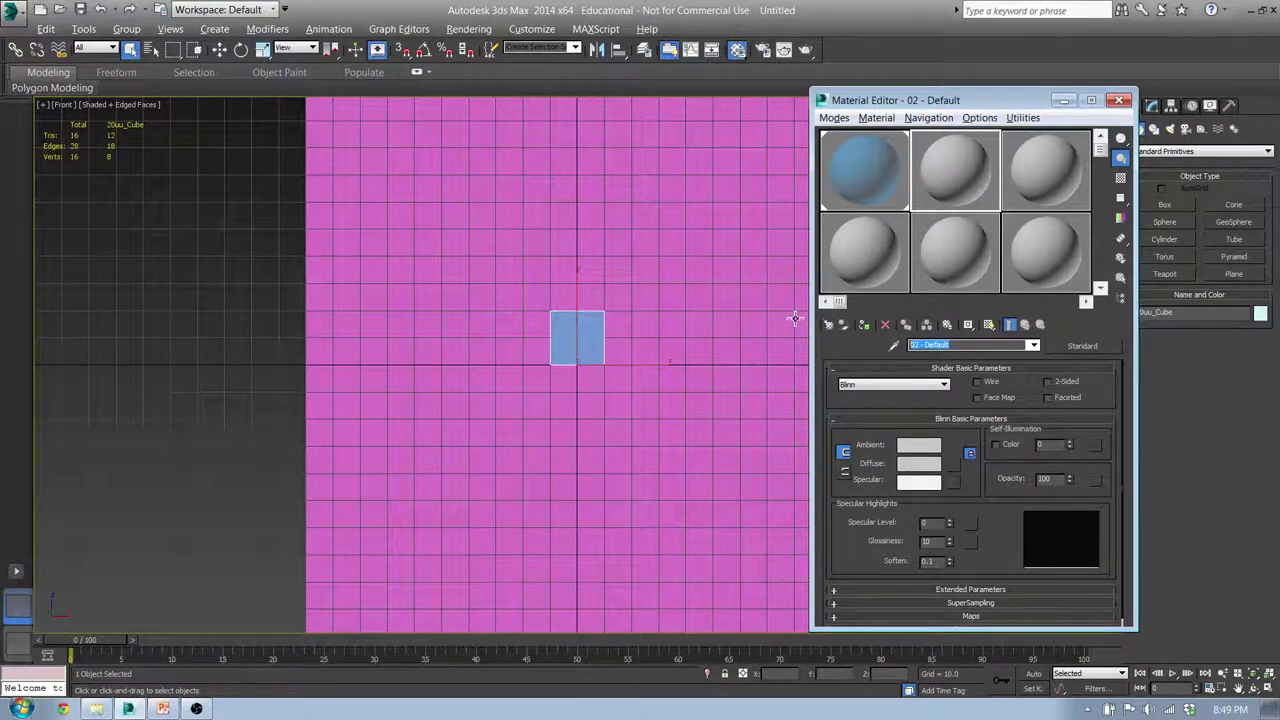
text(Refere)
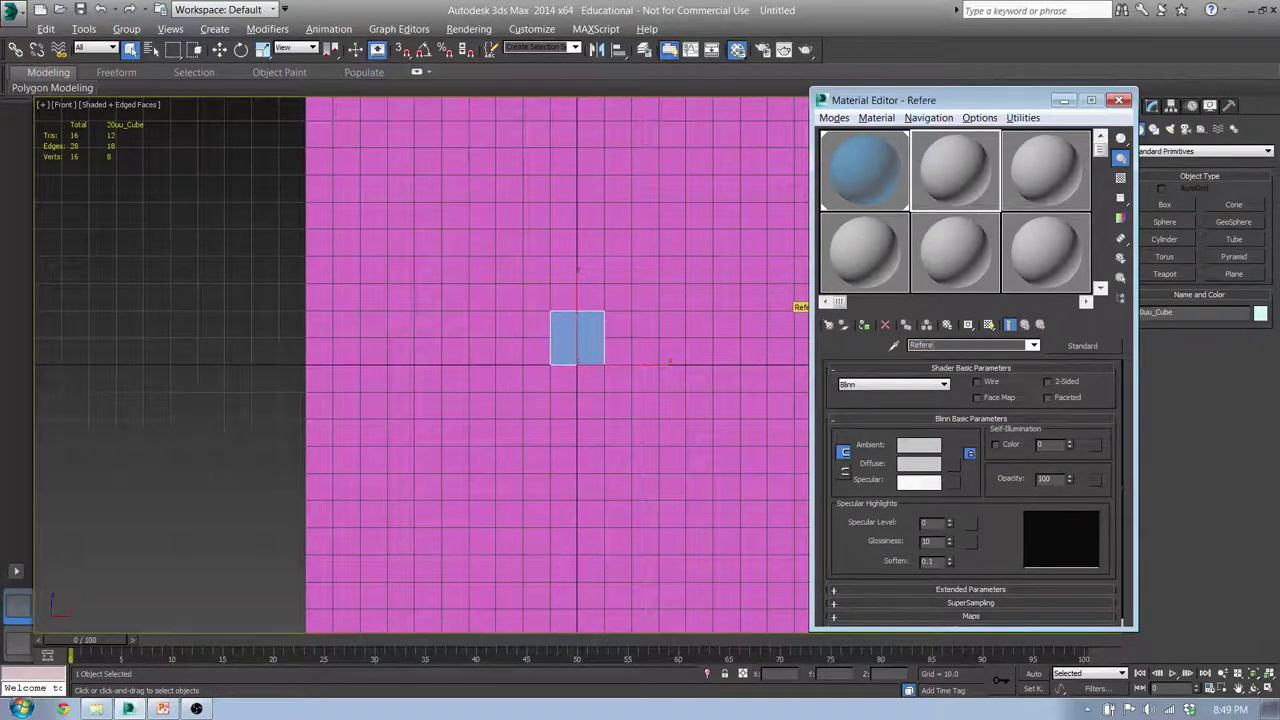
text(nce Material)
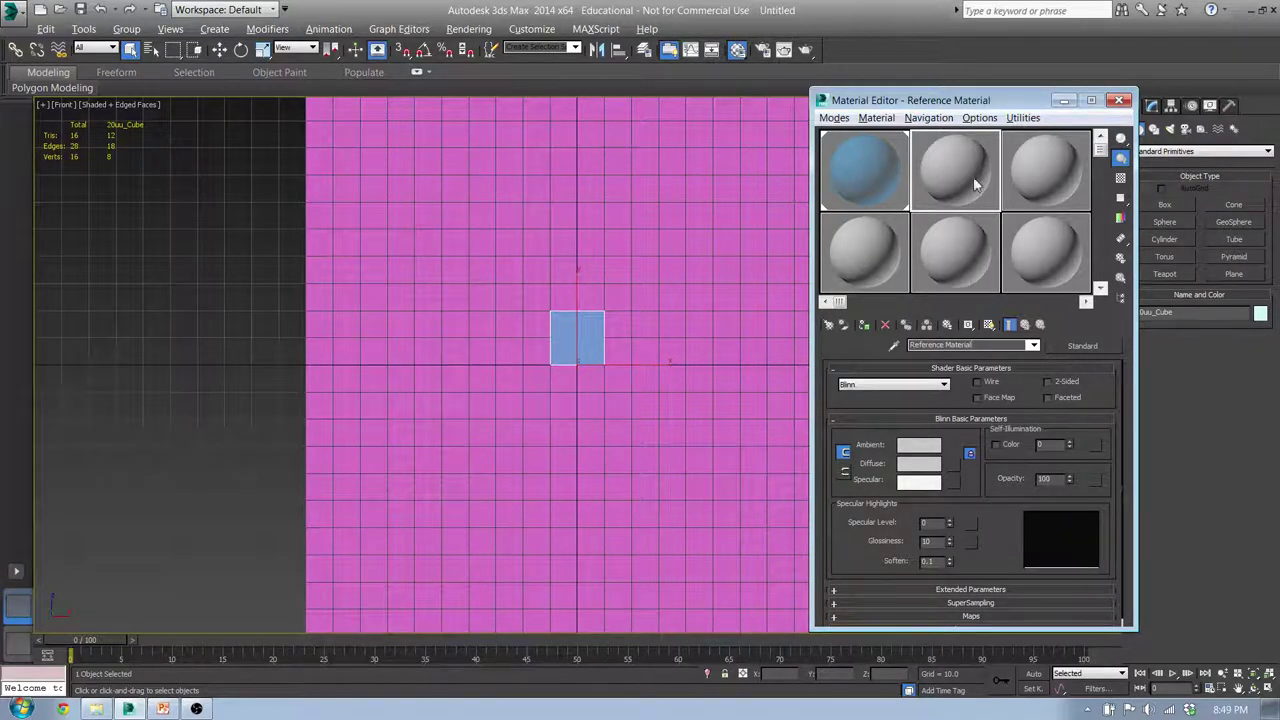
- Switch to the Assets folder in Windows Explorer and load Can_Ortho.jpg into the second material sample slot
click(107, 708)
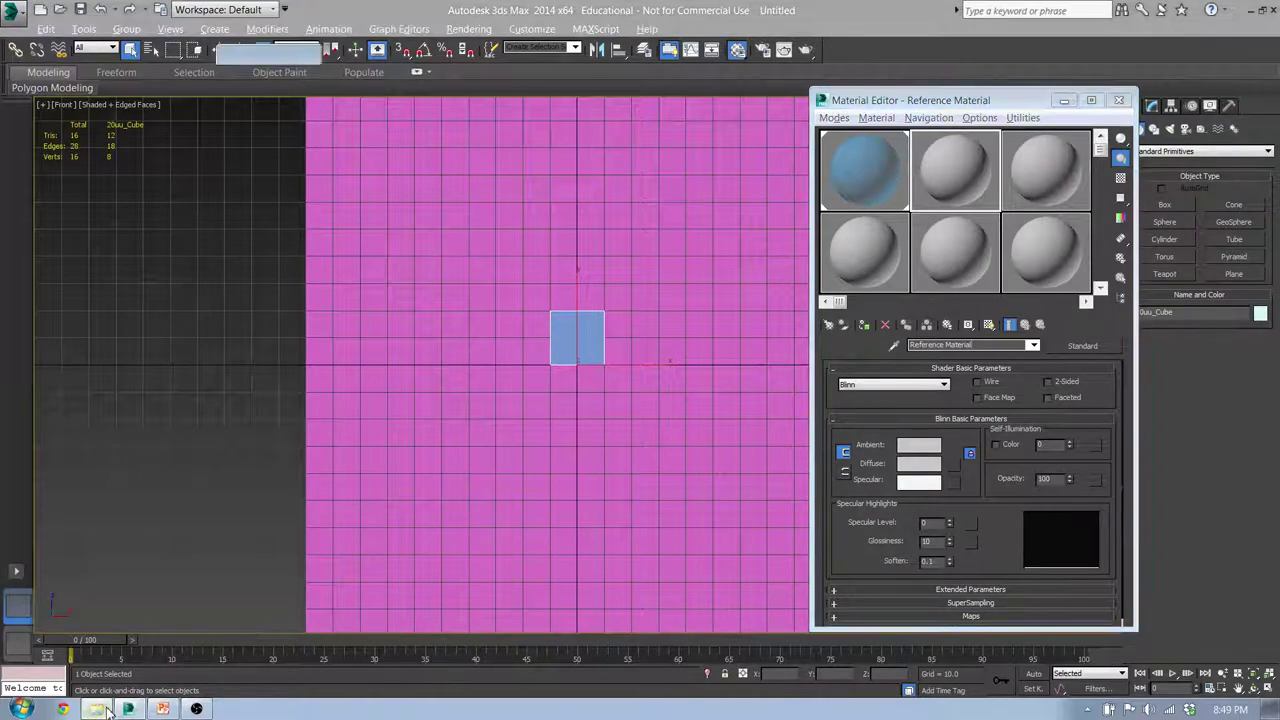
drag(541, 68, 339, 70)
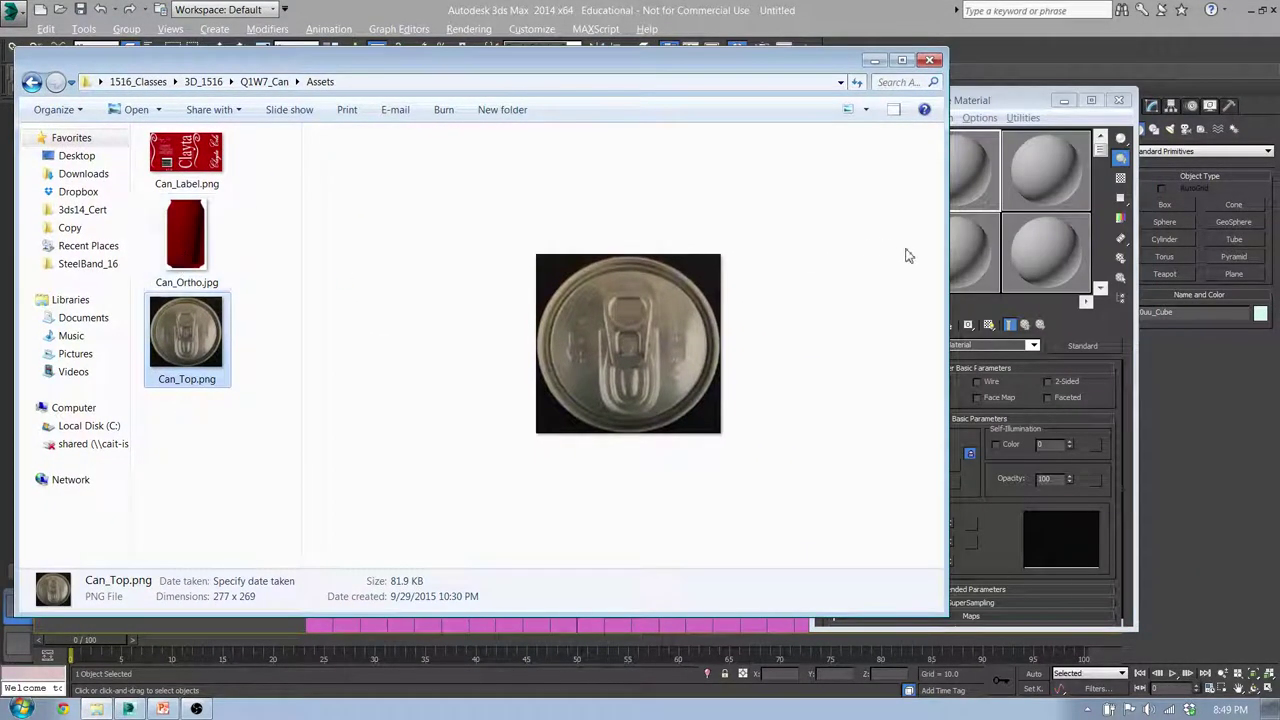
drag(945, 262, 645, 250)
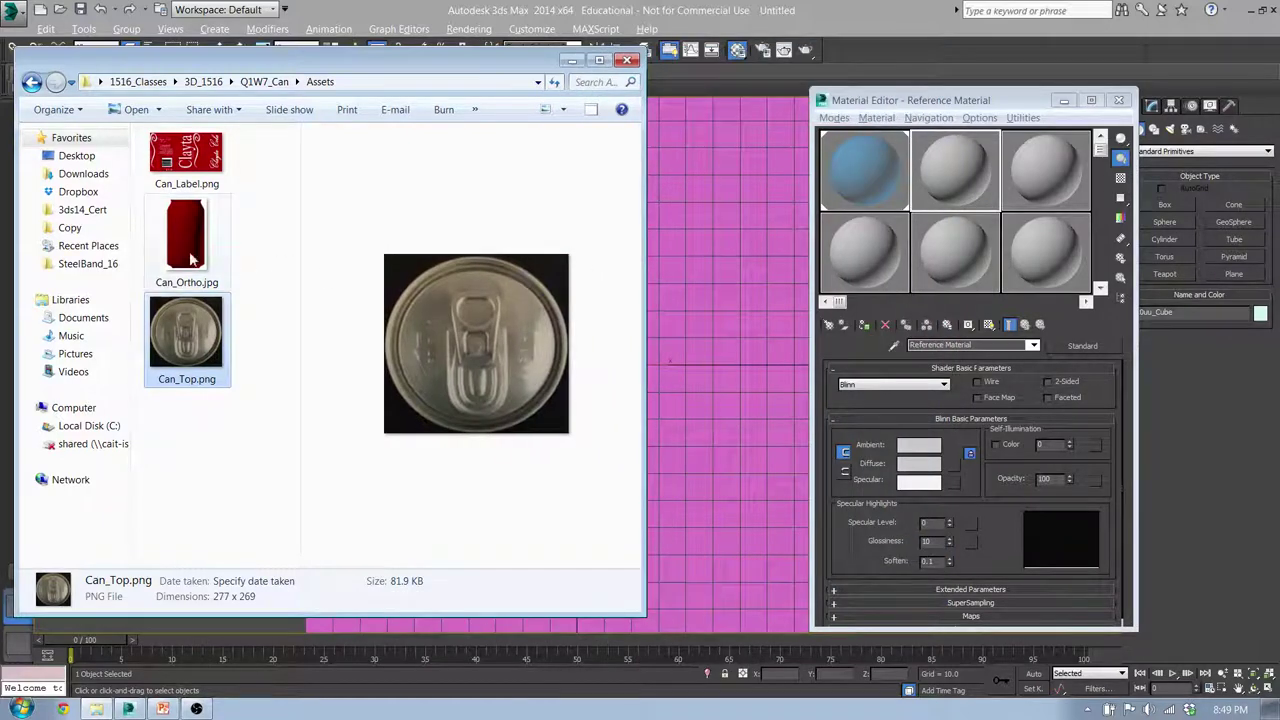
click(210, 226)
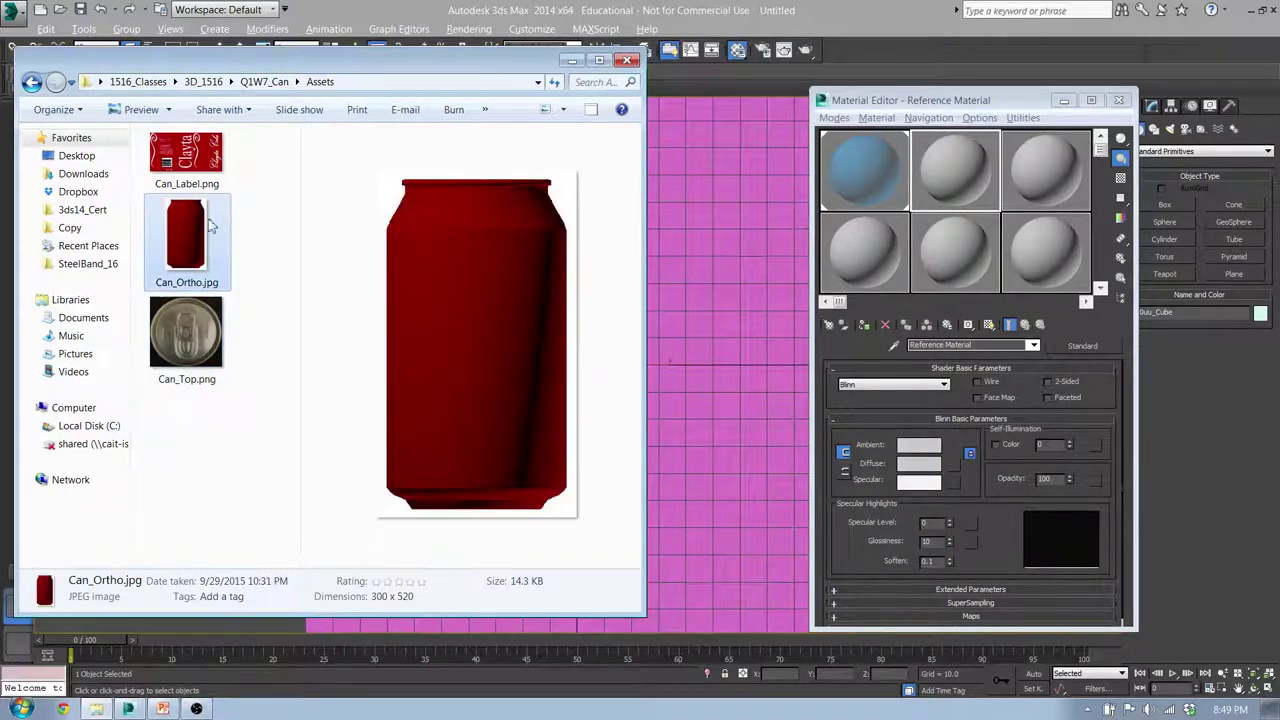
click(962, 162)
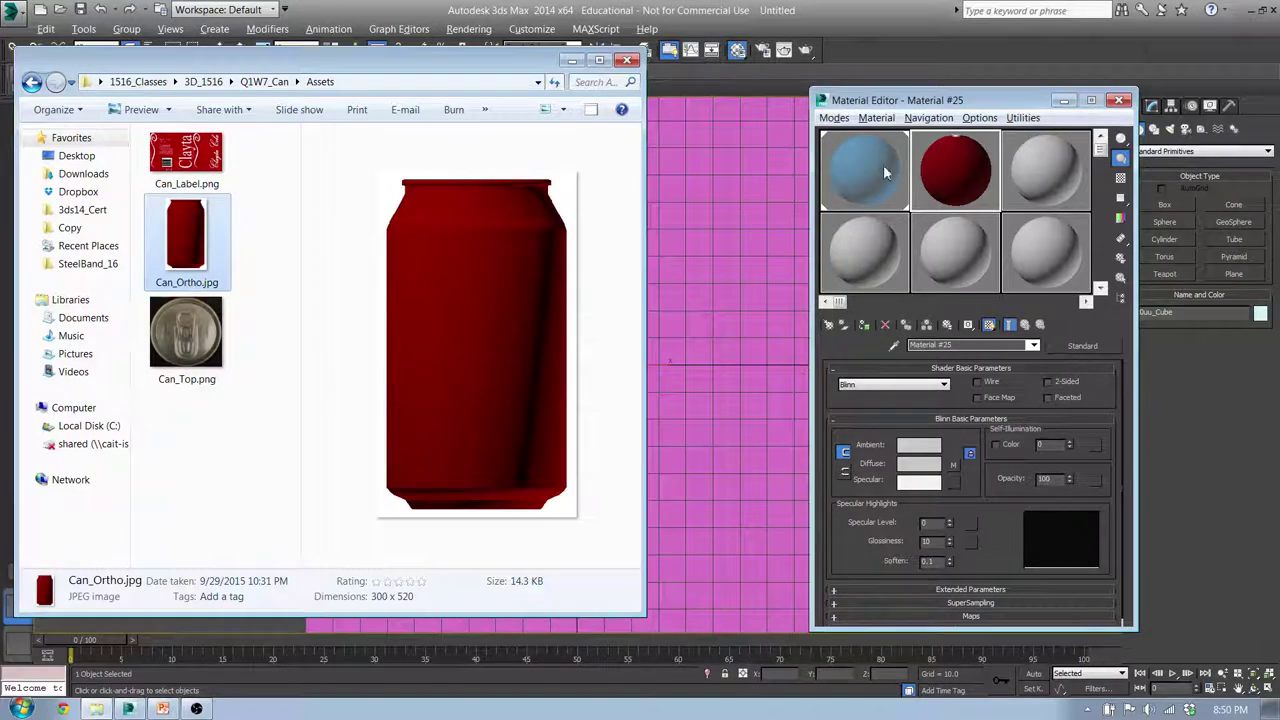
- Return to 3ds Max and apply the red can material to the front reference plane
click(629, 62)
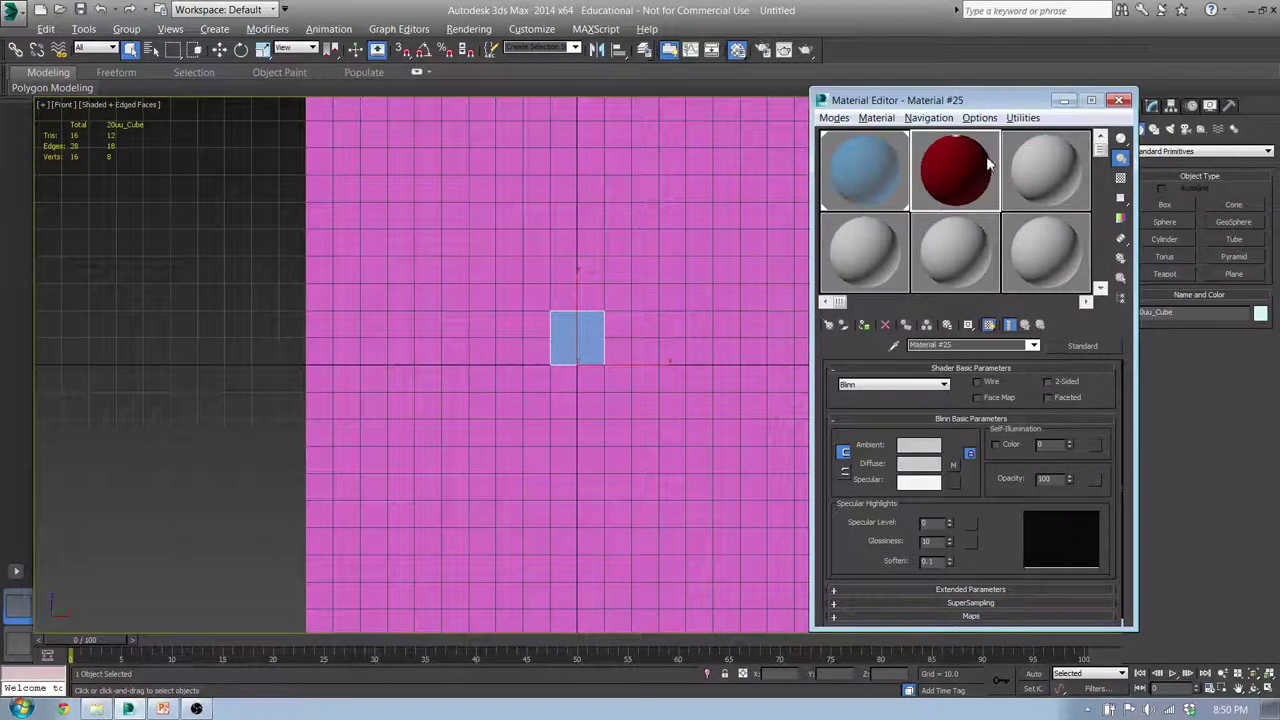
drag(897, 172, 726, 174)
drag(657, 181, 654, 178)
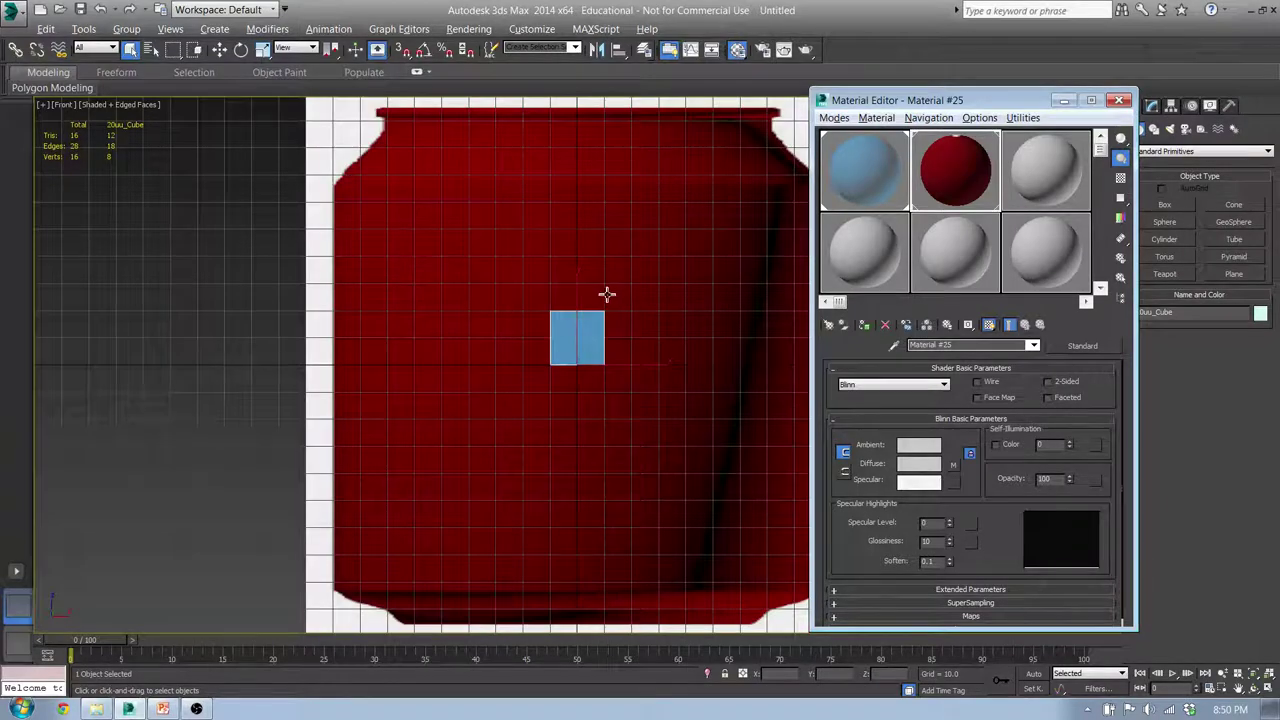
middle_drag(631, 286, 589, 283)
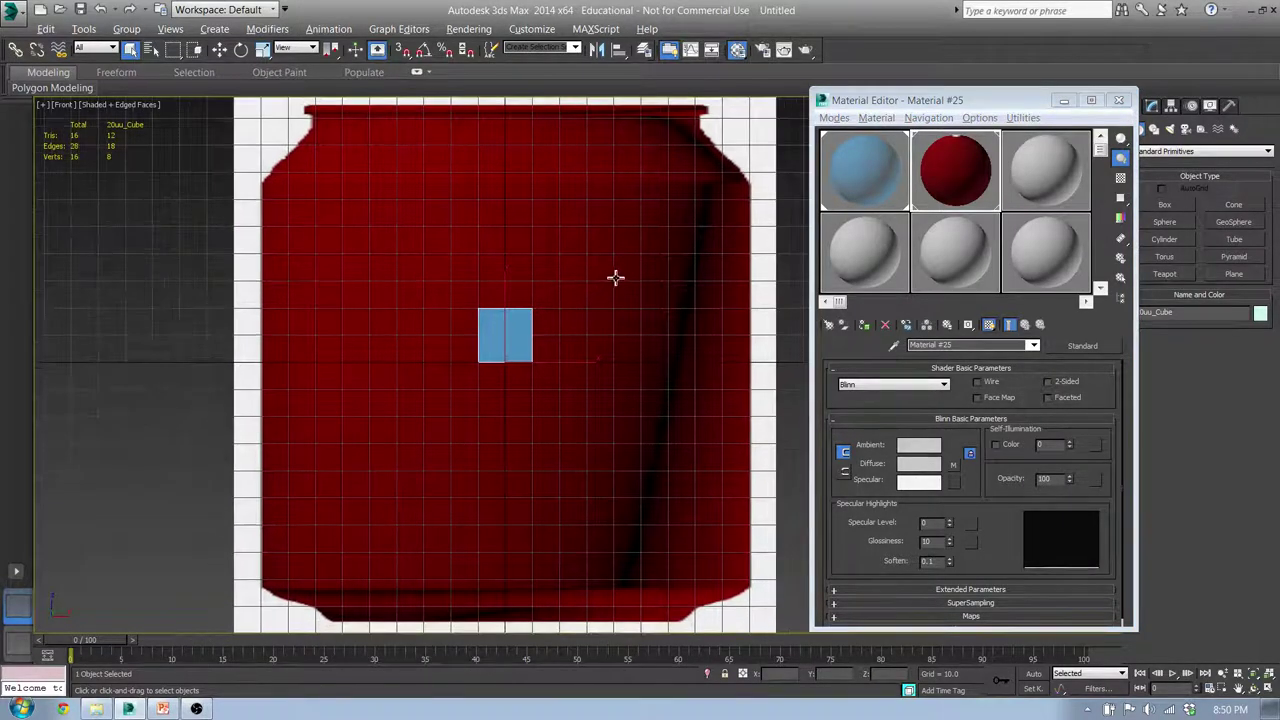
scroll(615, 278, down, 3)
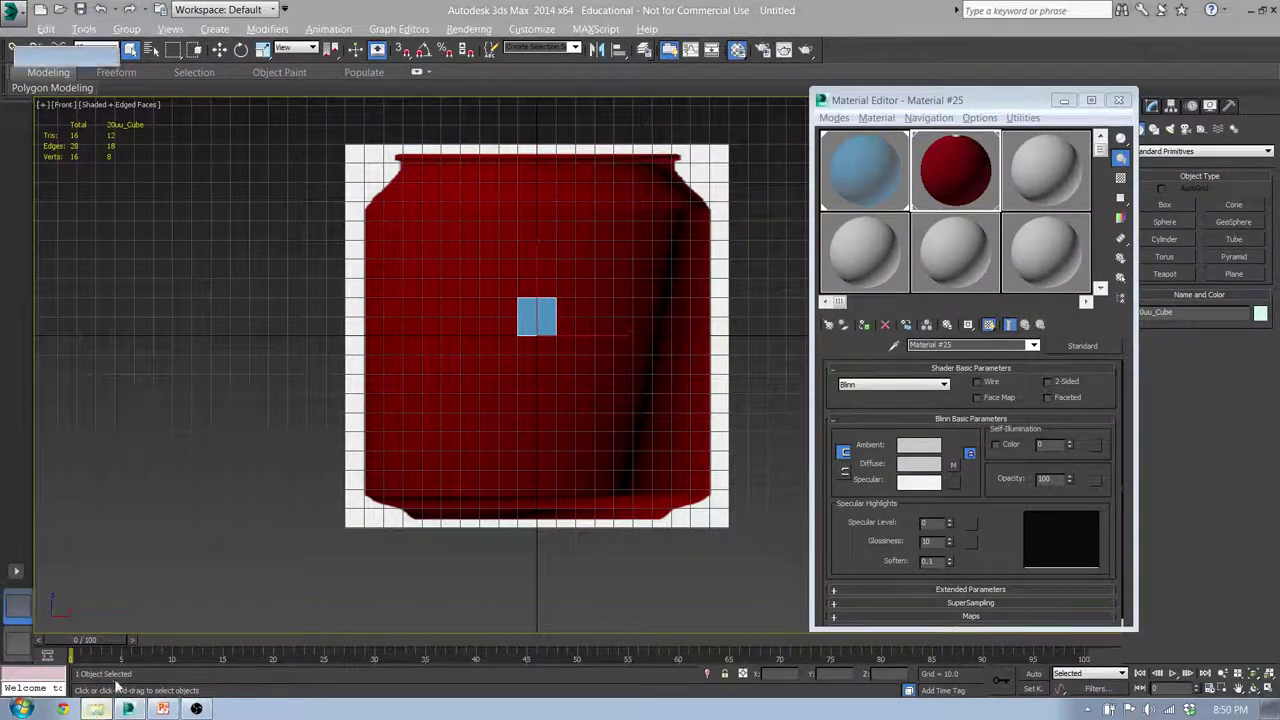
- Compare the proportions and pixel dimensions of Can_Ortho.jpg with the image on the Reference_Front plane
click(95, 710)
drag(481, 63, 518, 57)
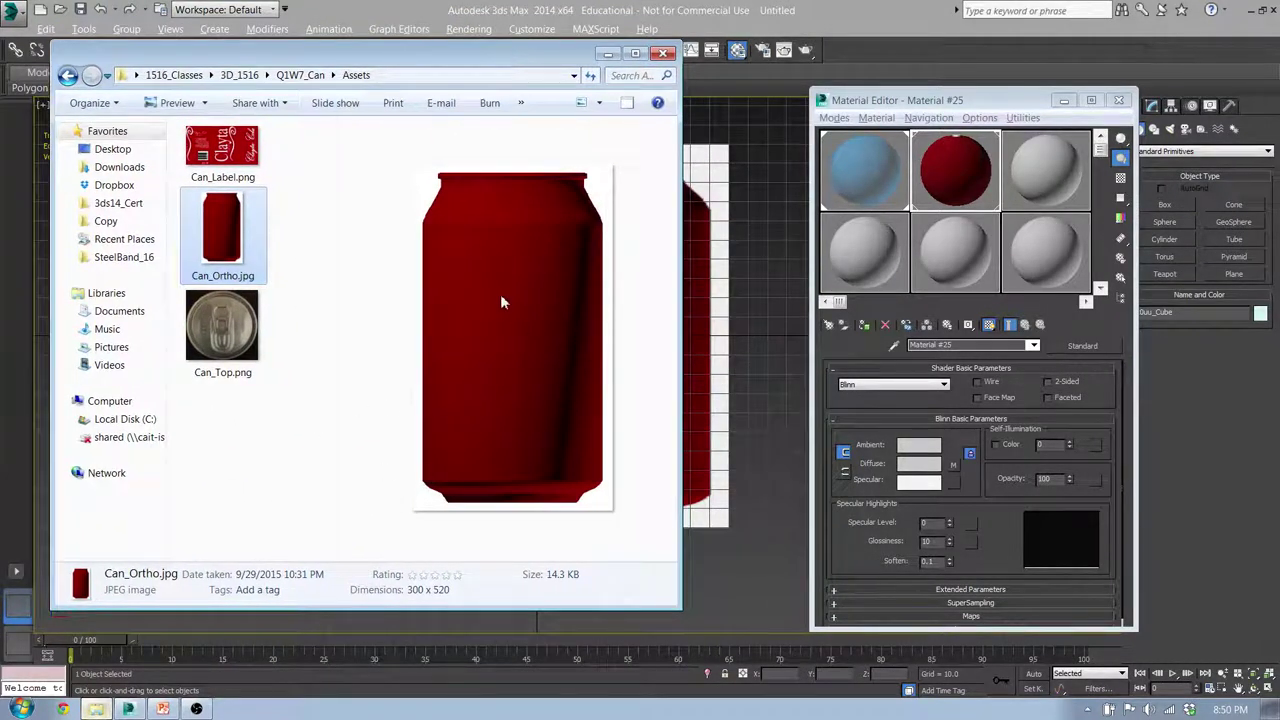
click(725, 182)
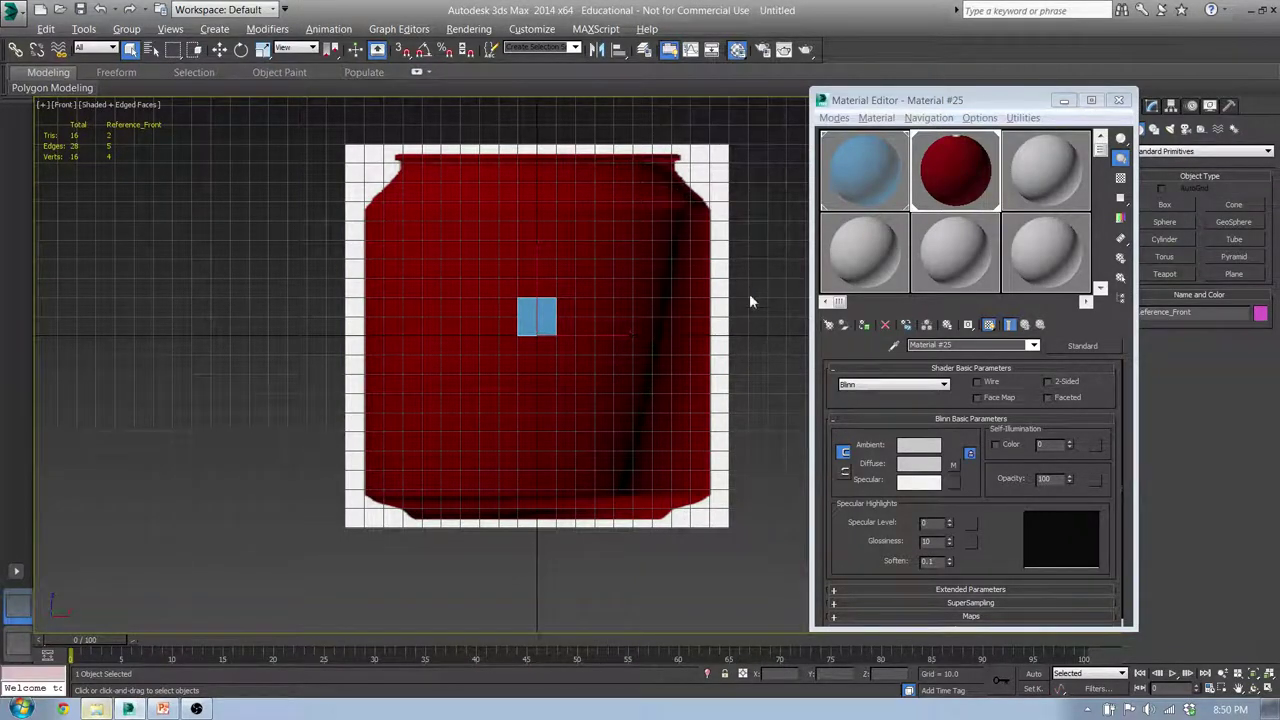
click(108, 712)
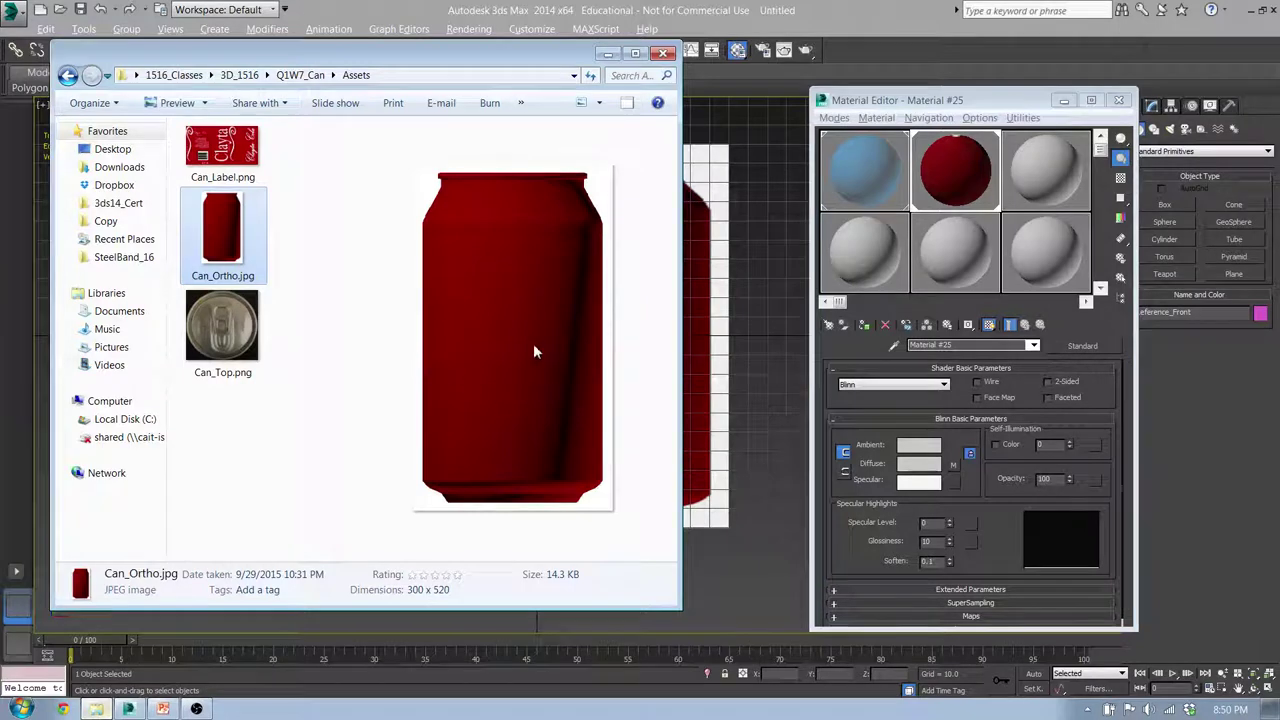
click(607, 54)
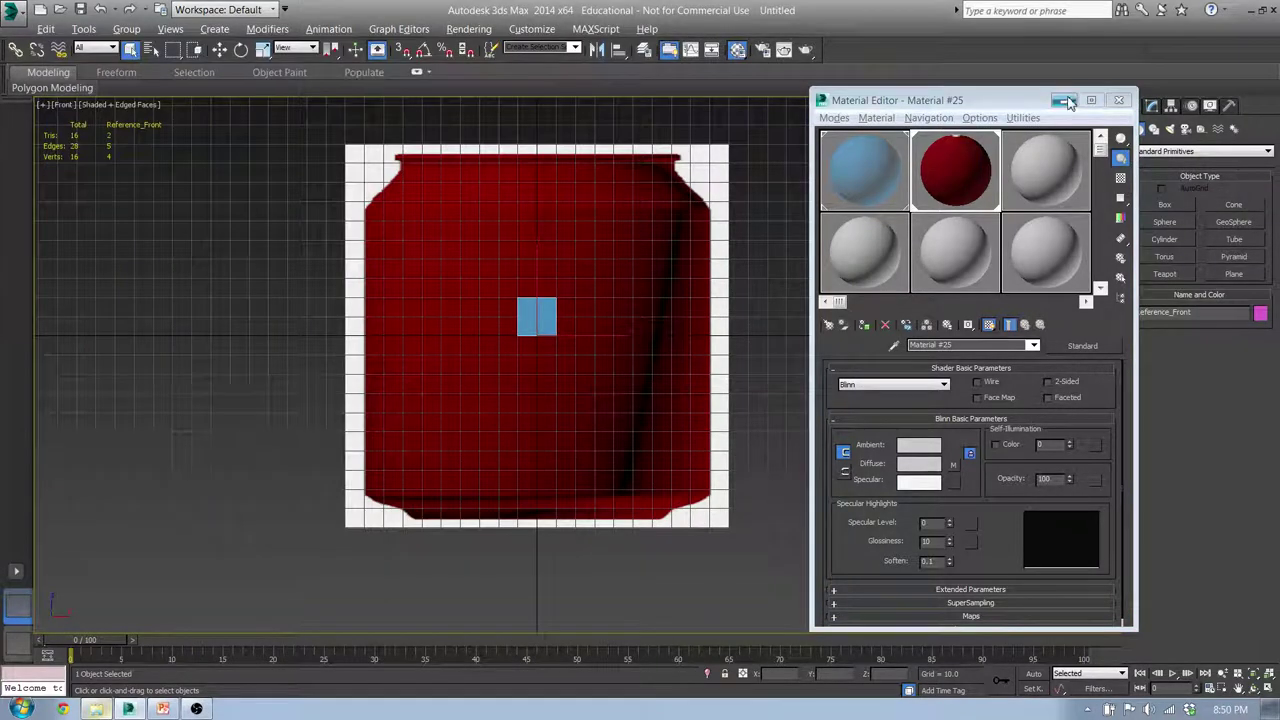
- Close the Material Editor with the front reference plane still selected
drag(1005, 103, 965, 104)
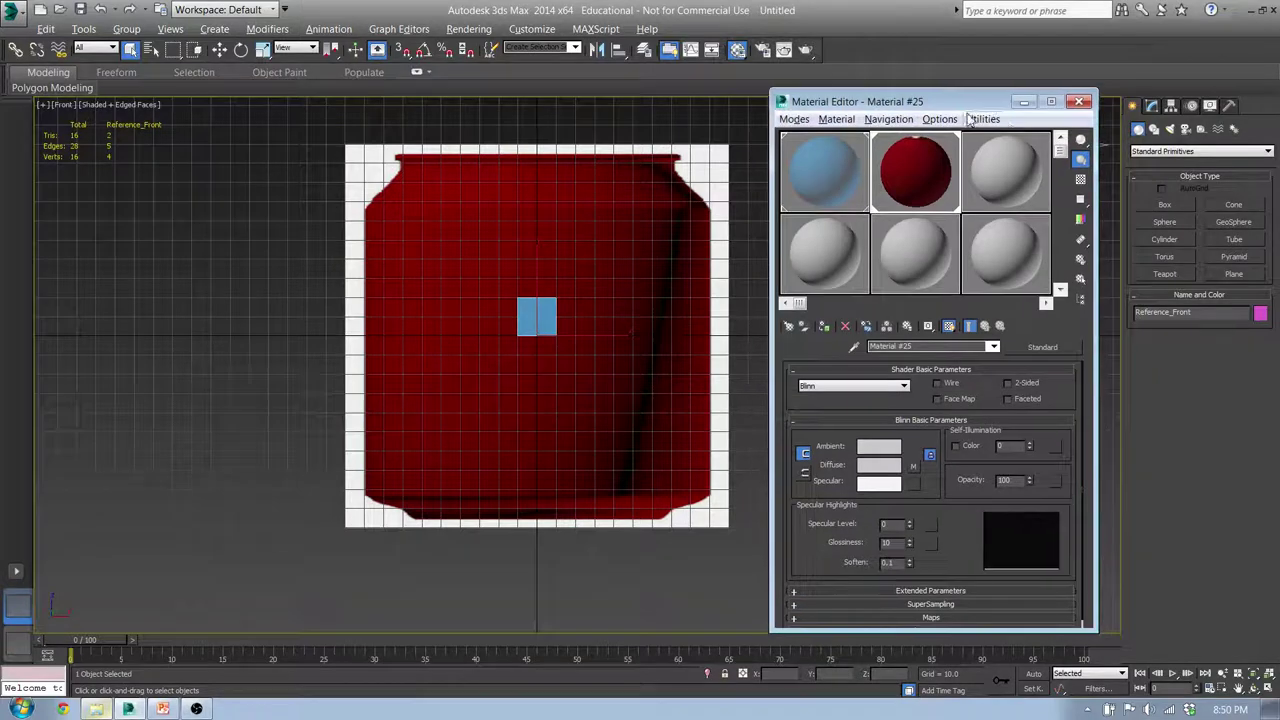
click(1079, 102)
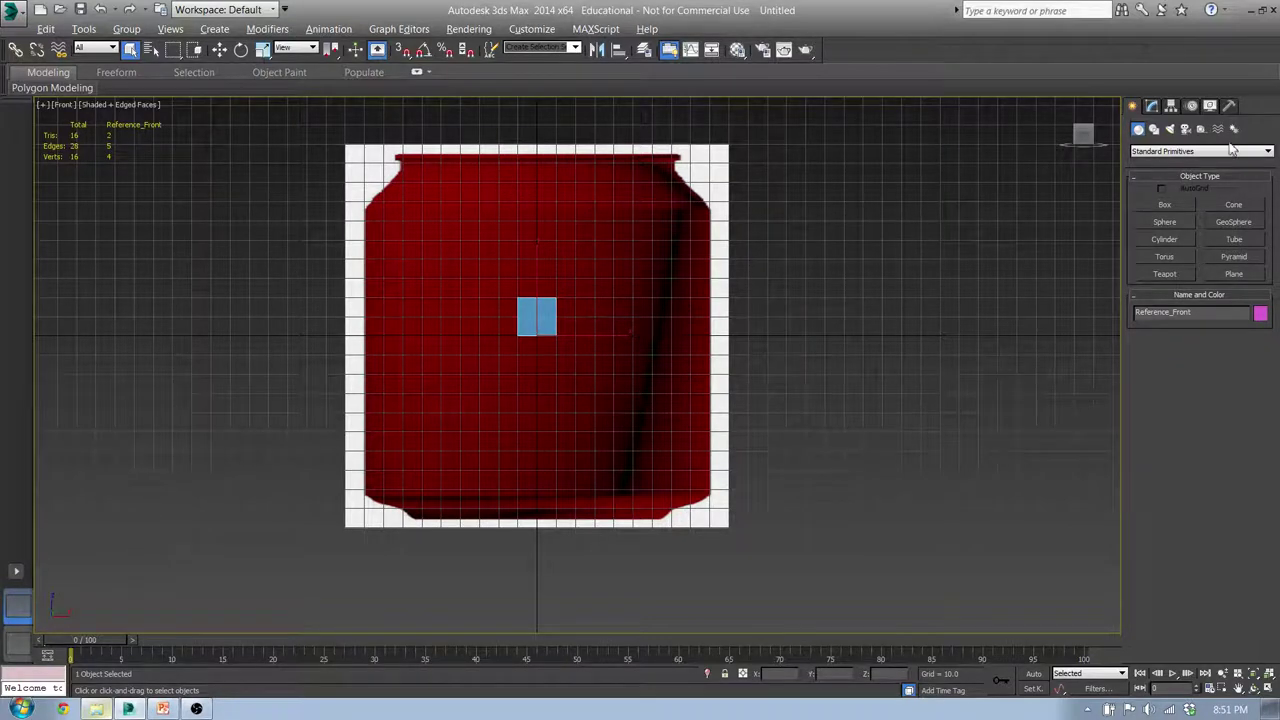
- Set the Reference_Front plane's length to 520 and width to 300, and check them against the Can_Ortho.jpg dimensions in Windows Explorer
click(1152, 105)
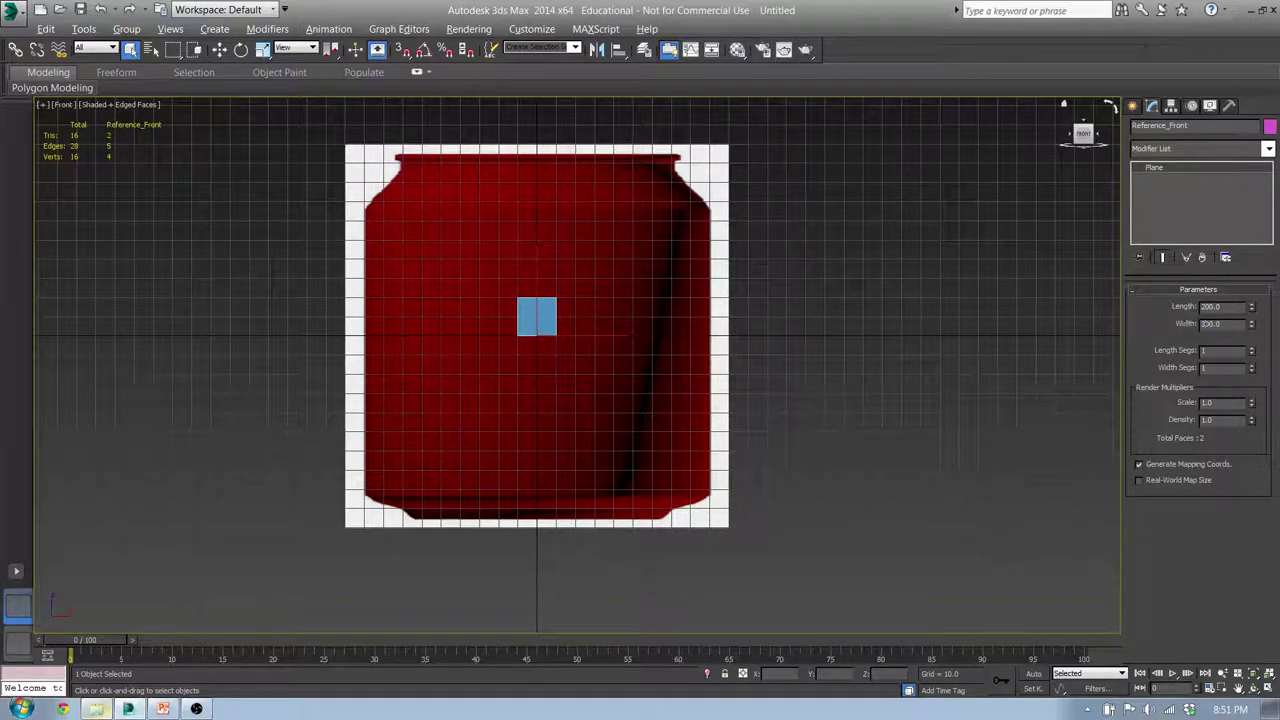
key(Return)
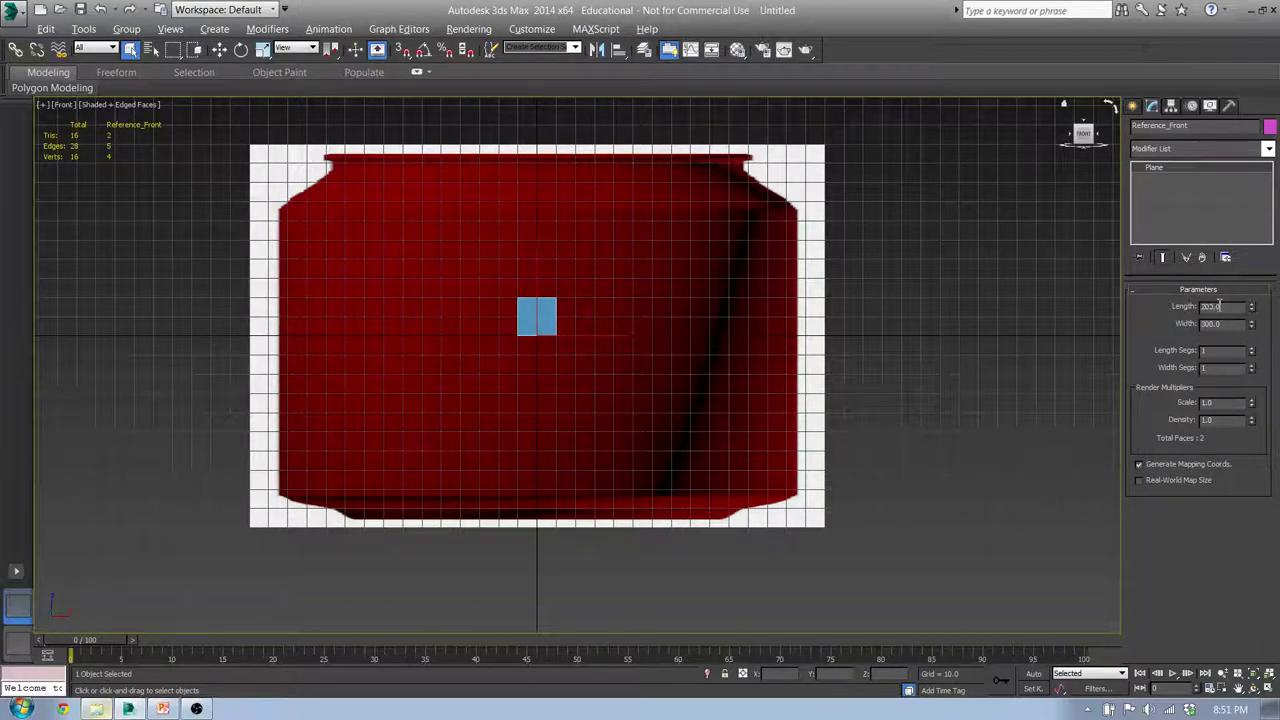
double_click(1217, 306)
text(50.0)
key(Return)
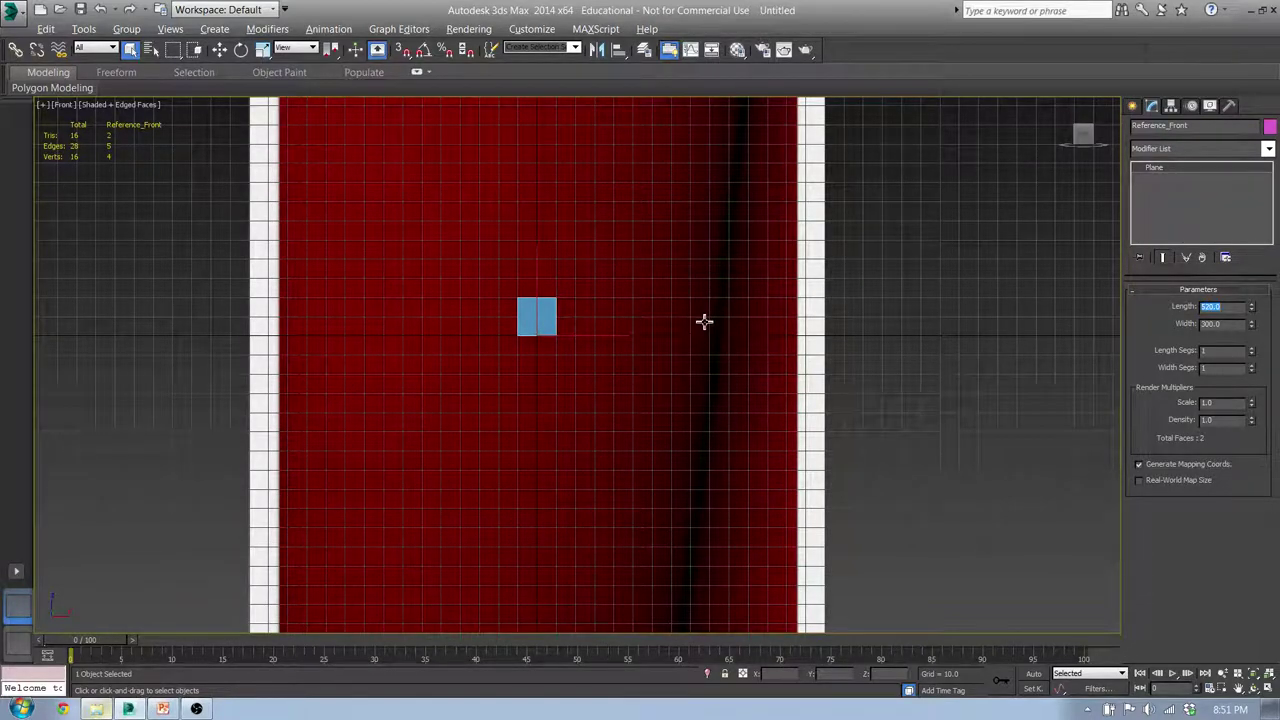
mouse_move(689, 337)
middle_down()
mouse_move(653, 325)
mouse_move(666, 341)
middle_up()
scroll(660, 334, down, 3)
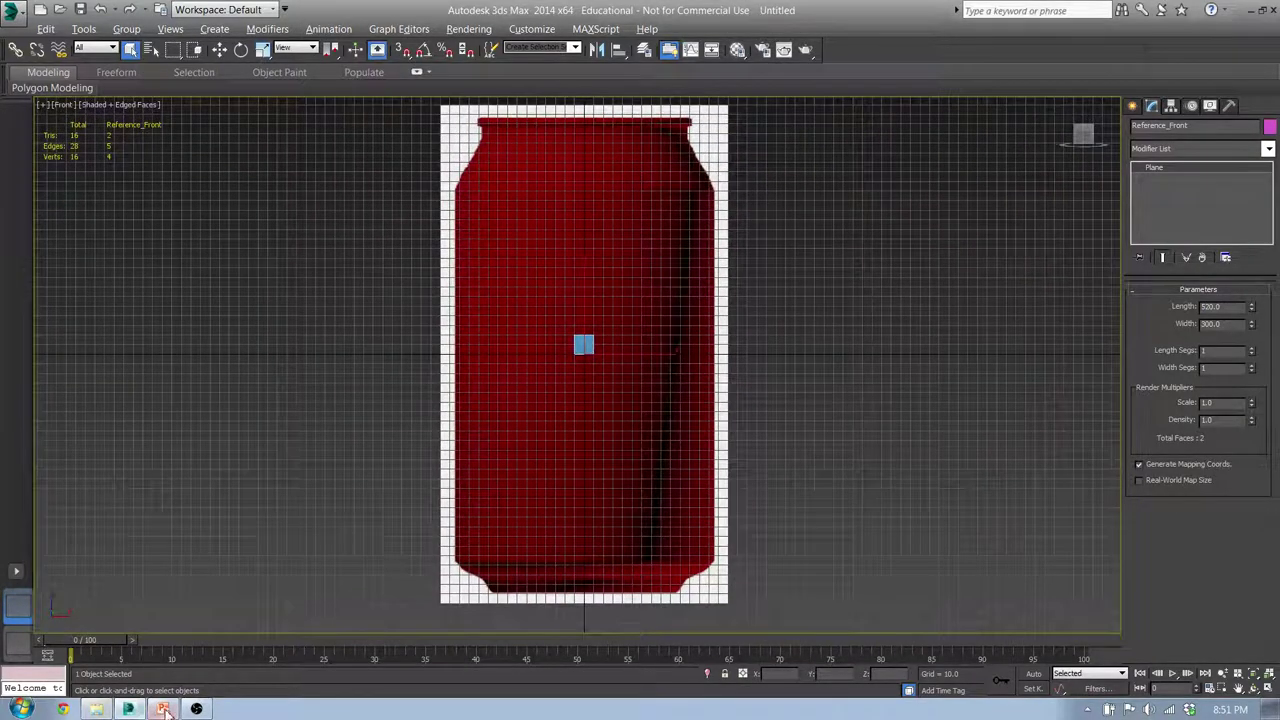
click(99, 711)
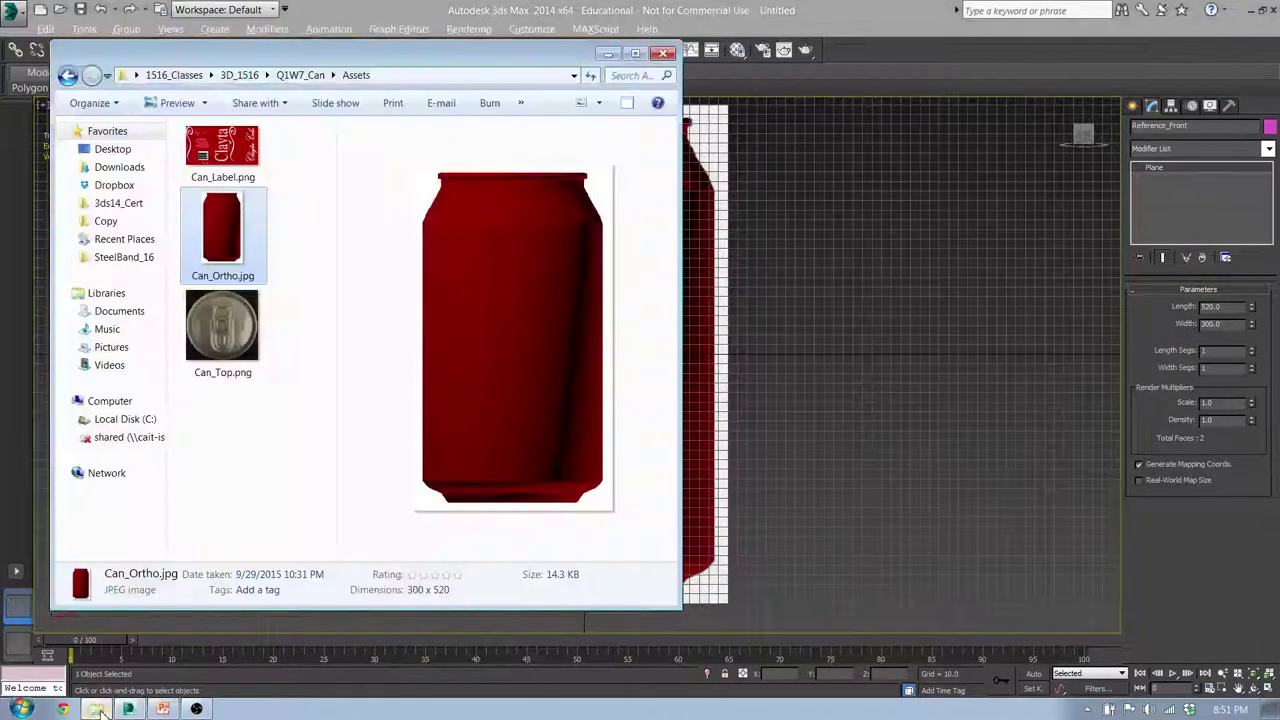
click(789, 374)
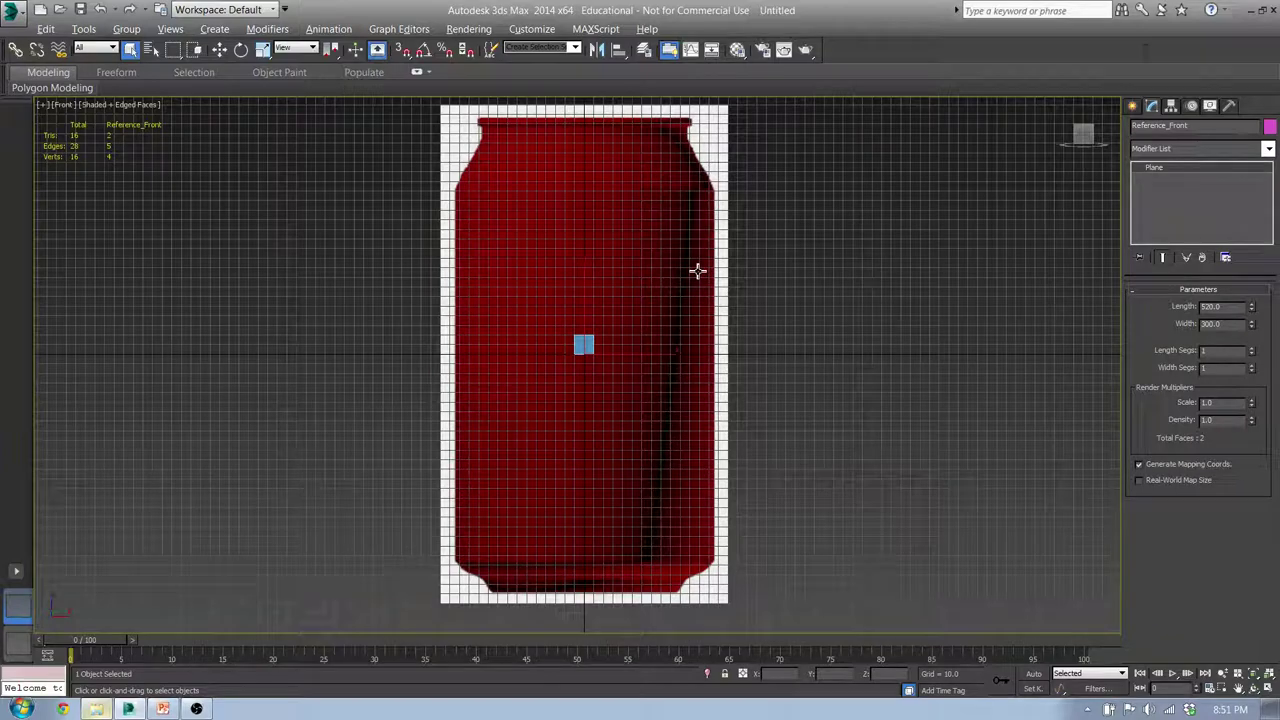
- In the Left view, apply the red can material to the left reference plane and close the Material Editor
key(l)
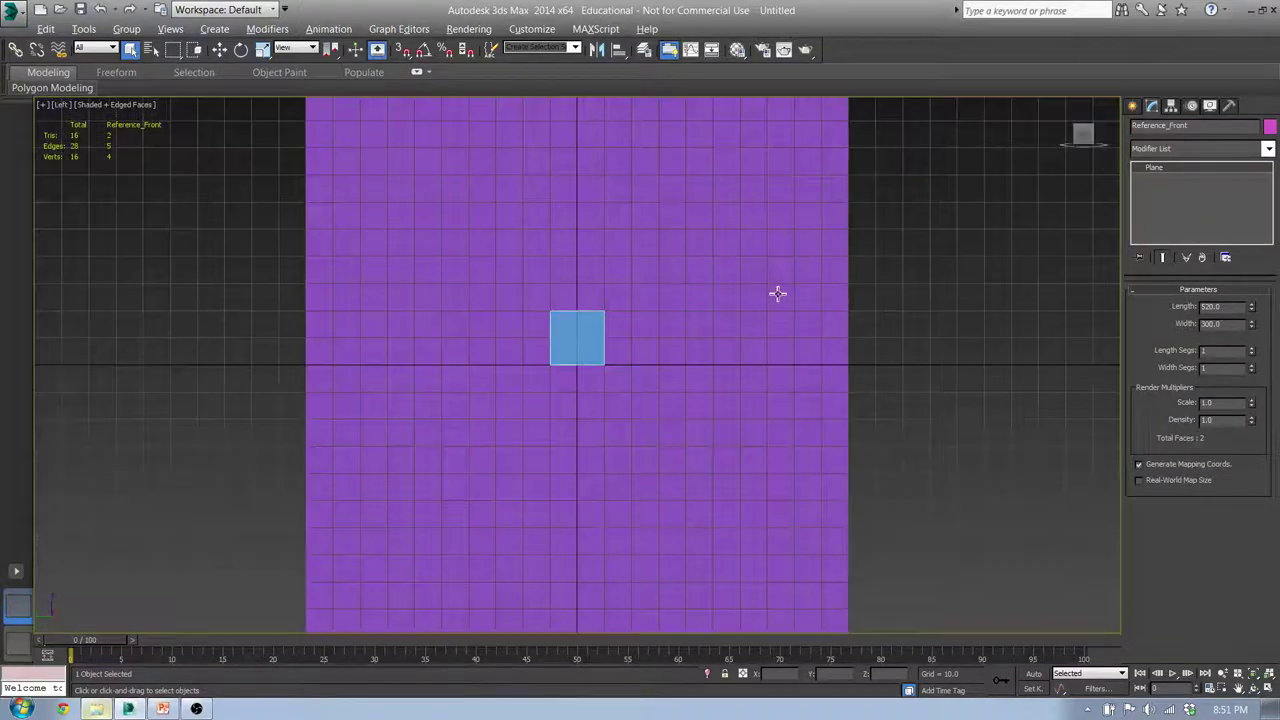
click(737, 49)
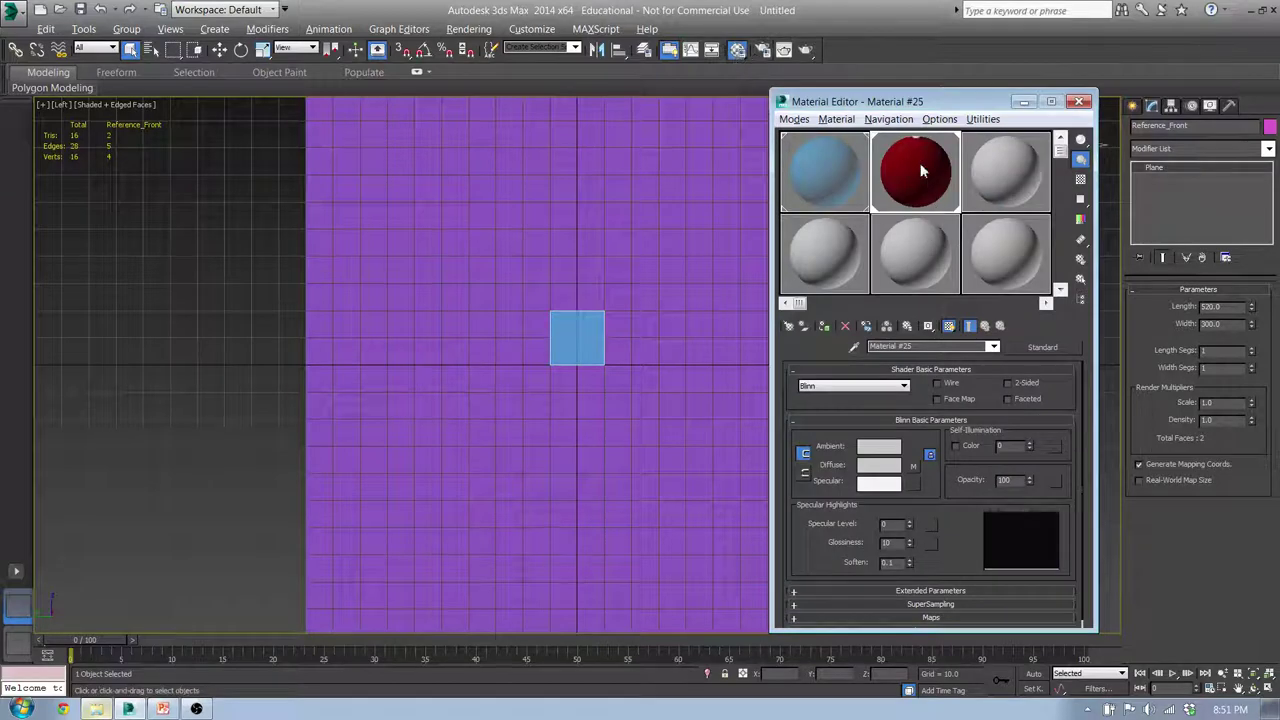
drag(922, 172, 617, 206)
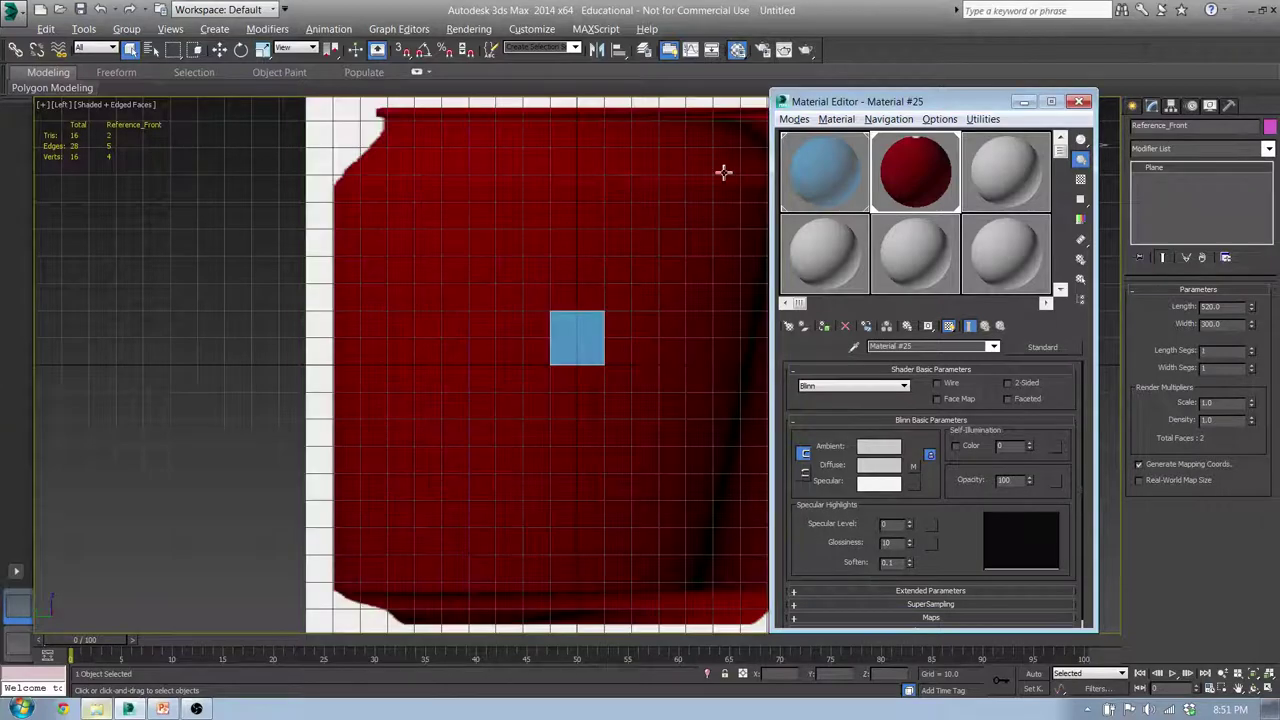
click(1079, 102)
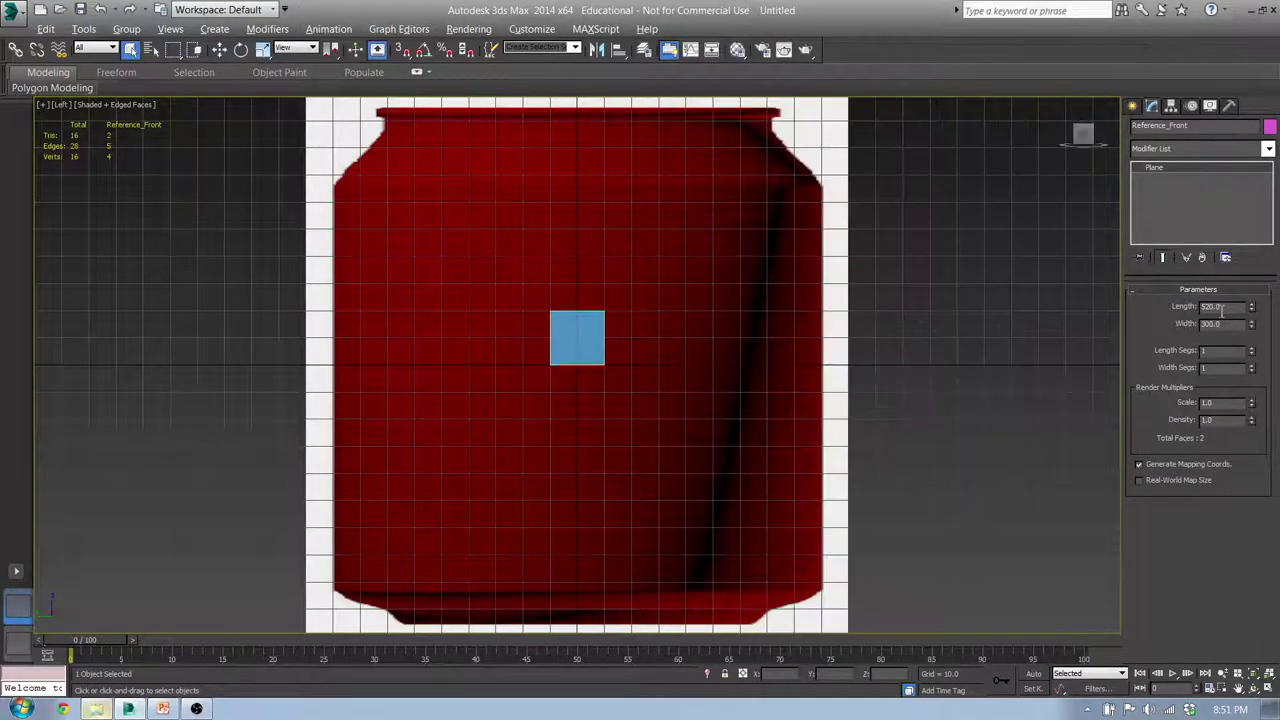
- Set the Reference_Left plane's length to 520 and width to 300
click(833, 274)
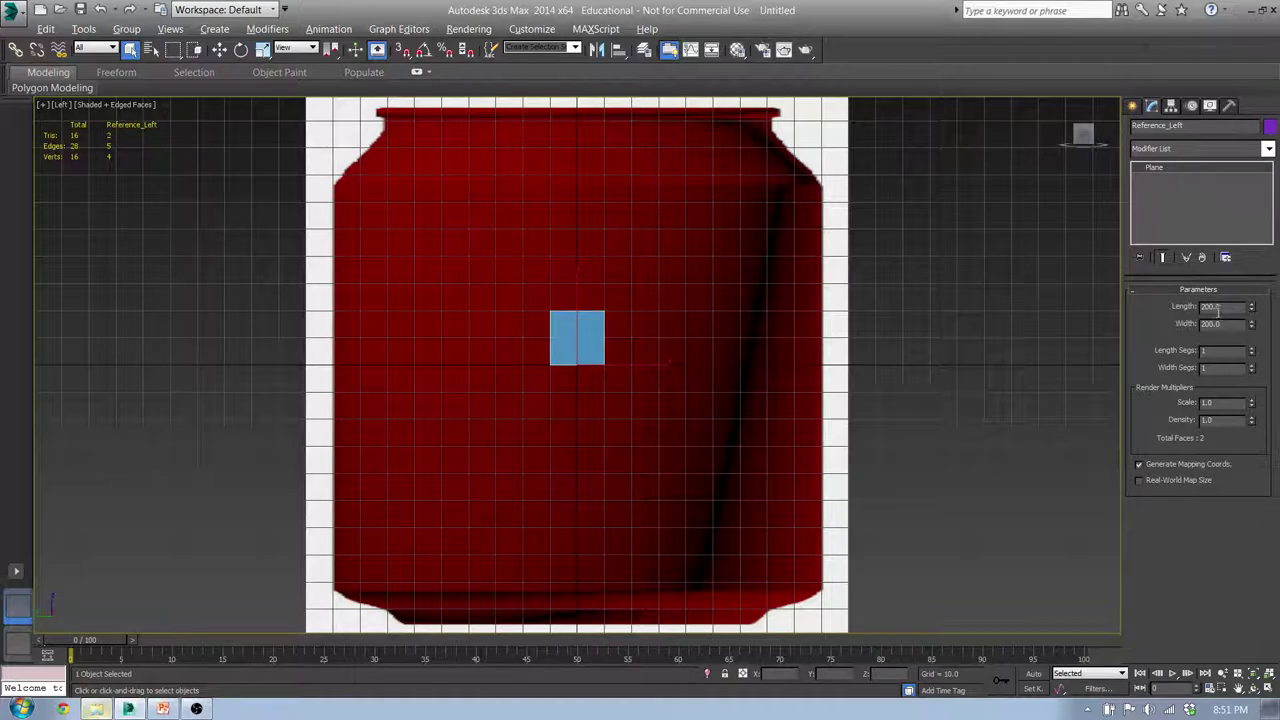
text(523)
key(Return)
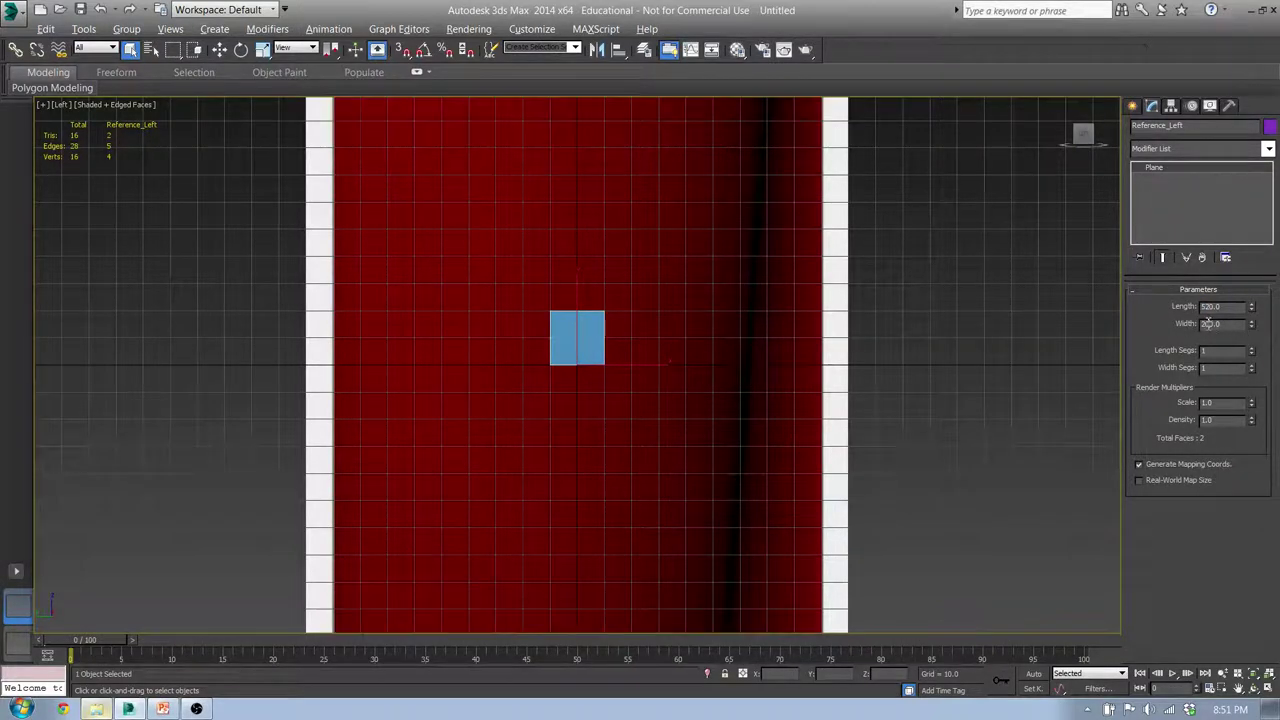
text(300)
key(Return)
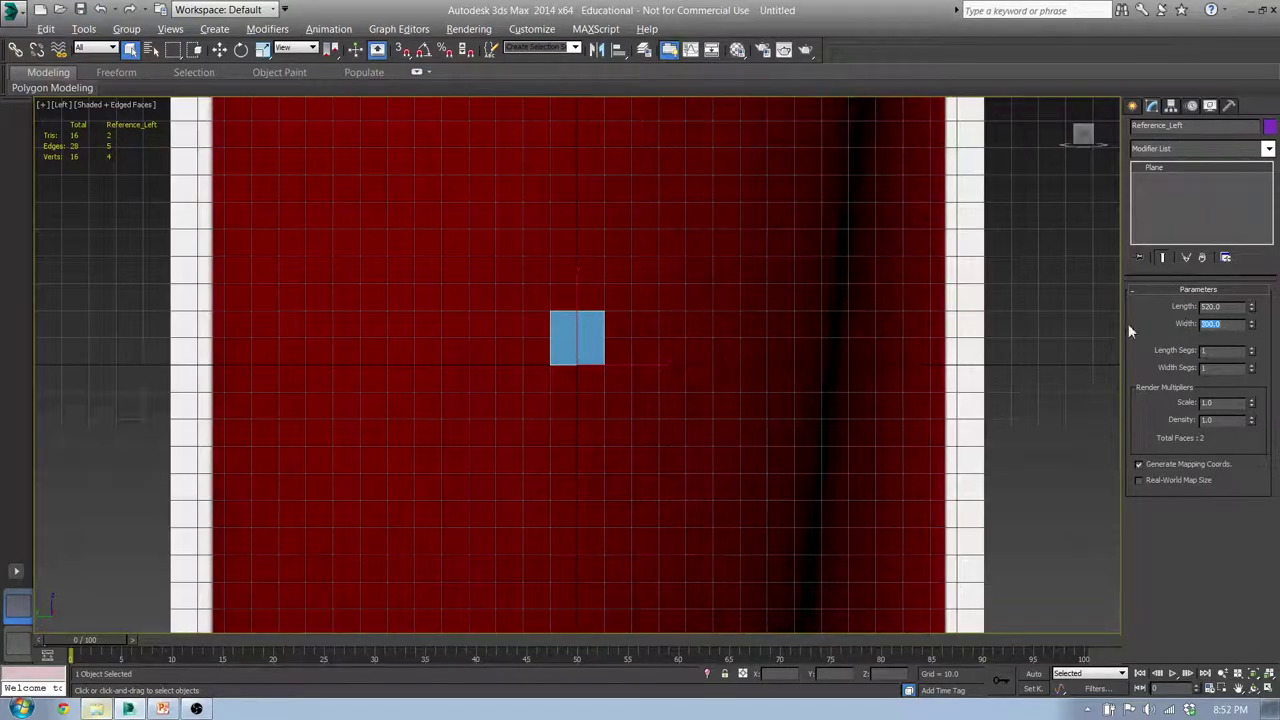
scroll(622, 318, down, 5)
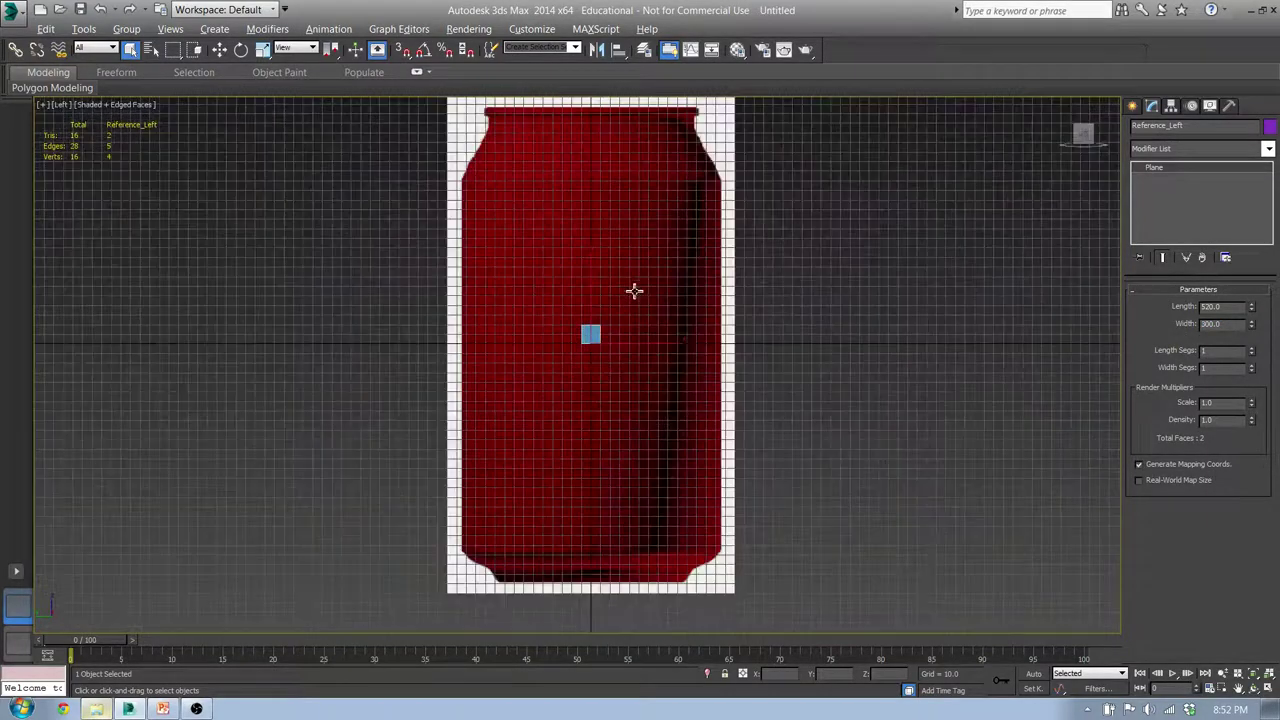
mouse_move(634, 283)
middle_down()
mouse_move(620, 331)
mouse_move(635, 280)
middle_up()
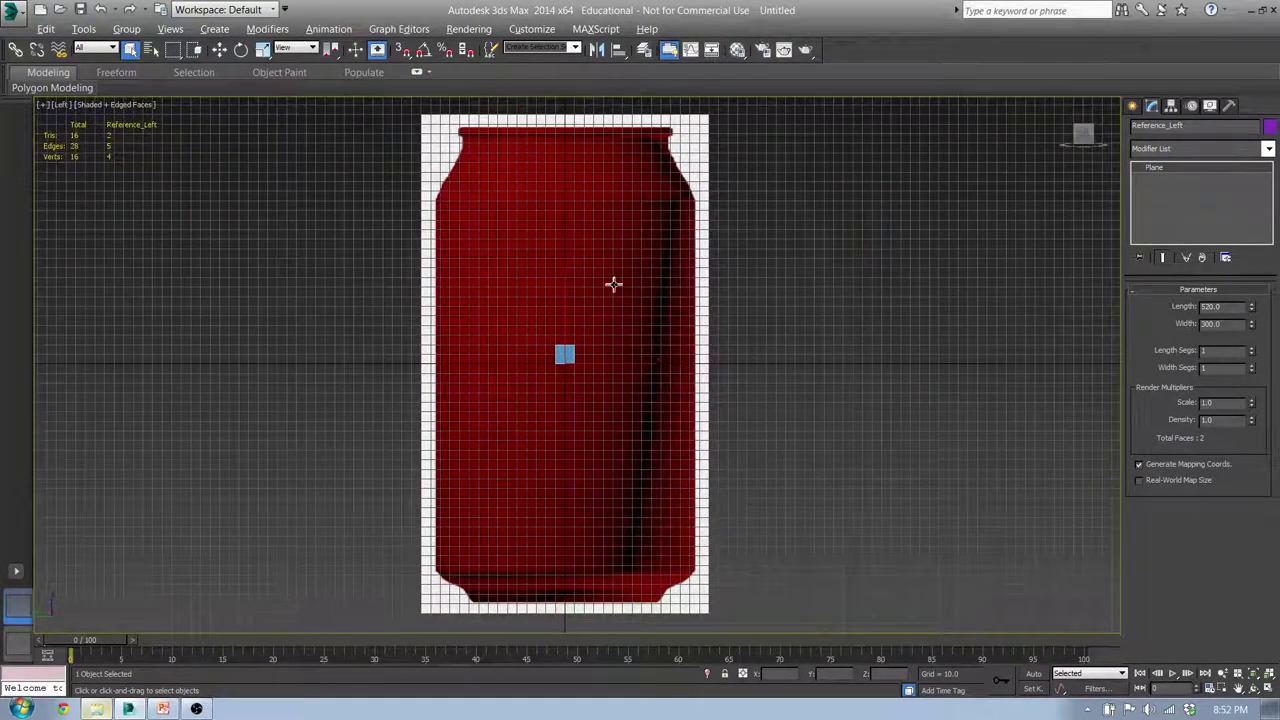
- Raise the Reference_Front plane to Z 248 so the can's base rests on the ground line in the Front view
key(f)
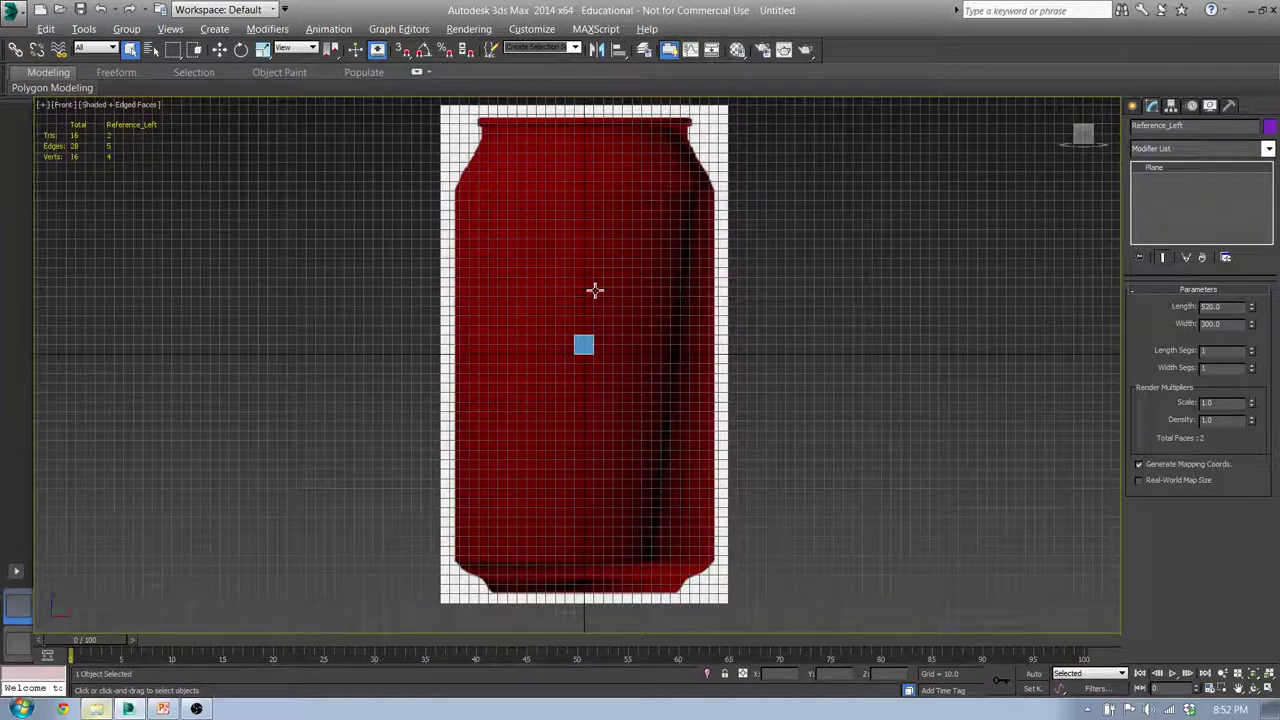
key(l)
key(f)
click(686, 298)
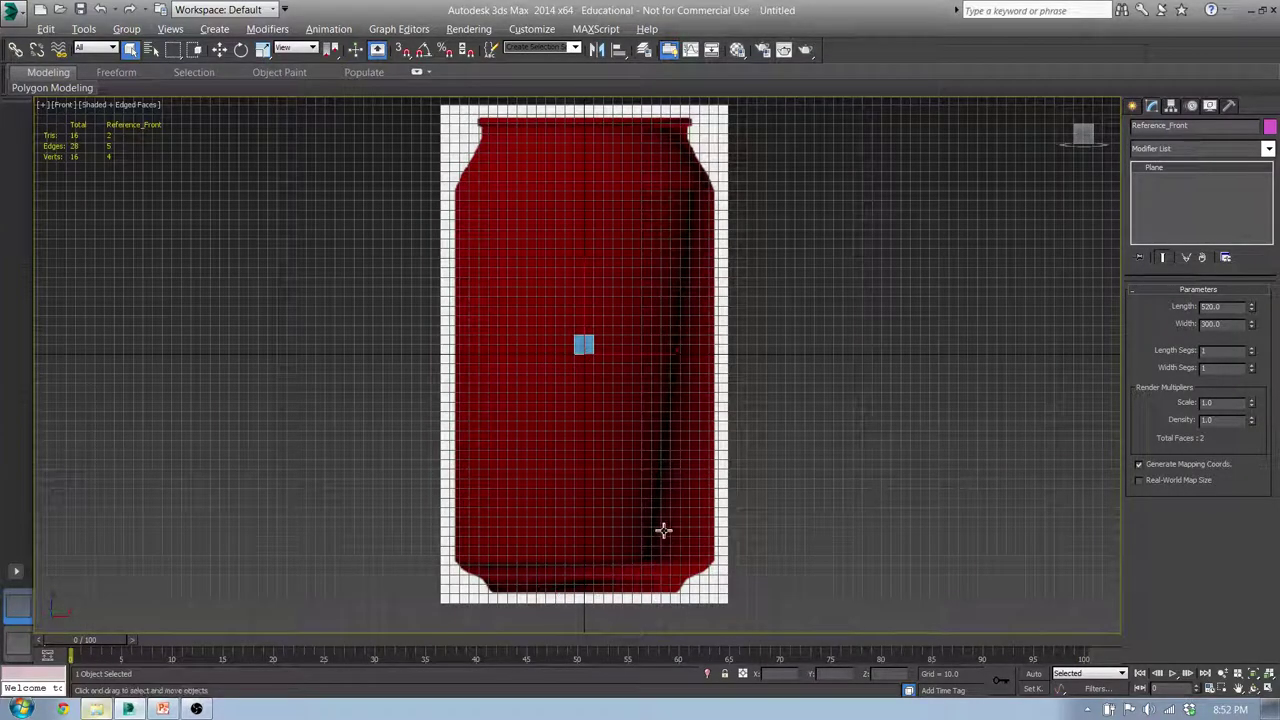
key(w)
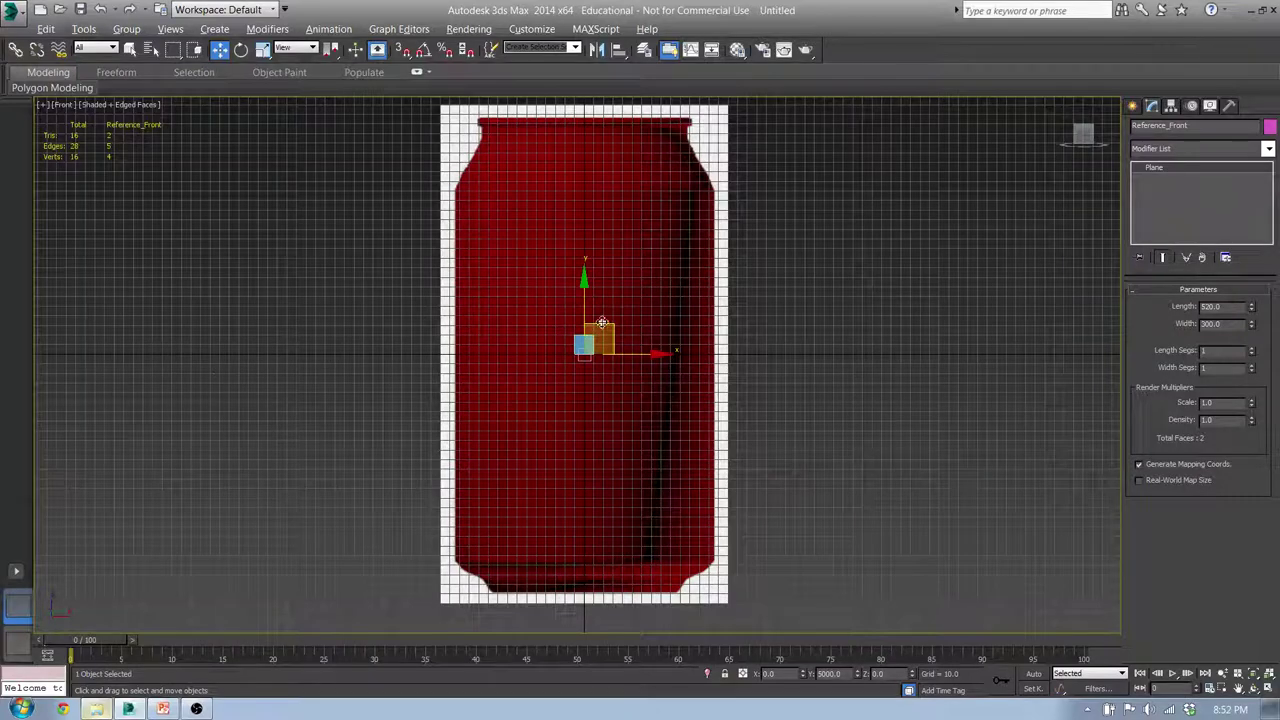
drag(586, 309, 625, 71)
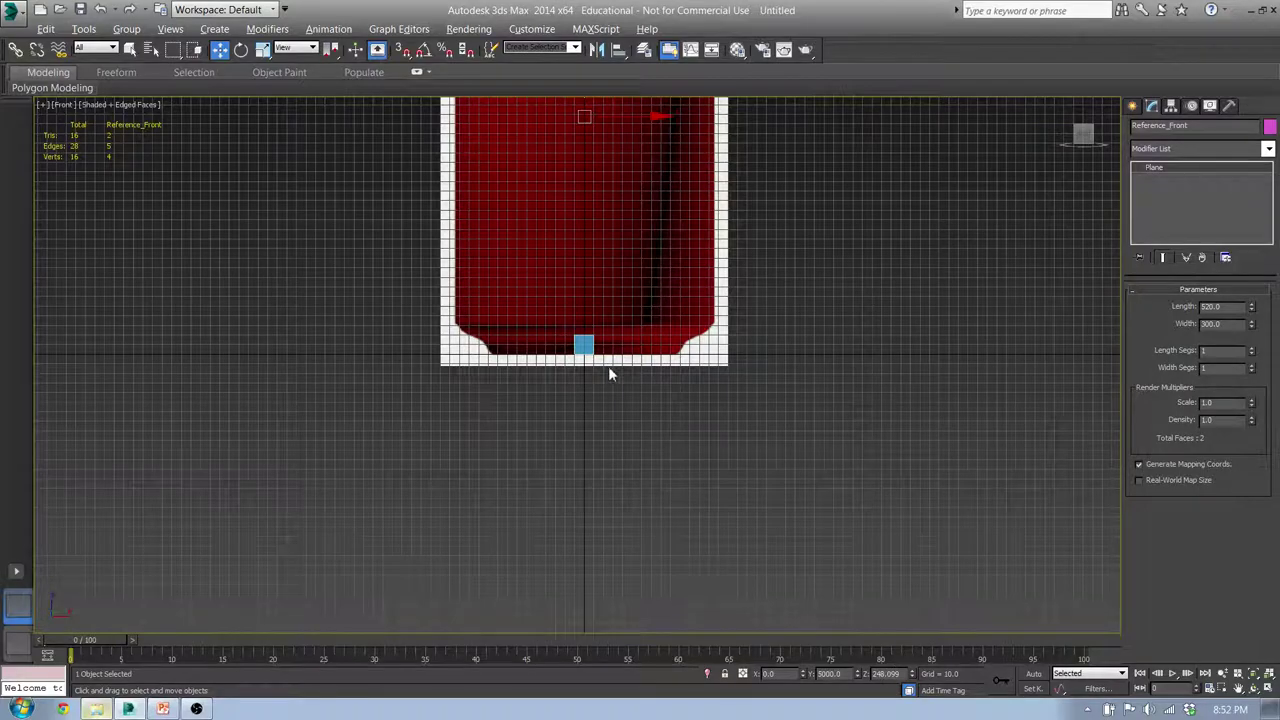
scroll(562, 357, up, 5)
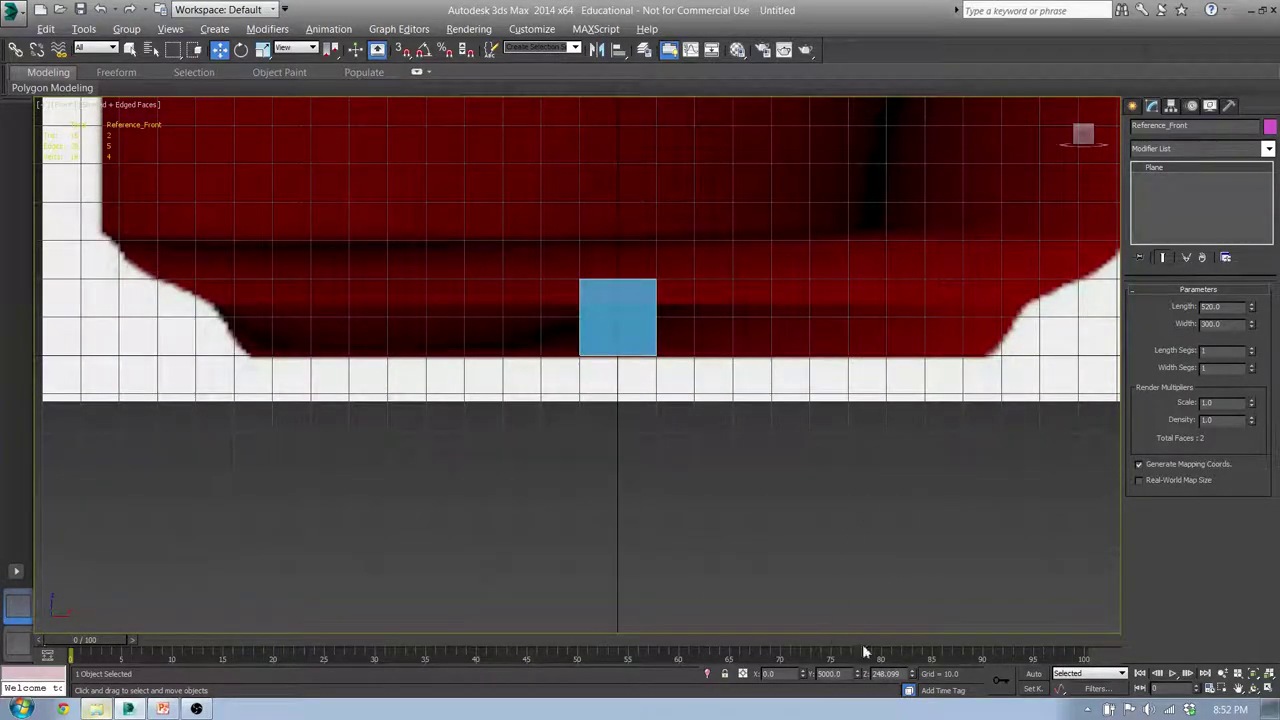
scroll(706, 409, down, 6)
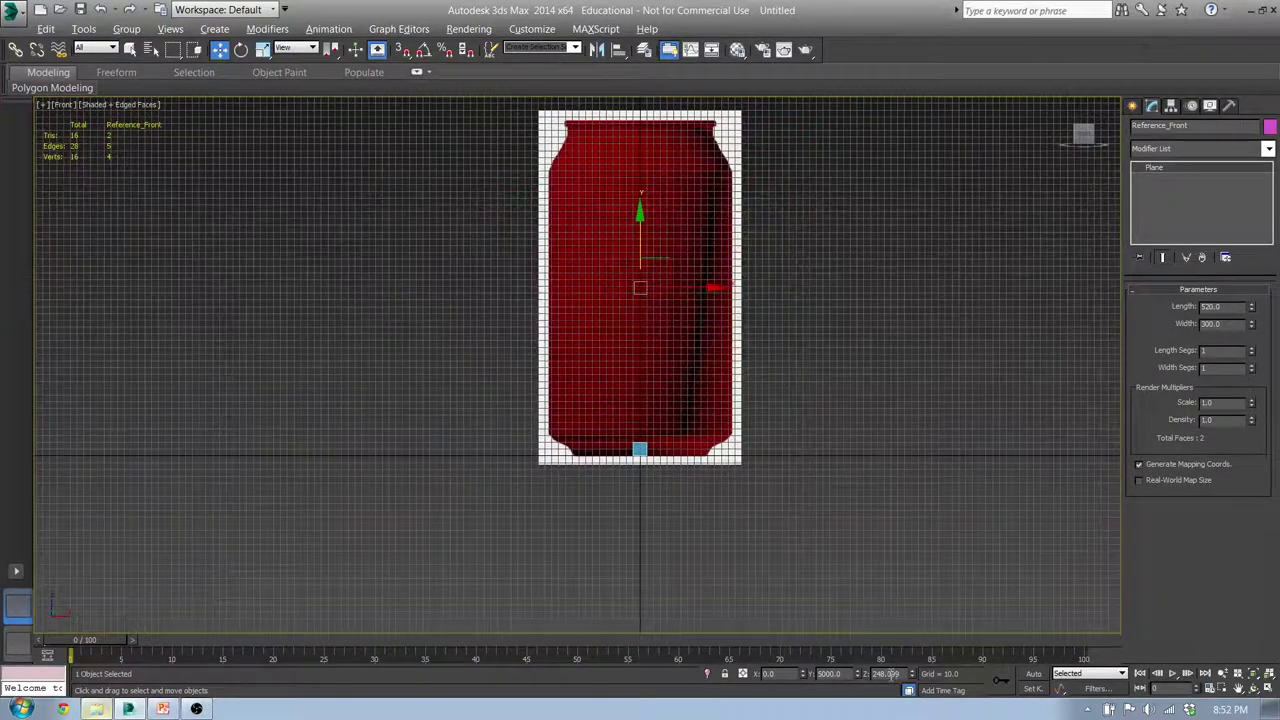
key(Return)
- Examine how the can's bottom edge on the front reference plane lines up with the ground line
scroll(591, 466, up, 2)
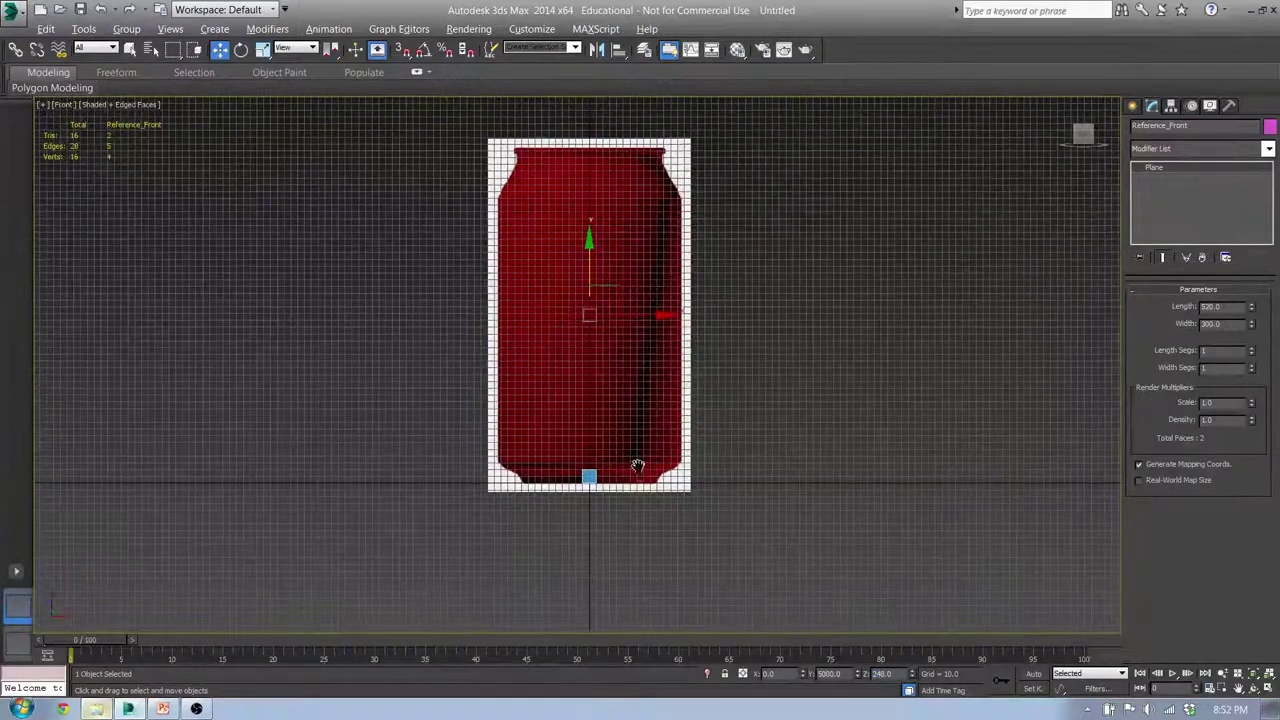
scroll(646, 538, up, 5)
scroll(646, 530, up, 3)
scroll(560, 508, down, 2)
middle_drag(494, 503, 933, 422)
scroll(880, 420, down, 6)
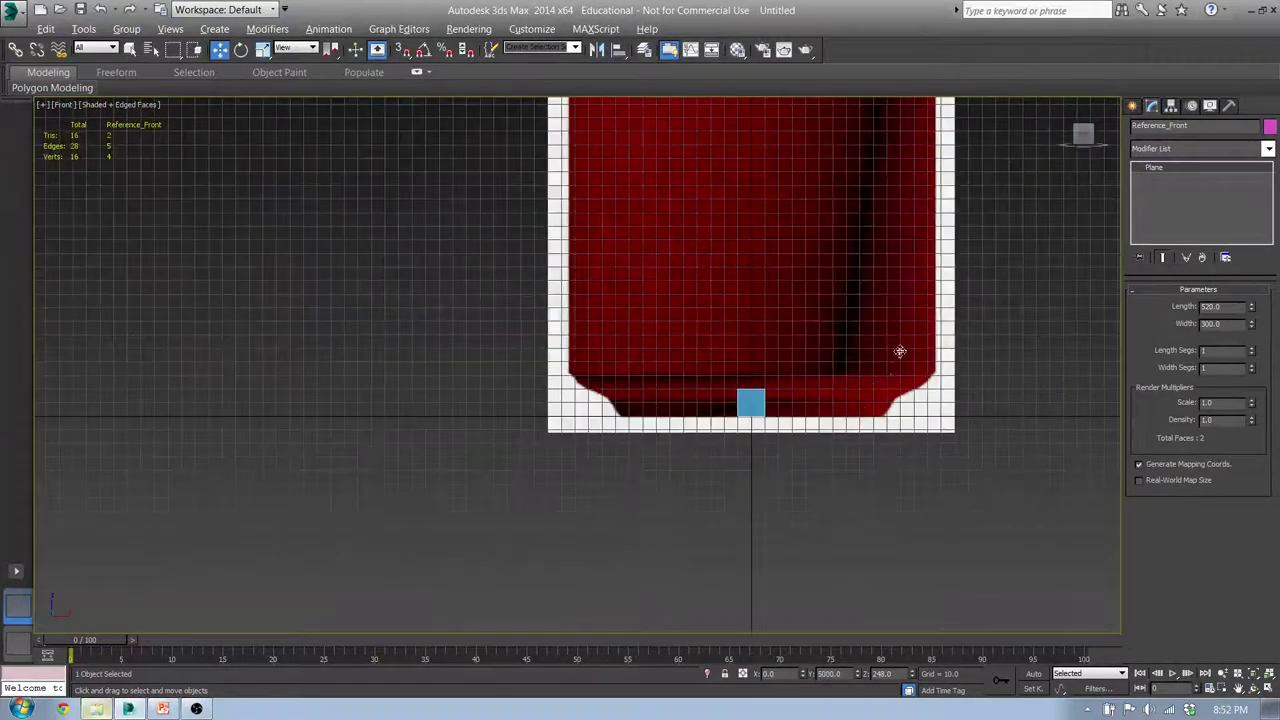
middle_drag(900, 357, 757, 491)
scroll(757, 470, down, 2)
middle_drag(717, 379, 686, 400)
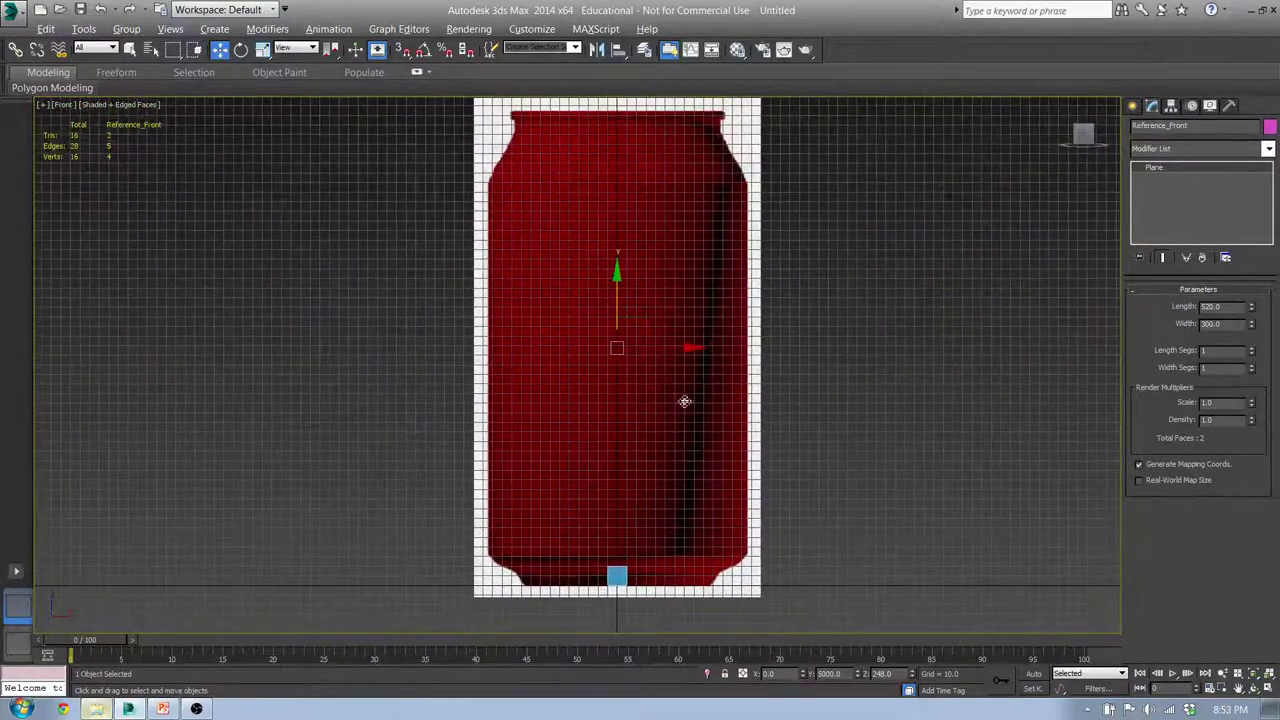
- Raise the Reference_Left plane to Z 248 in the Left view
key(l)
click(671, 317)
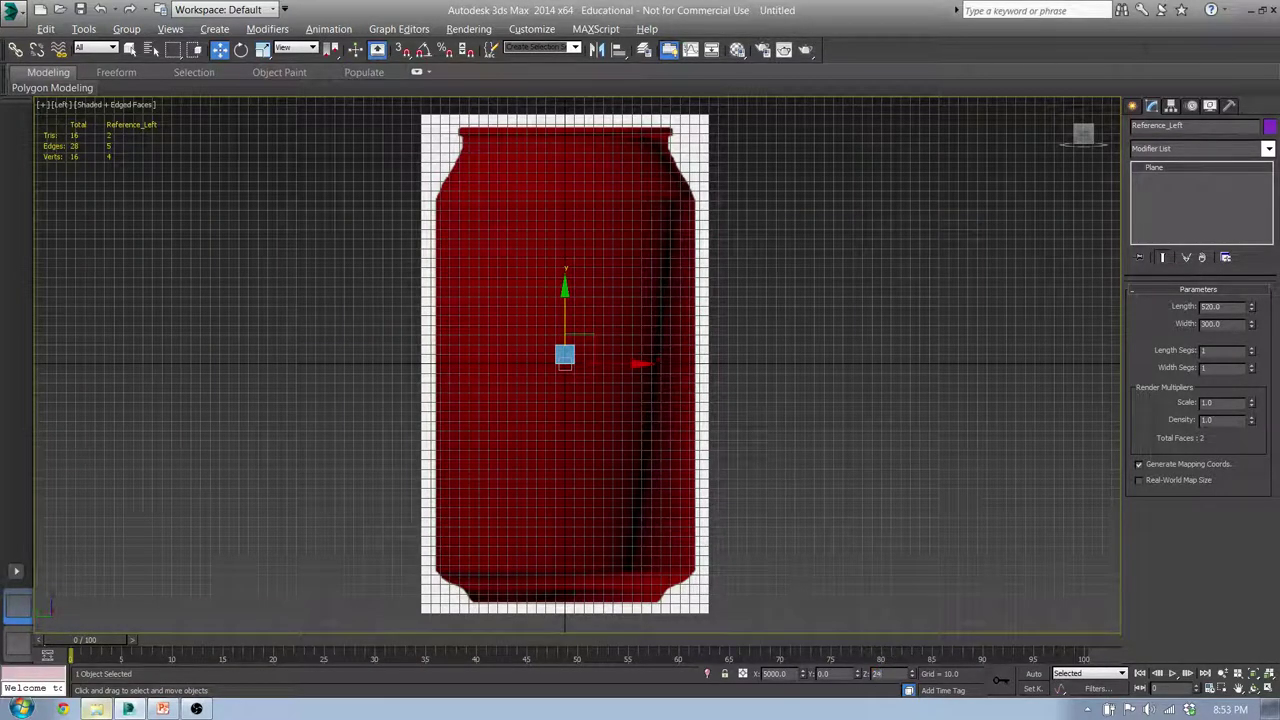
key(Return)
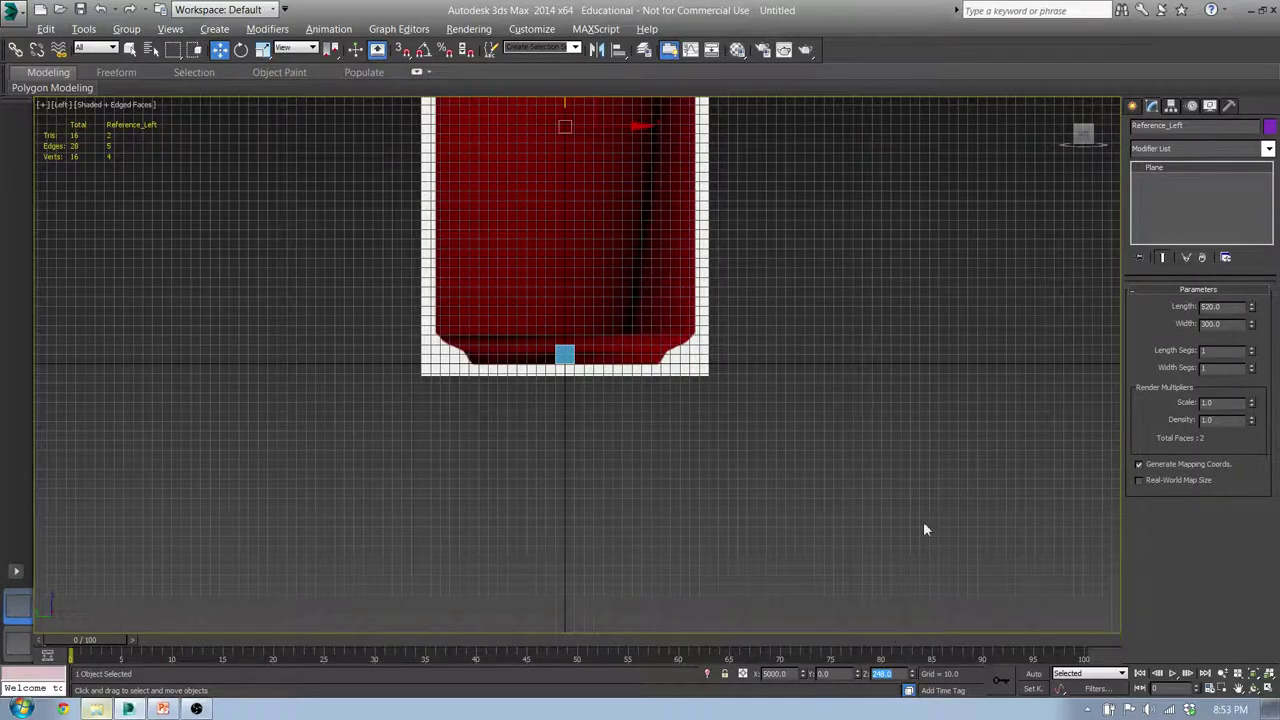
middle_drag(827, 263, 815, 447)
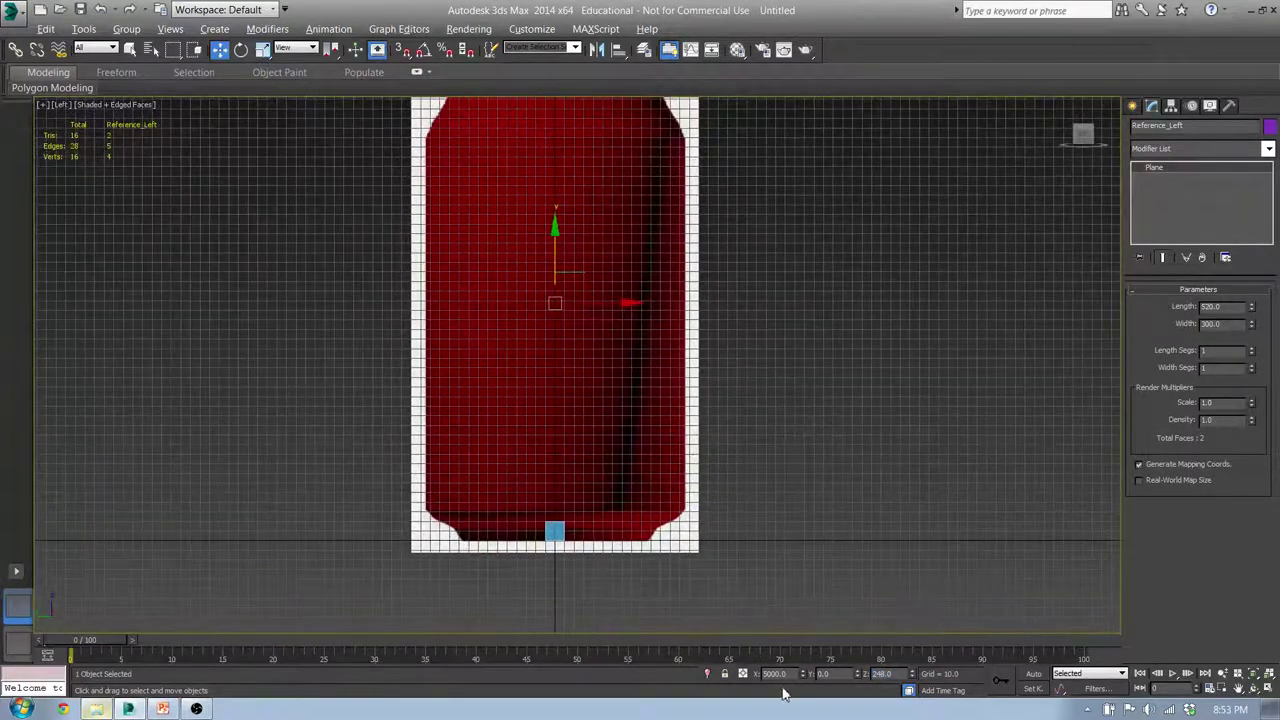
- Select the 20uu_Cube at the origin, check its position relative to both reference planes, and delete it
click(555, 532)
click(692, 431)
click(556, 532)
alt+middle_drag(637, 491, 783, 361)
scroll(782, 355, up, 2)
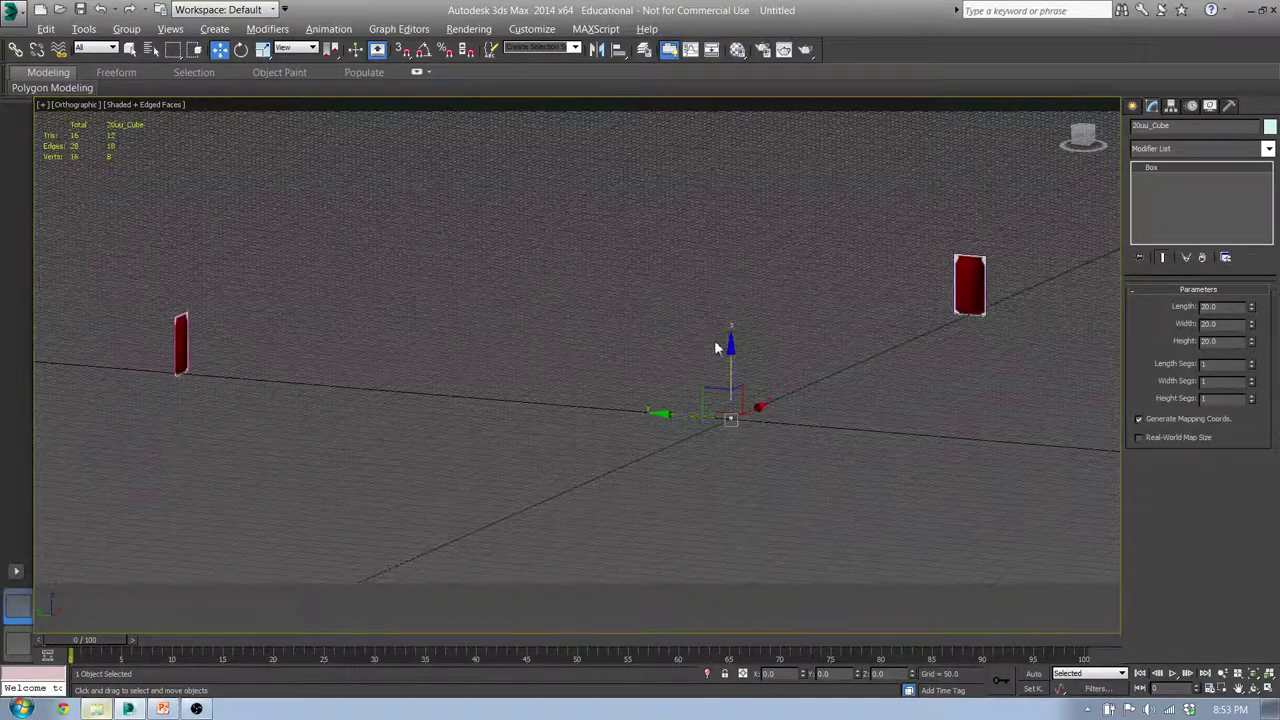
key(f)
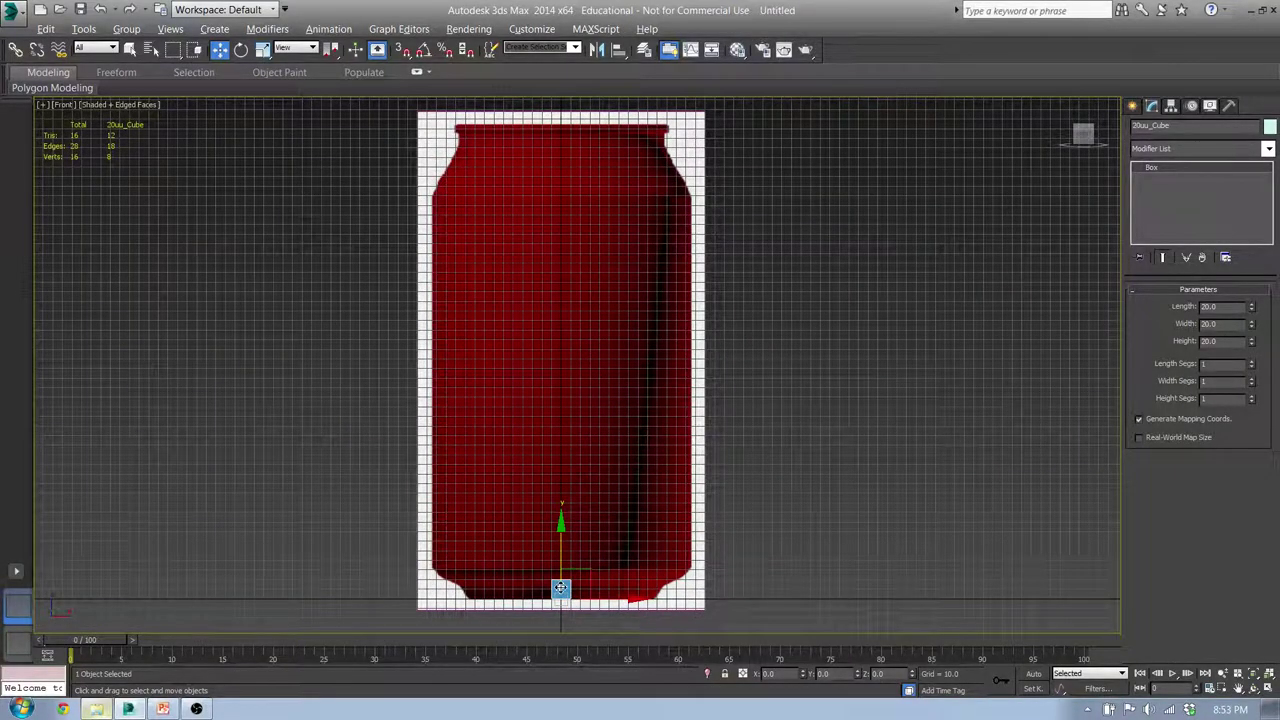
key(ctrl+d)
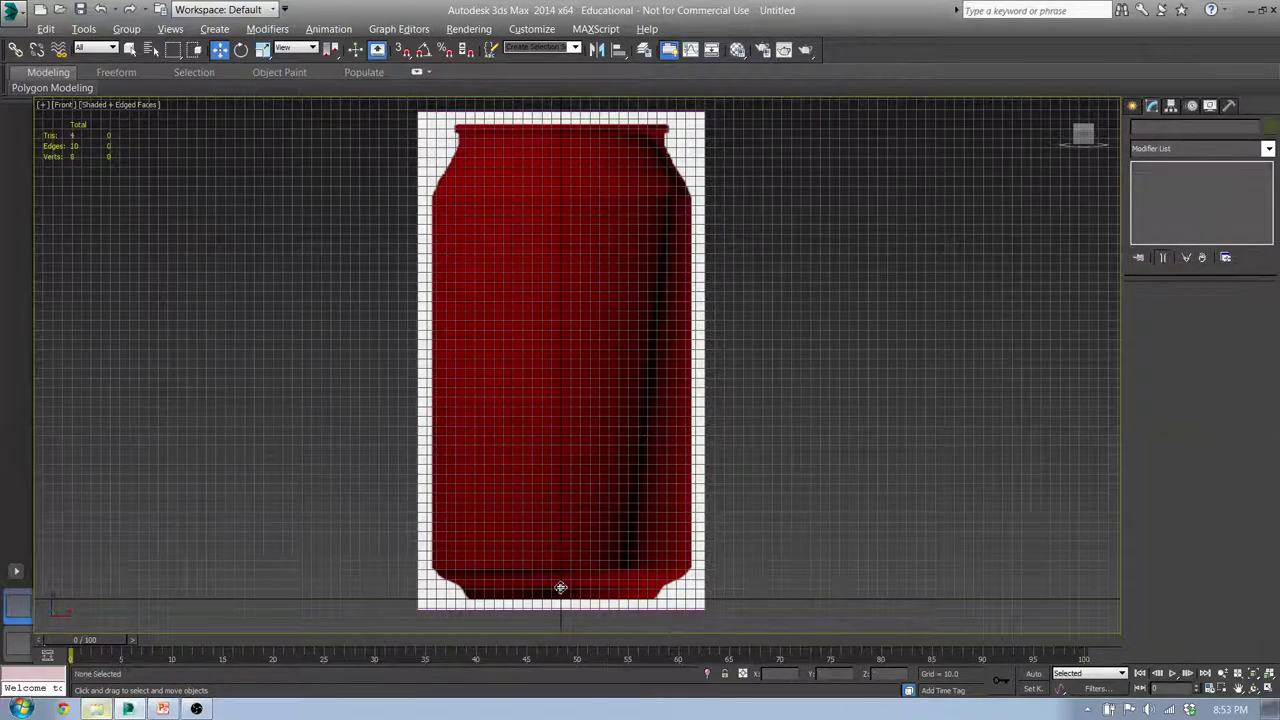
- Try a cylinder at the origin in the Top view, about 80 in radius and 52 high, and delete it
key(t)
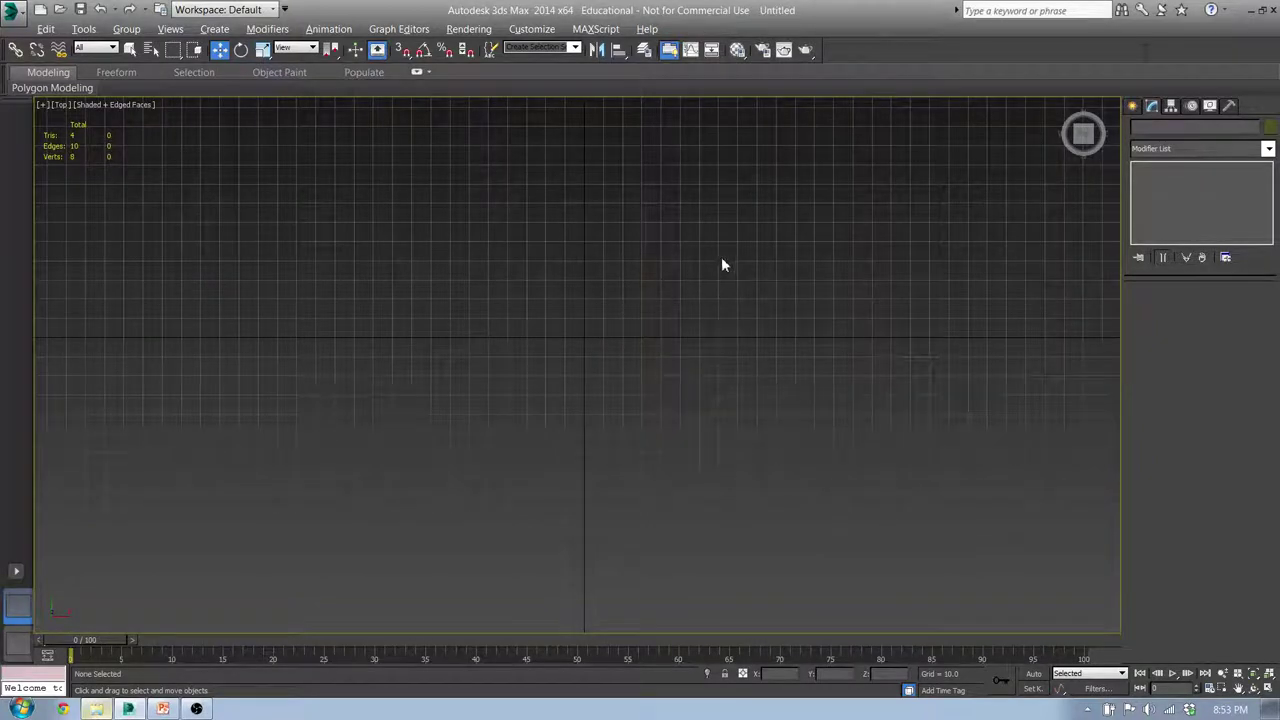
click(1134, 107)
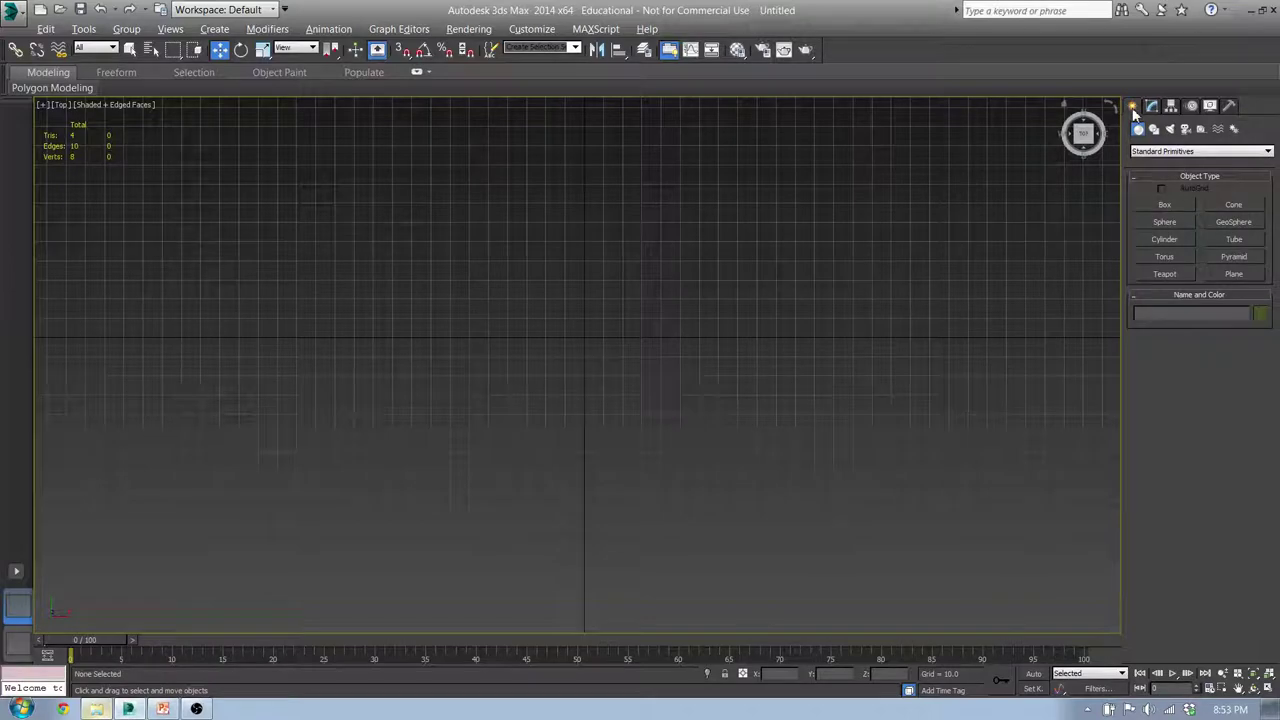
click(1178, 240)
drag(584, 342, 697, 240)
click(700, 145)
mouse_move(635, 411)
middle_down()
mouse_move(594, 457)
mouse_move(626, 434)
mouse_move(638, 402)
middle_up()
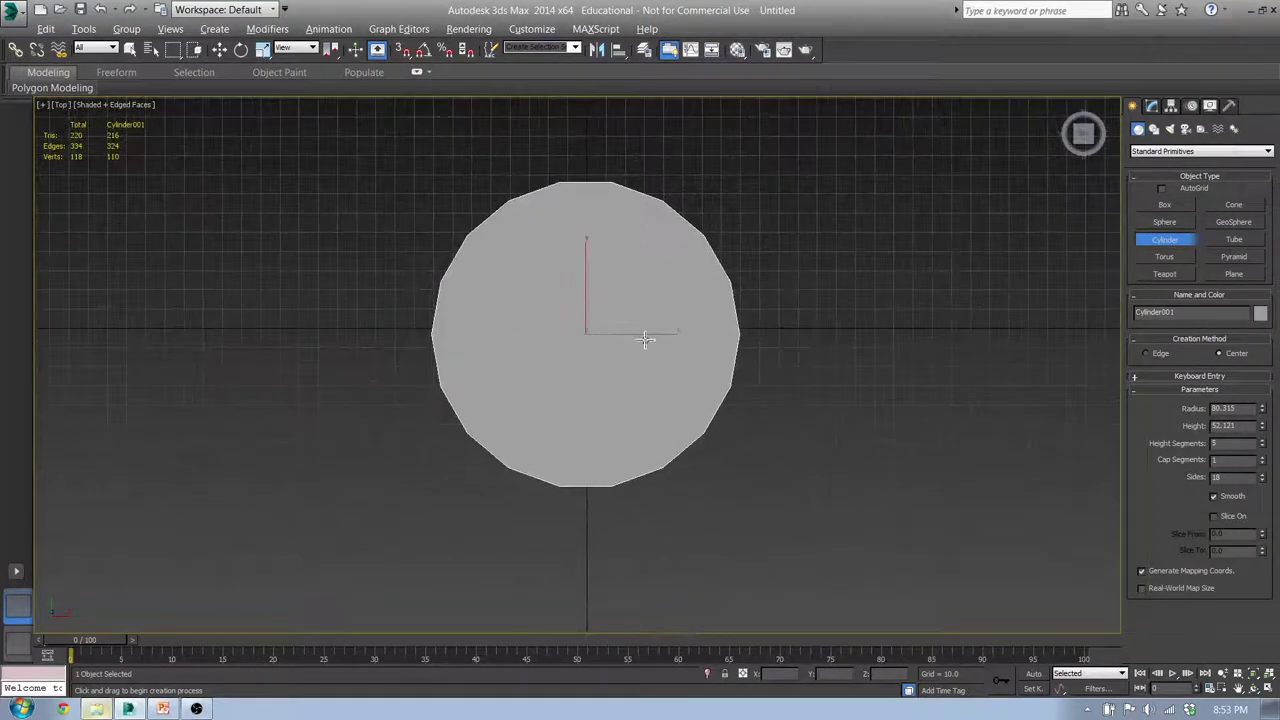
key(f)
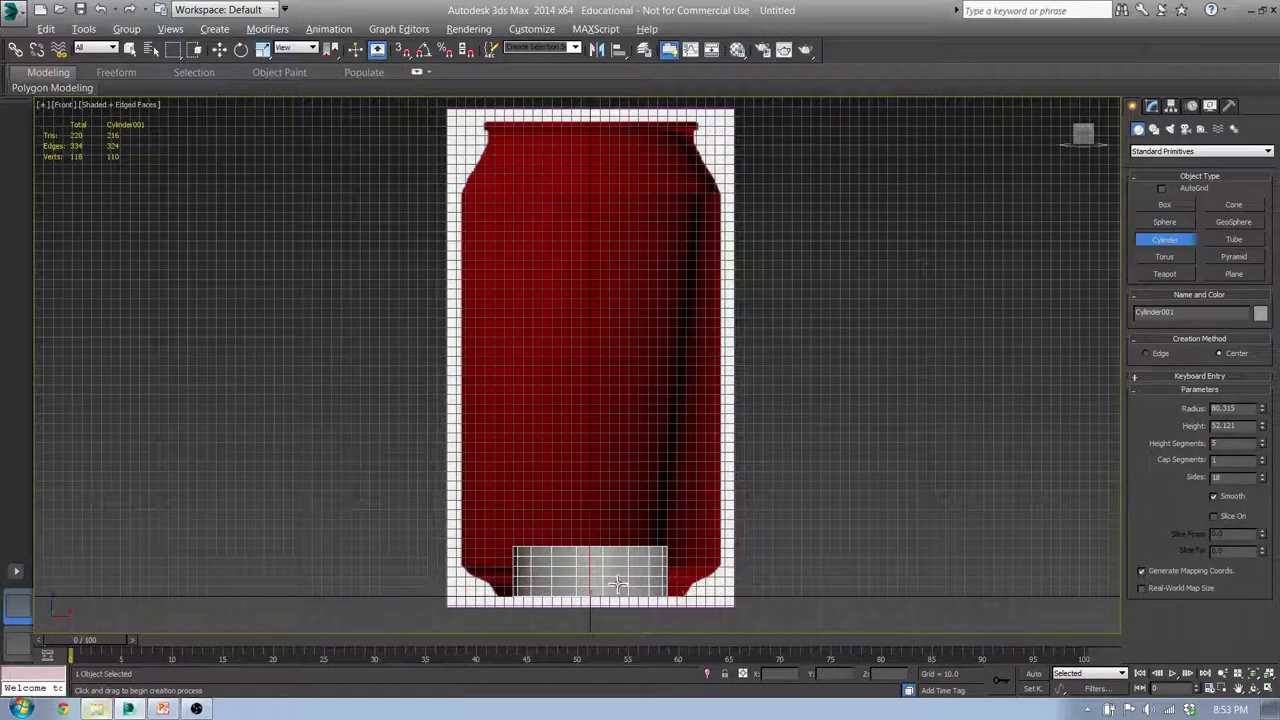
key(Delete)
- Switch to the Top view and turn on 3D snapping
middle_drag(686, 362, 699, 426)
key(t)
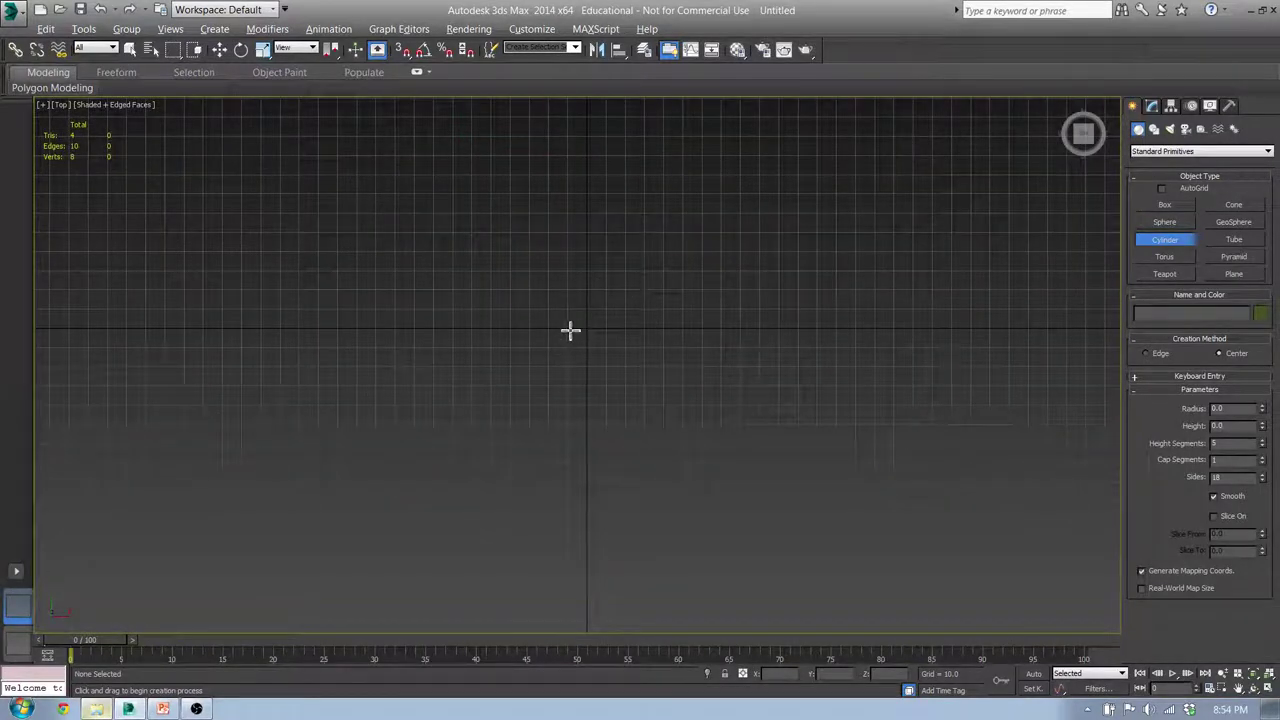
click(402, 50)
click(405, 55)
click(403, 51)
click(405, 53)
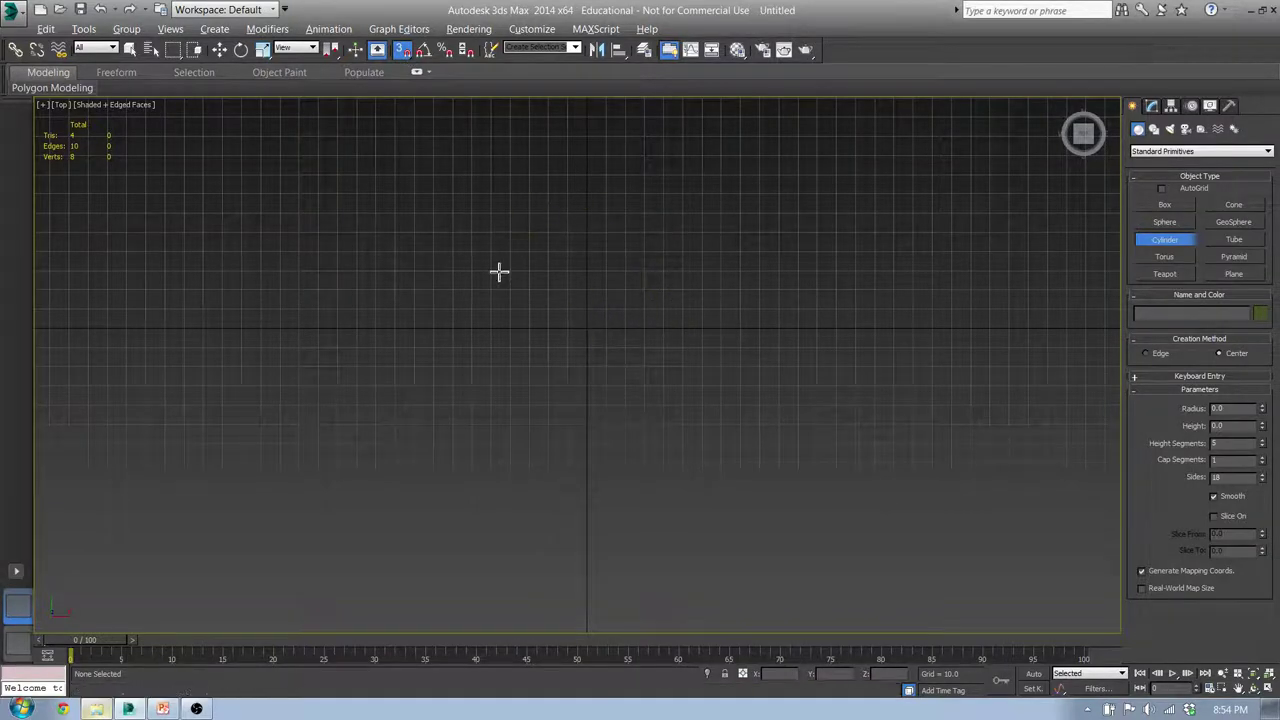
- Review the snap types and the general snap options in the Grid and Snap Settings
right_click(402, 51)
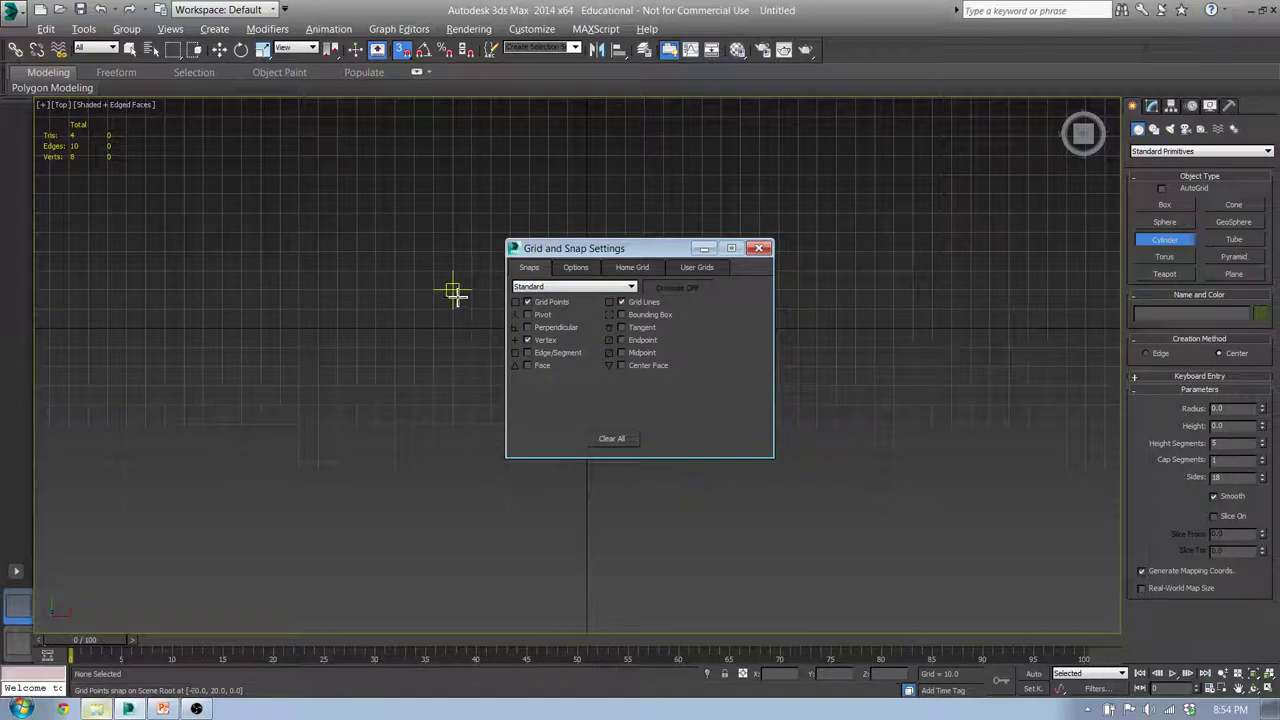
drag(636, 250, 369, 182)
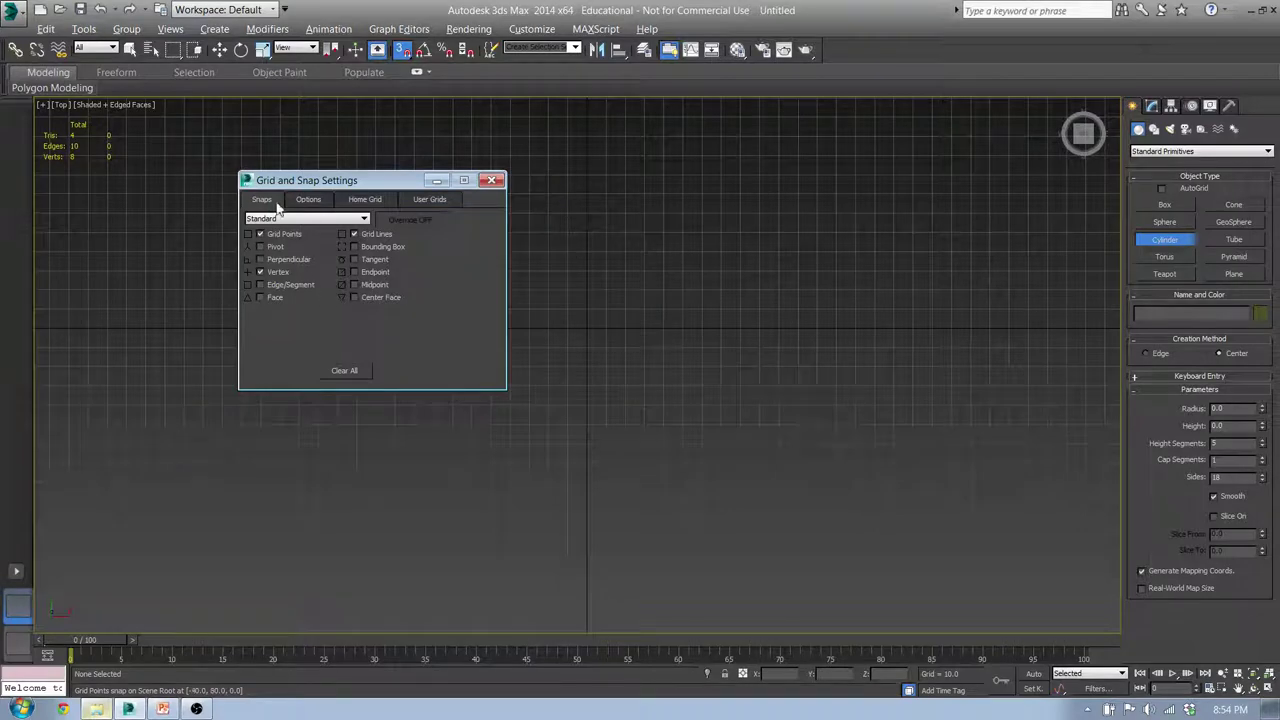
drag(362, 180, 558, 239)
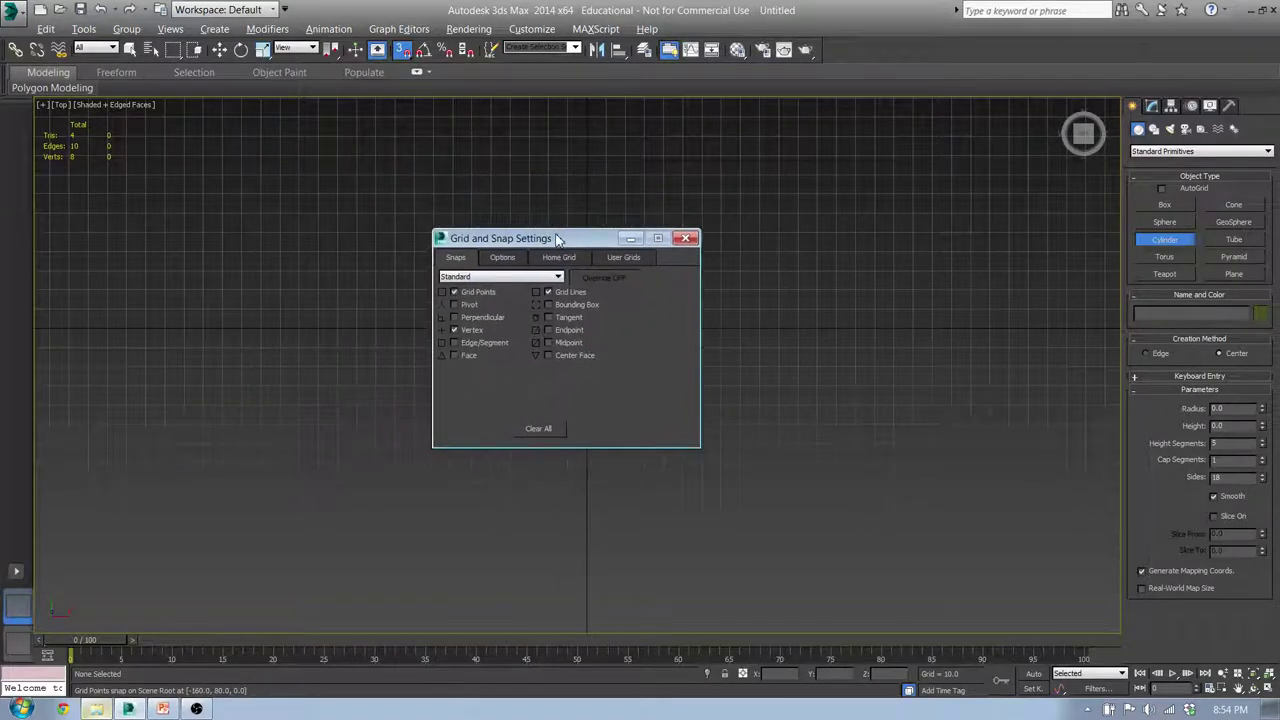
click(503, 258)
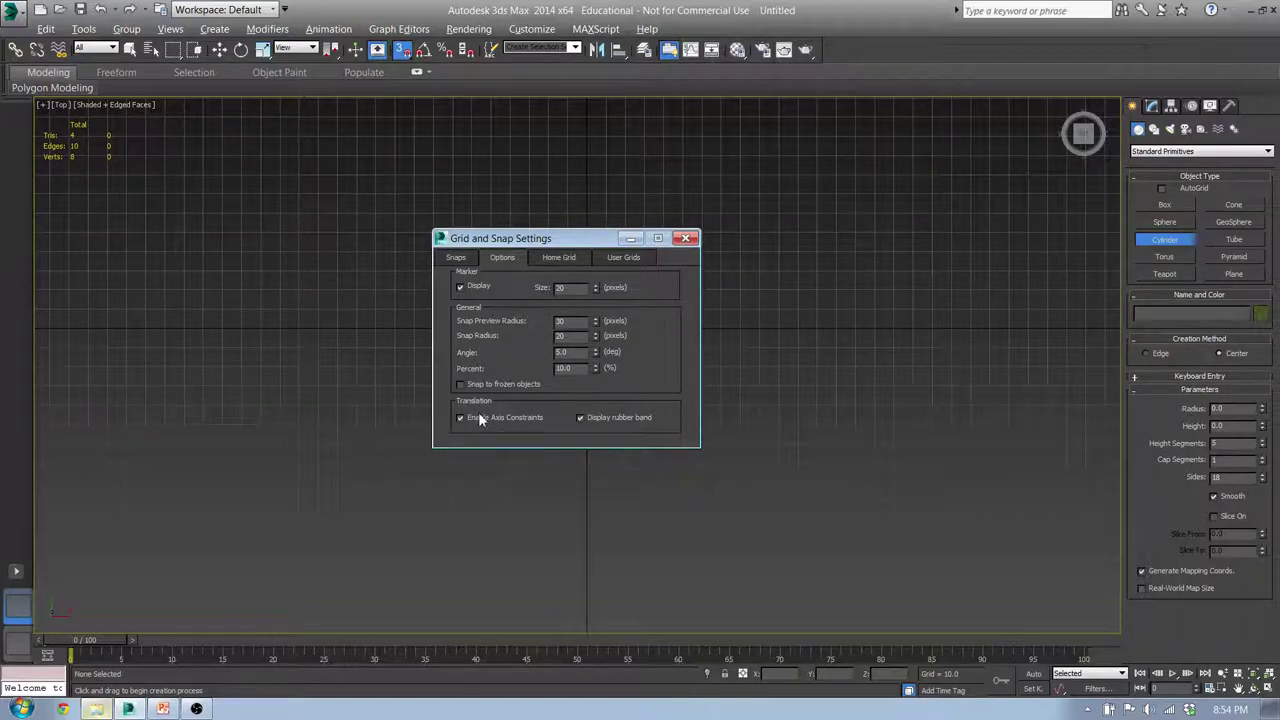
click(455, 258)
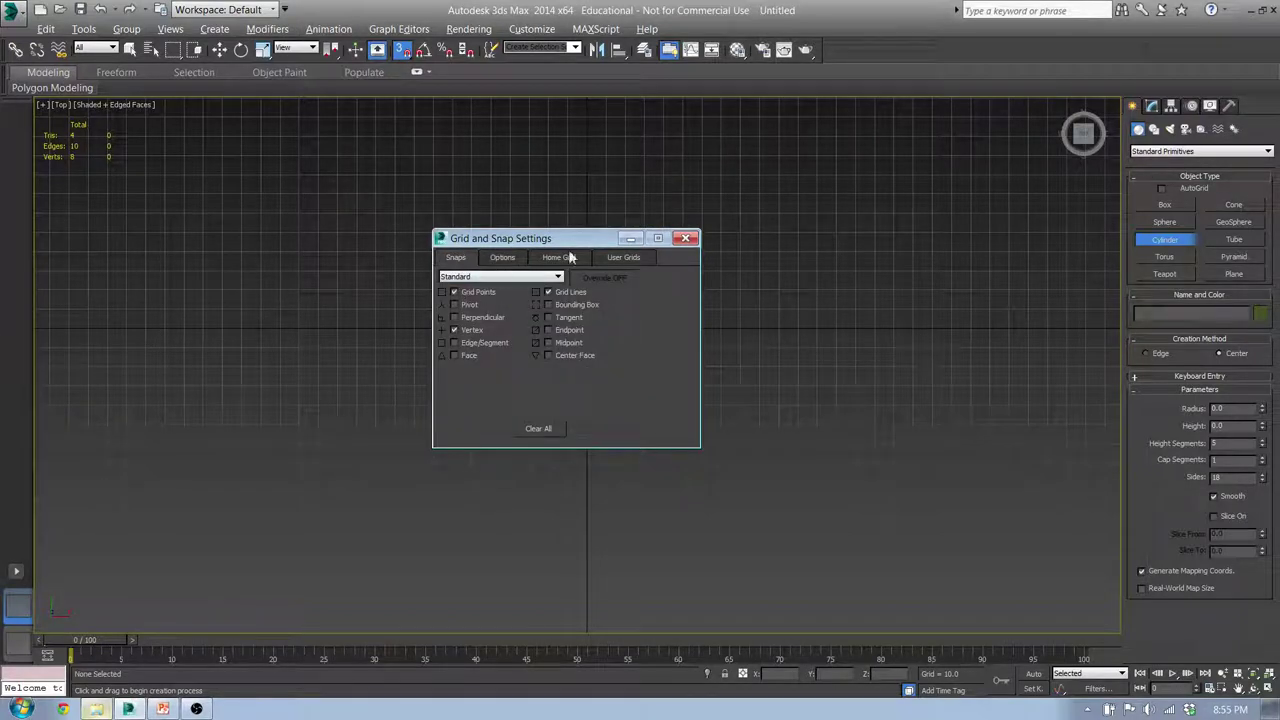
click(686, 238)
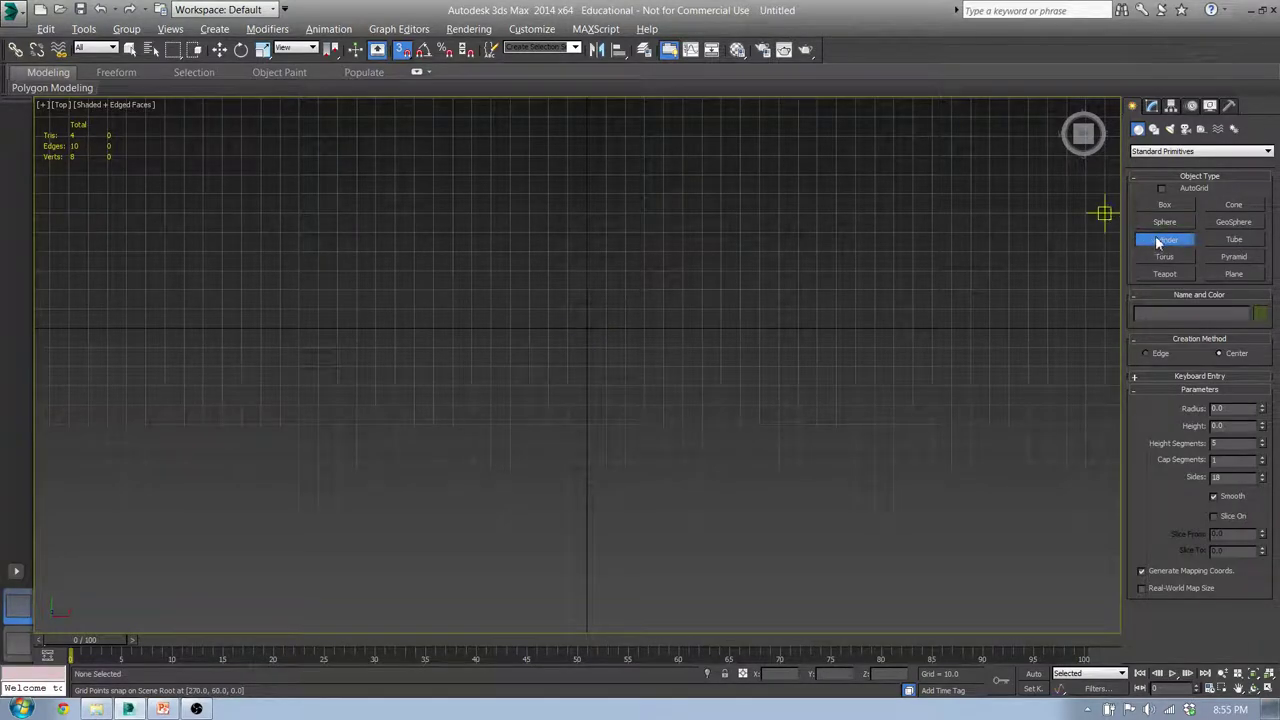
- Create a cylinder centred on the origin in the Top view, about 92 in radius and 100 high
drag(586, 328, 720, 210)
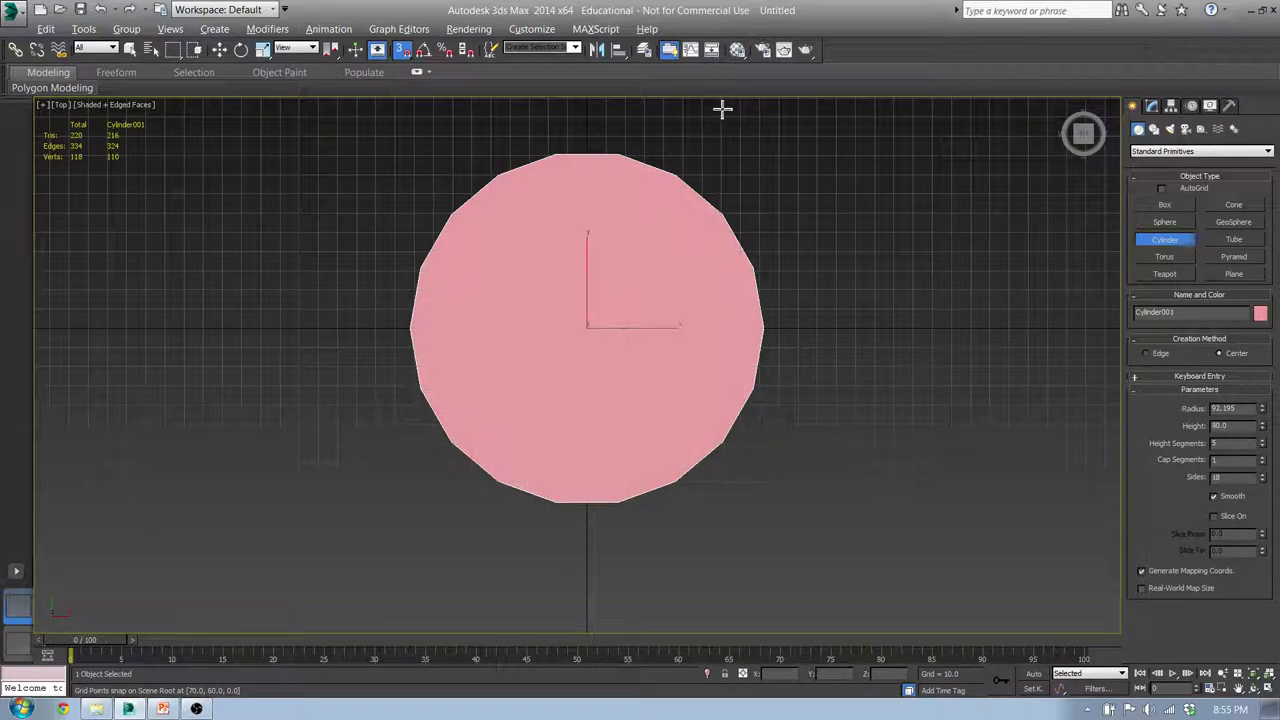
click(762, 442)
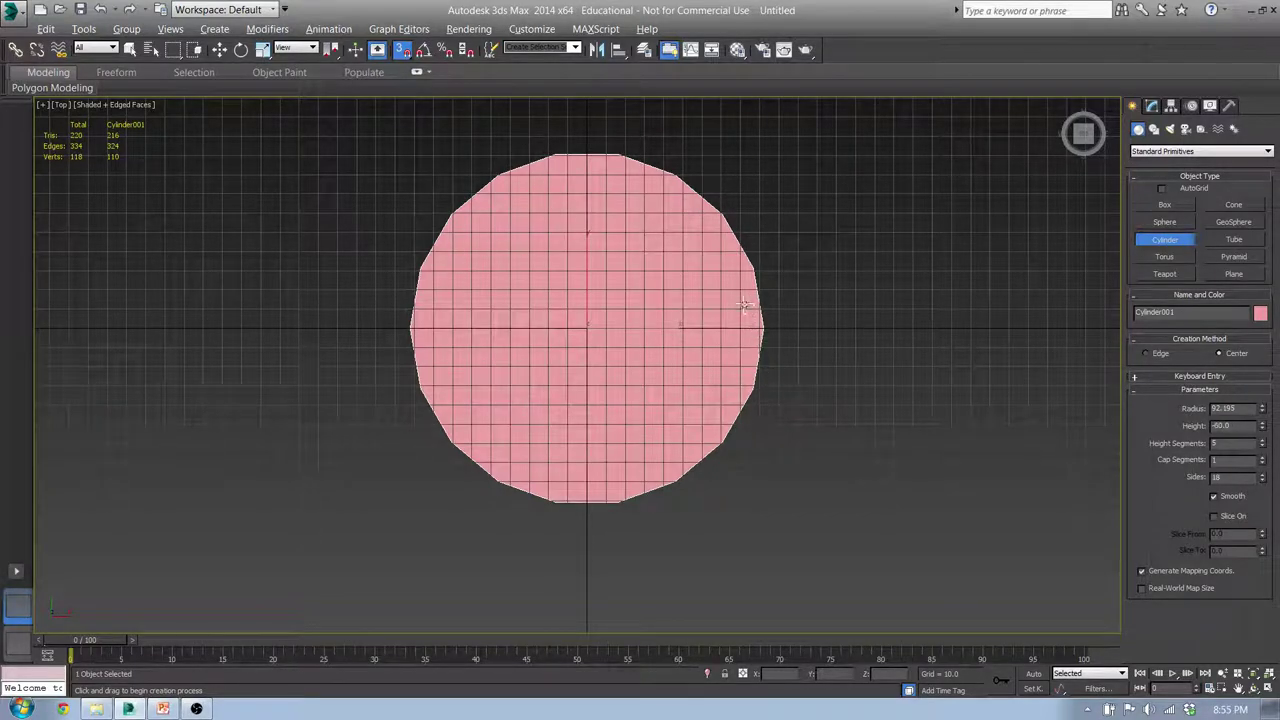
click(738, 104)
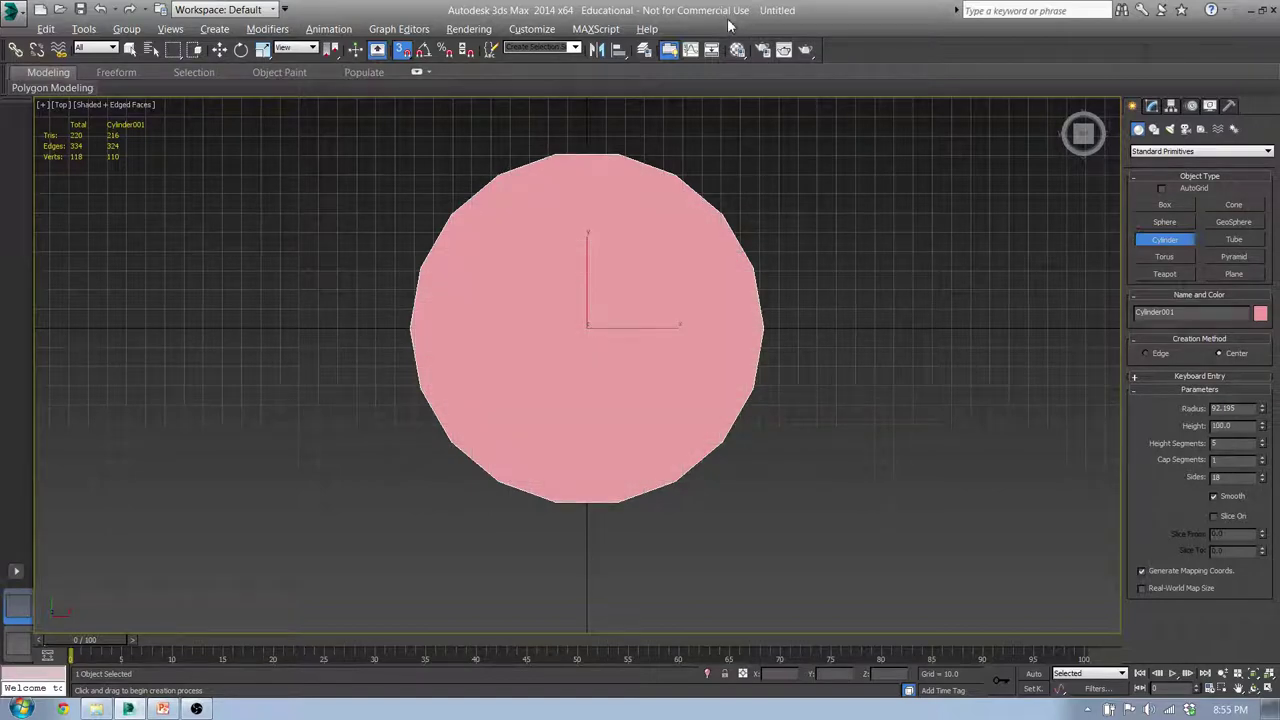
middle_drag(655, 297, 663, 358)
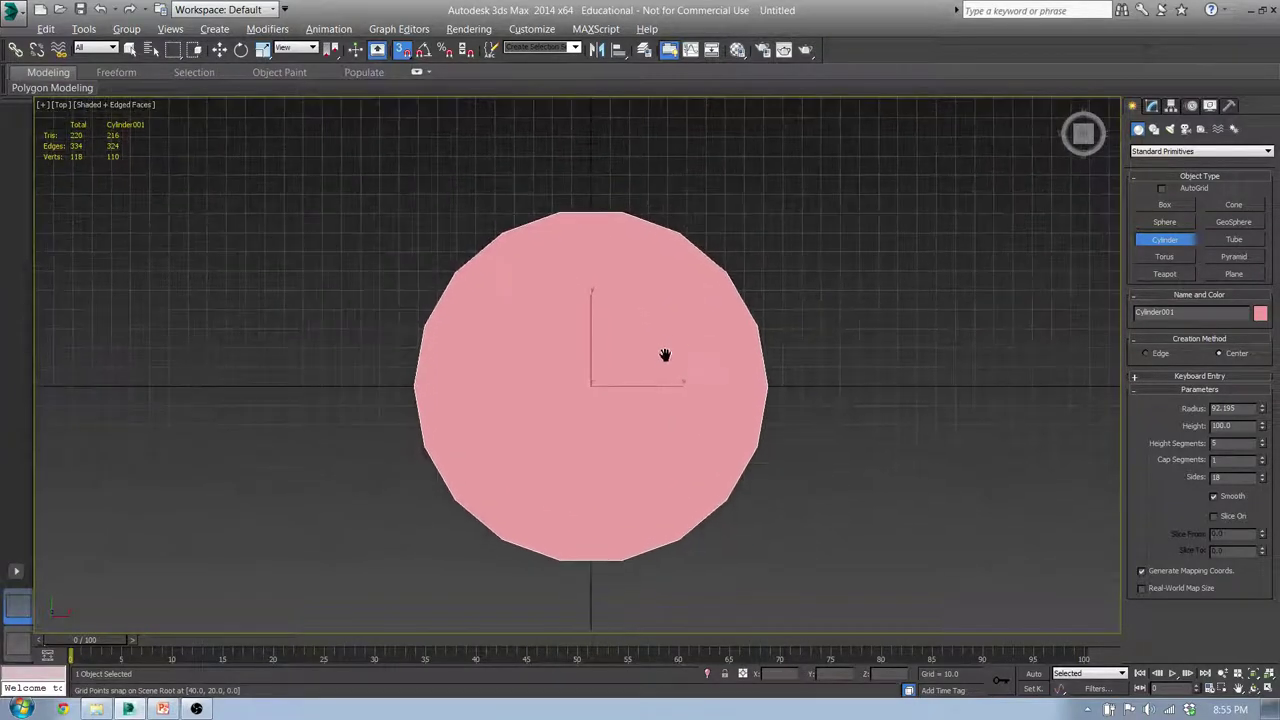
- Raise the cylinder to about Z 28 in the Front view, where the can's straight side begins, with snapping turned off
key(f)
middle_drag(705, 577, 706, 504)
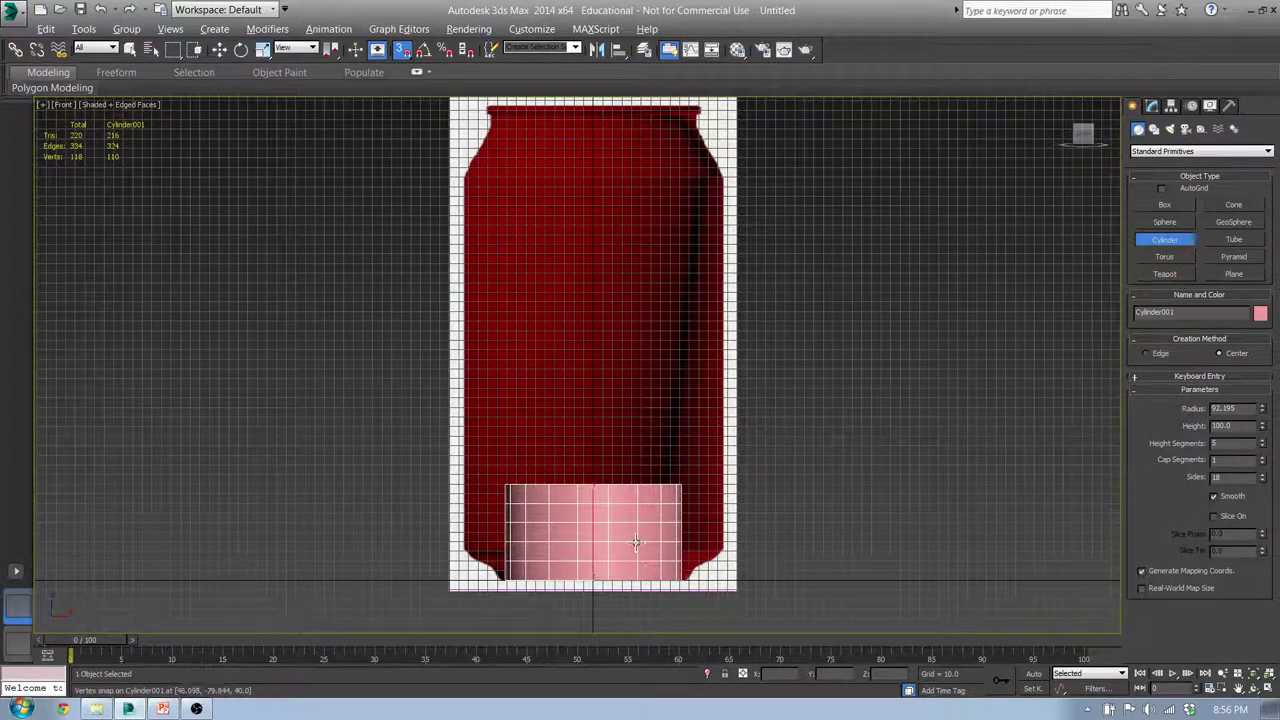
key(w)
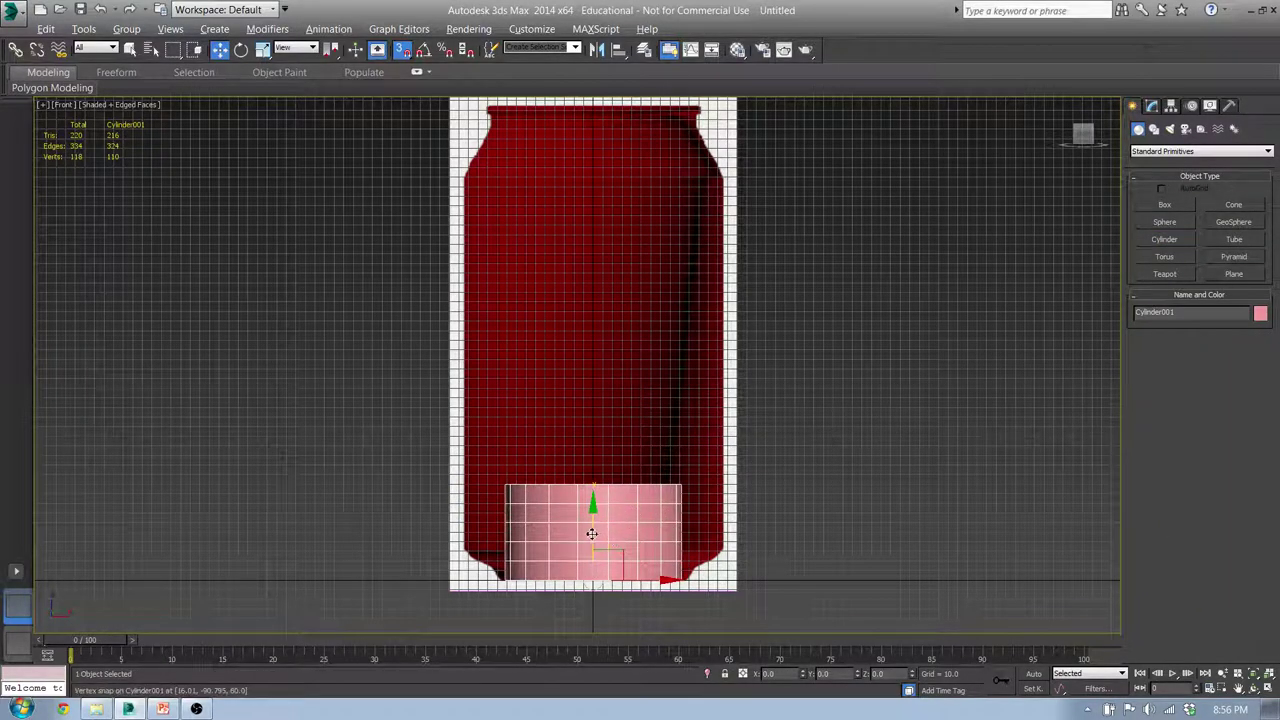
drag(593, 534, 466, 508)
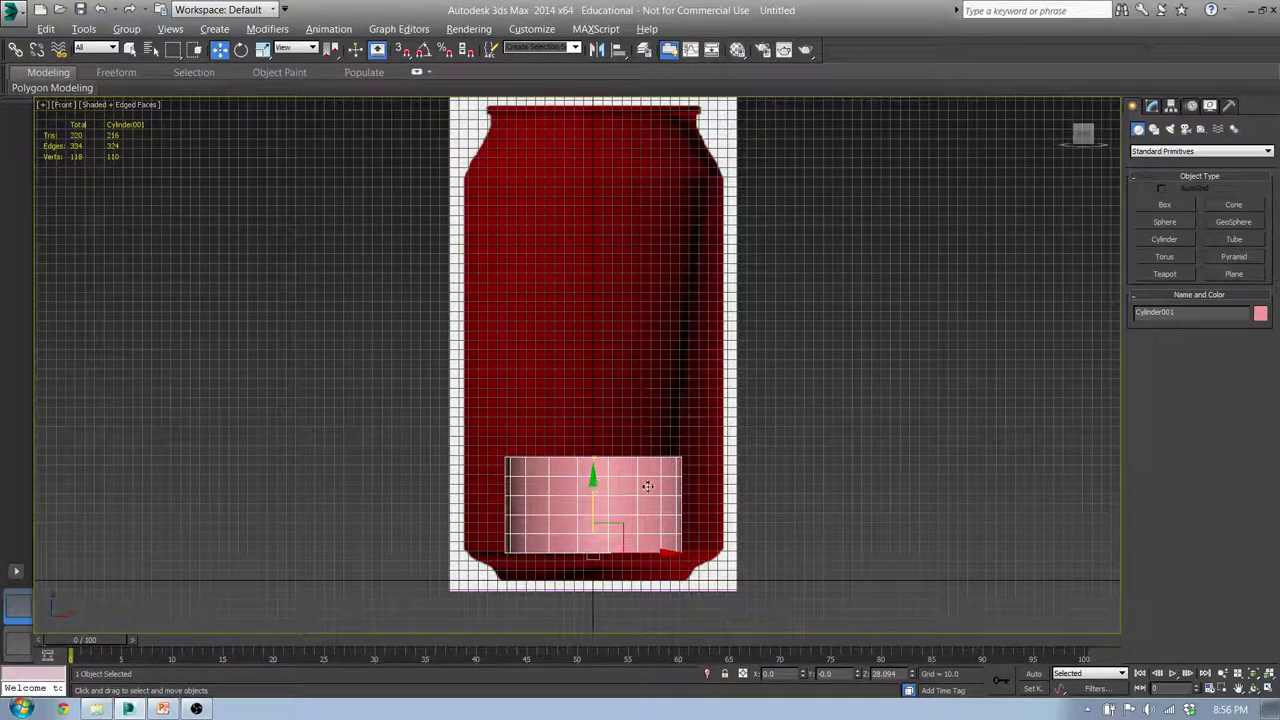
- Try to stretch the cylinder along X to the can's width, check its shape in the Top view, and undo the scaling
alt+middle_drag(697, 411, 633, 426)
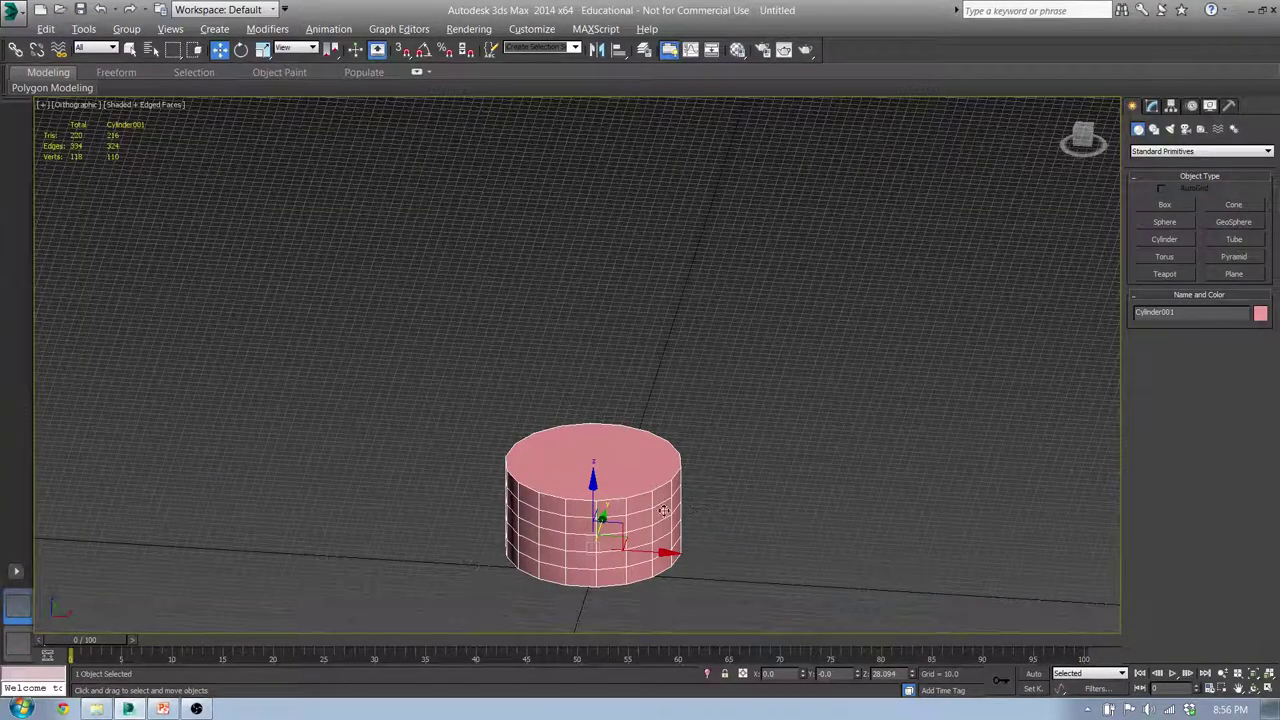
key(r)
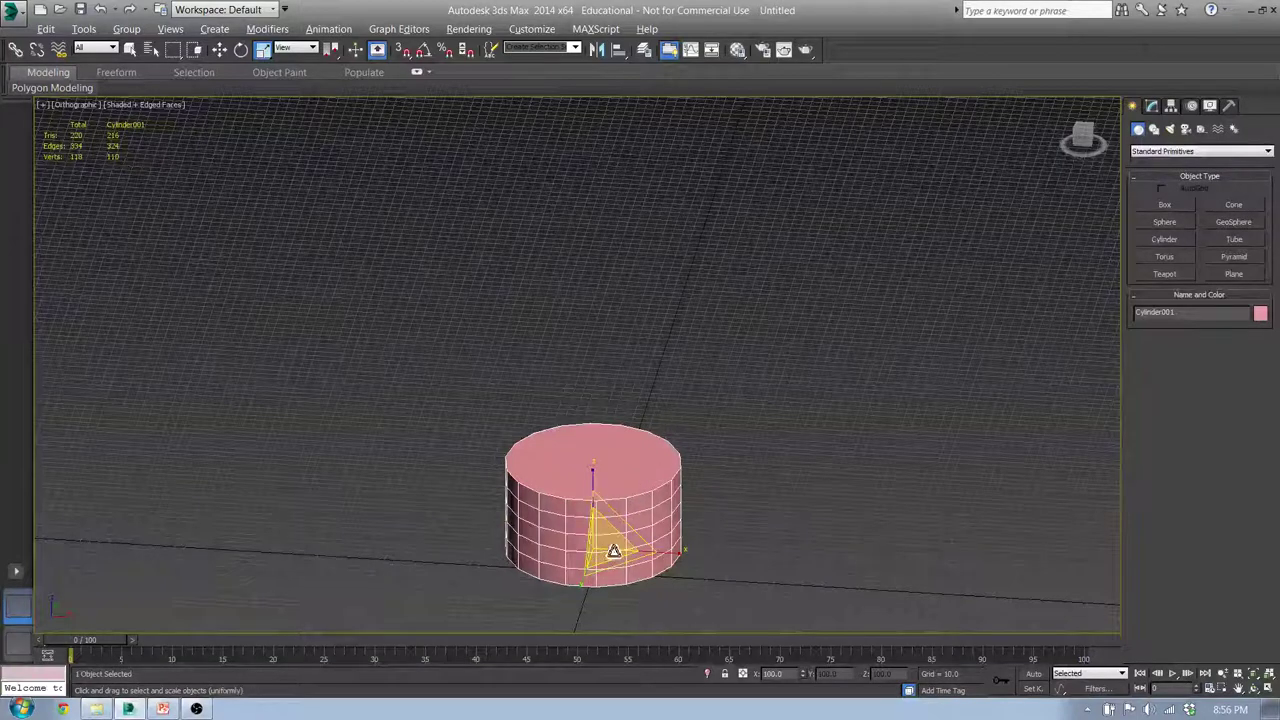
drag(611, 547, 749, 565)
key(f)
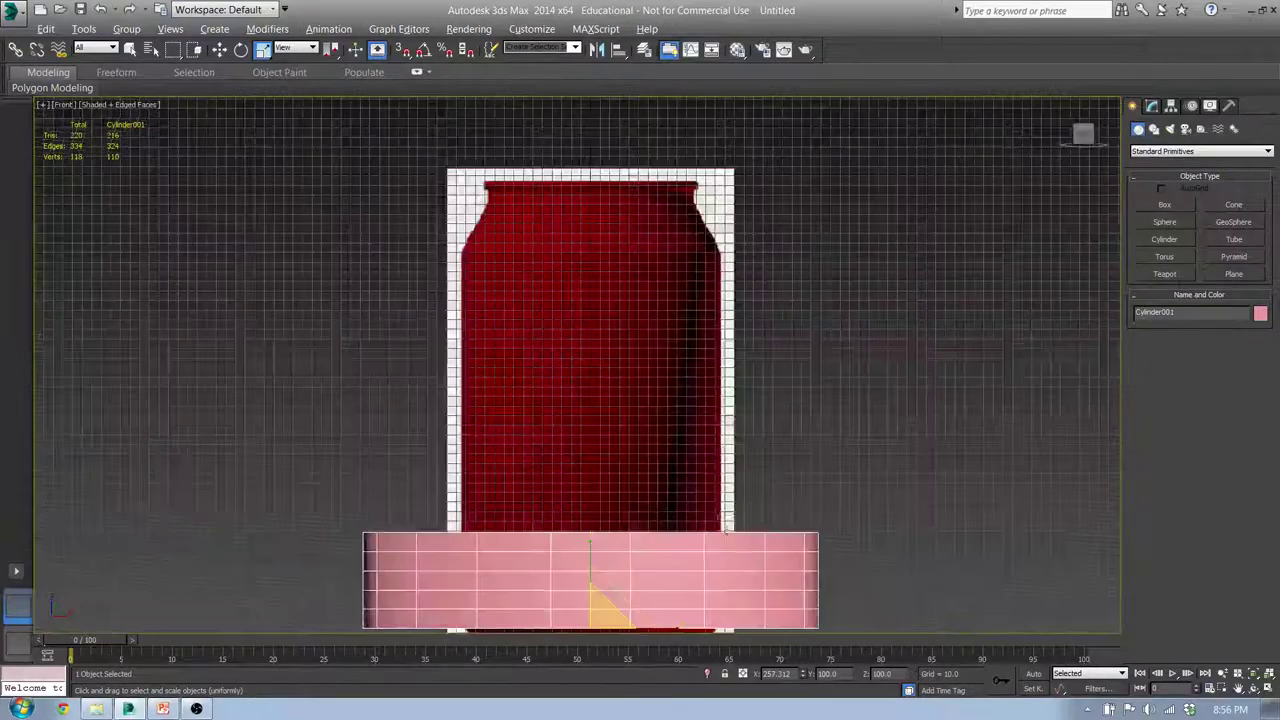
drag(686, 547, 654, 530)
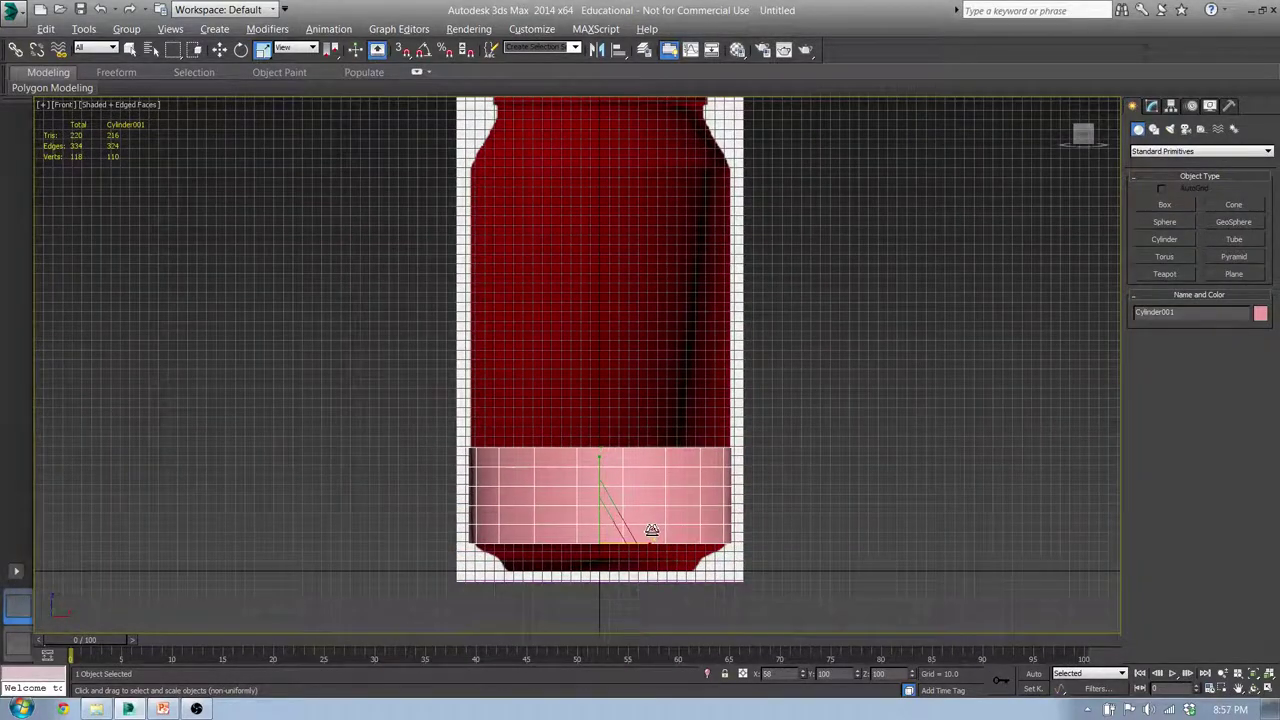
key(t)
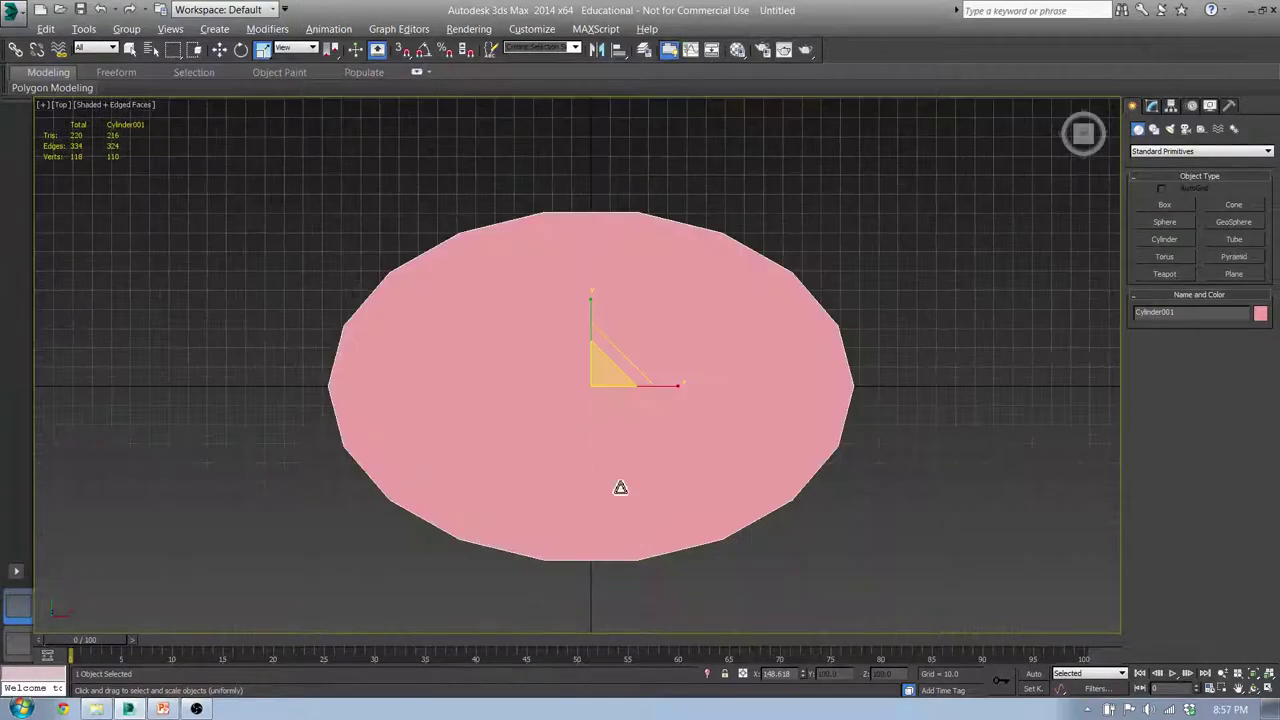
key(ctrl+z)
key(ctrl+z)
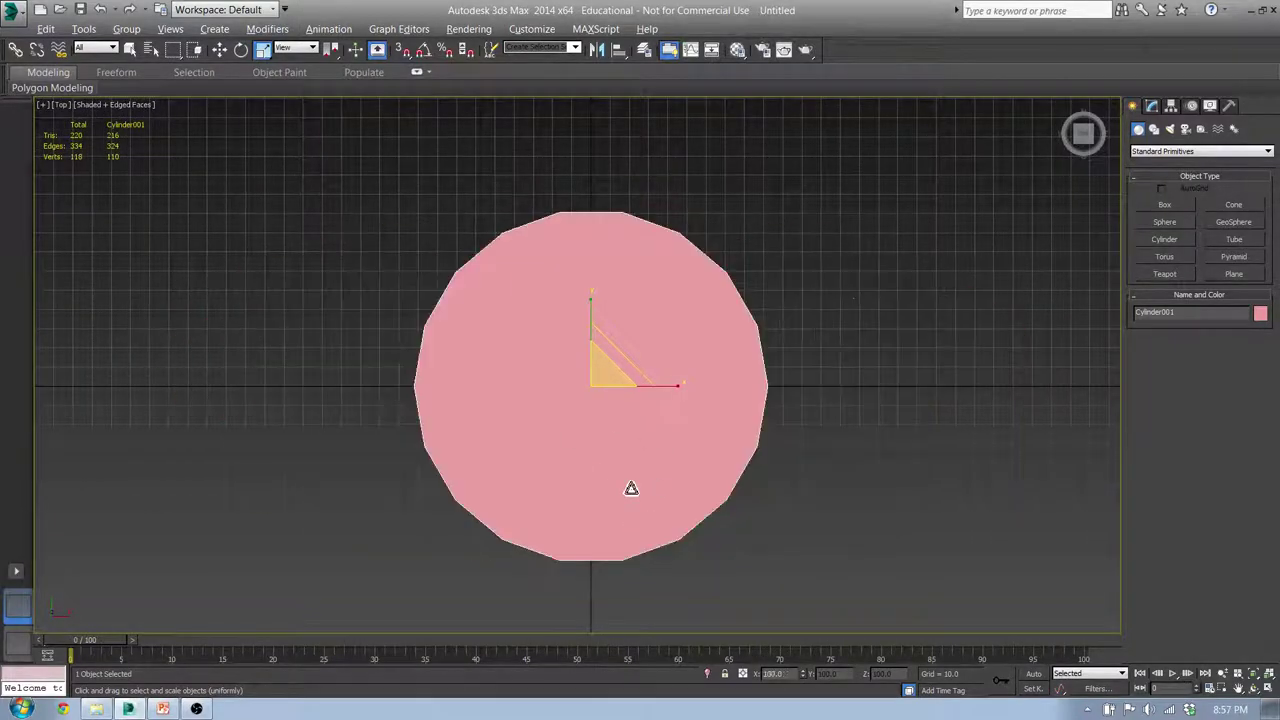
- Scale the cylinder uniformly to about 107.74 percent and undo the extra stretch along X
key(f)
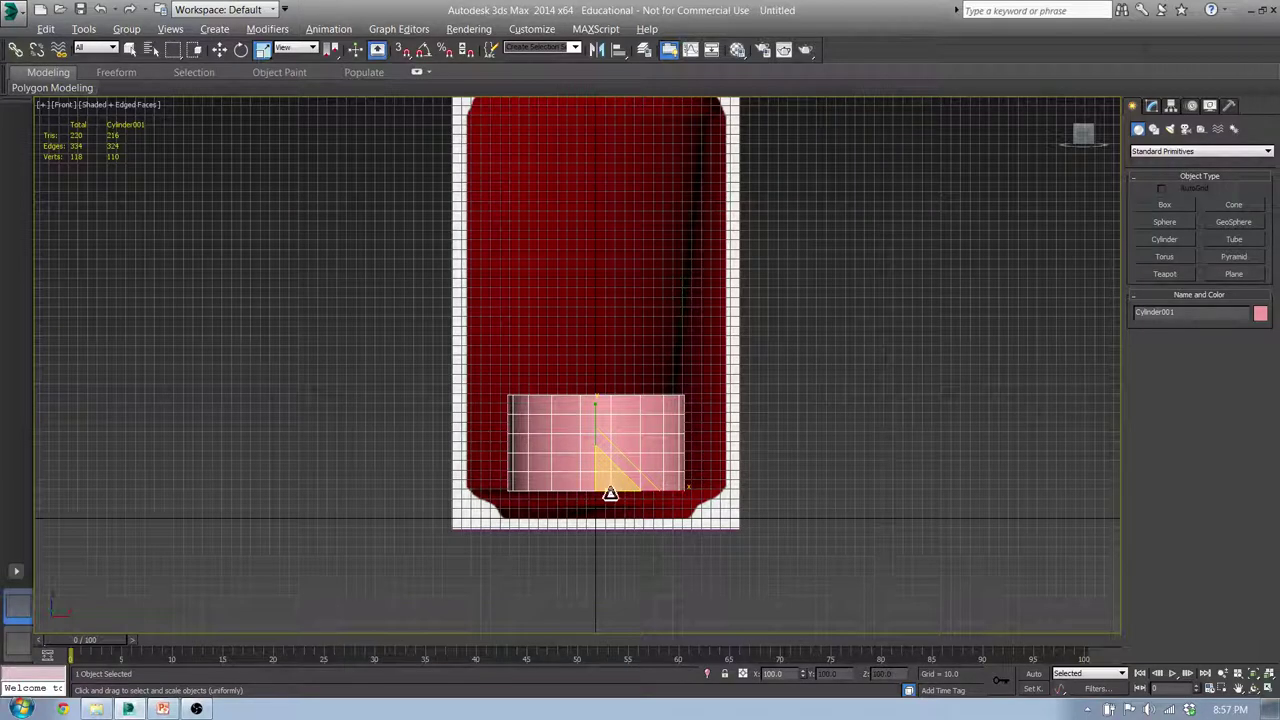
drag(620, 466, 660, 450)
alt+middle_drag(669, 357, 666, 477)
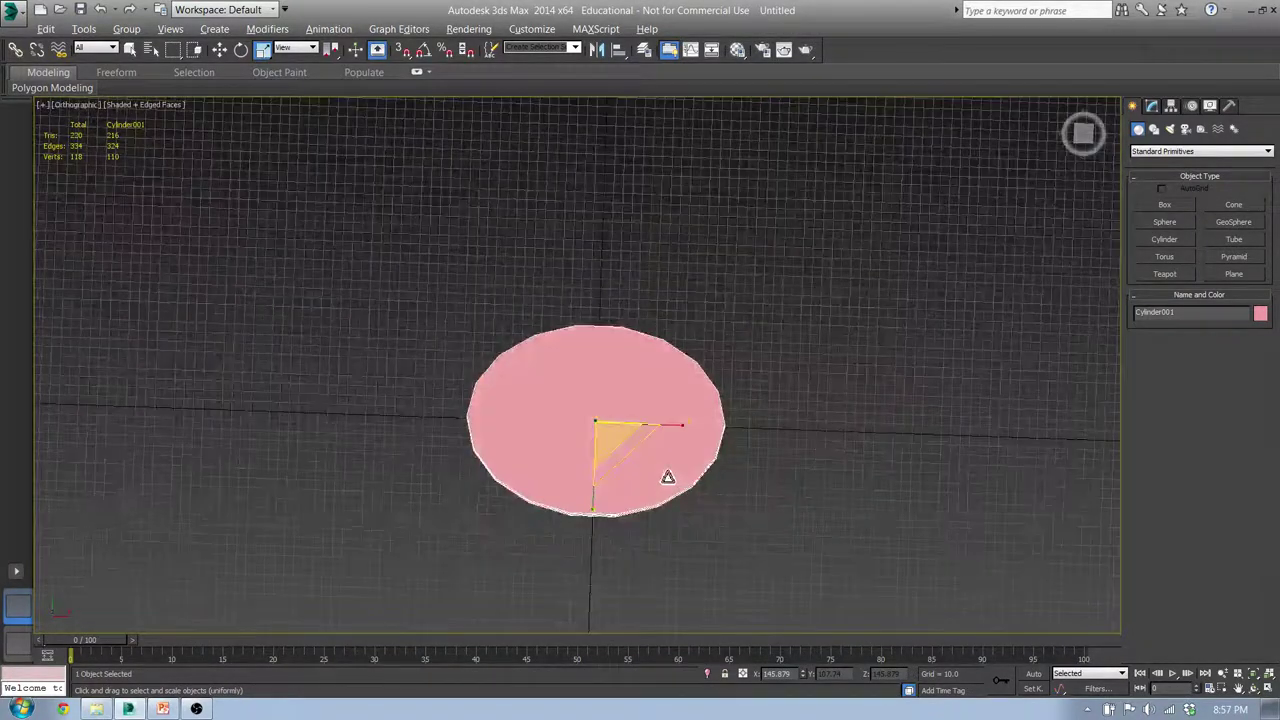
key(ctrl+z)
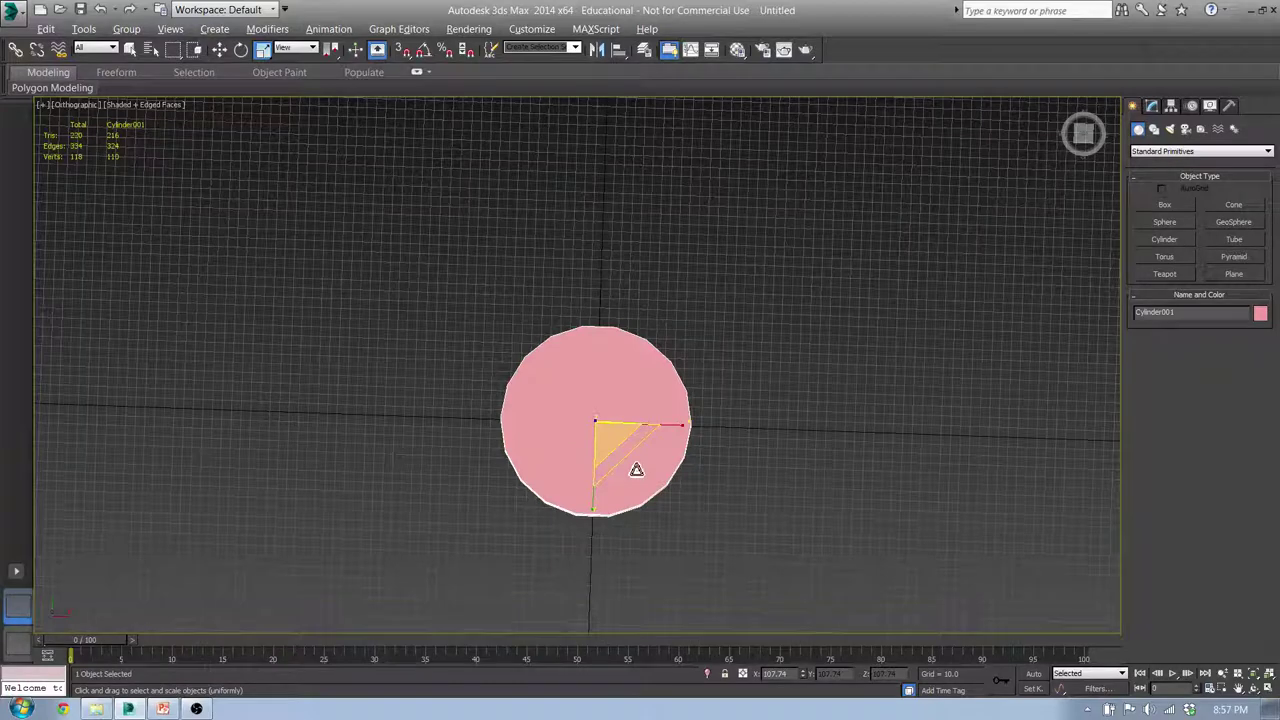
- Set the cylinder's radius parameter to about 125.386 to match the can body's width in the Front view
key(f)
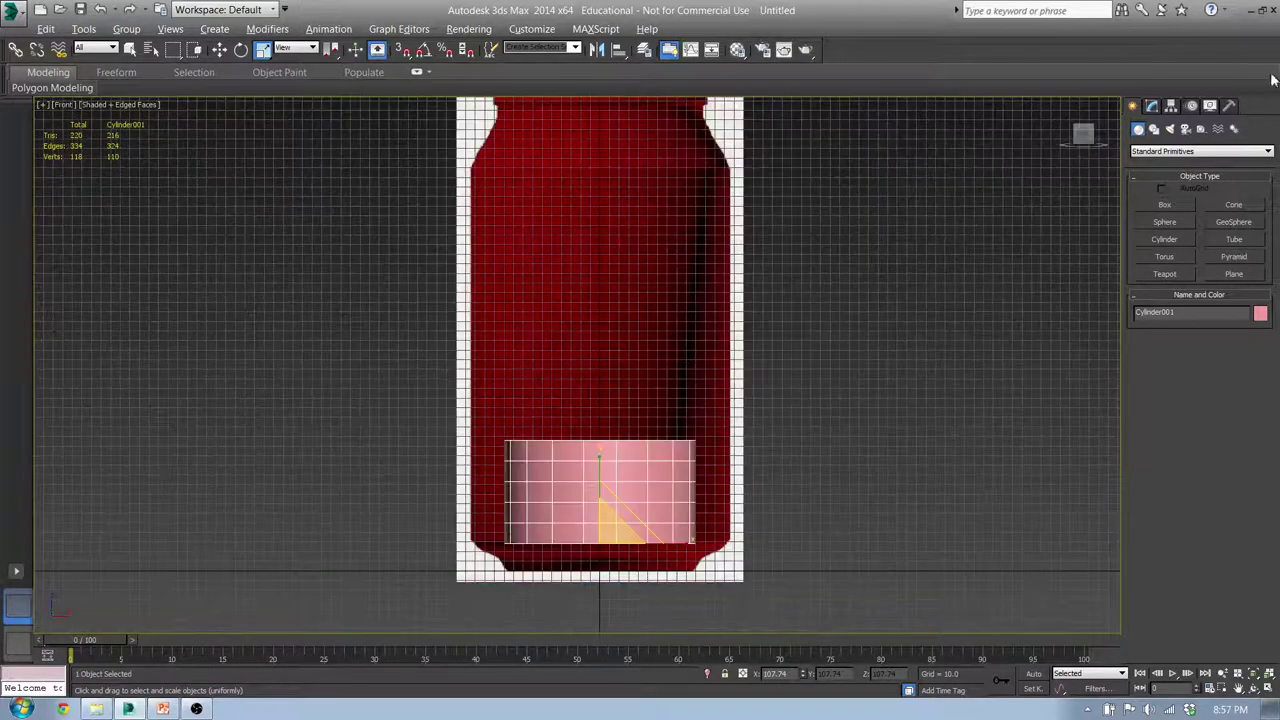
click(1152, 106)
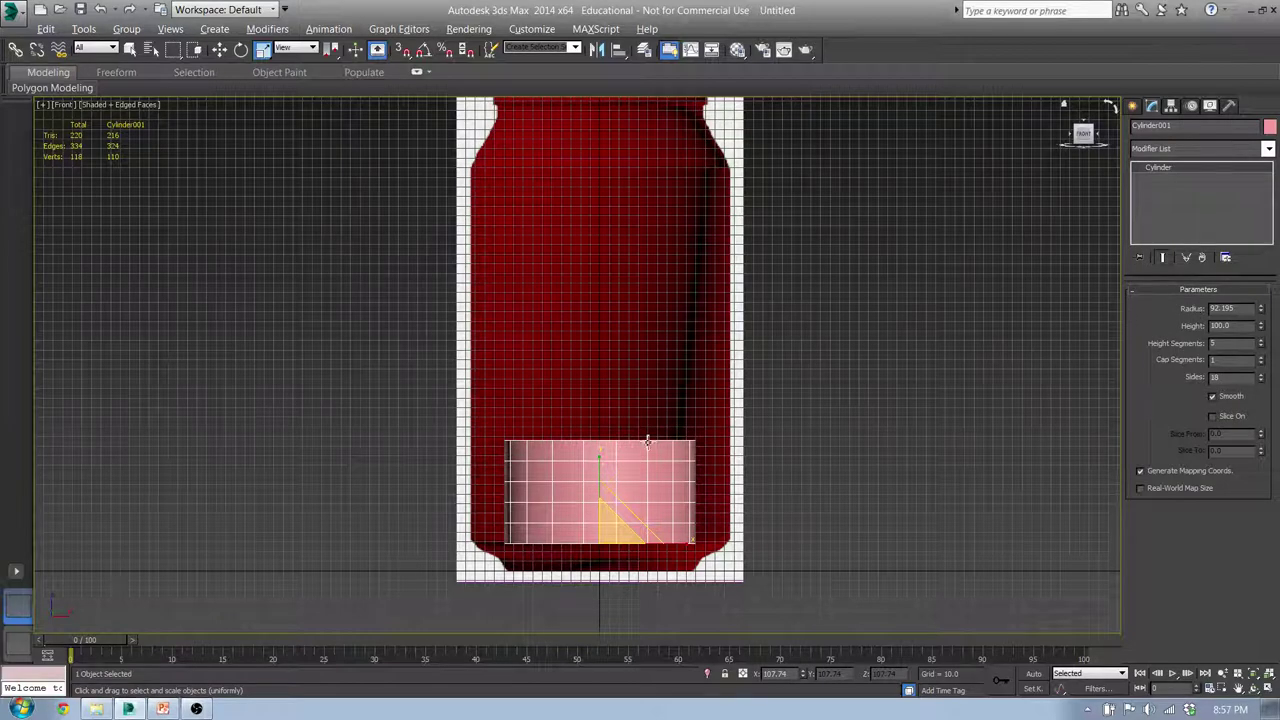
drag(1260, 313, 1272, 286)
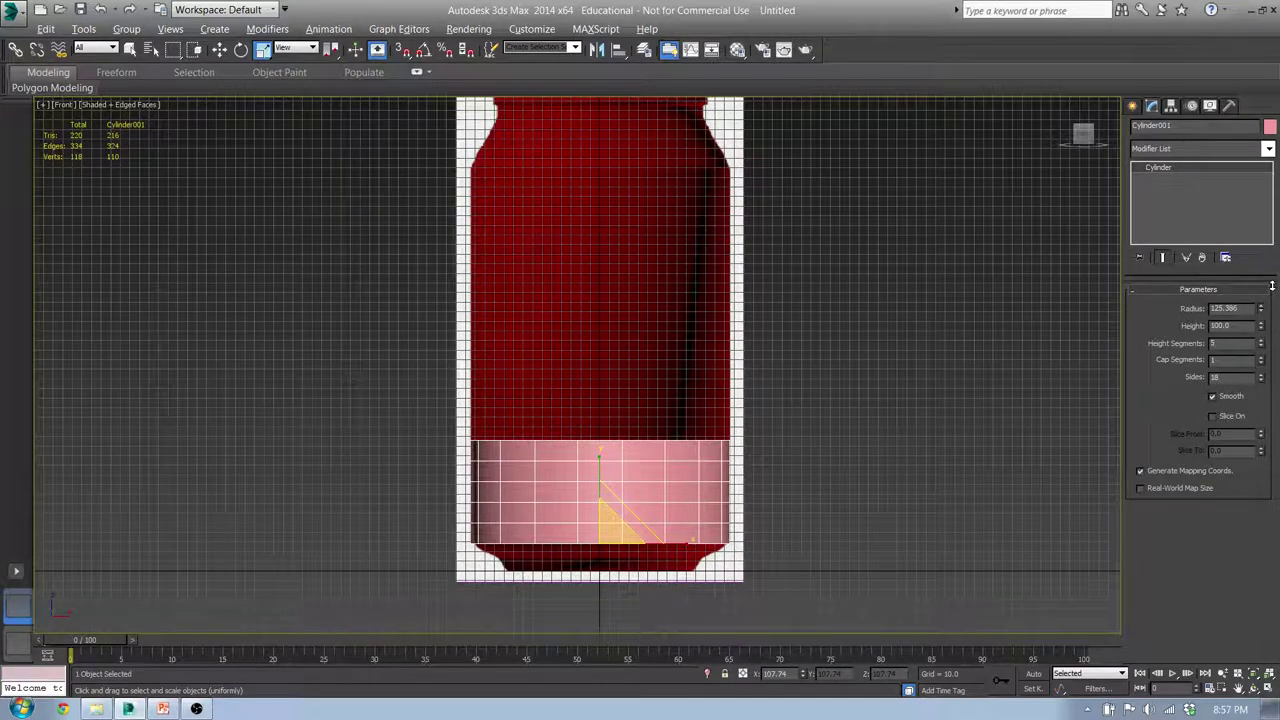
- Examine how closely the cylinder's two side edges and its base line up with the can on the front reference plane
scroll(680, 360, up, 5)
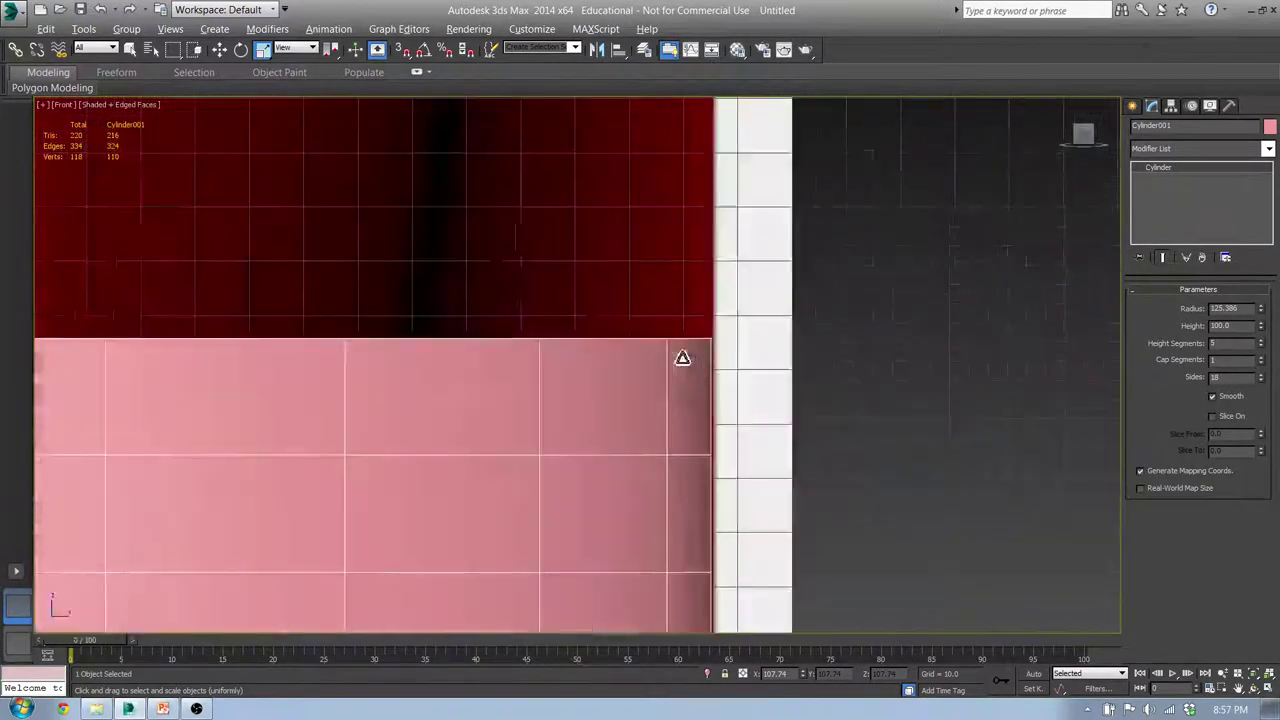
scroll(871, 320, up, 2)
scroll(506, 371, down, 4)
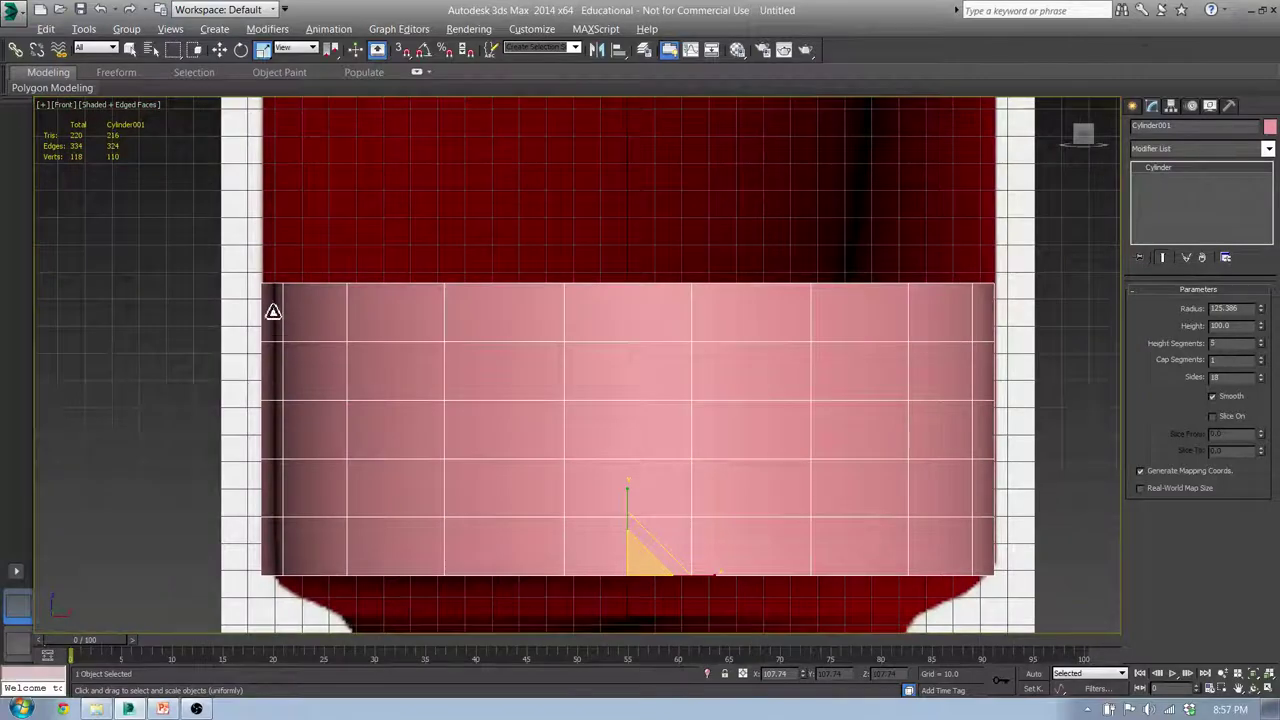
scroll(268, 310, up, 4)
scroll(266, 309, down, 2)
scroll(286, 309, up, 2)
scroll(831, 309, down, 4)
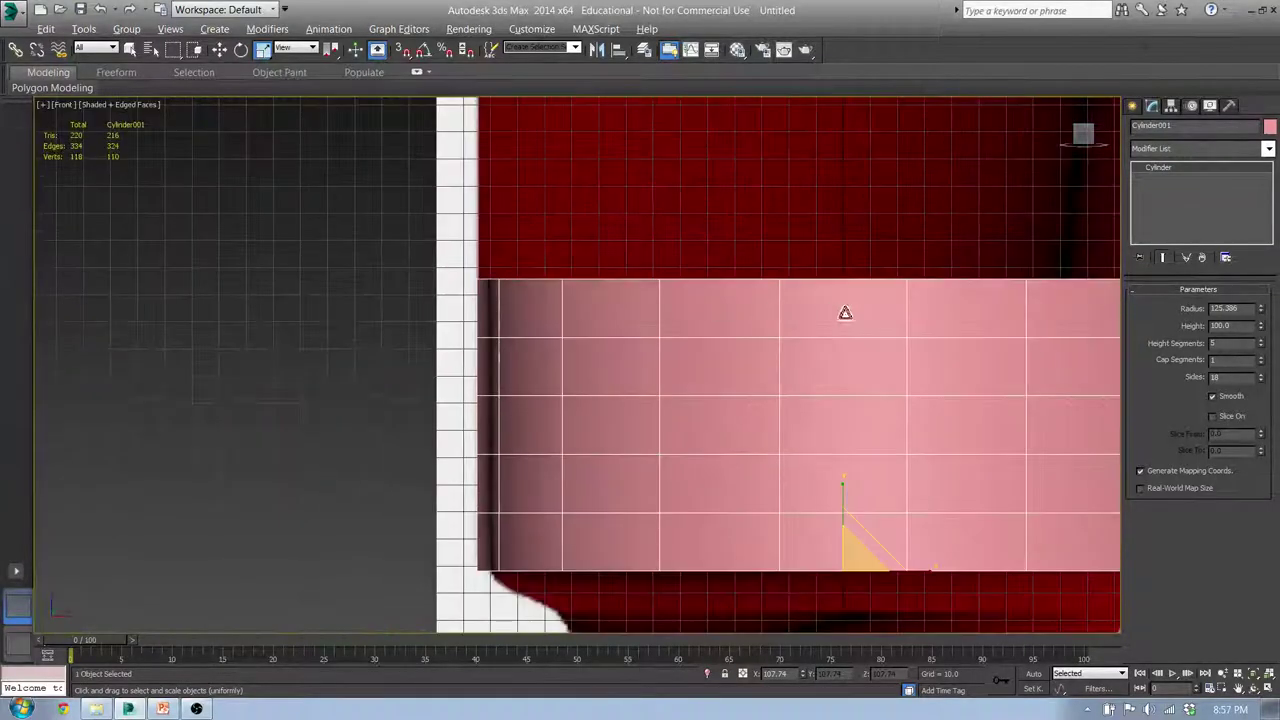
middle_drag(831, 309, 453, 313)
scroll(711, 337, down, 2)
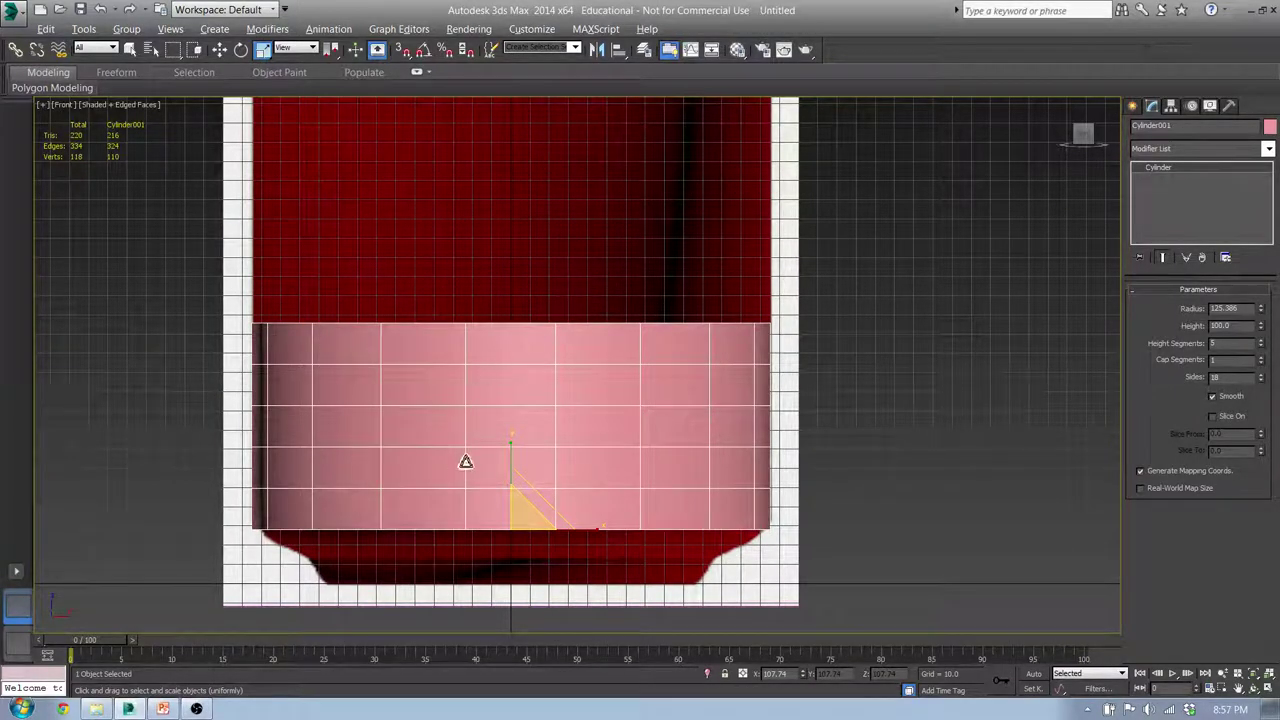
scroll(503, 543, up, 5)
scroll(551, 441, down, 5)
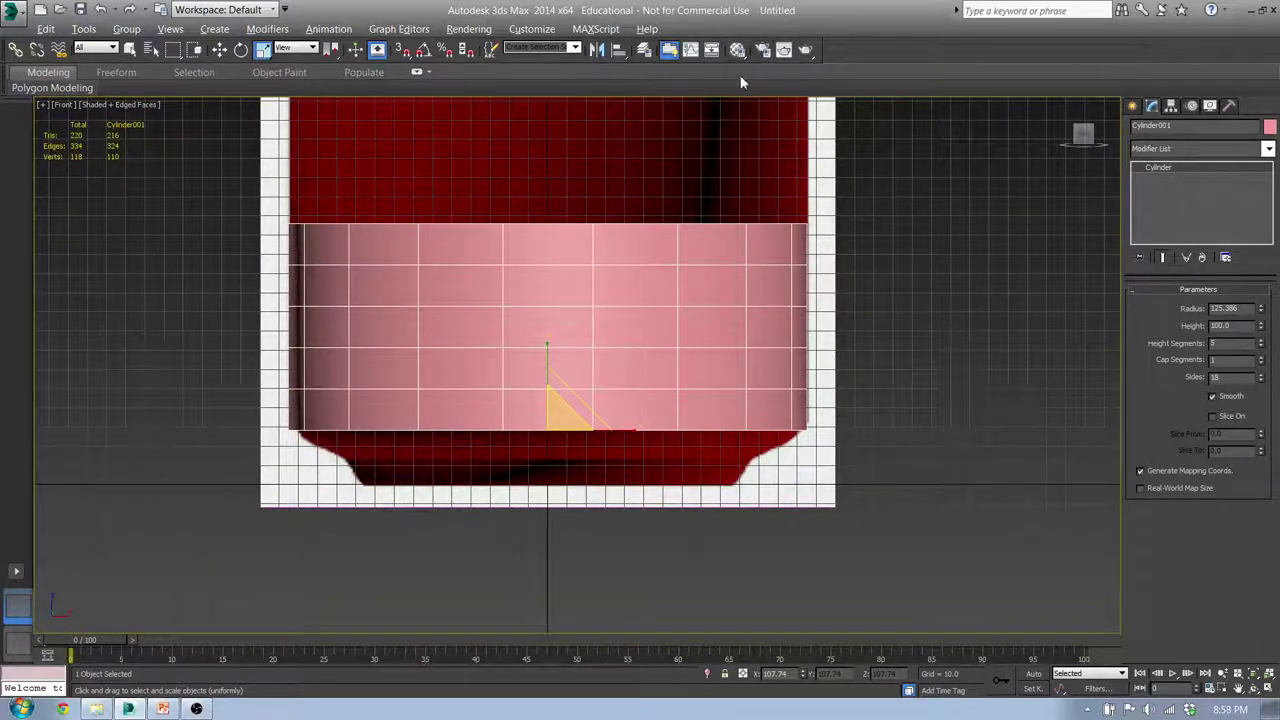
- Assign the blue material from the first sample slot to the cylinder and close the Material Editor
key(m)
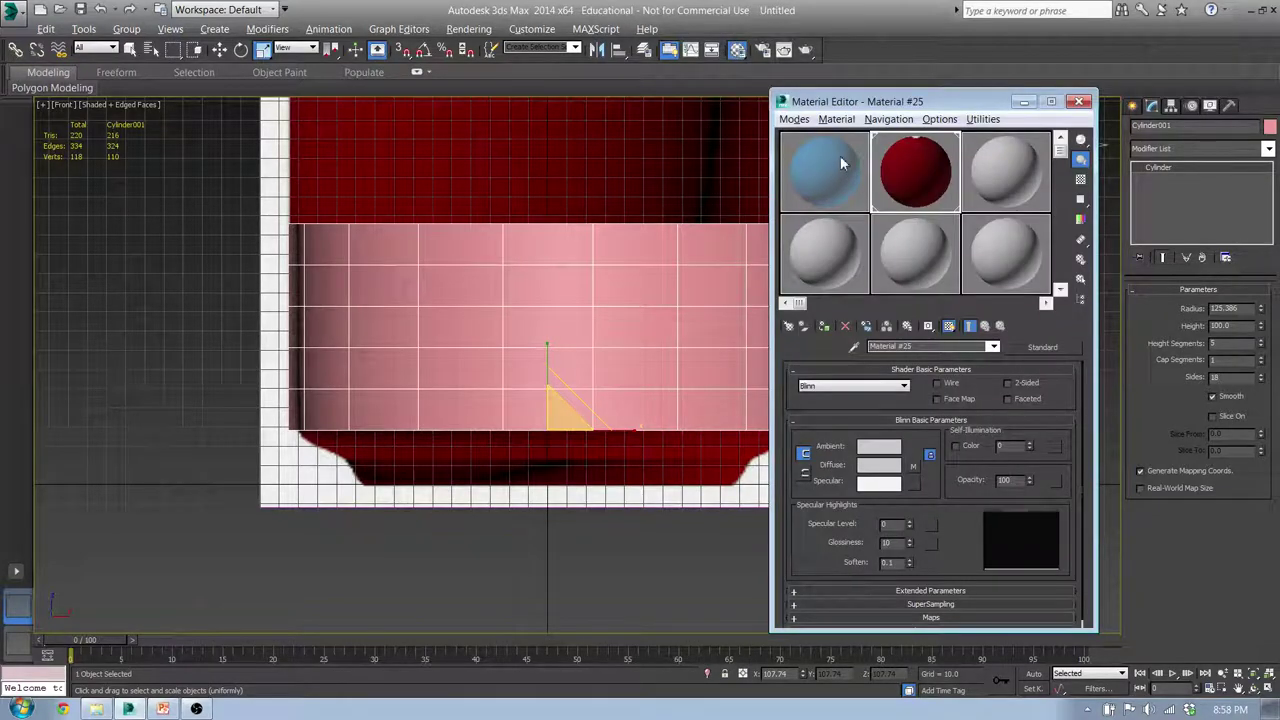
drag(841, 160, 700, 266)
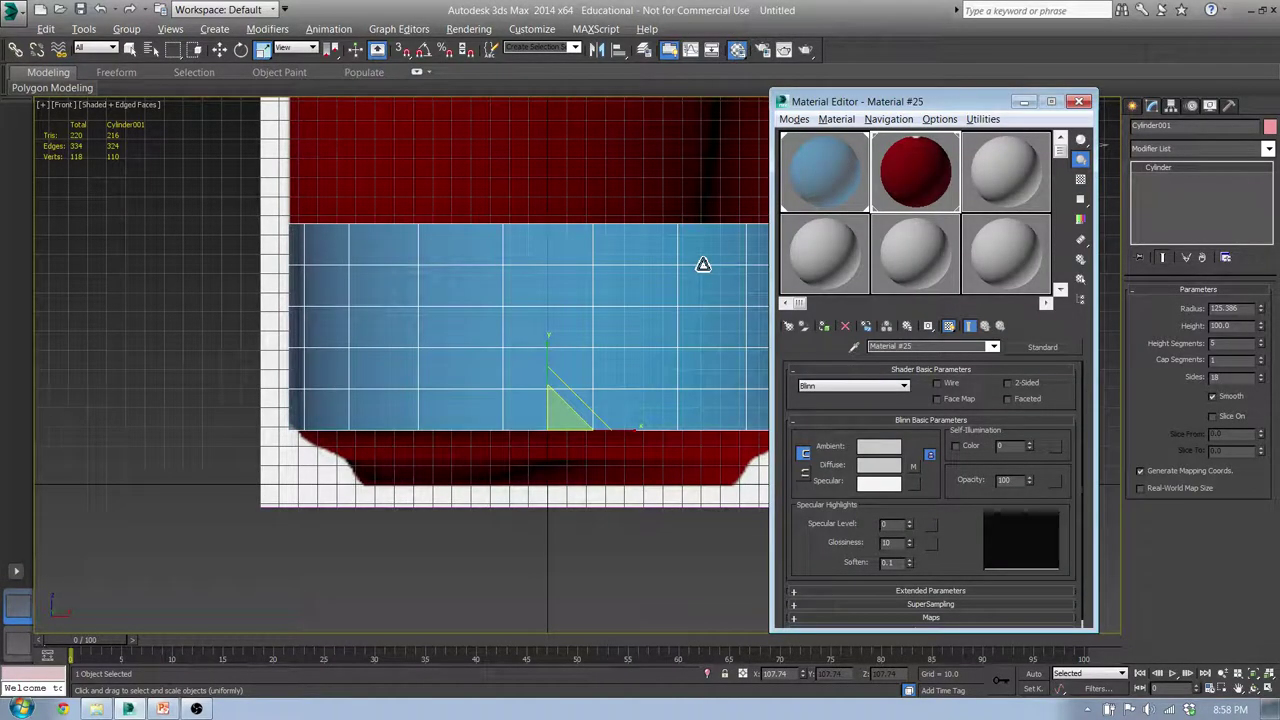
click(1079, 101)
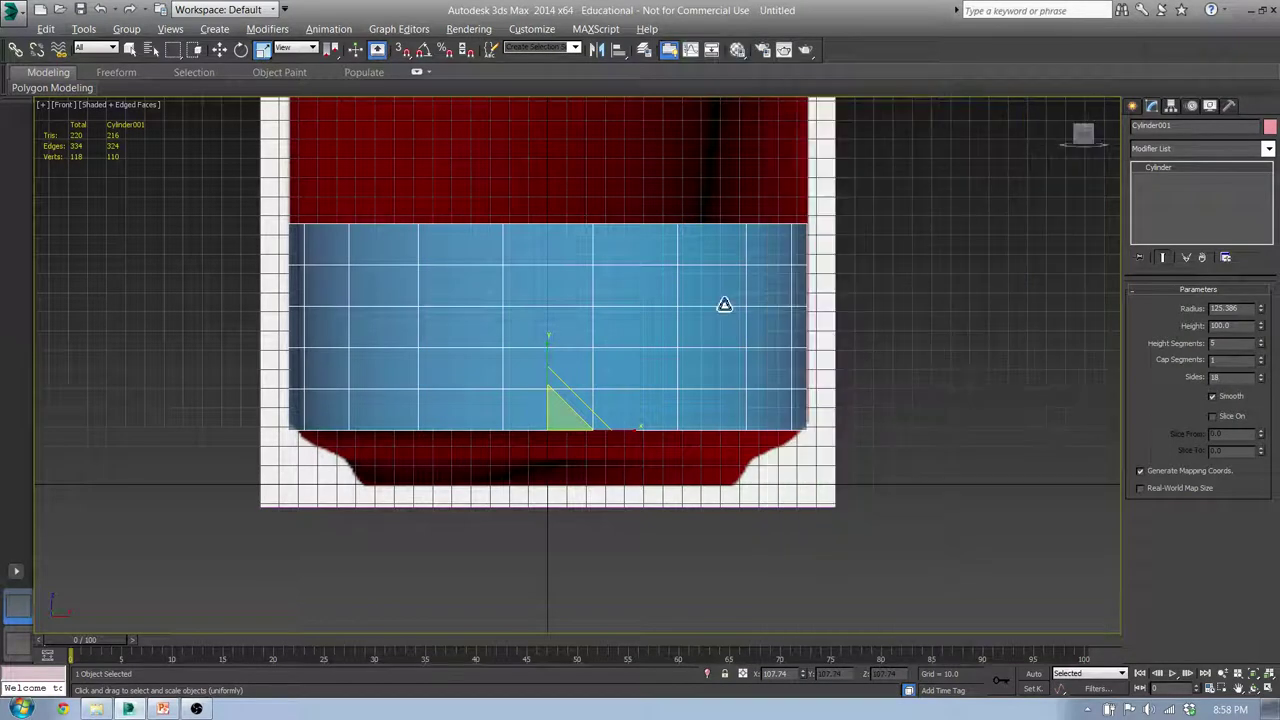
- Set the cylinder's radius to about 125.787 in the Front view and compare its side edges with the can body
drag(1261, 311, 1261, 278)
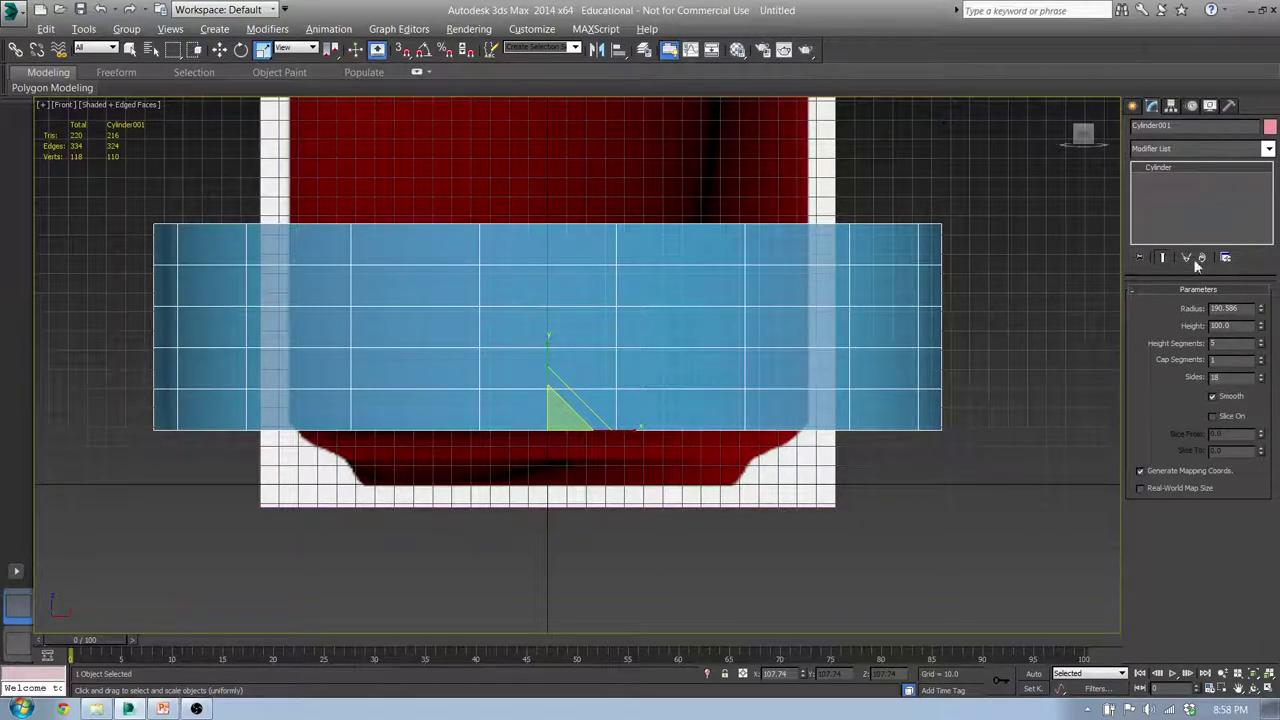
drag(1263, 313, 1259, 331)
middle_drag(866, 269, 738, 302)
scroll(678, 277, up, 5)
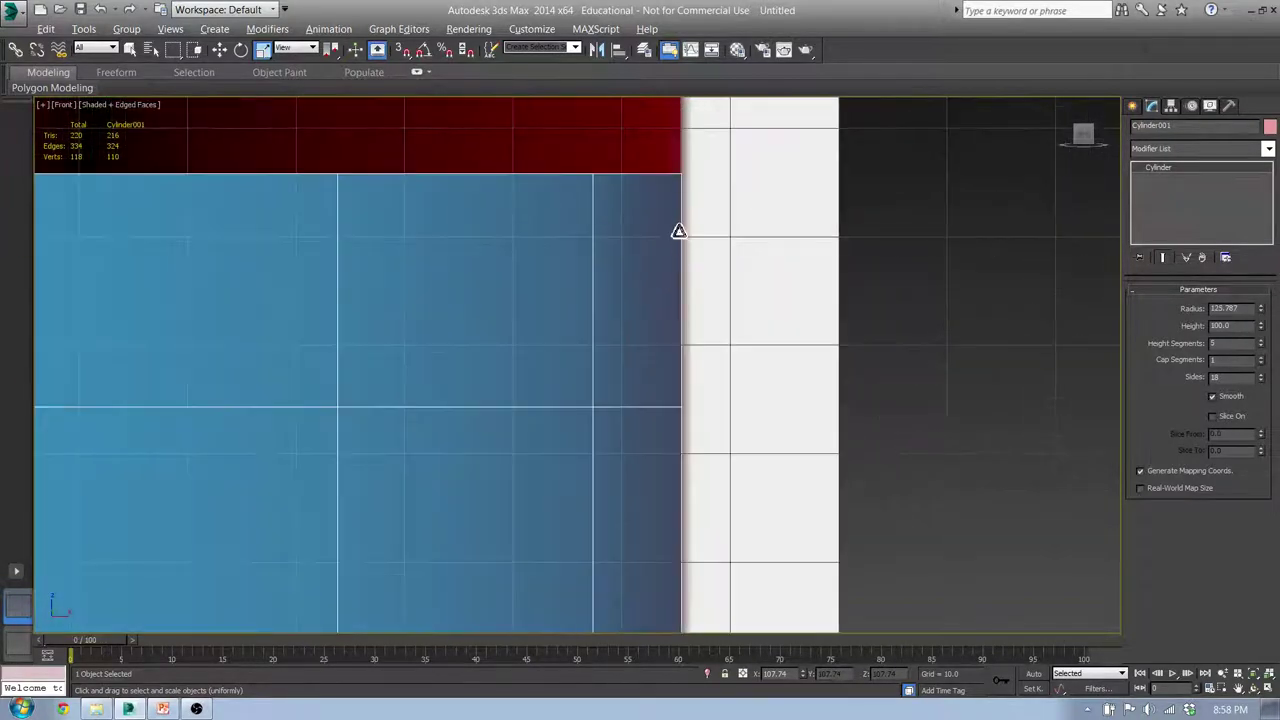
scroll(549, 254, down, 4)
middle_drag(220, 331, 806, 353)
scroll(409, 279, up, 4)
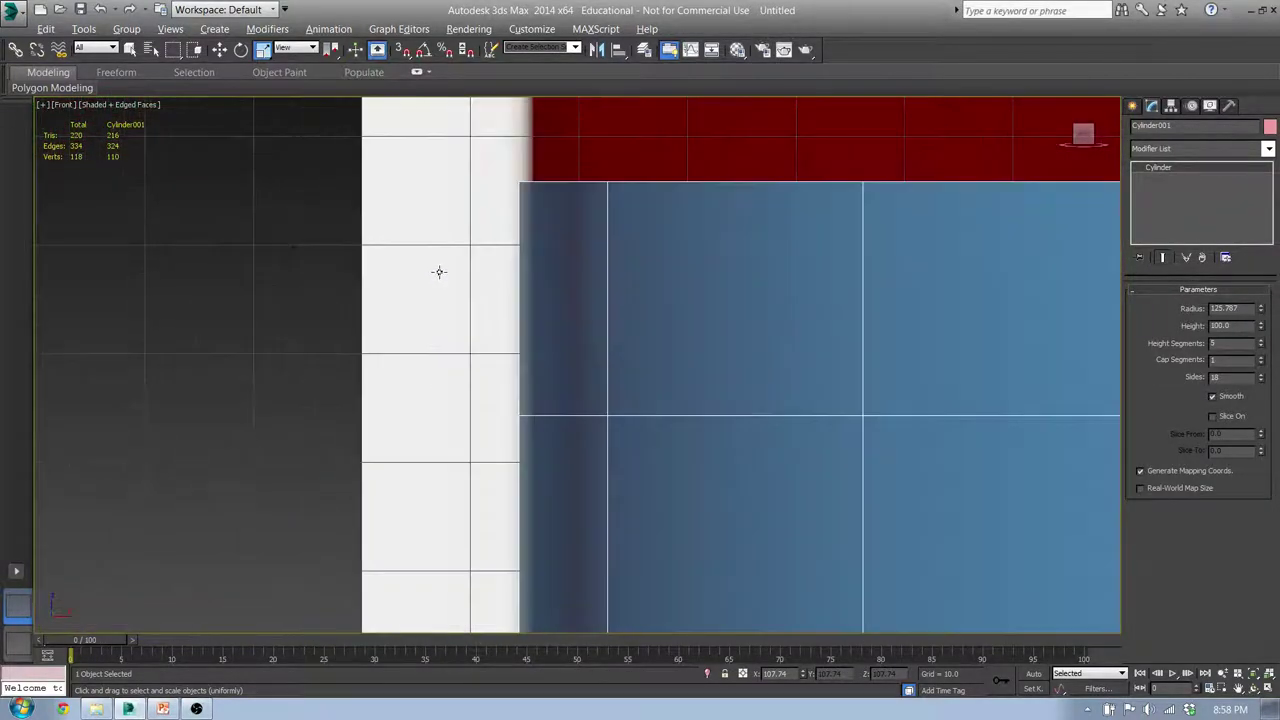
- Round the cylinder's radius to 126
scroll(443, 271, down, 4)
scroll(680, 298, down, 1)
scroll(682, 298, down, 2)
middle_drag(765, 304, 608, 296)
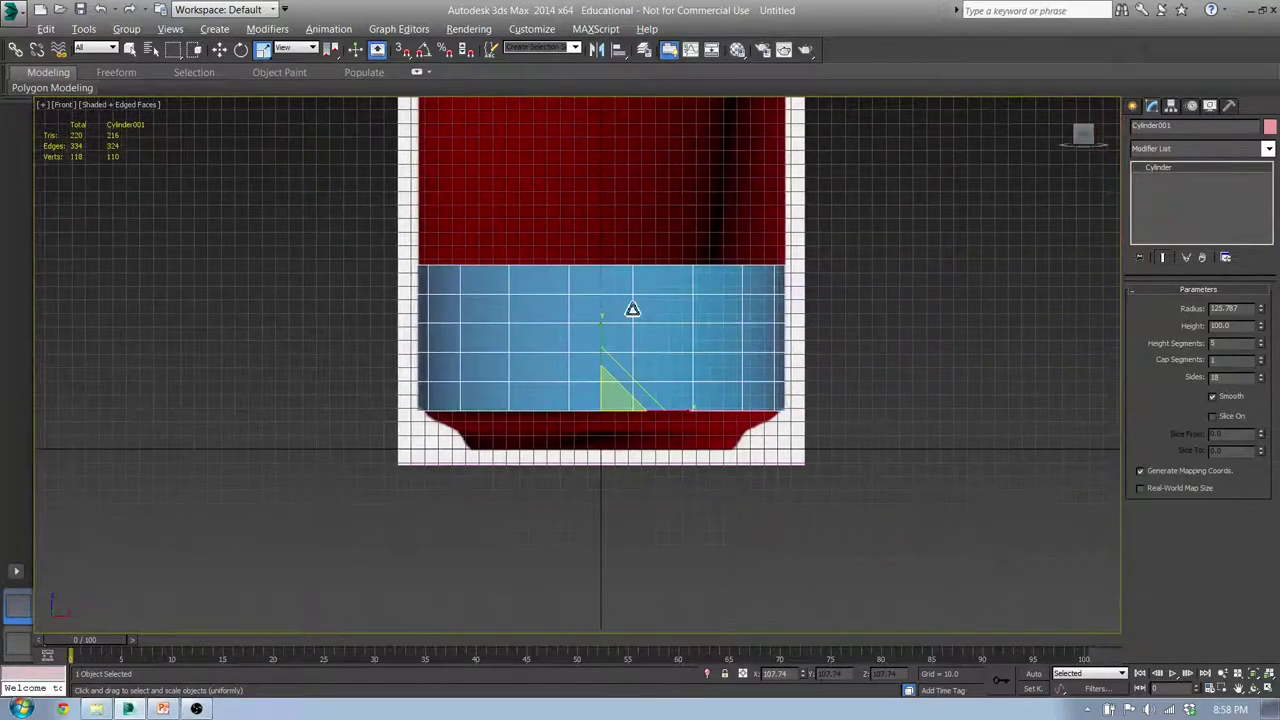
scroll(631, 304, up, 2)
middle_drag(711, 266, 661, 373)
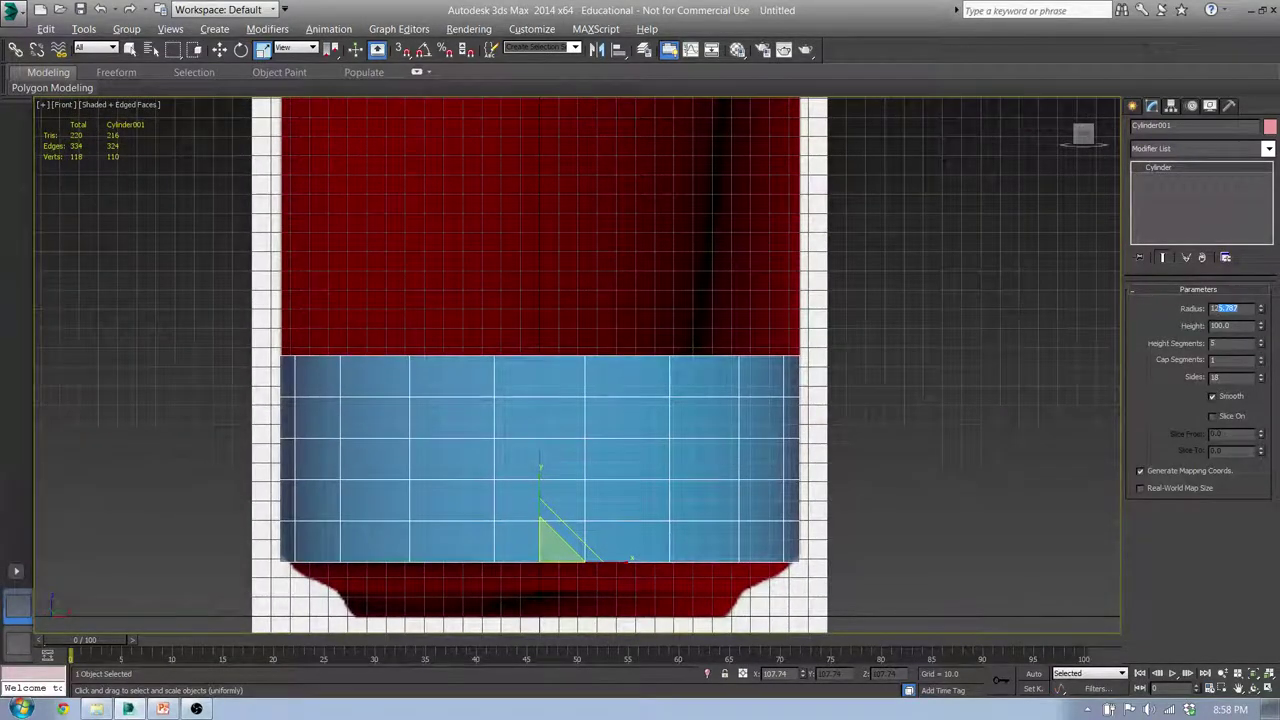
key(Return)
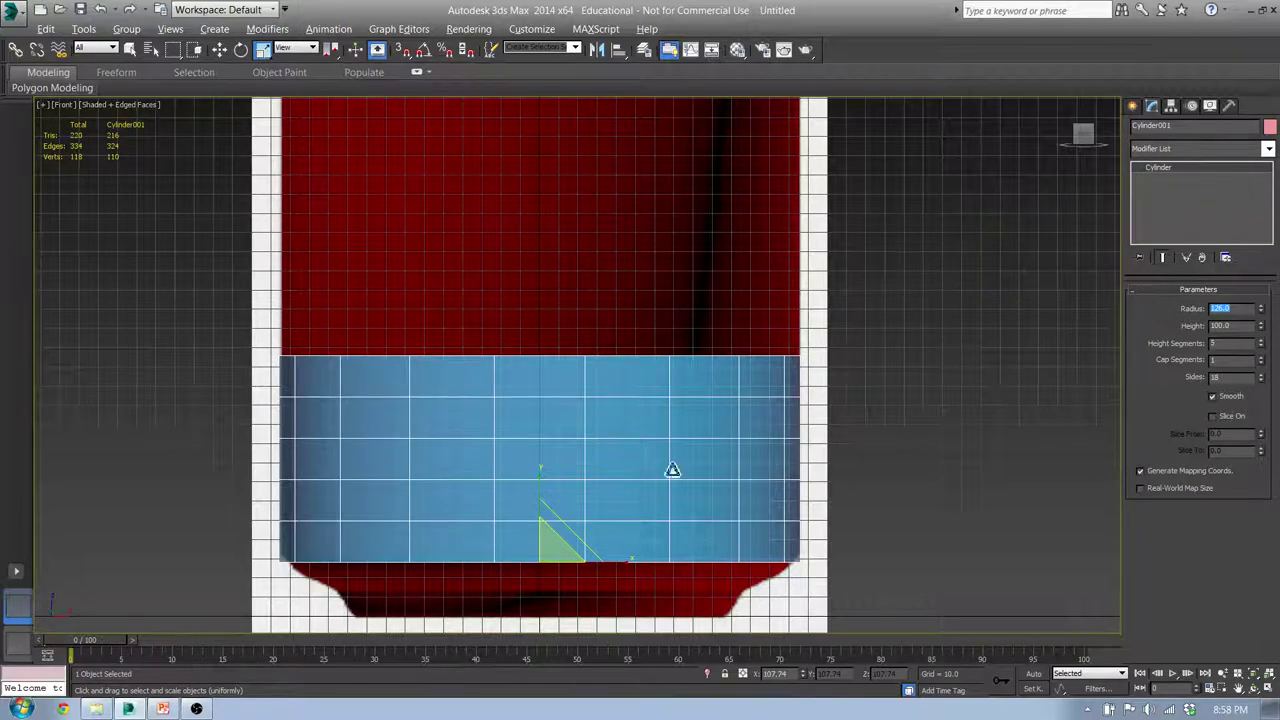
- Set the cylinder's height to about 365 so its top edge meets the start of the can's upper taper
scroll(663, 360, down, 6)
scroll(500, 380, up, 1)
drag(486, 380, 502, 282)
key(ctrl+z)
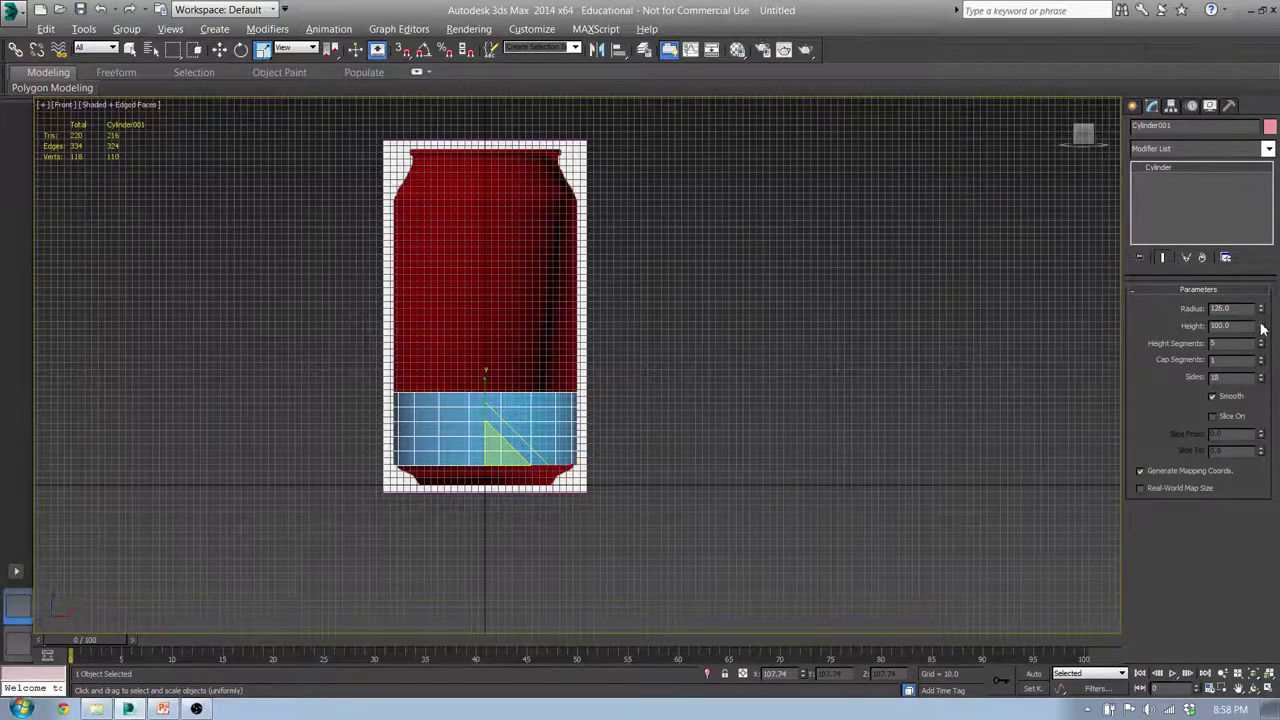
drag(1261, 328, 1262, 151)
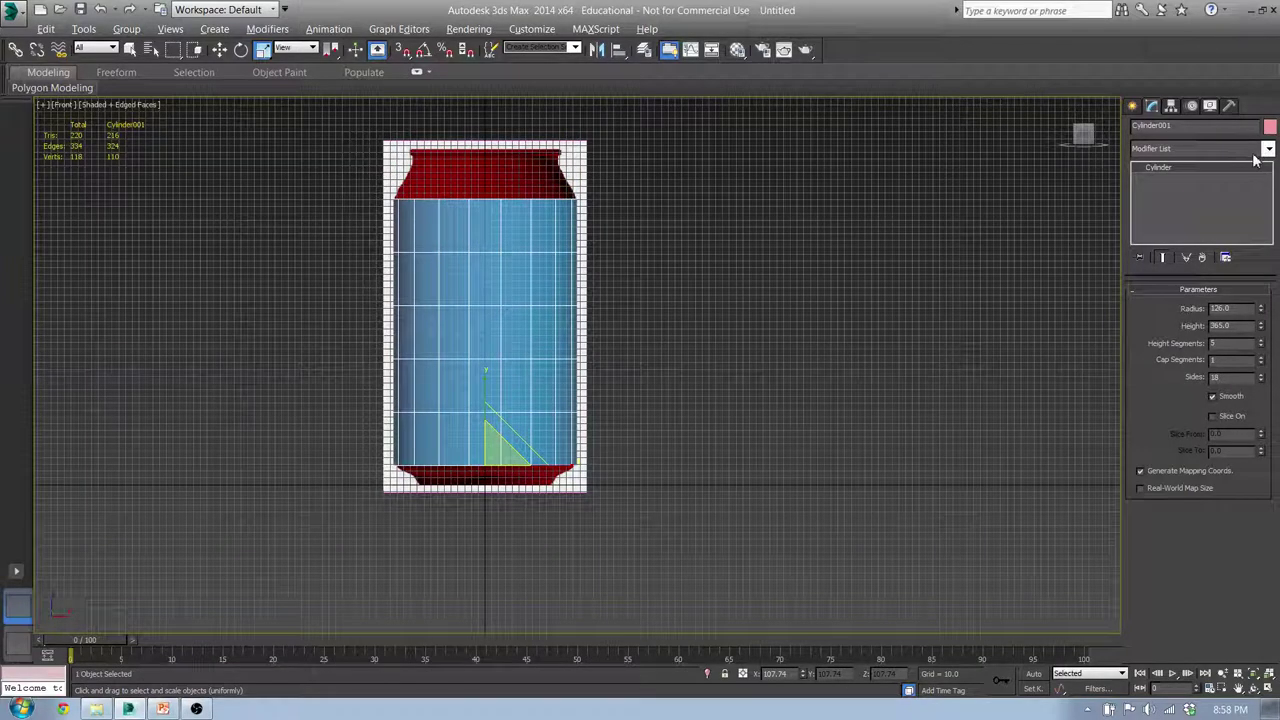
scroll(414, 251, up, 6)
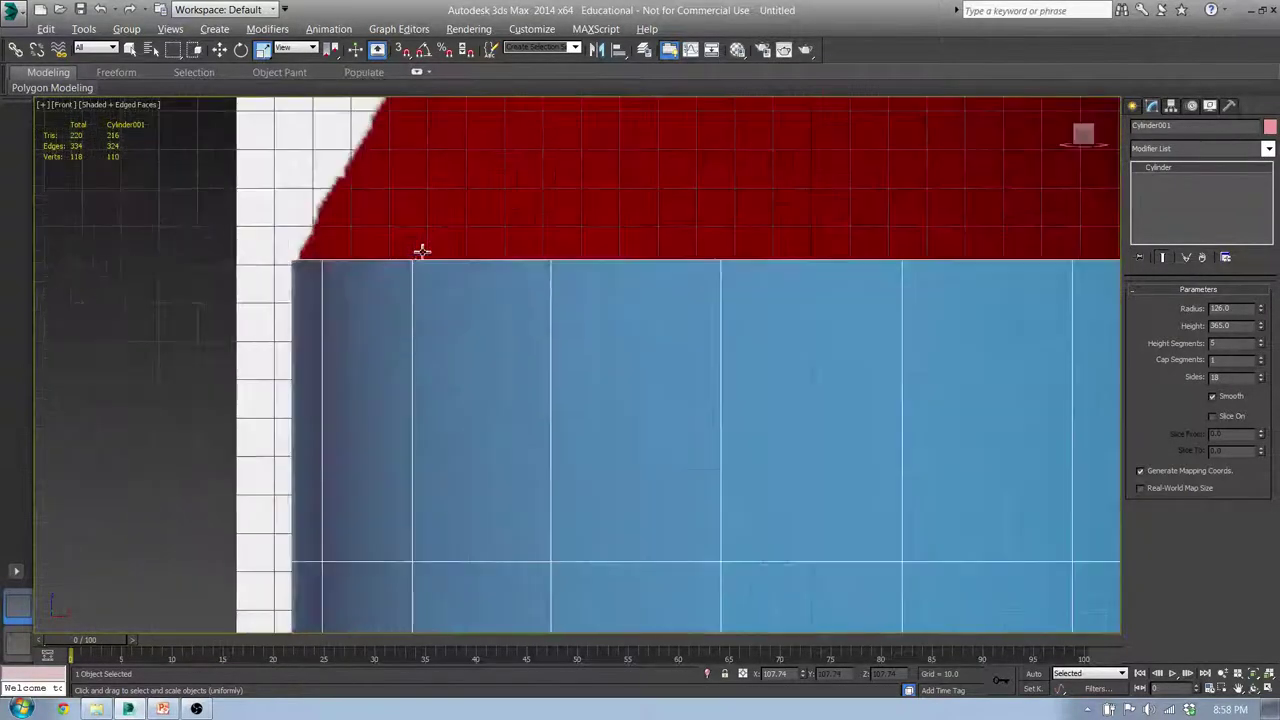
scroll(700, 298, down, 3)
scroll(391, 265, up, 6)
middle_drag(563, 269, 203, 363)
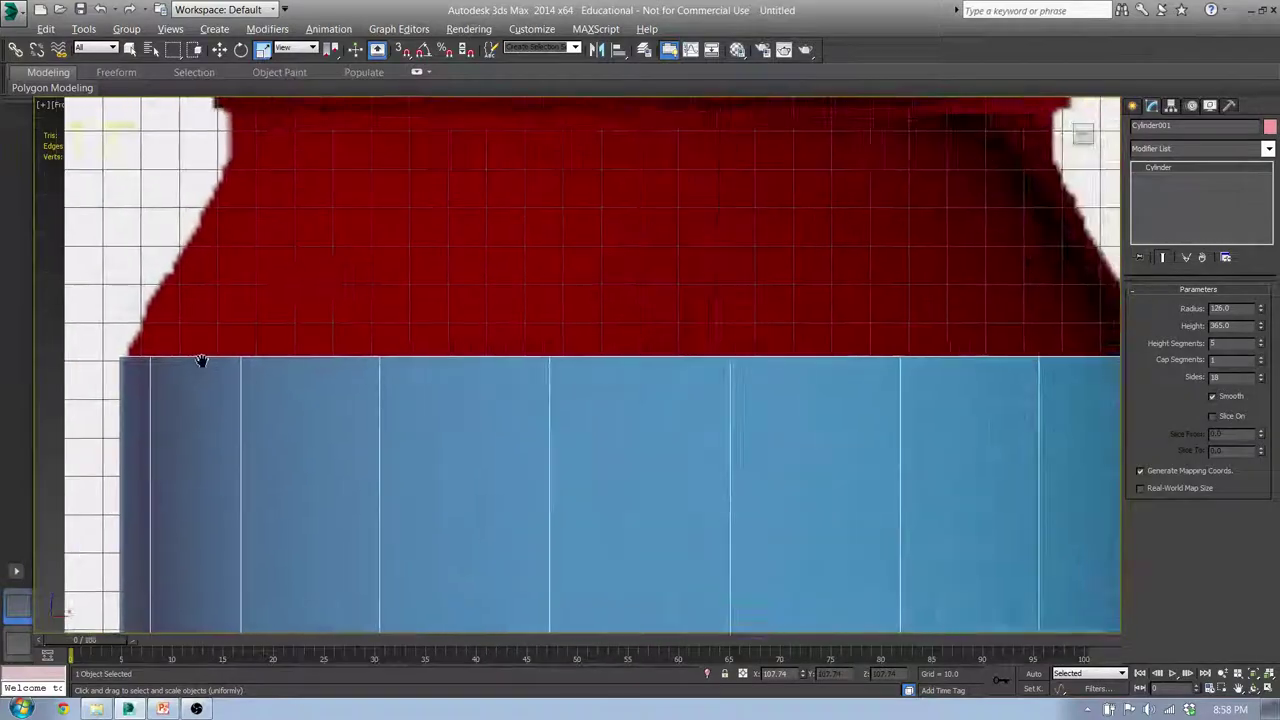
scroll(205, 360, down, 4)
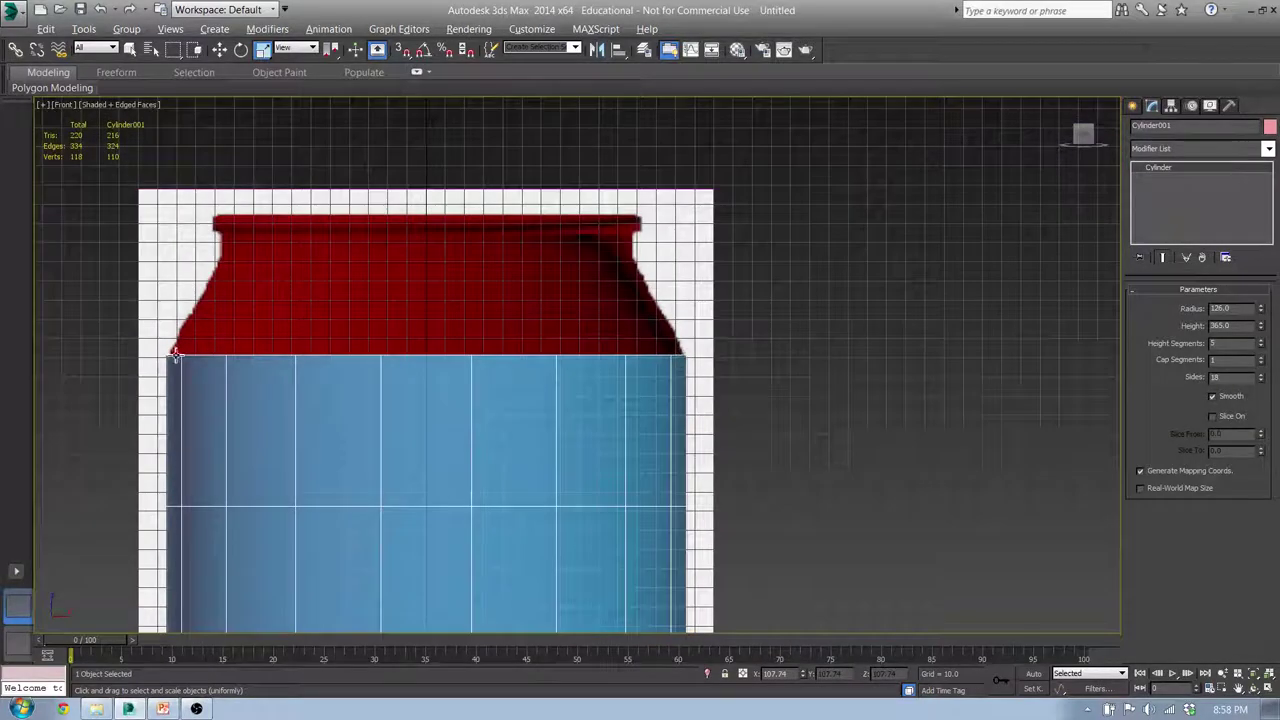
scroll(749, 222, down, 4)
middle_drag(822, 477, 751, 316)
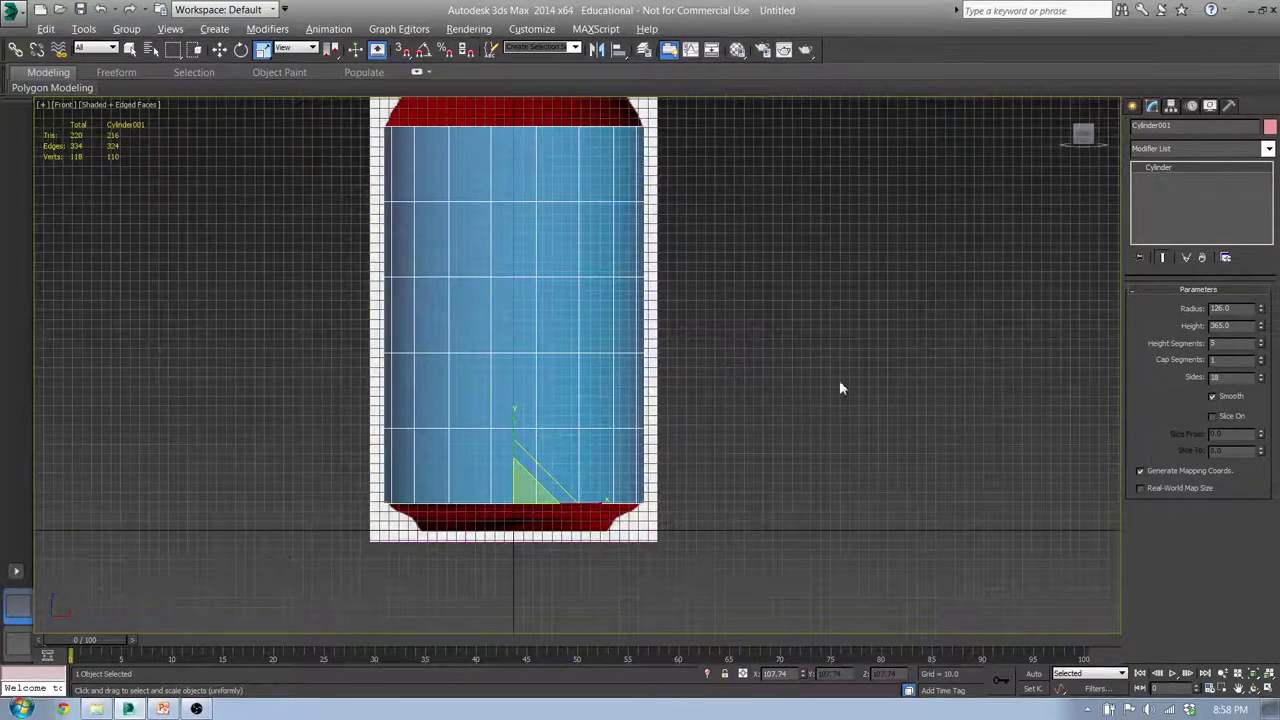
- Undo the edits to the cylinder back past its creation, leaving only the can reference planes
key(ctrl+z)
key(ctrl+z)
key(ctrl+z)
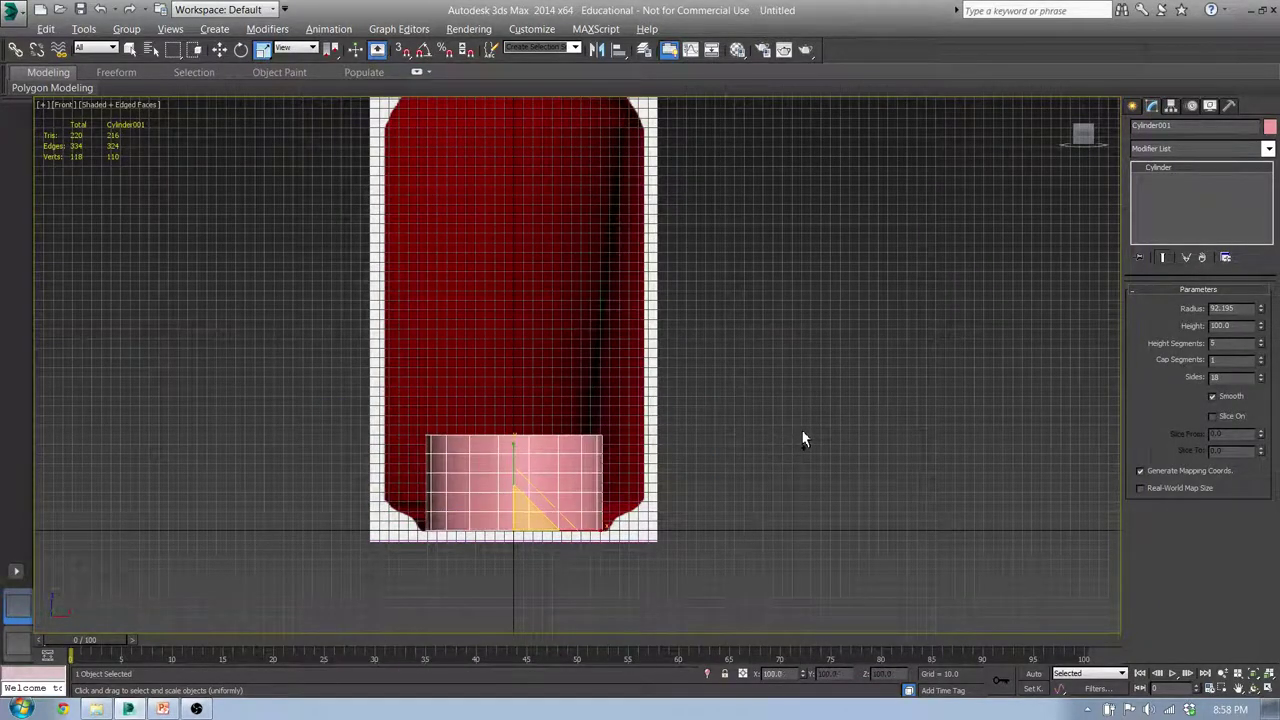
key(ctrl+z)
middle_drag(752, 392, 735, 443)
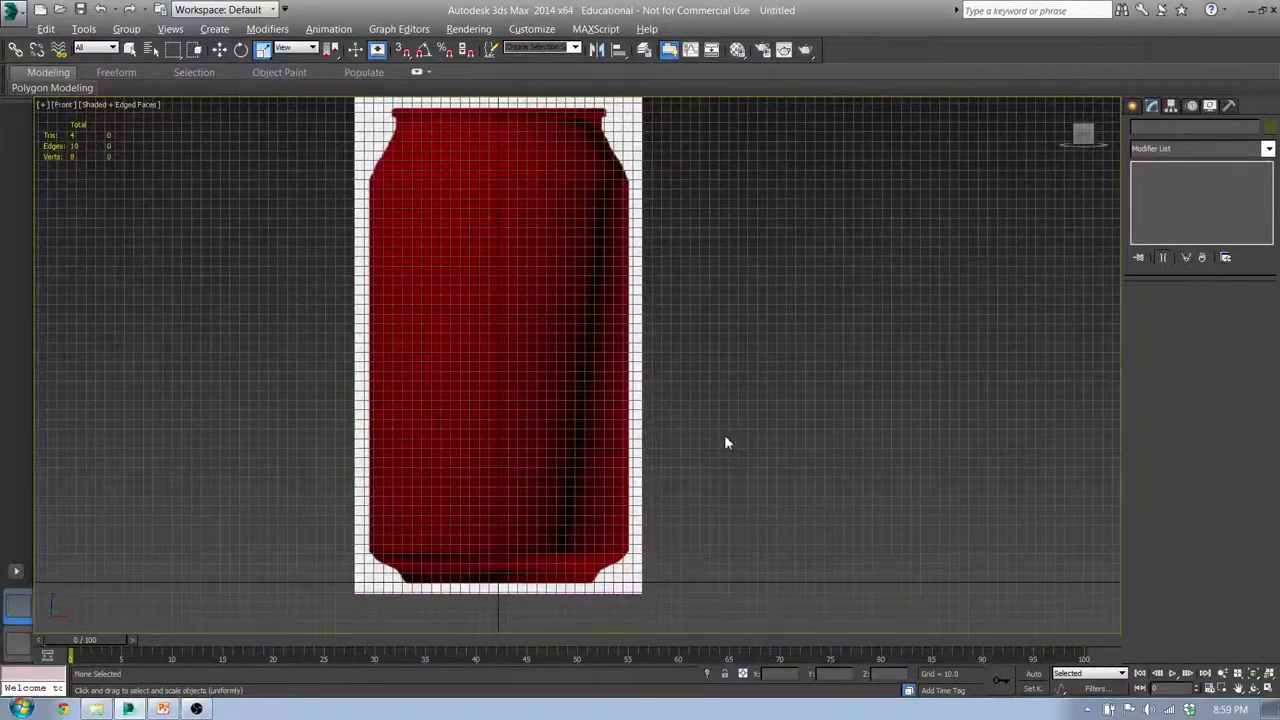
middle_drag(554, 500, 577, 454)
- Create a cylinder centred on the origin in the Top view with grid snap on, radius about 94.34 and height about 80
key(t)
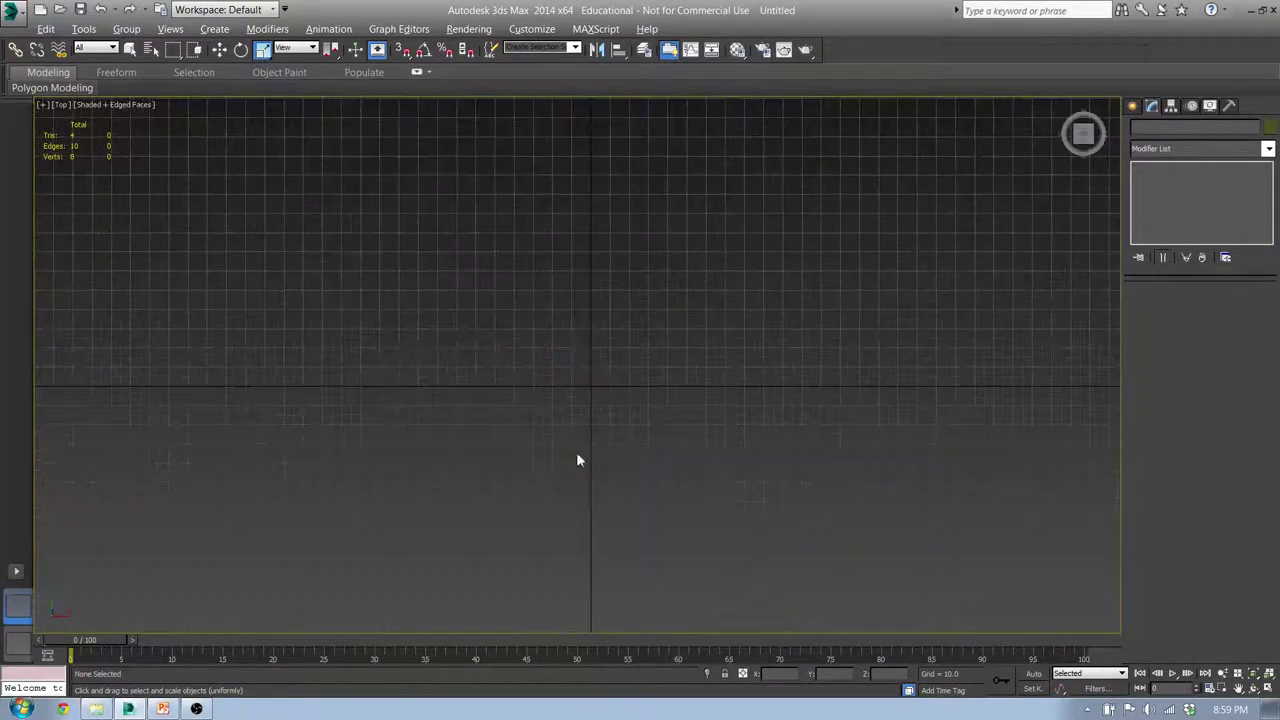
key(s)
middle_drag(659, 321, 589, 342)
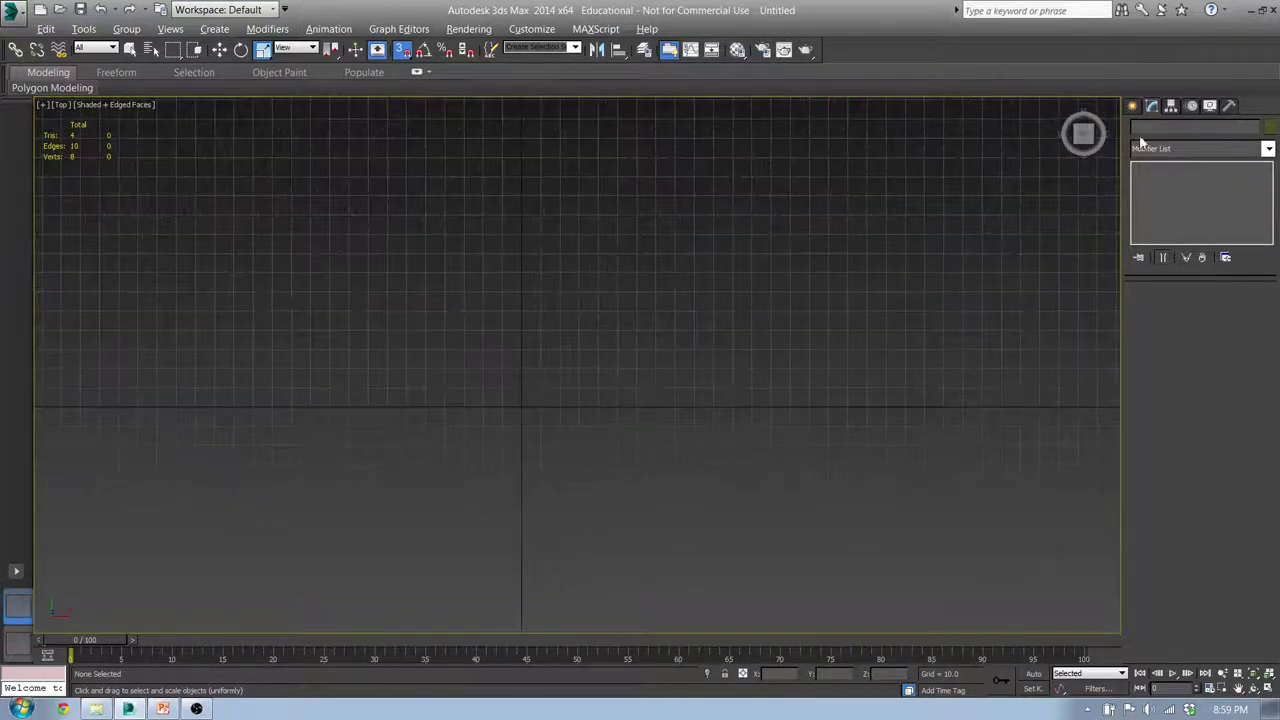
click(1133, 106)
click(1165, 239)
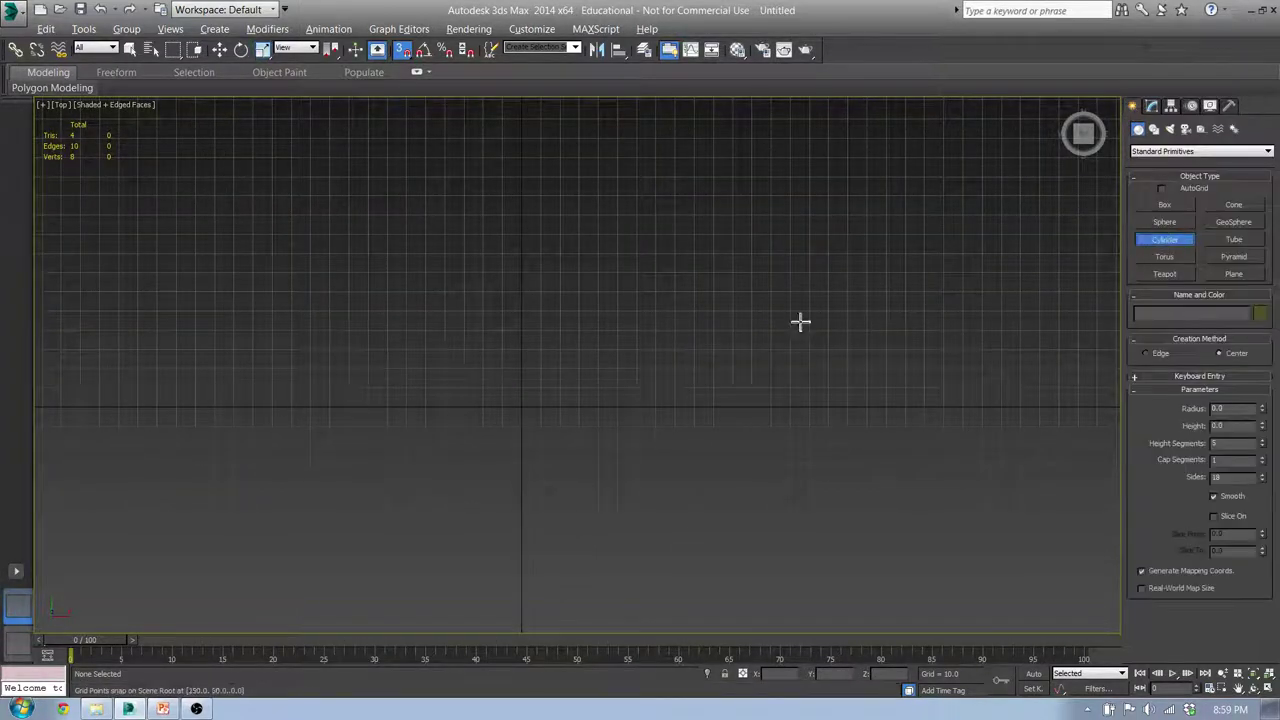
drag(522, 404, 677, 300)
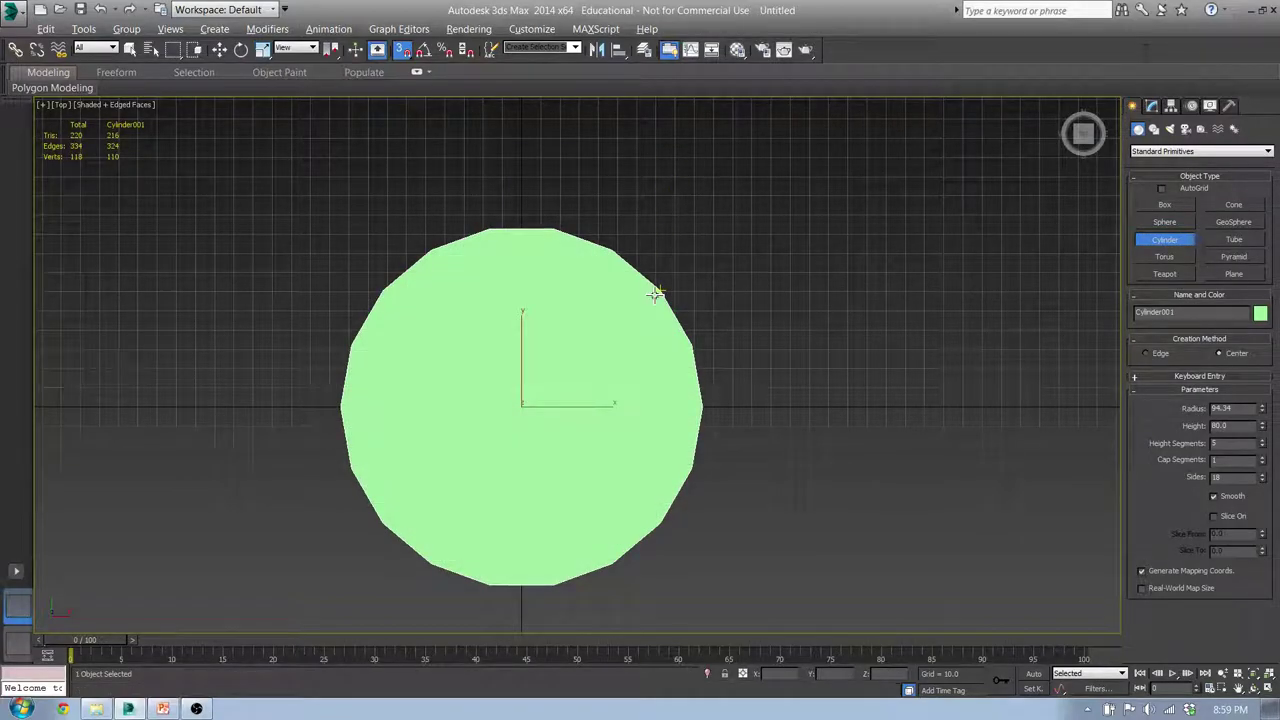
- Move the cylinder up in the Front view to about Z 31.087, placing its base at the lower edge of the can's straight body
key(f)
middle_drag(543, 476, 543, 420)
scroll(486, 452, up, 2)
key(w)
drag(537, 440, 597, 400)
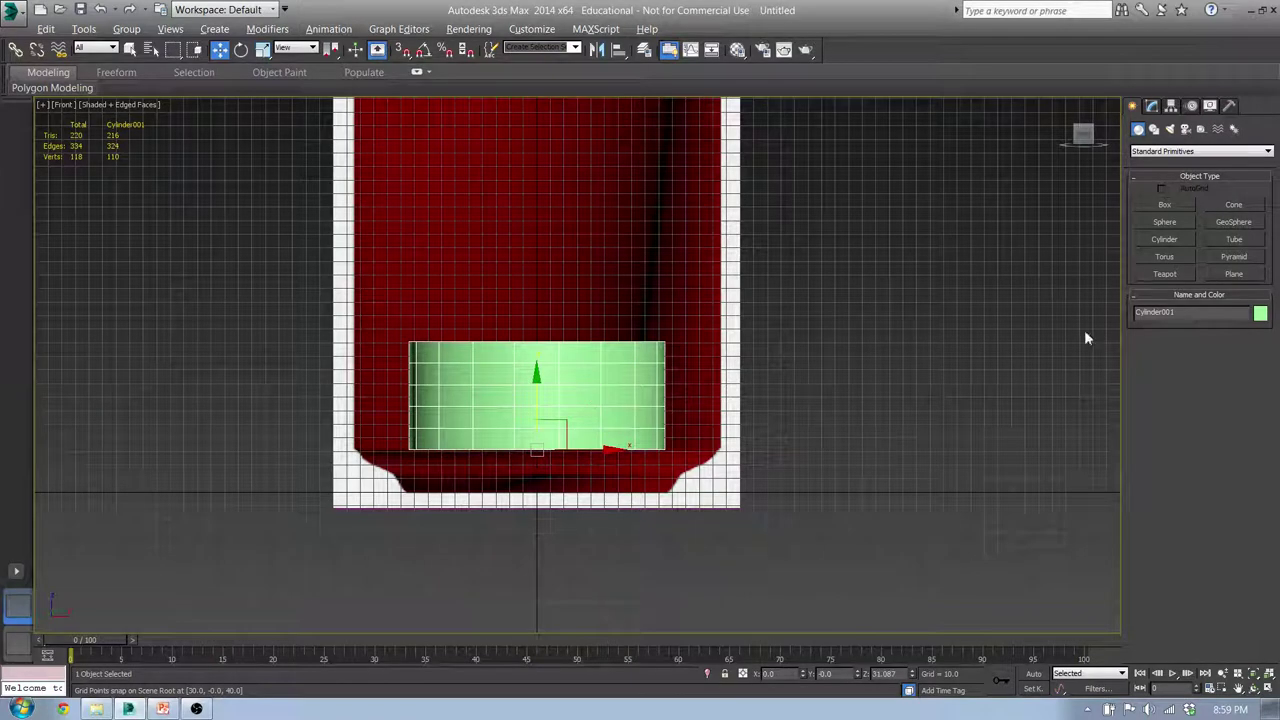
- Widen the cylinder to a radius of about 134.906 and assign it the blue material from the first sample slot
click(1152, 106)
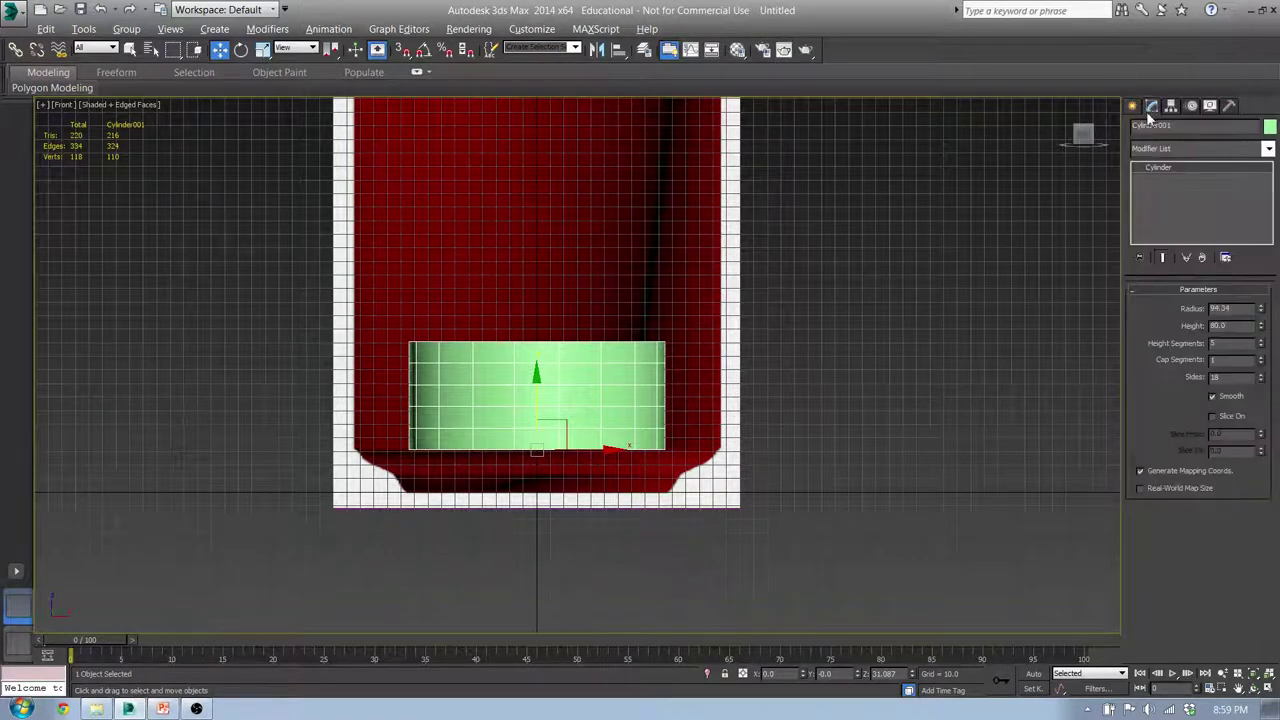
drag(1261, 310, 1270, 270)
click(735, 49)
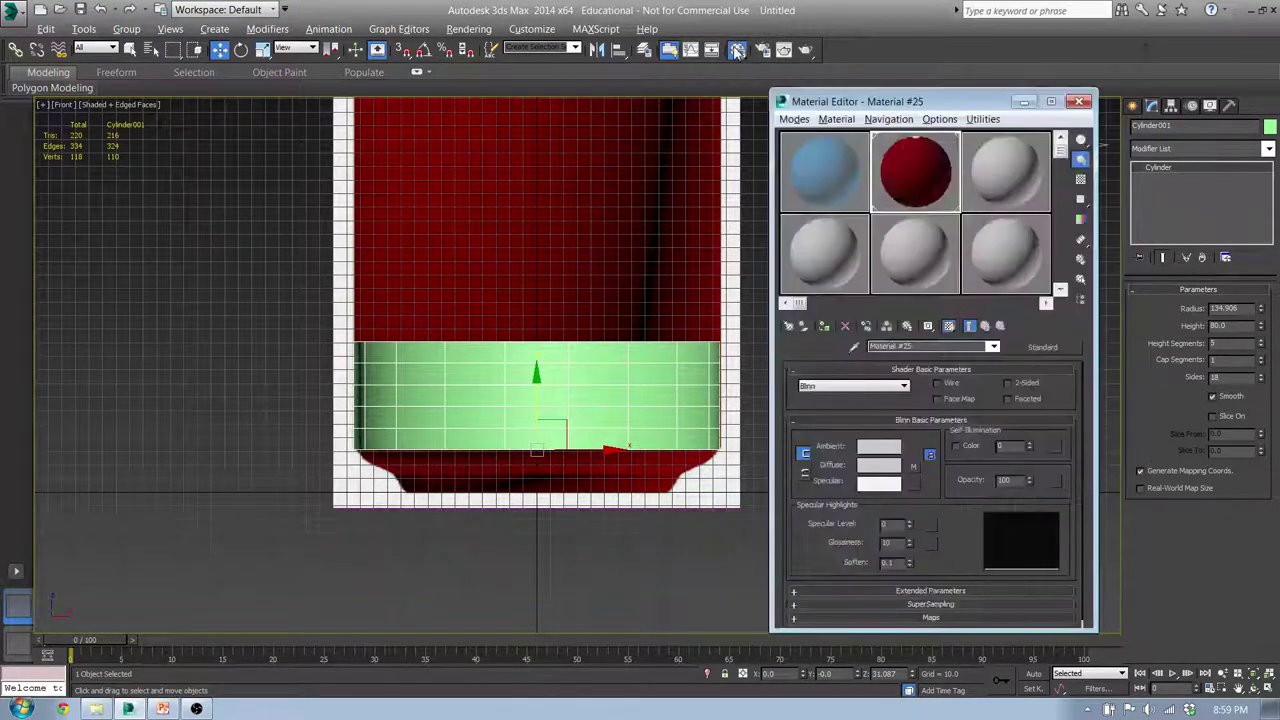
drag(837, 182, 606, 391)
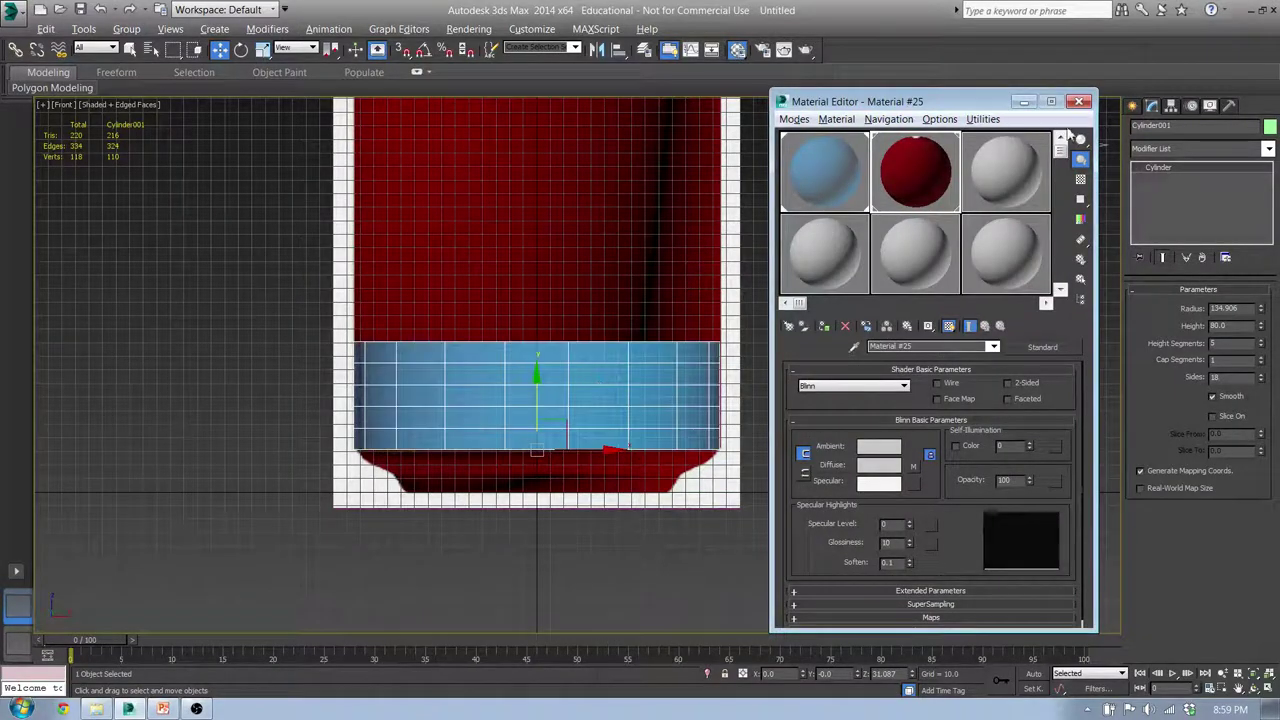
click(1080, 102)
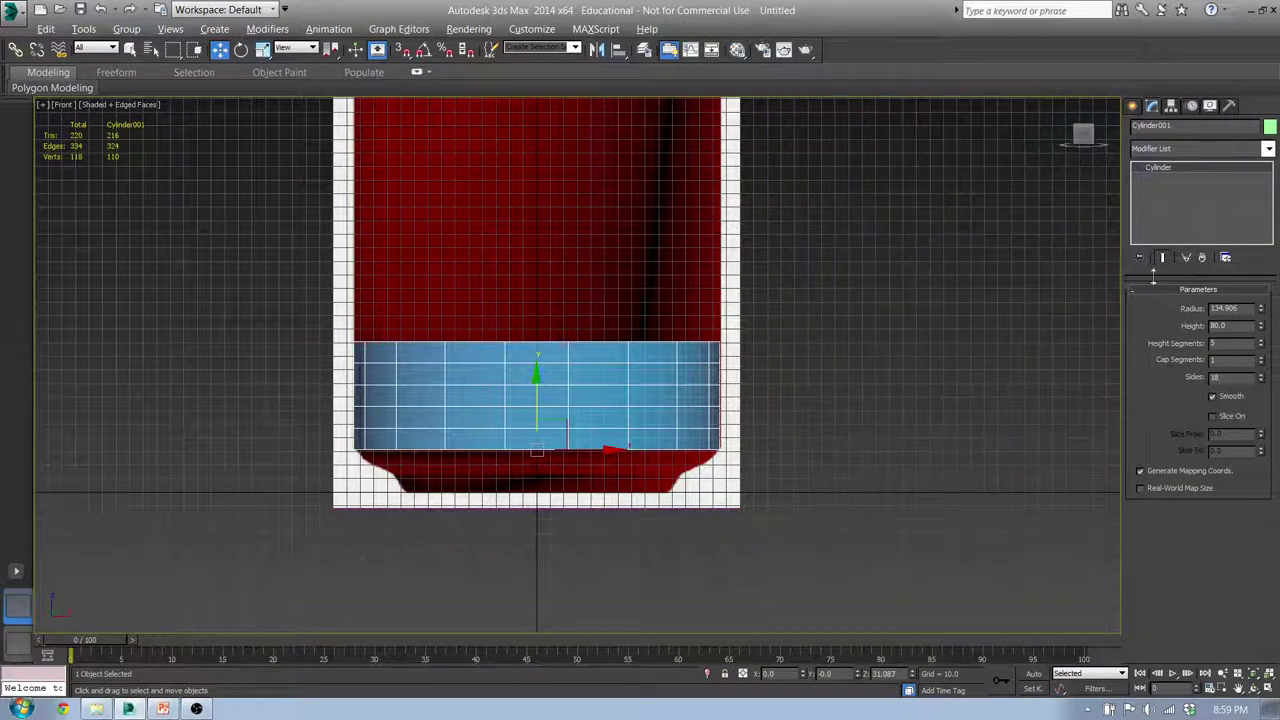
- Set the cylinder's radius to 135 and its height to about 388 so it fills the can's straight body
middle_drag(837, 325, 854, 409)
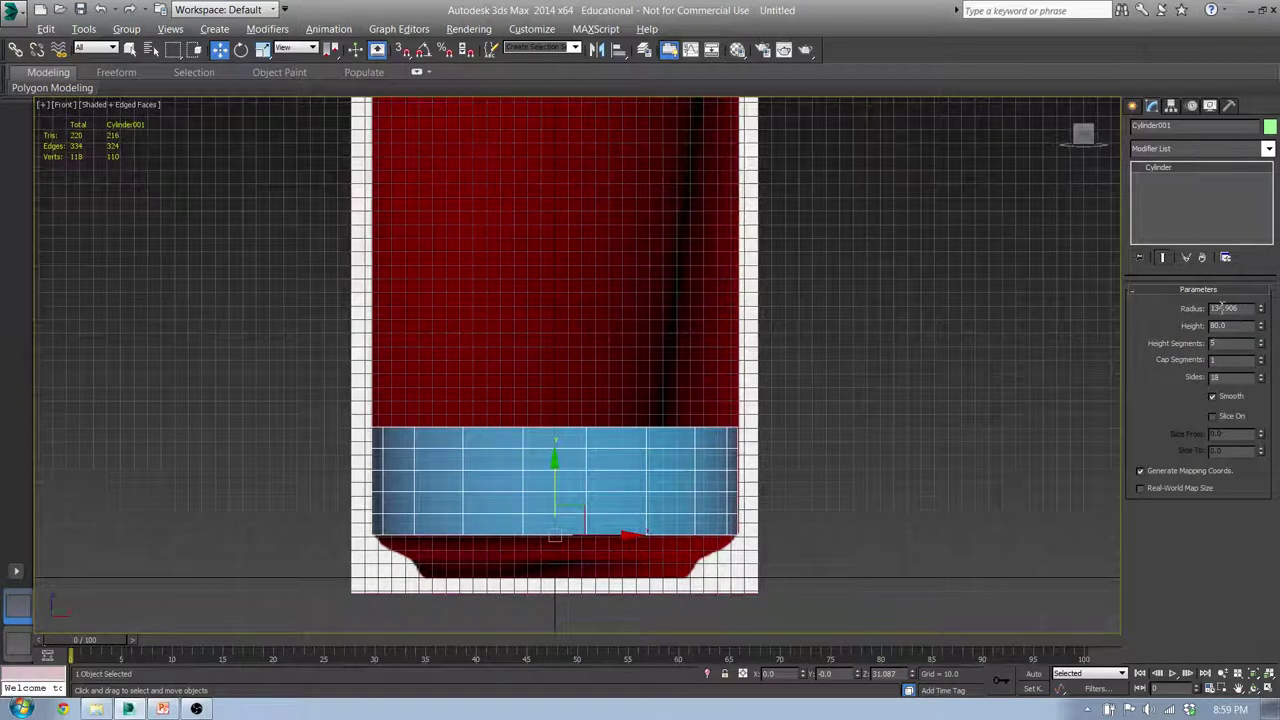
key(Return)
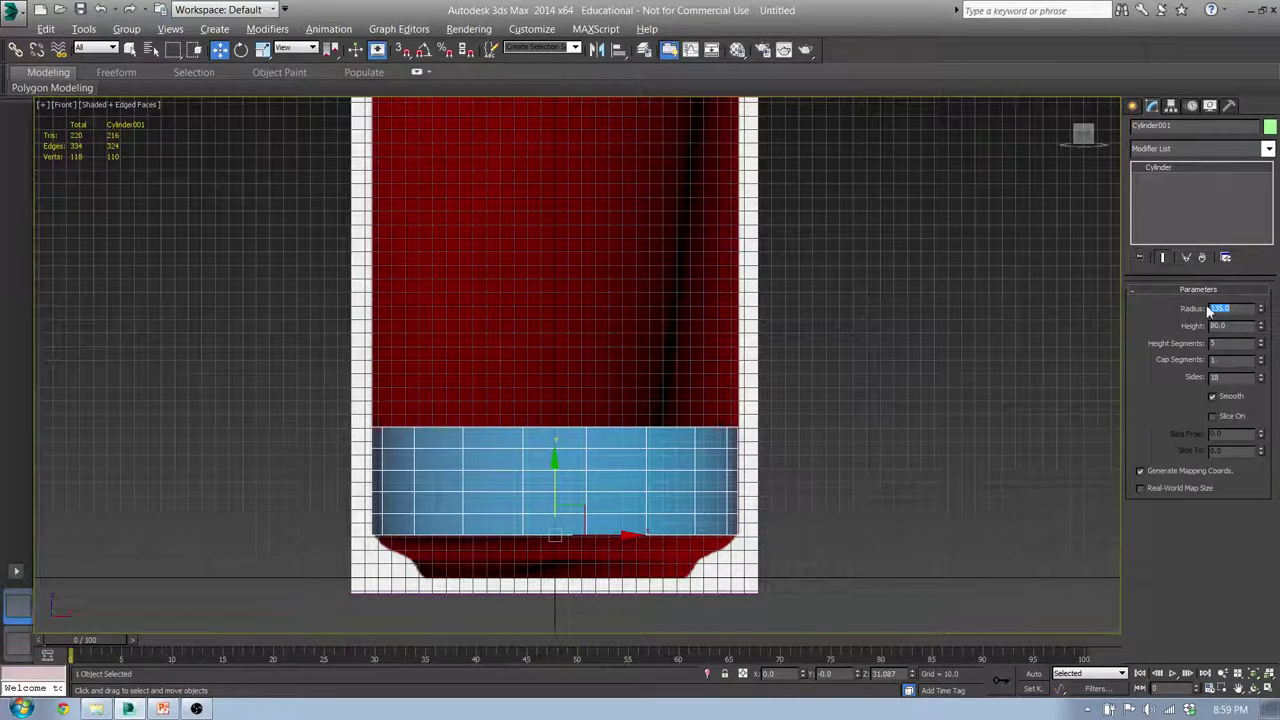
middle_drag(646, 378, 660, 418)
scroll(671, 373, down, 3)
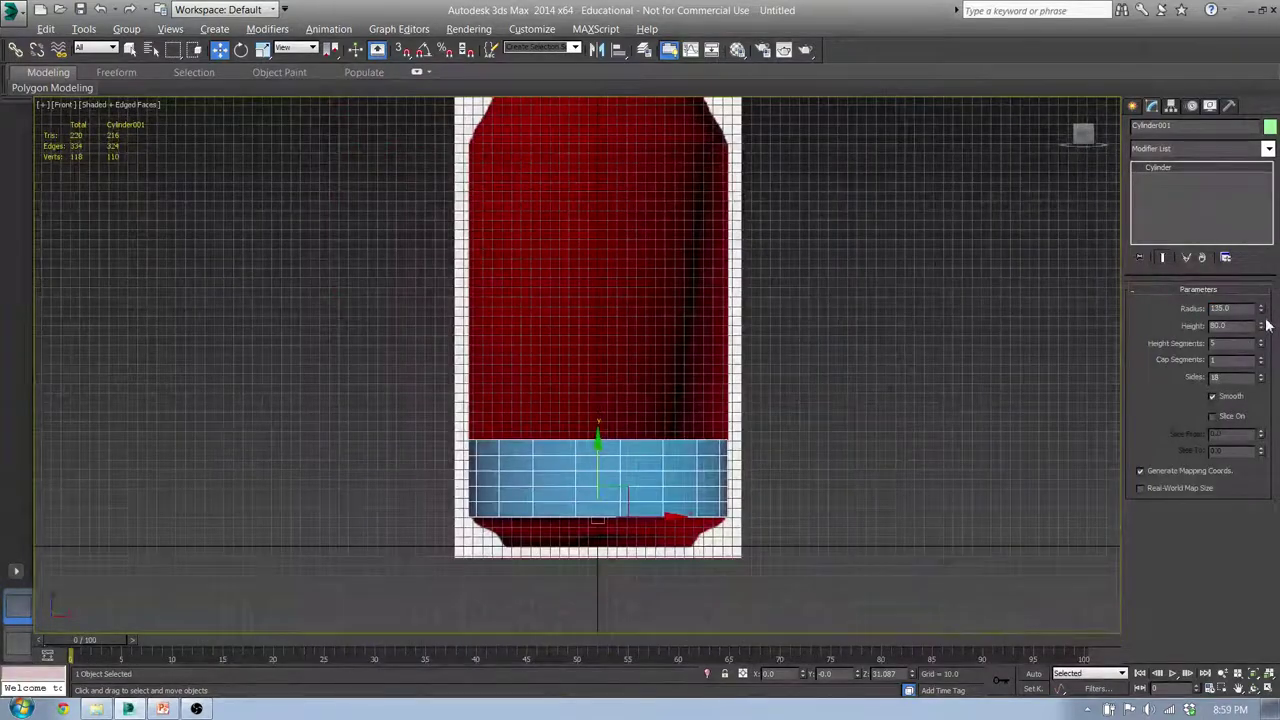
drag(1262, 329, 1258, 67)
middle_drag(764, 149, 665, 237)
middle_drag(611, 434, 641, 408)
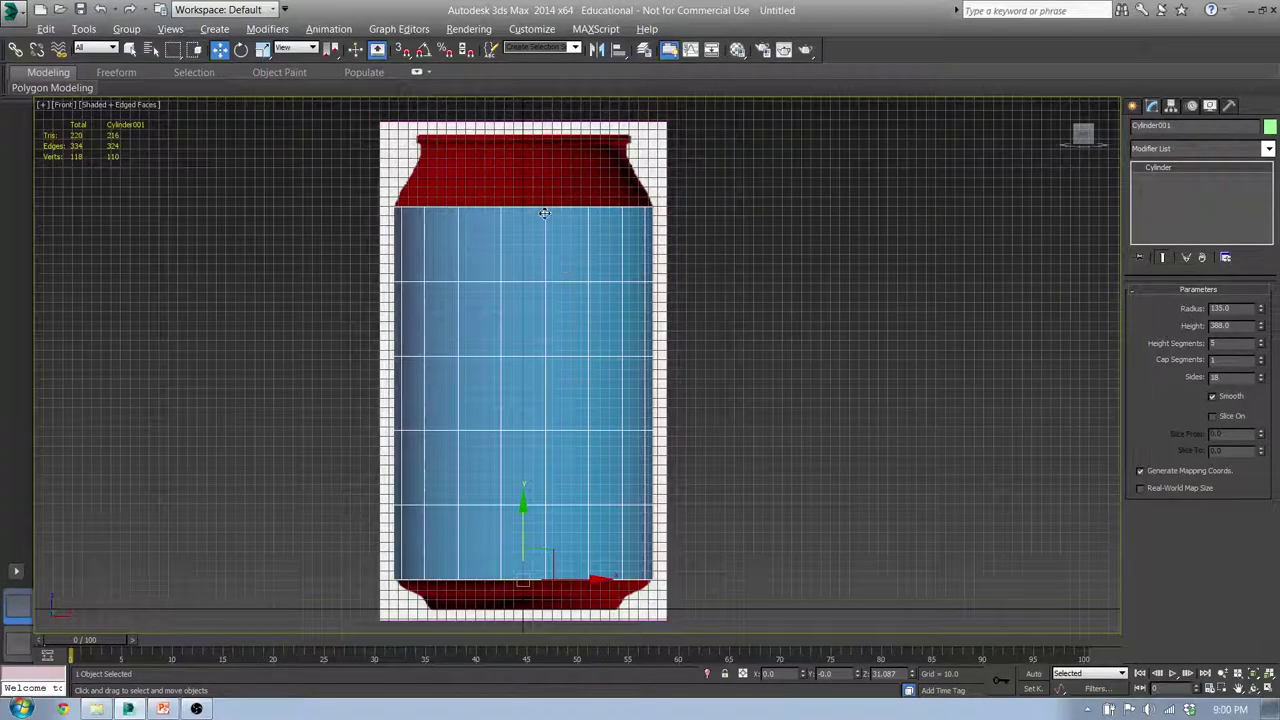
- Reduce the cylinder's height segments to 1
mouse_move(544, 213)
alt+middle_down()
mouse_move(547, 290)
mouse_move(549, 277)
alt+middle_up()
alt+middle_drag(552, 228, 560, 200)
key(f)
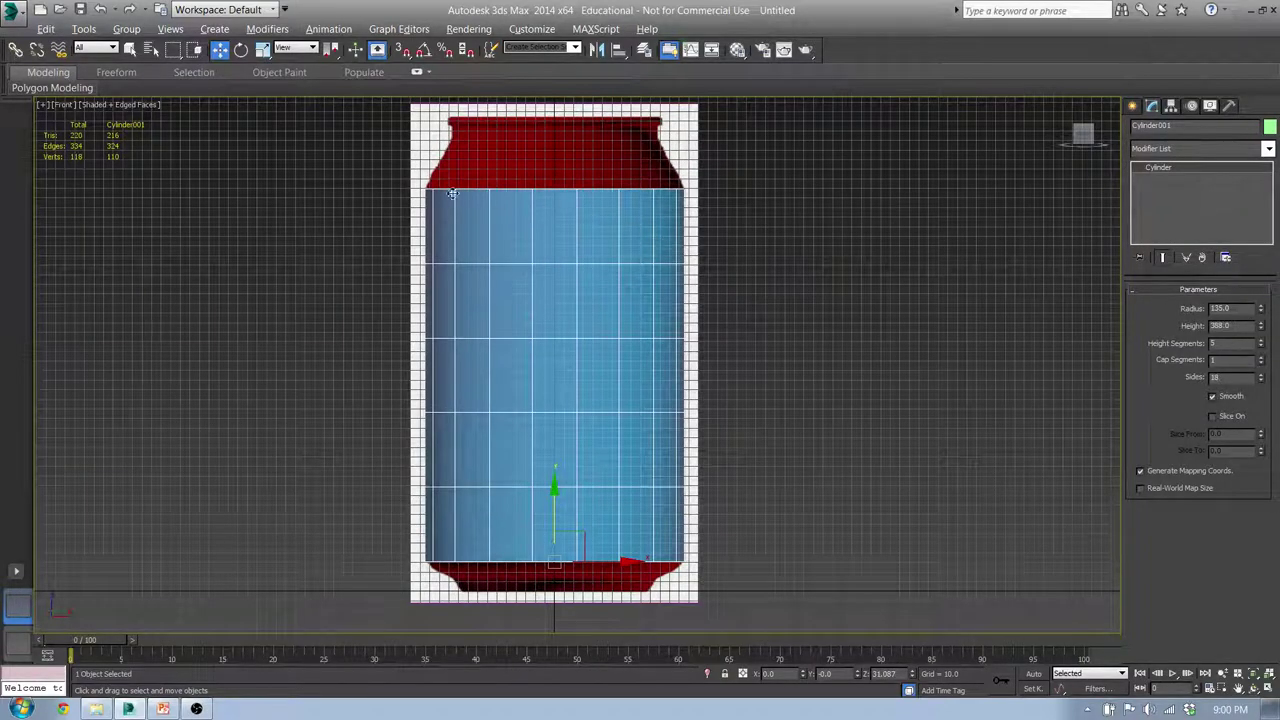
alt+middle_drag(575, 193, 546, 180)
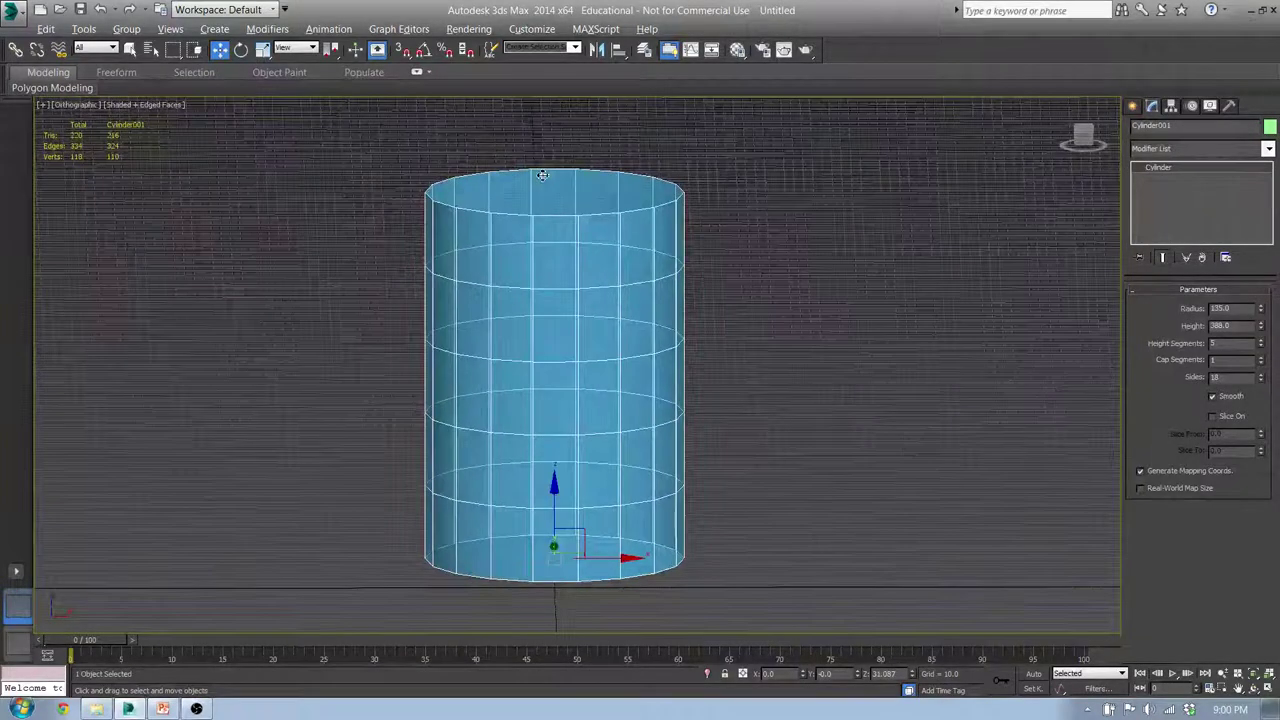
key(f)
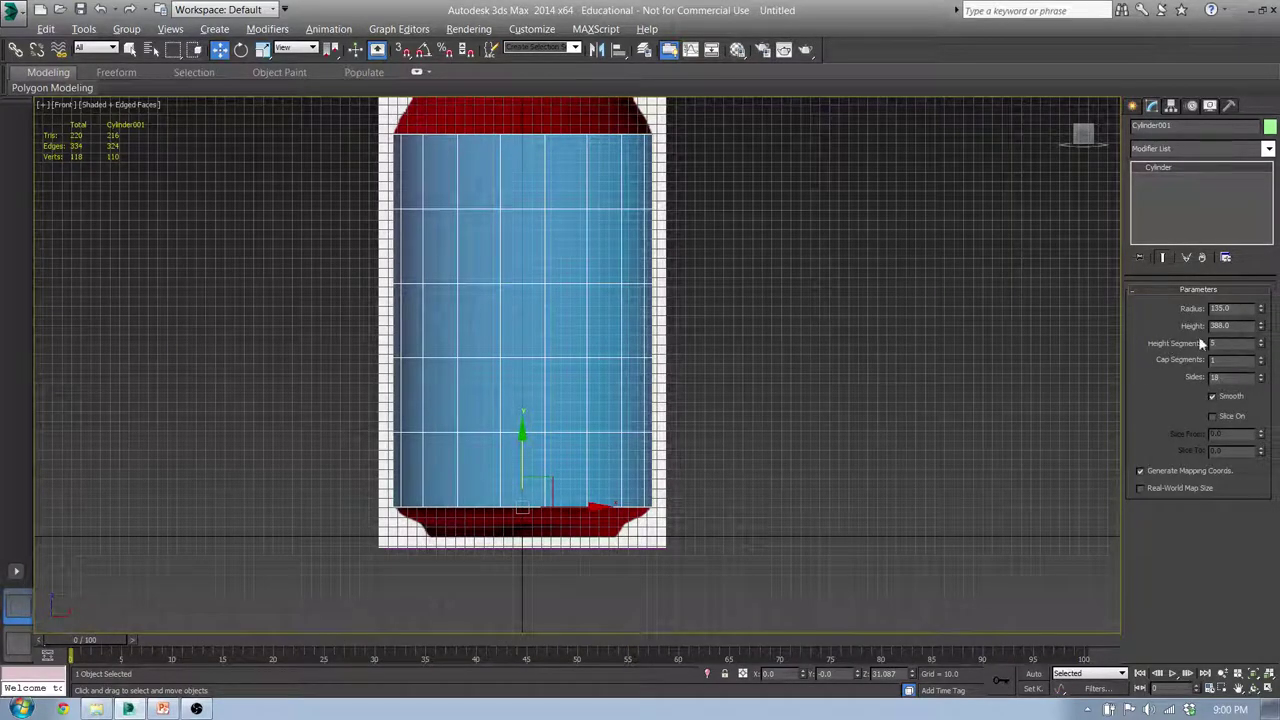
right_click(1262, 345)
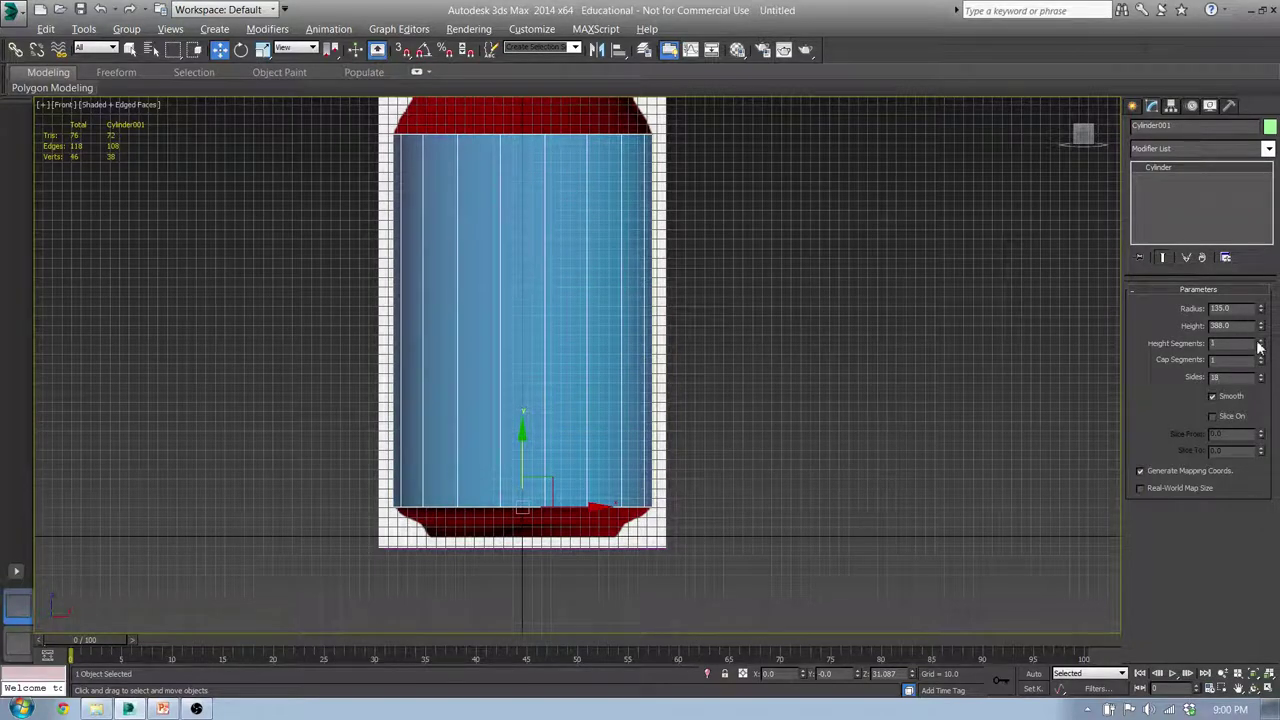
click(1261, 341)
click(1261, 341)
click(1261, 341)
click(1261, 347)
right_click(1262, 348)
- Set the cylinder's cap segments to 2, check the end caps from above and return to the Front view
alt+middle_drag(637, 253, 631, 281)
click(1261, 361)
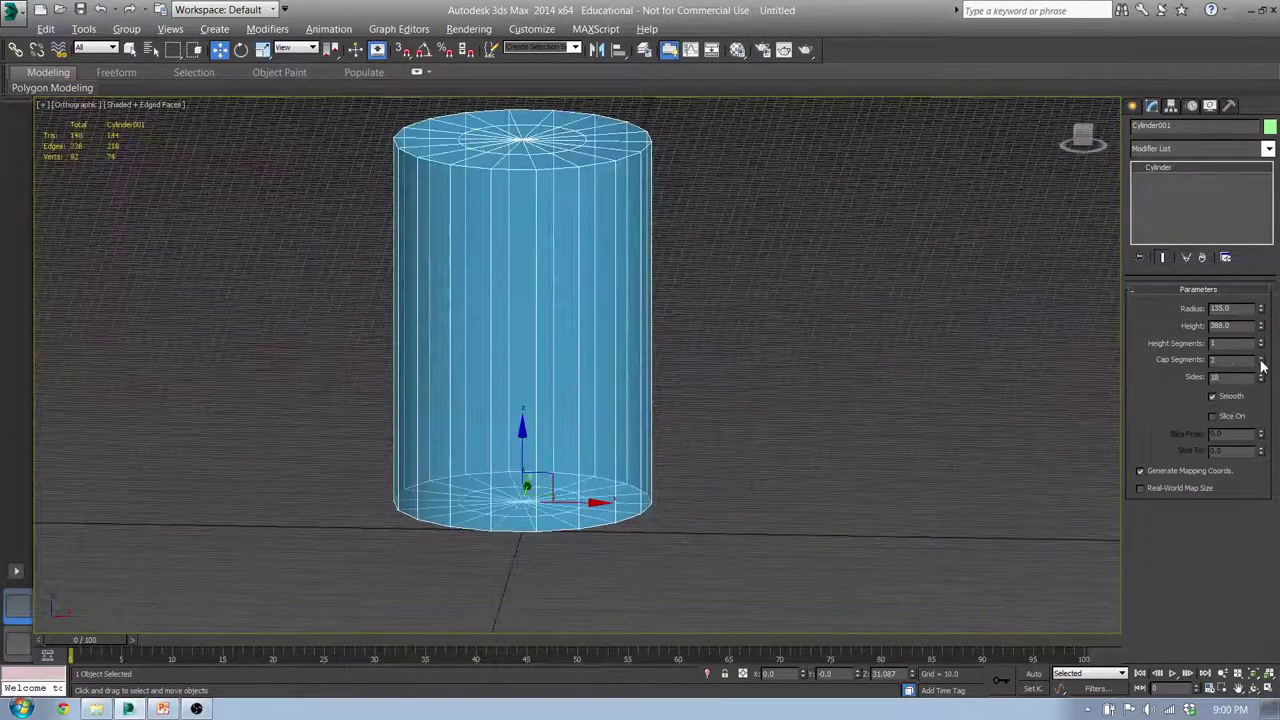
key(f)
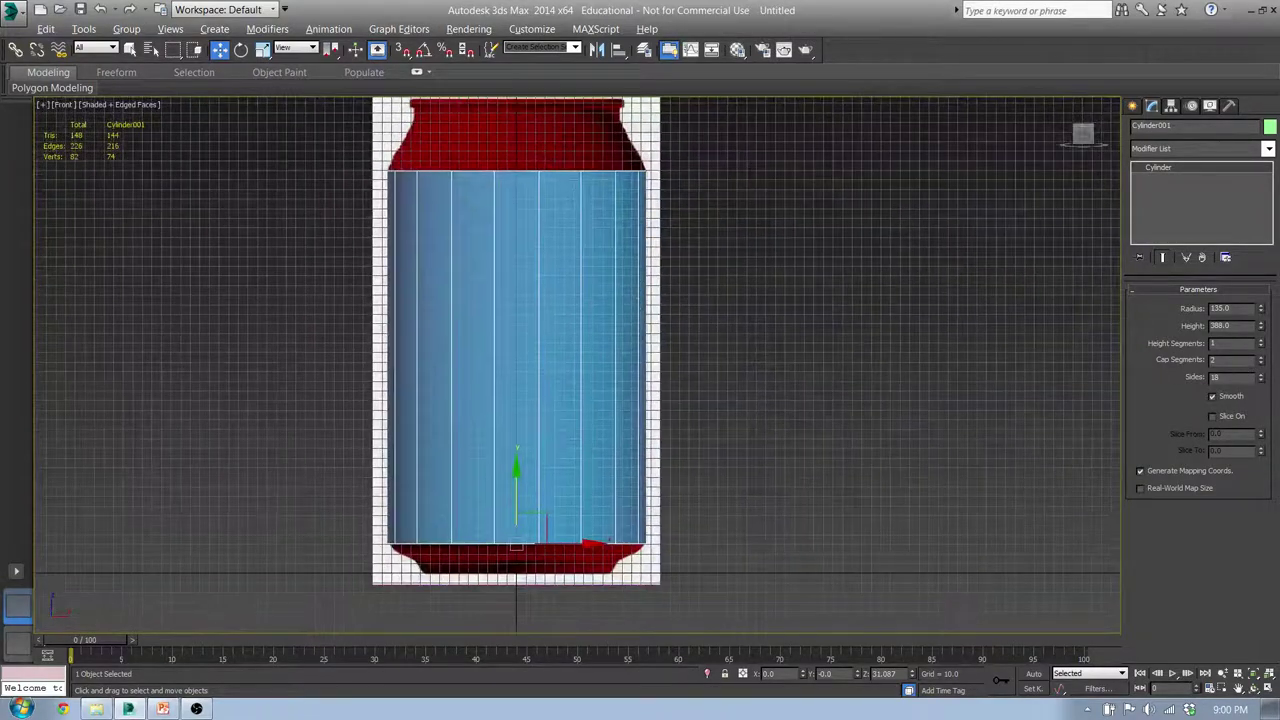
alt+middle_drag(528, 146, 518, 170)
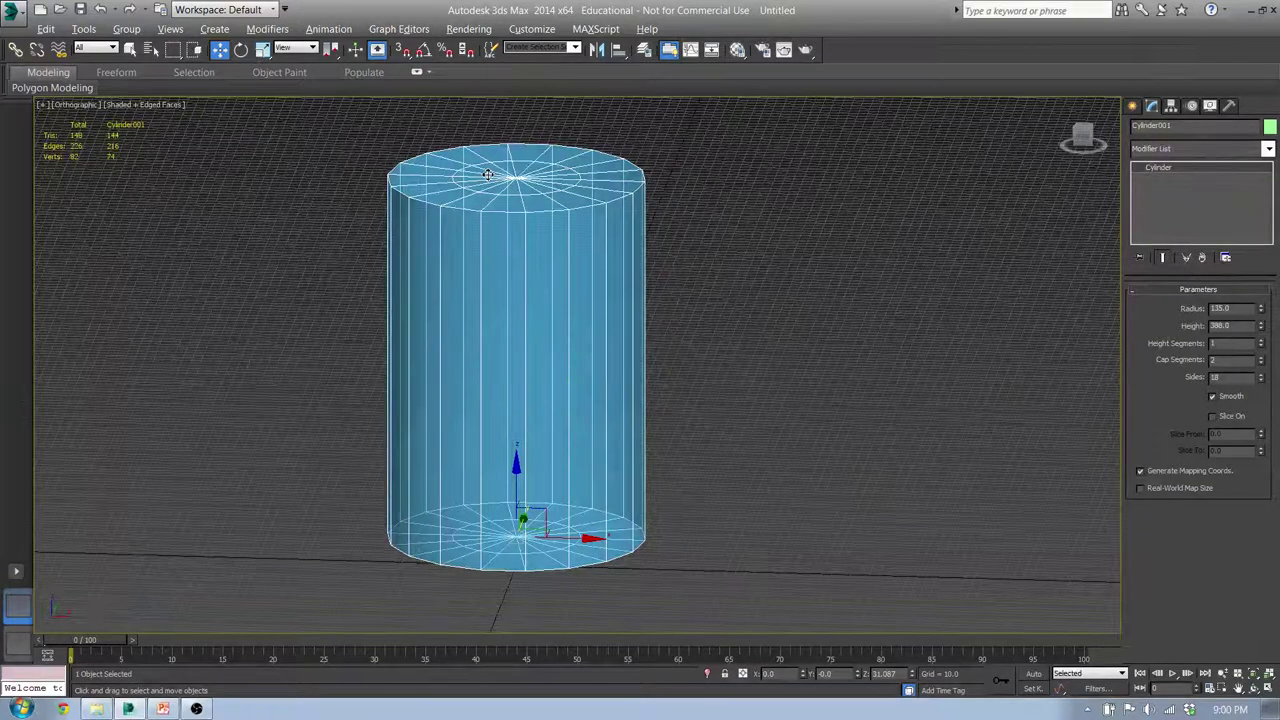
alt+middle_drag(491, 250, 571, 189)
key(f)
middle_drag(594, 140, 587, 213)
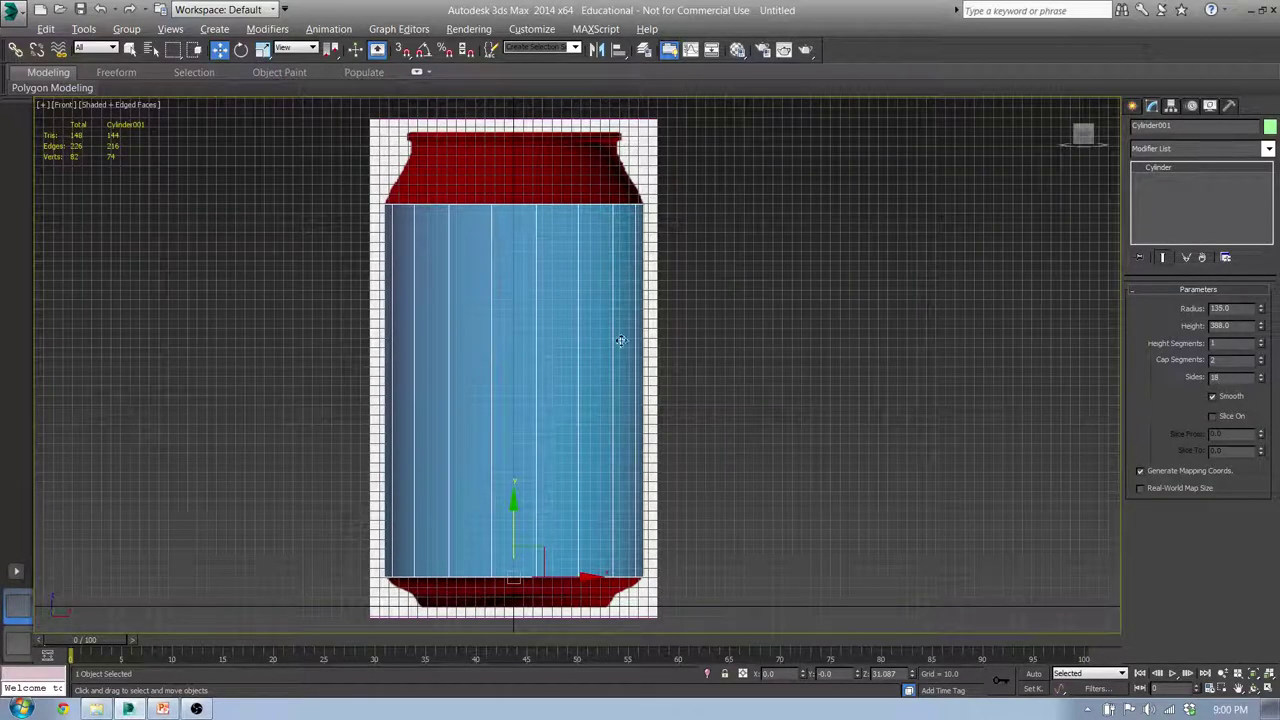
- Set the cylinder's number of sides to 20 while viewing its cap from the Top view
alt+middle_drag(531, 263, 540, 298)
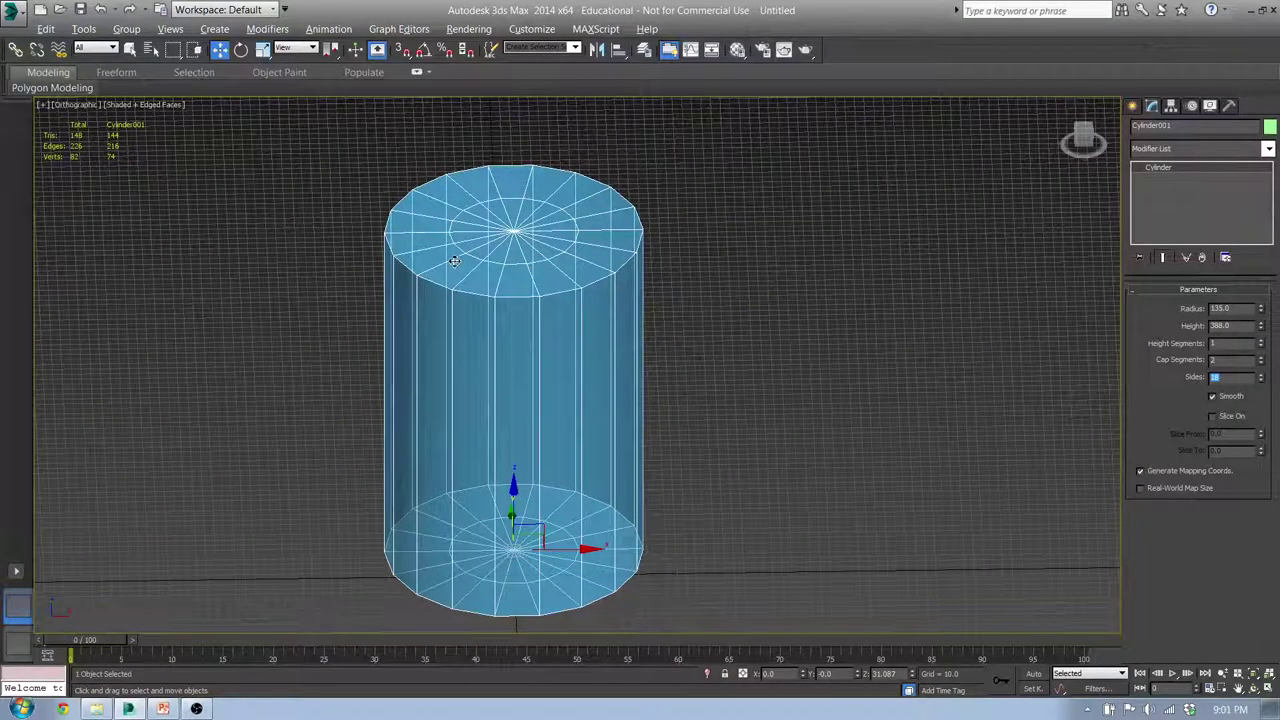
key(t)
middle_drag(476, 400, 470, 391)
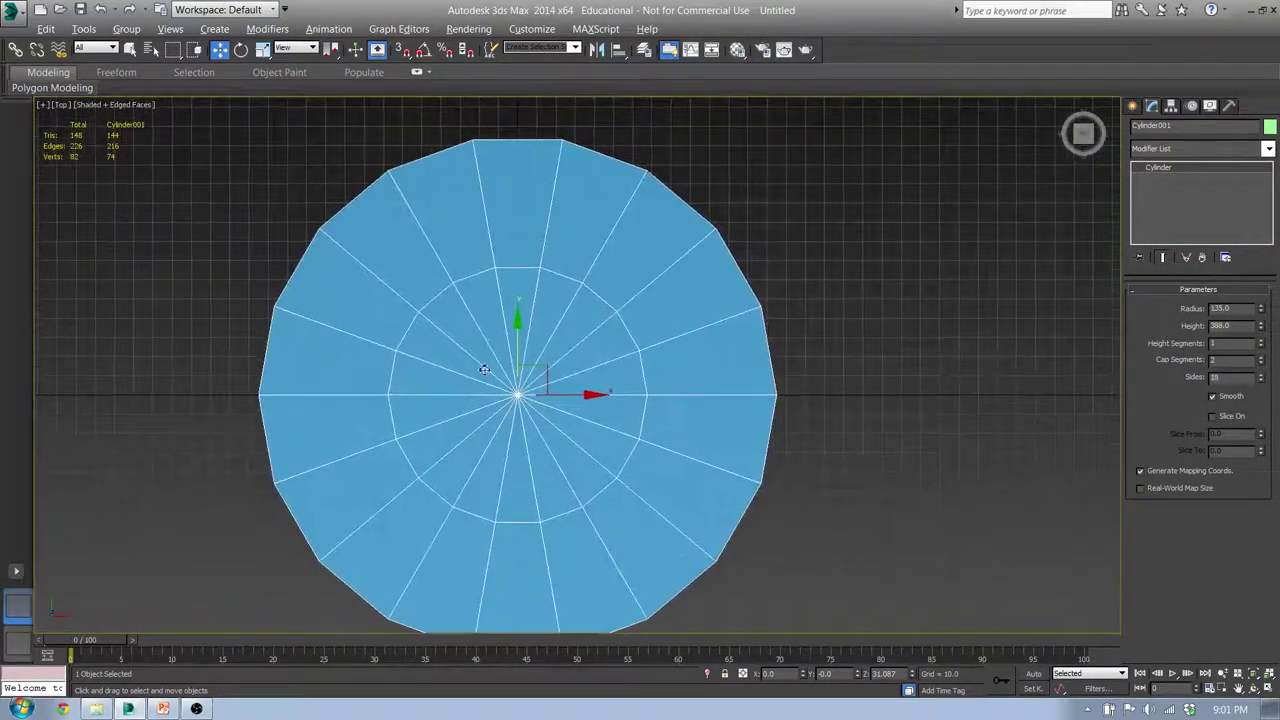
scroll(530, 535, down, 3)
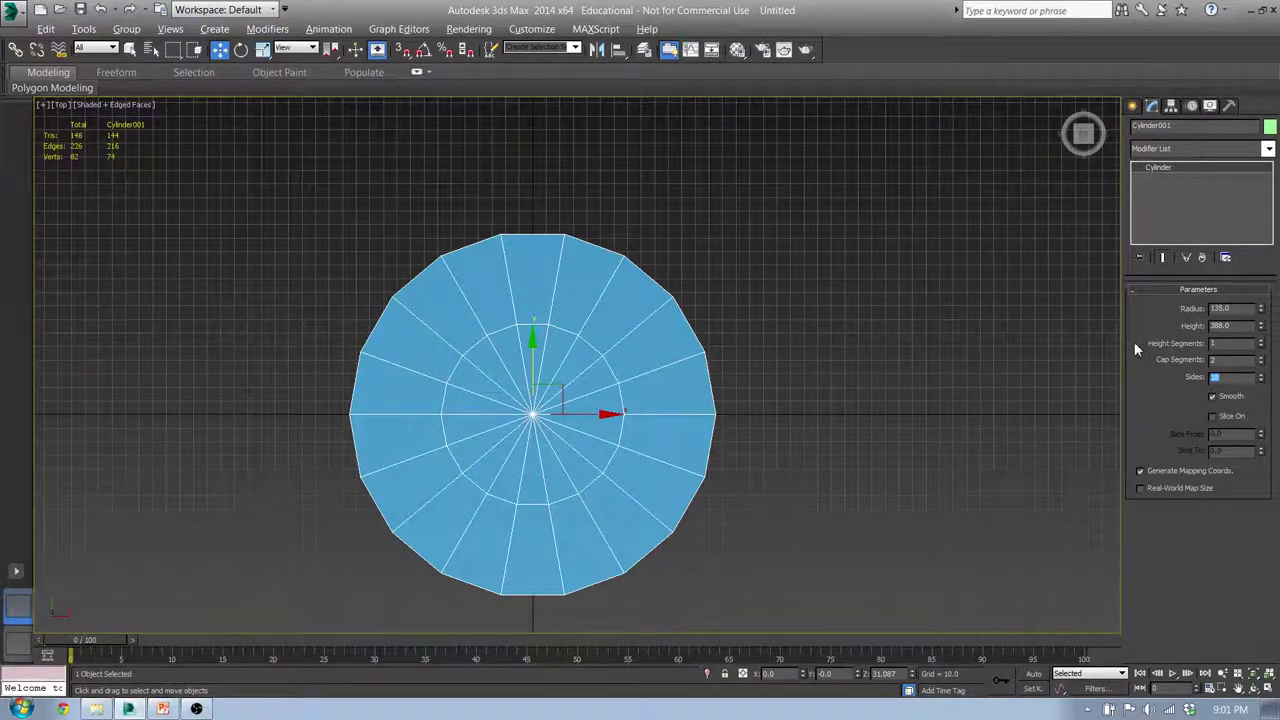
text(20)
key(Return)
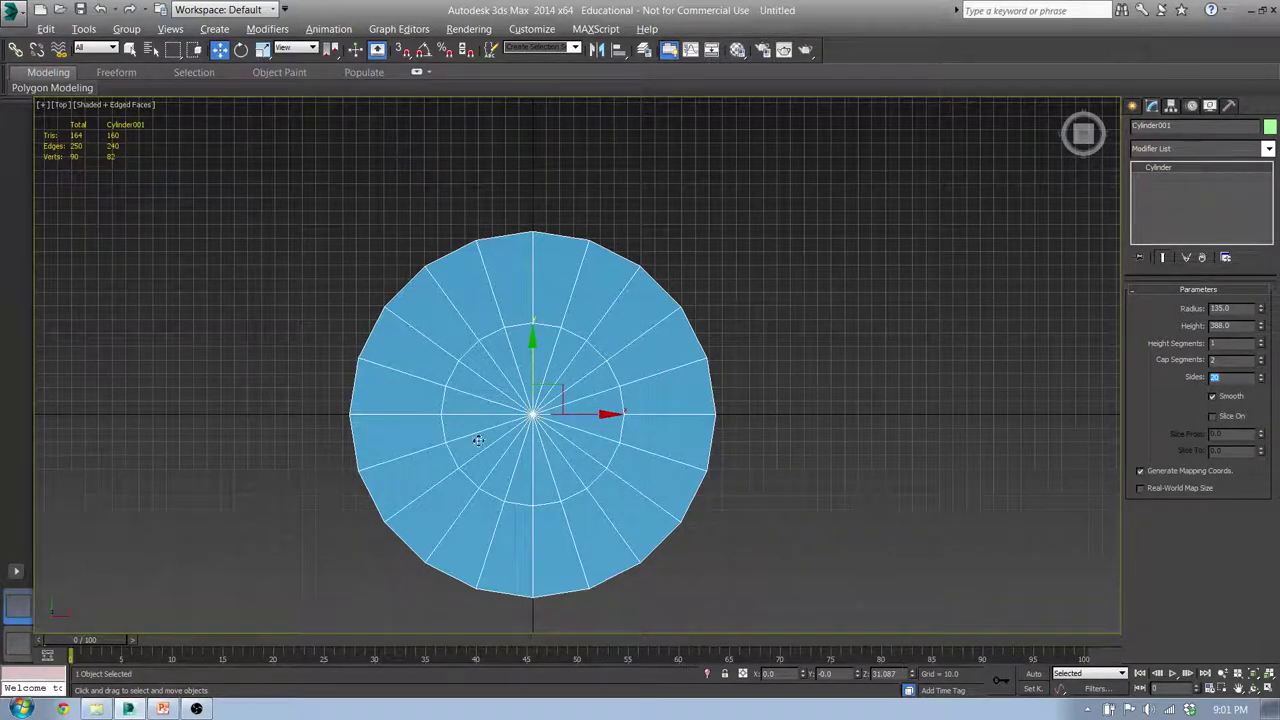
- Check the cylinder's upper edge and overall fit against the can reference image in the Front view
middle_drag(547, 478, 546, 449)
key(f)
middle_drag(539, 222, 527, 302)
scroll(515, 208, up, 8)
scroll(543, 191, up, 2)
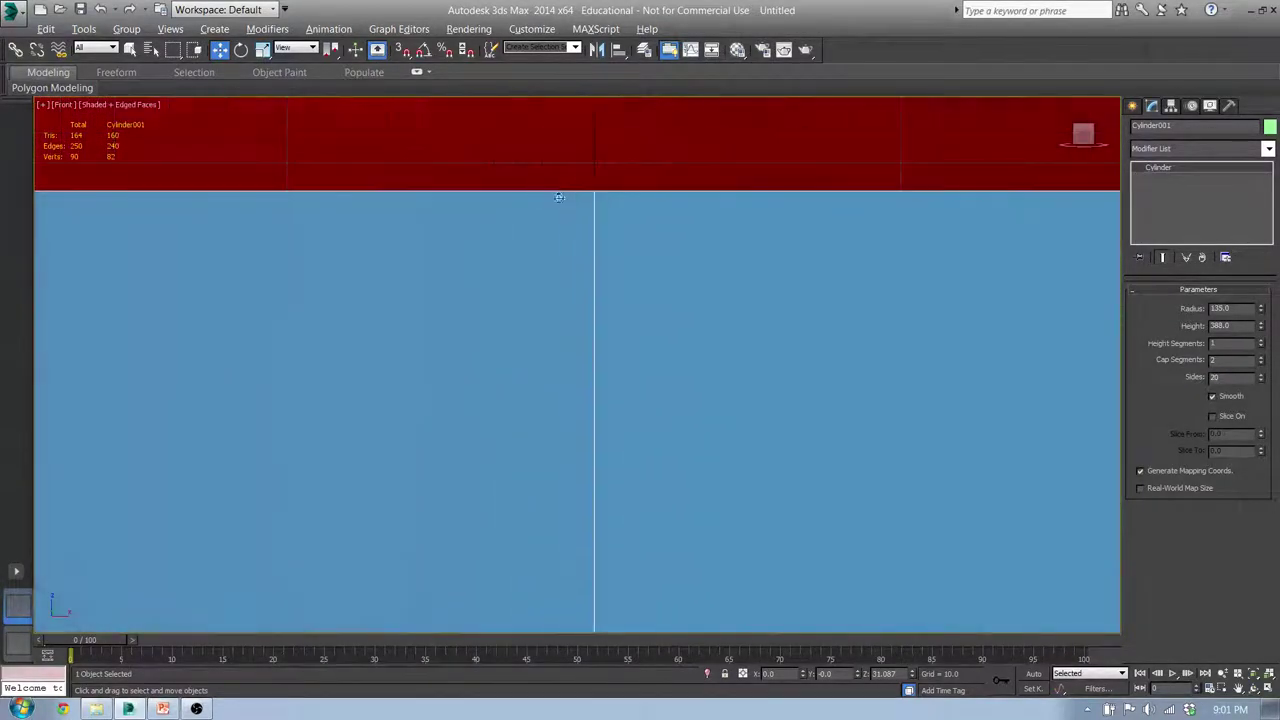
scroll(597, 191, down, 15)
middle_drag(624, 300, 554, 357)
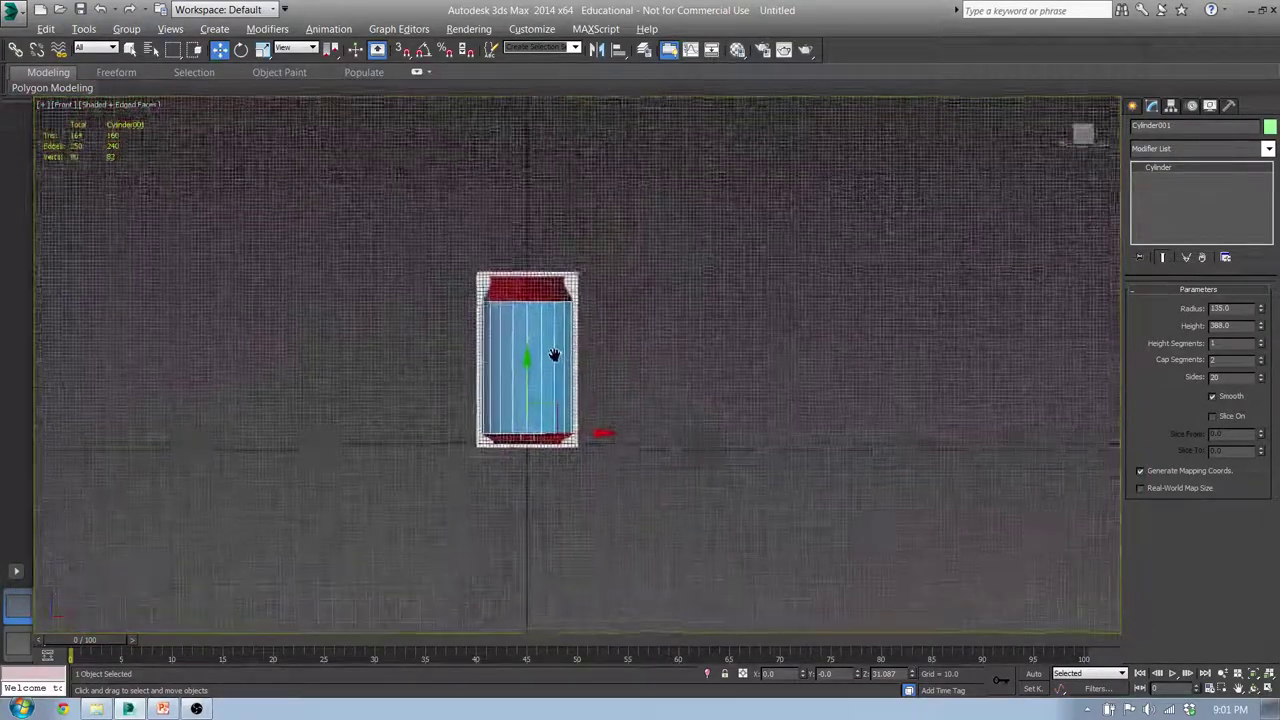
scroll(555, 358, up, 4)
scroll(557, 340, down, 1)
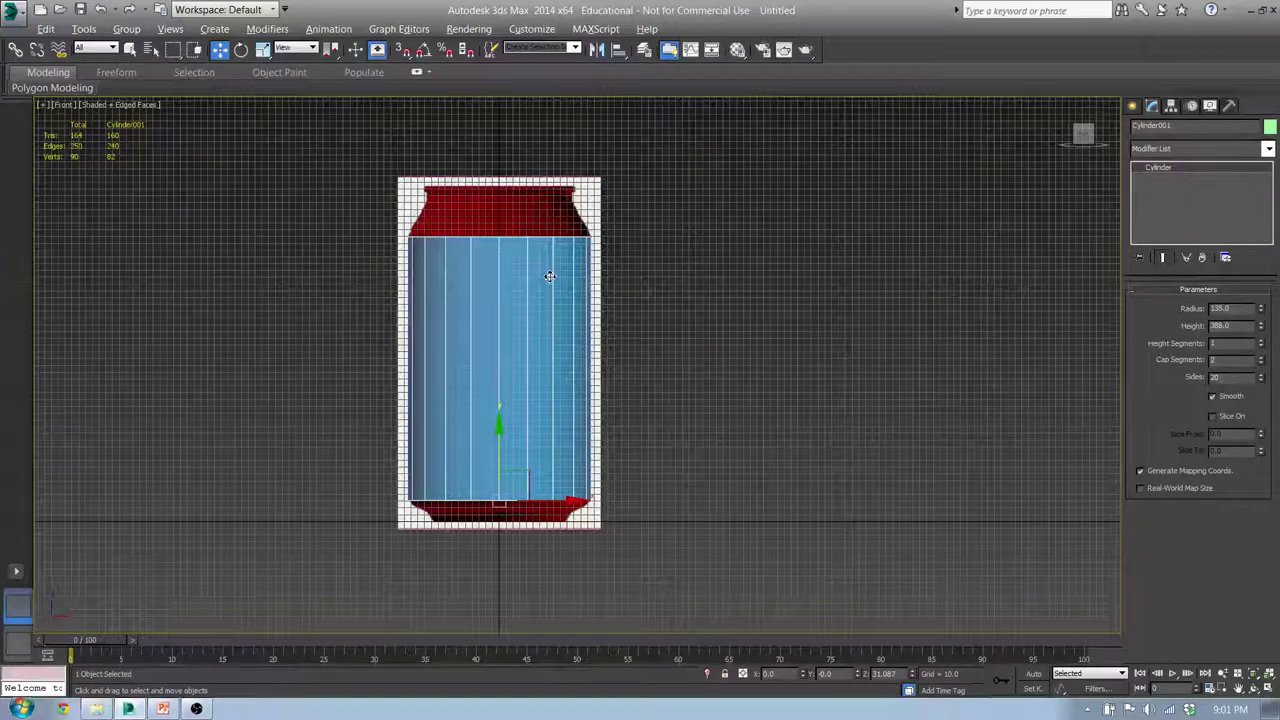
- Convert the cylinder to an Editable Poly and activate the Polygon sub-object level with the Select Object tool
click(727, 440)
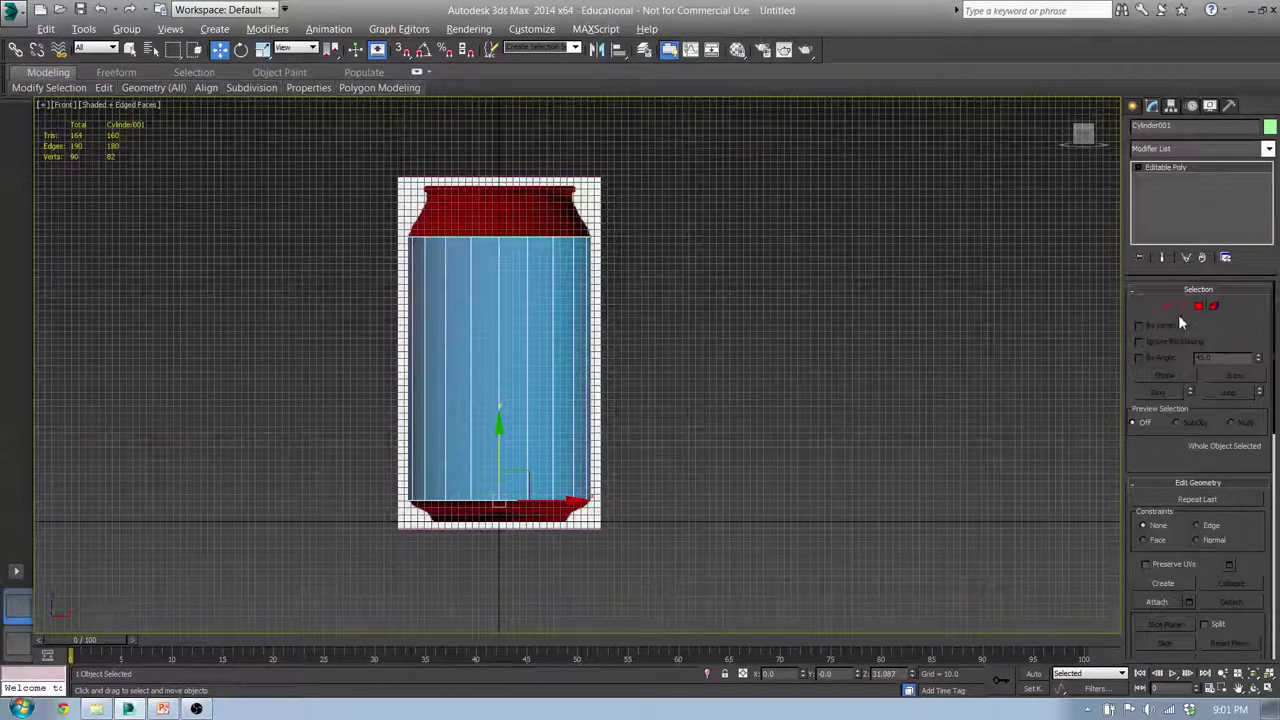
click(1149, 308)
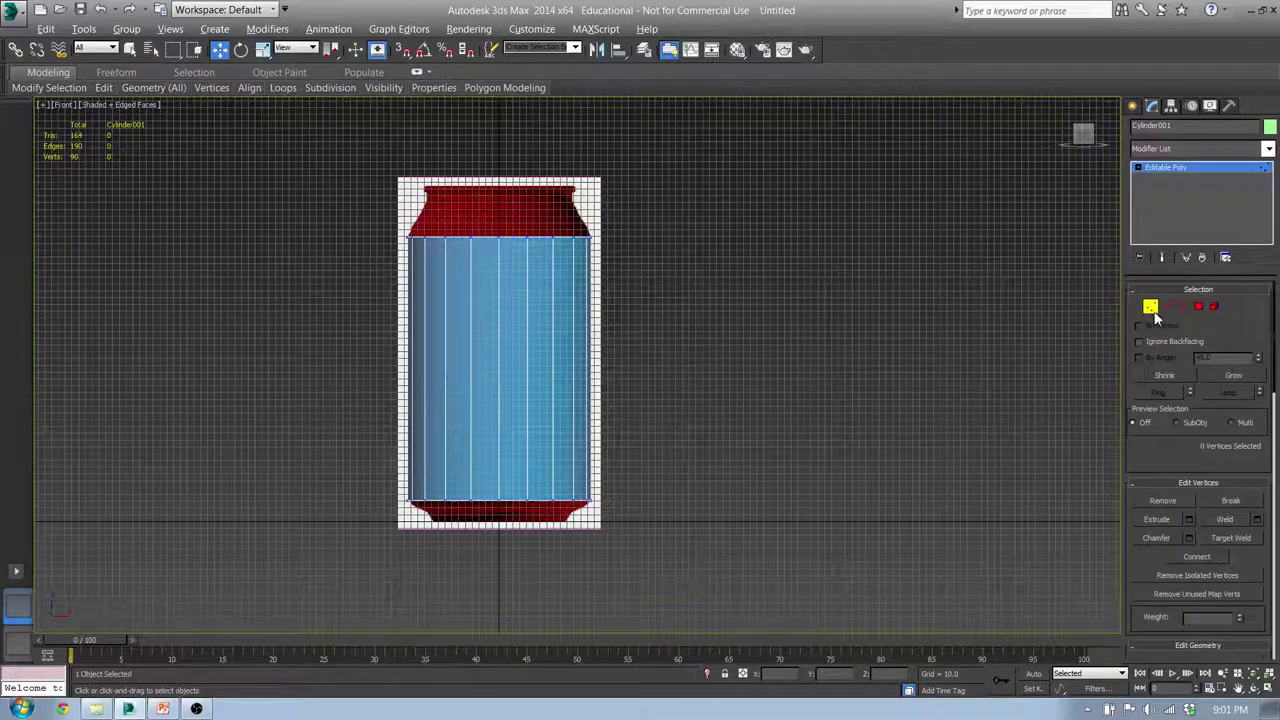
key(2)
key(3)
click(1198, 307)
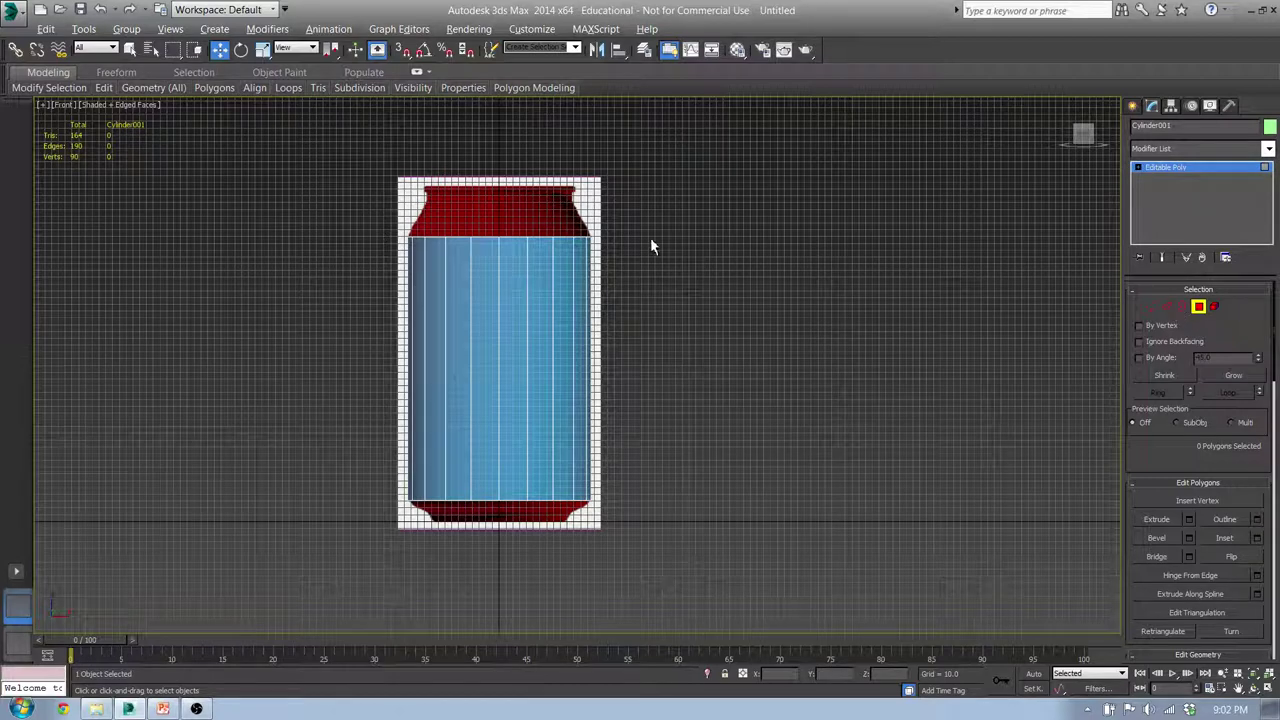
key(alt)
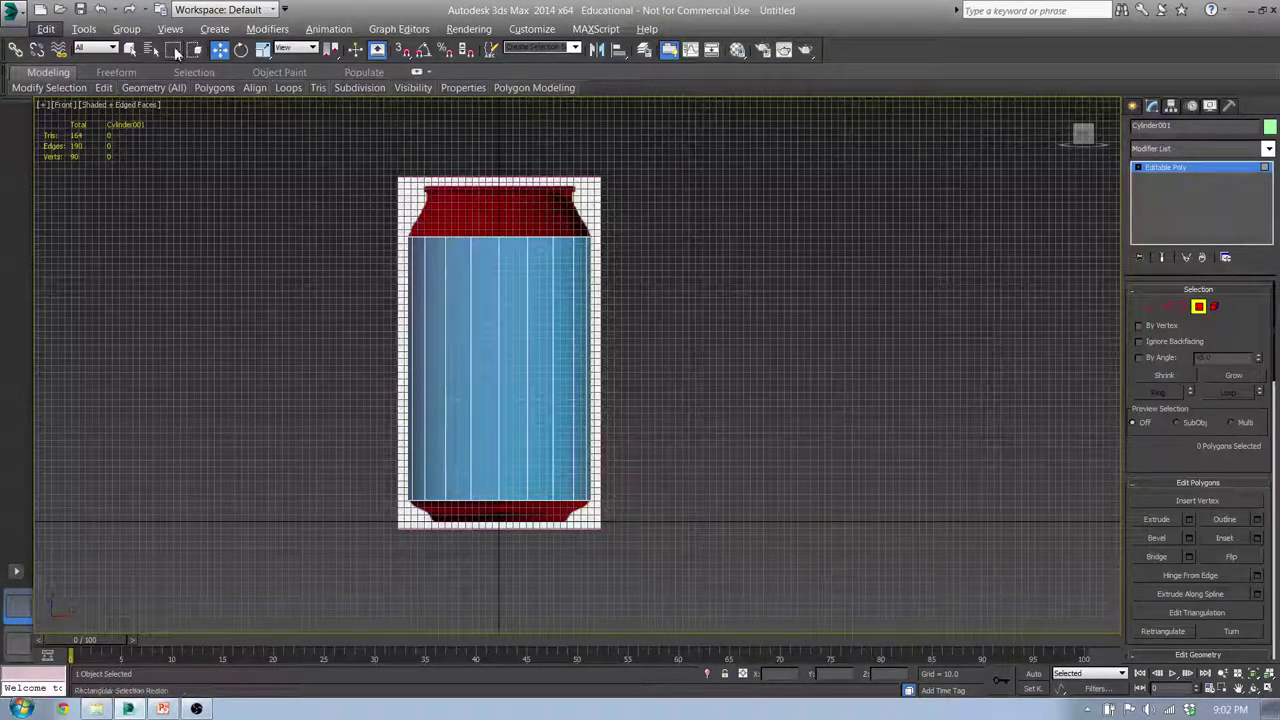
key(q)
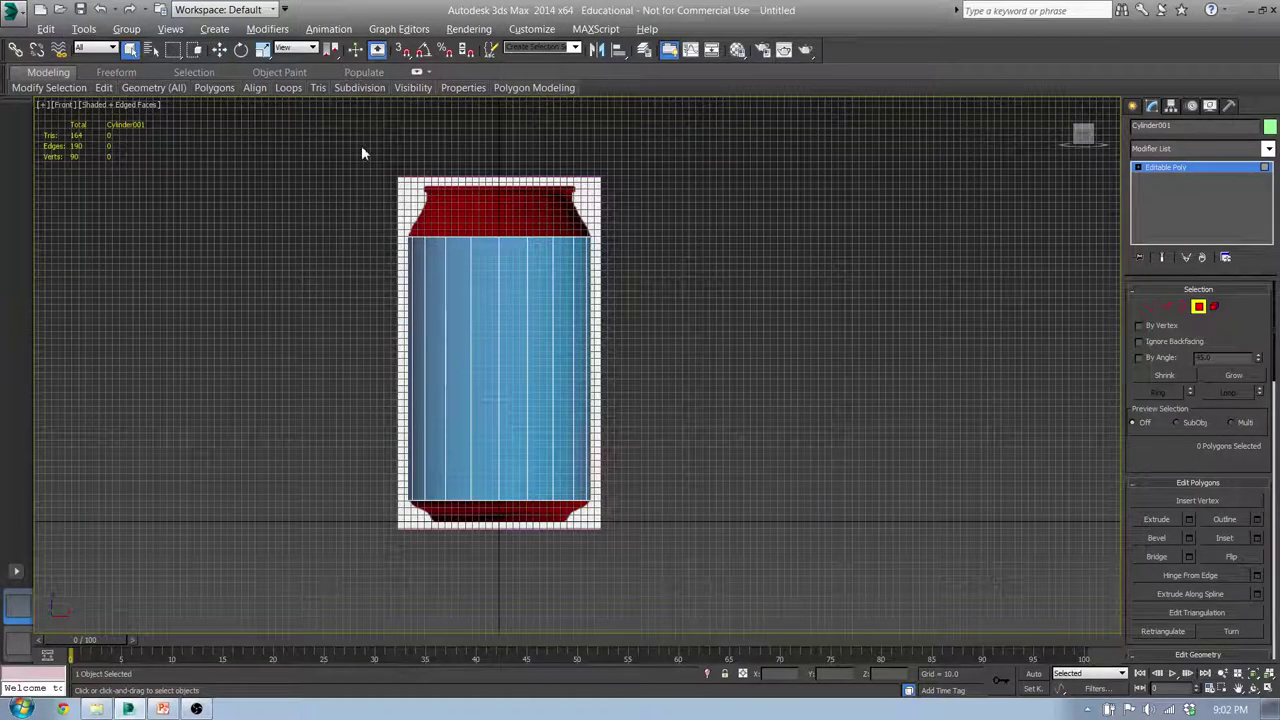
- Freeze the Reference_Layer in the layer manager so the can image planes cannot be selected
drag(450, 176, 562, 195)
click(643, 52)
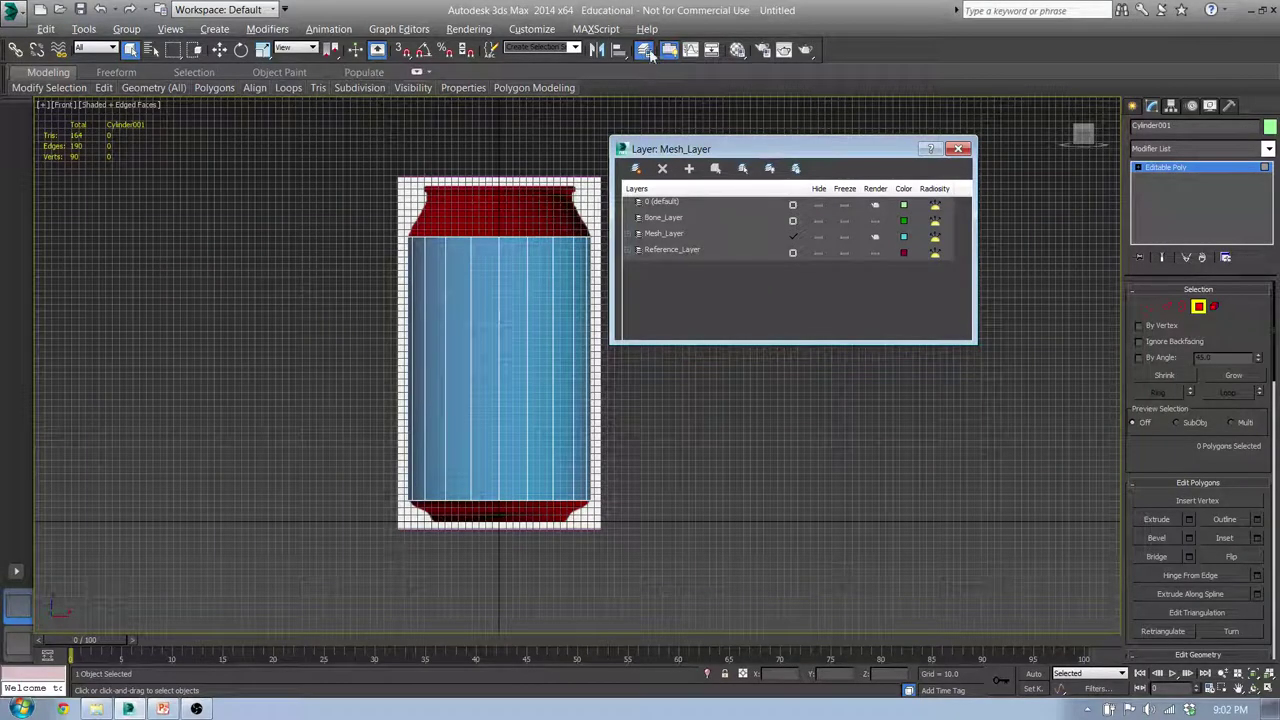
click(844, 255)
click(958, 149)
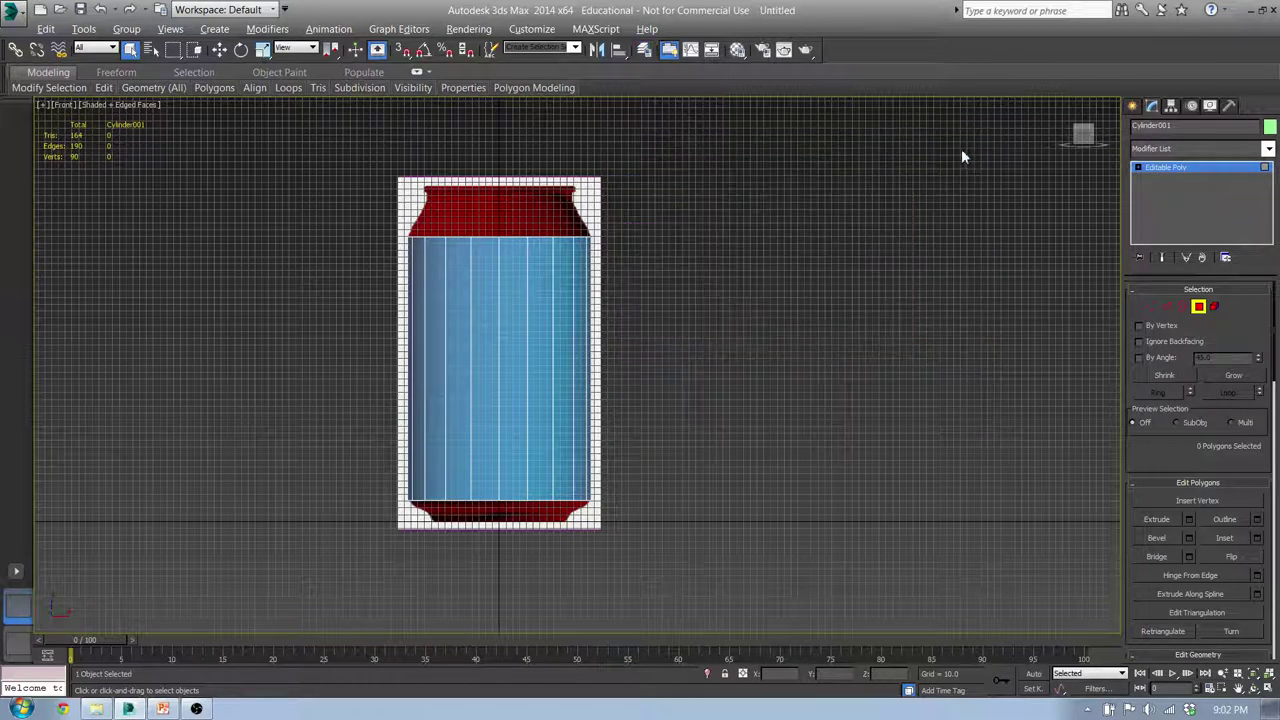
- Rename the cylinder object as Can
drag(626, 204, 446, 161)
drag(431, 163, 535, 194)
click(1189, 127)
text(Can)
key(Return)
- Select only the can's top cap polygons by removing the side polygons from a region selection, and inspect them in Perspective view
drag(304, 183, 314, 167)
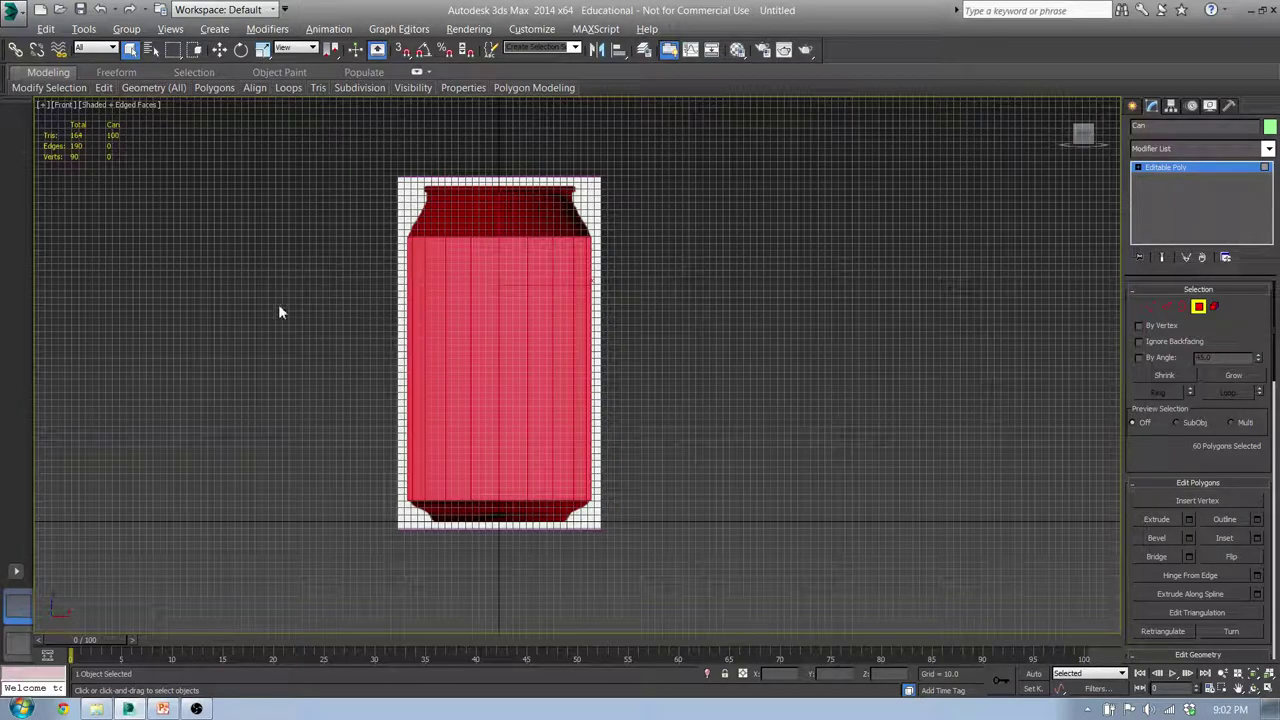
drag(282, 333, 690, 370)
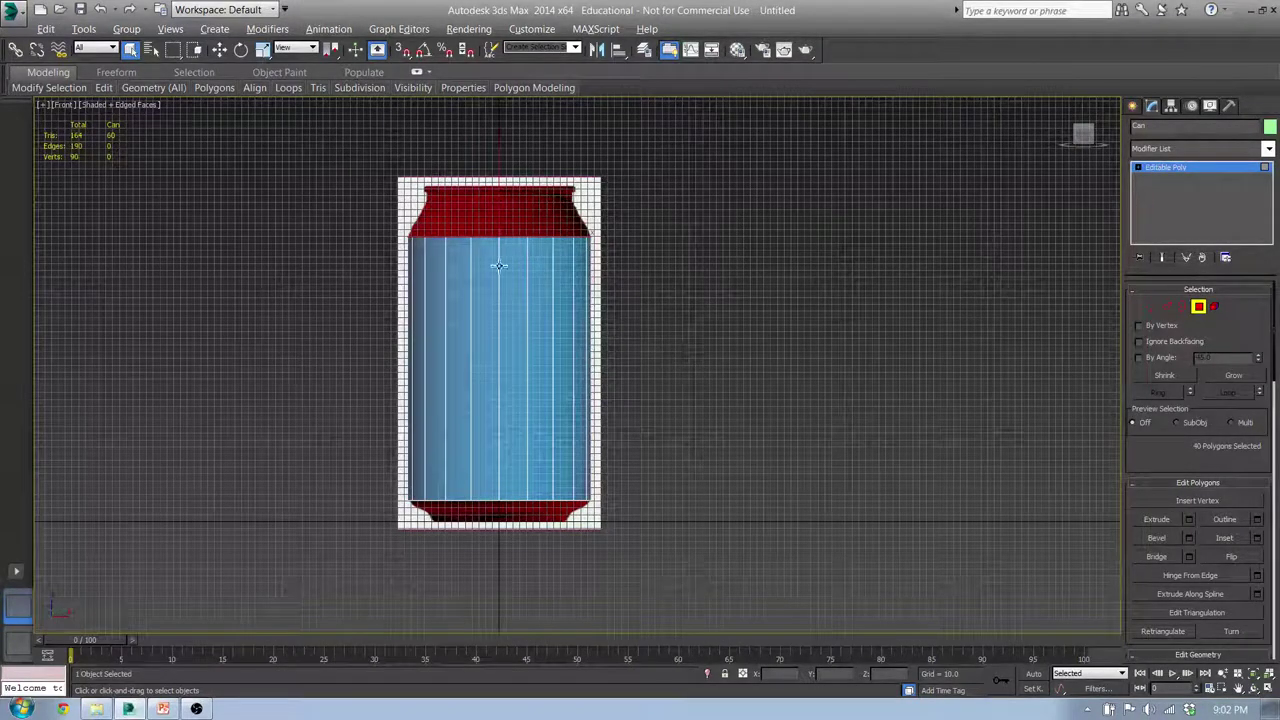
alt+middle_drag(538, 250, 506, 288)
key(p)
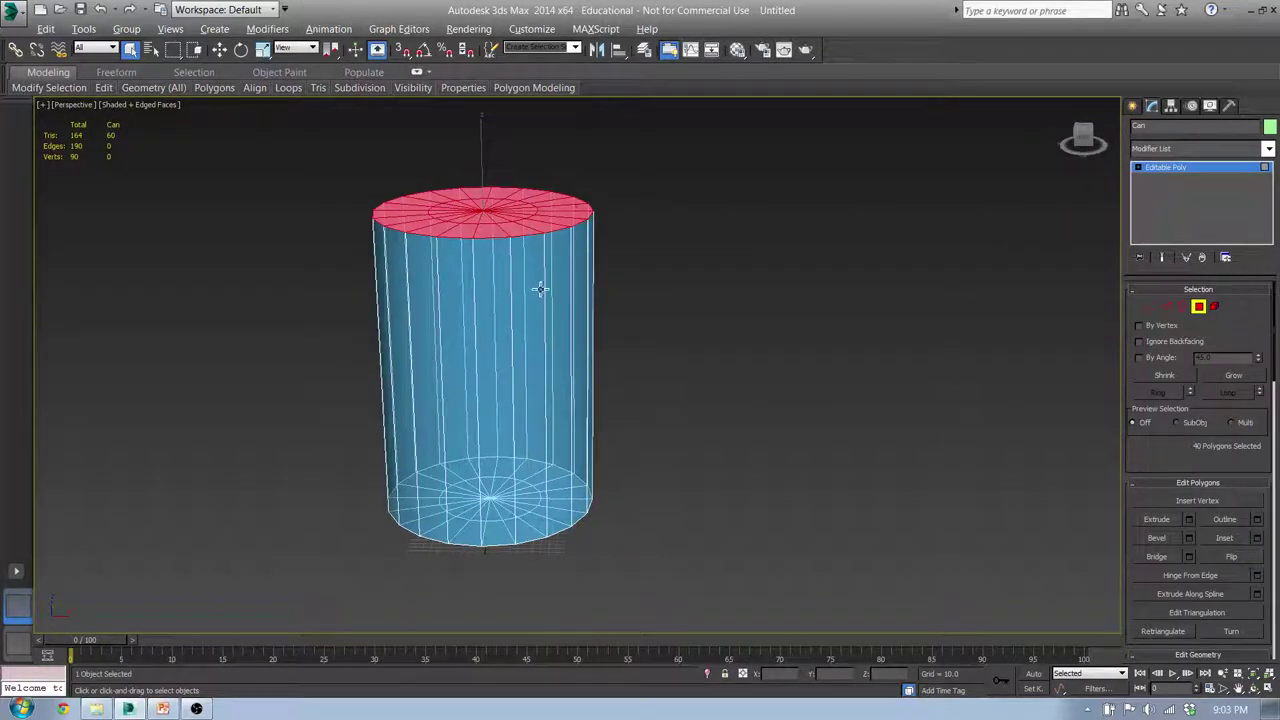
- Select the top cap's outer ring of polygons as a loop, and replace it with one inner triangle
click(486, 224)
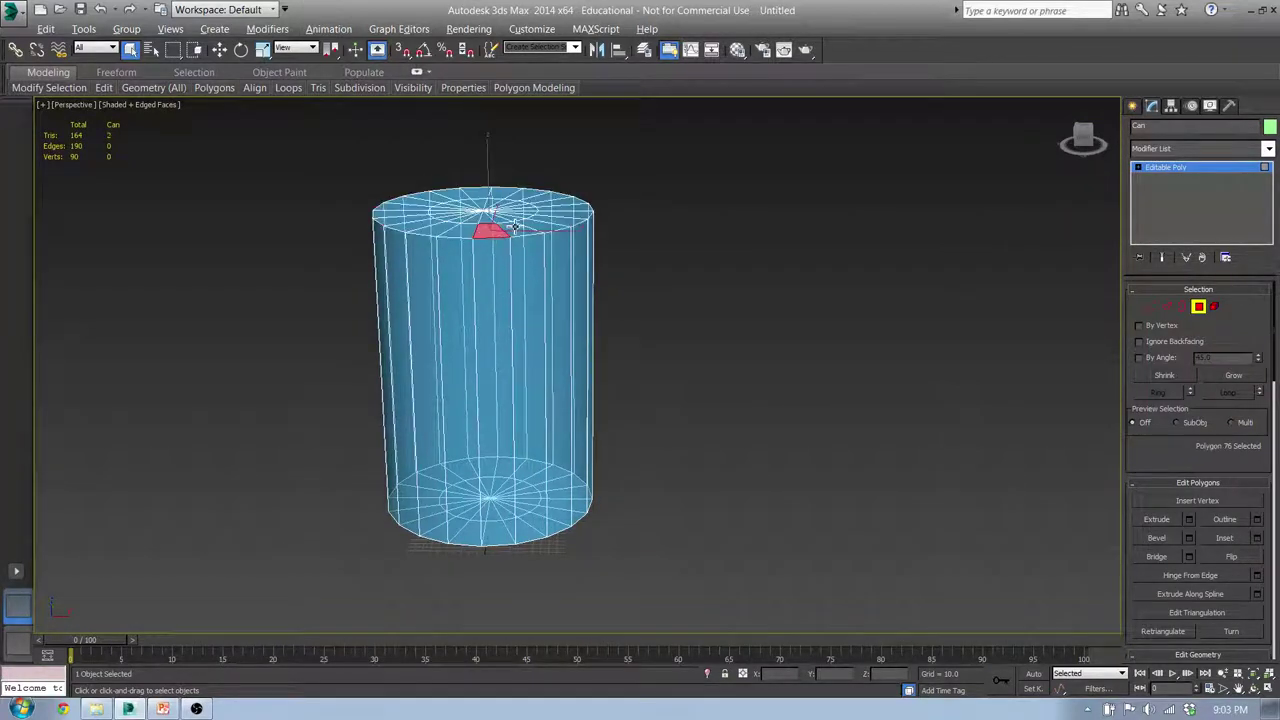
shift+click(512, 226)
click(725, 255)
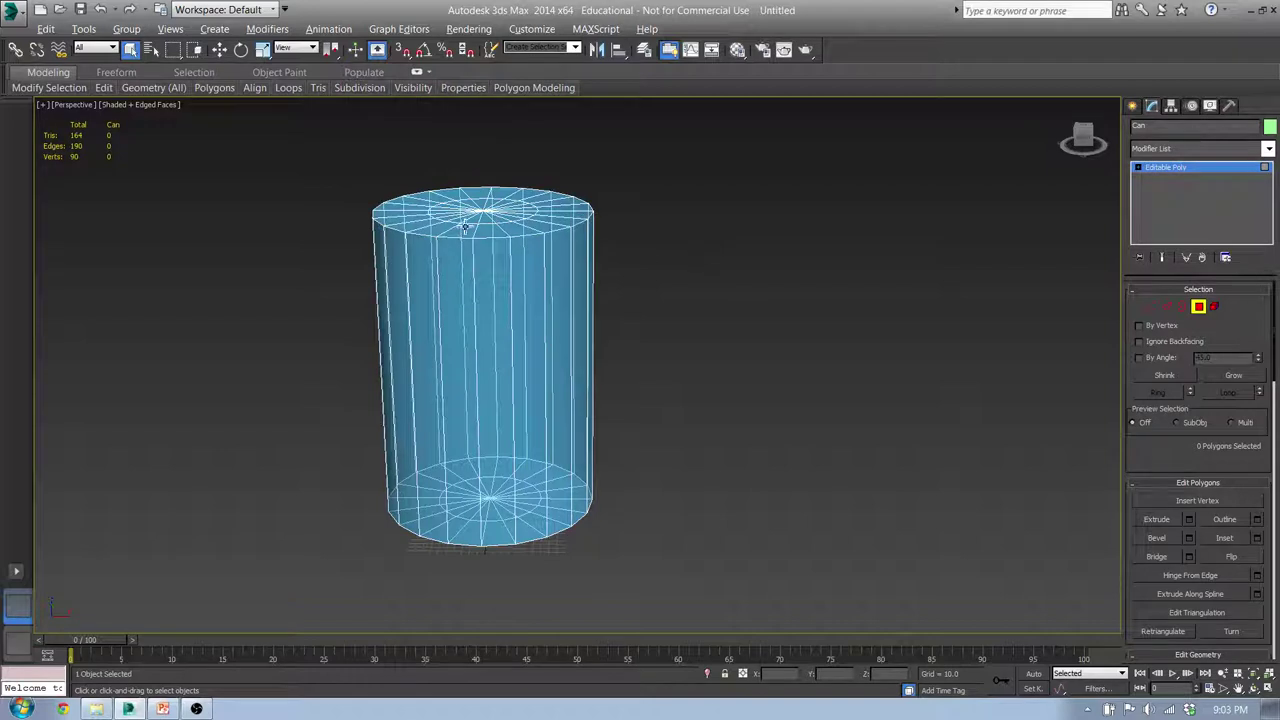
scroll(452, 233, up, 5)
click(530, 249)
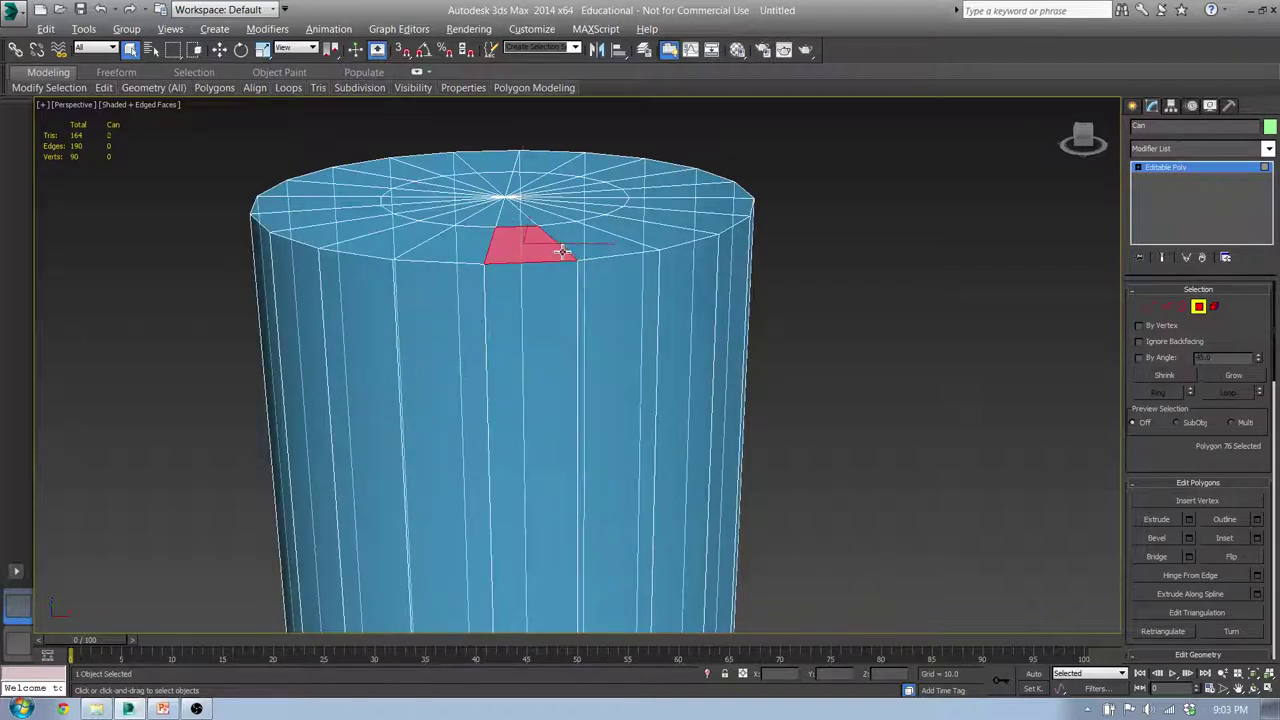
shift+click(576, 227)
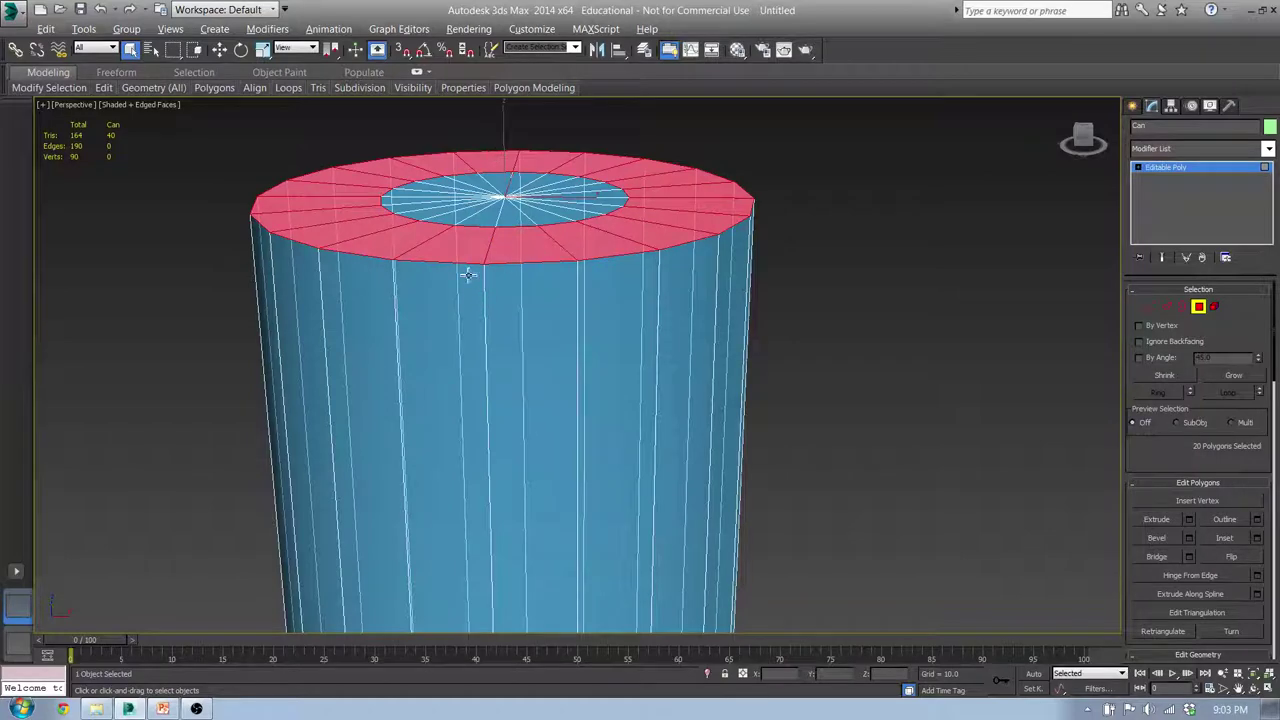
click(506, 217)
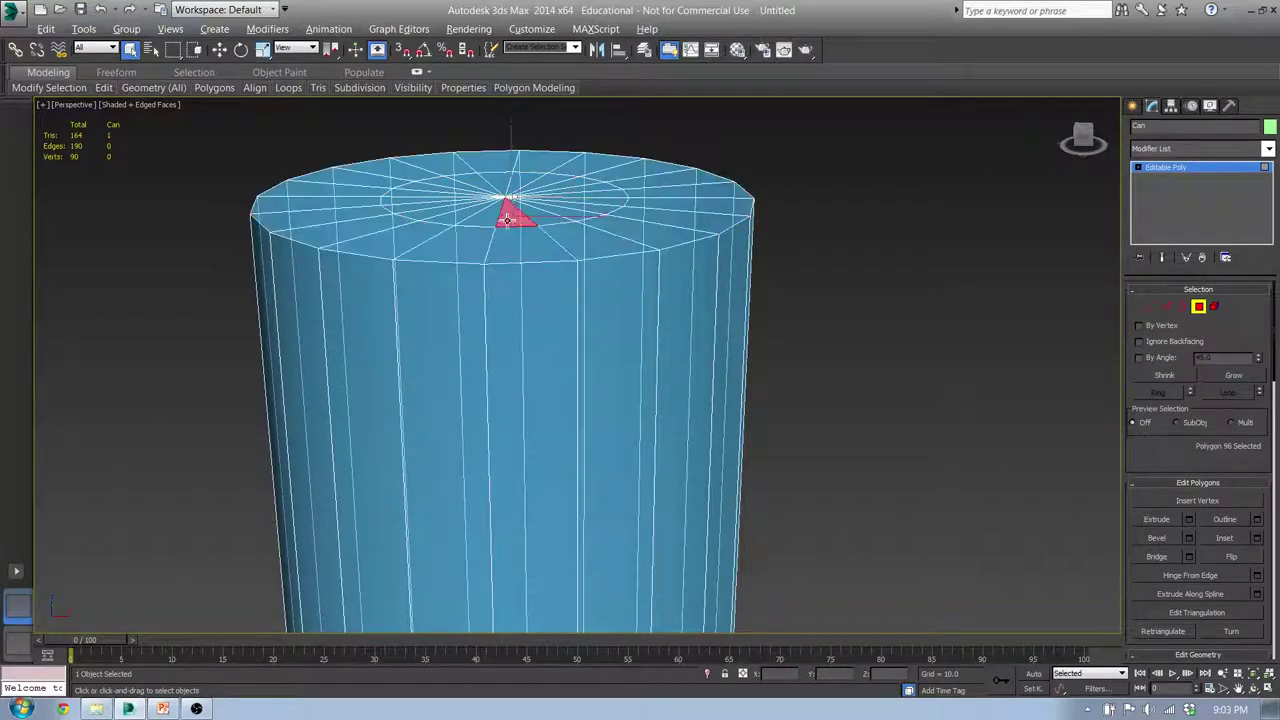
- Region-select the can's upper polygons in the Front view and deselect the sides, keeping only the top cap selected
key(f)
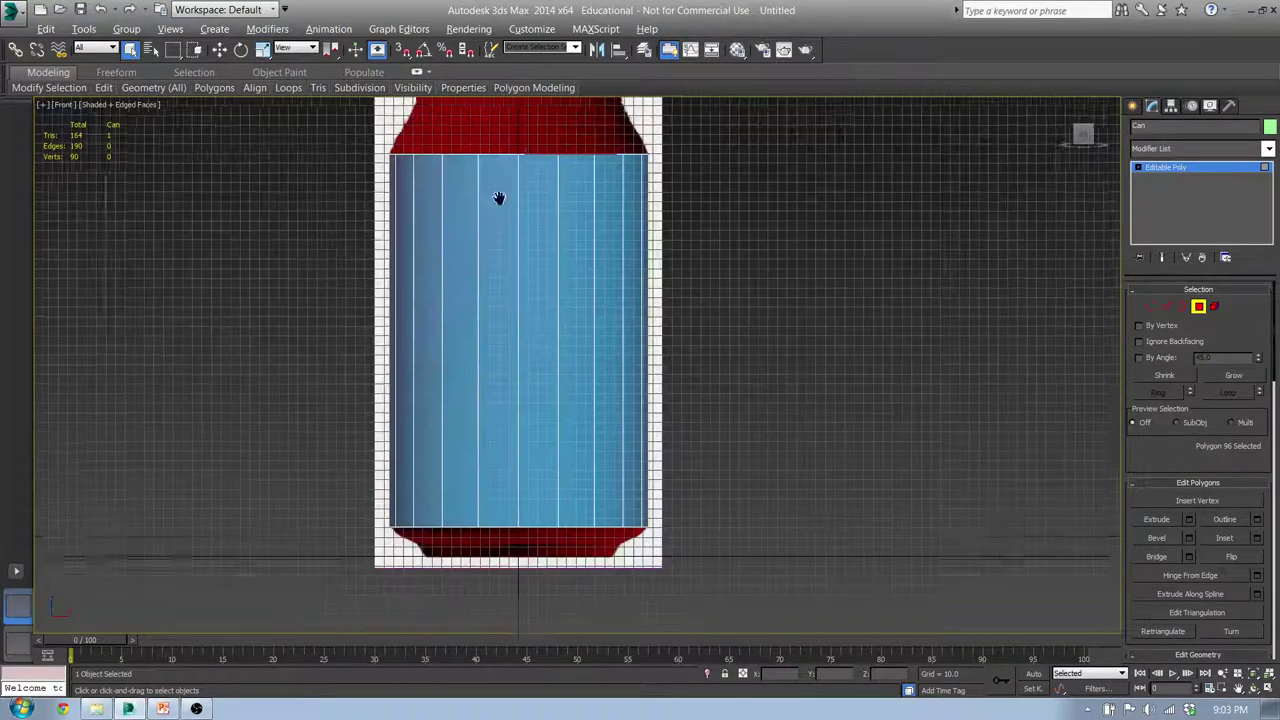
drag(604, 366, 703, 378)
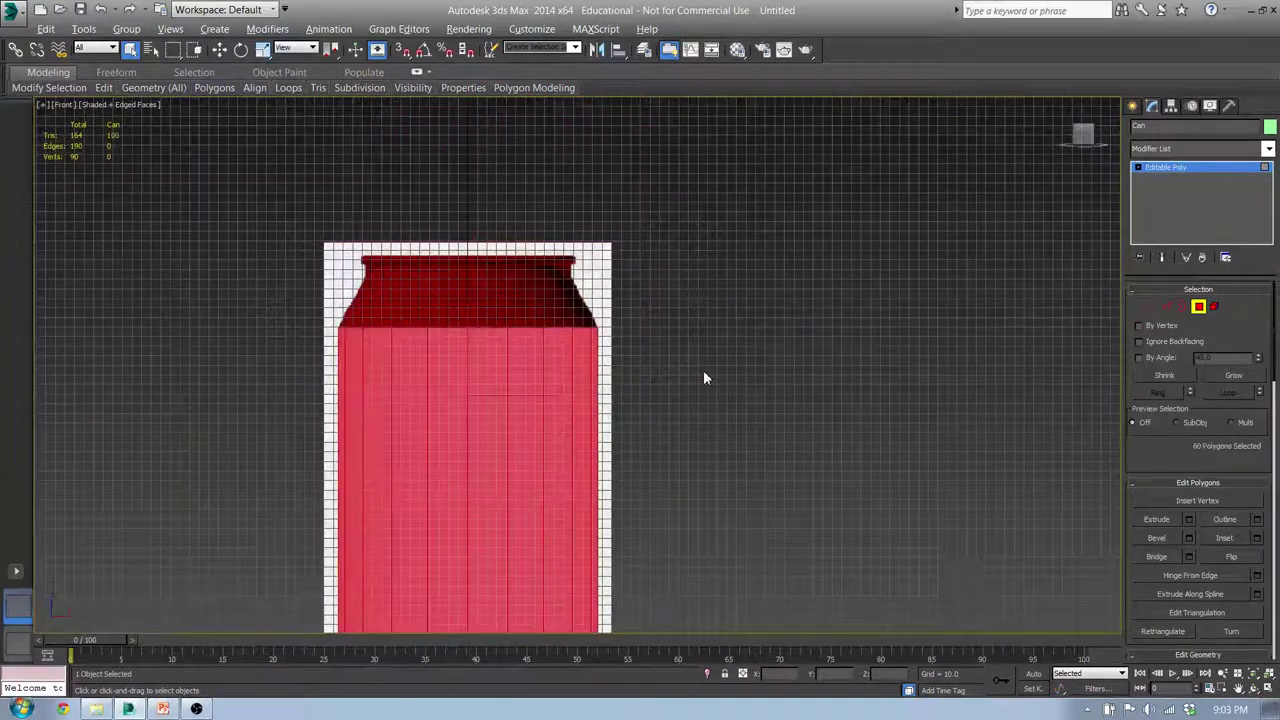
alt+drag(734, 440, 80, 411)
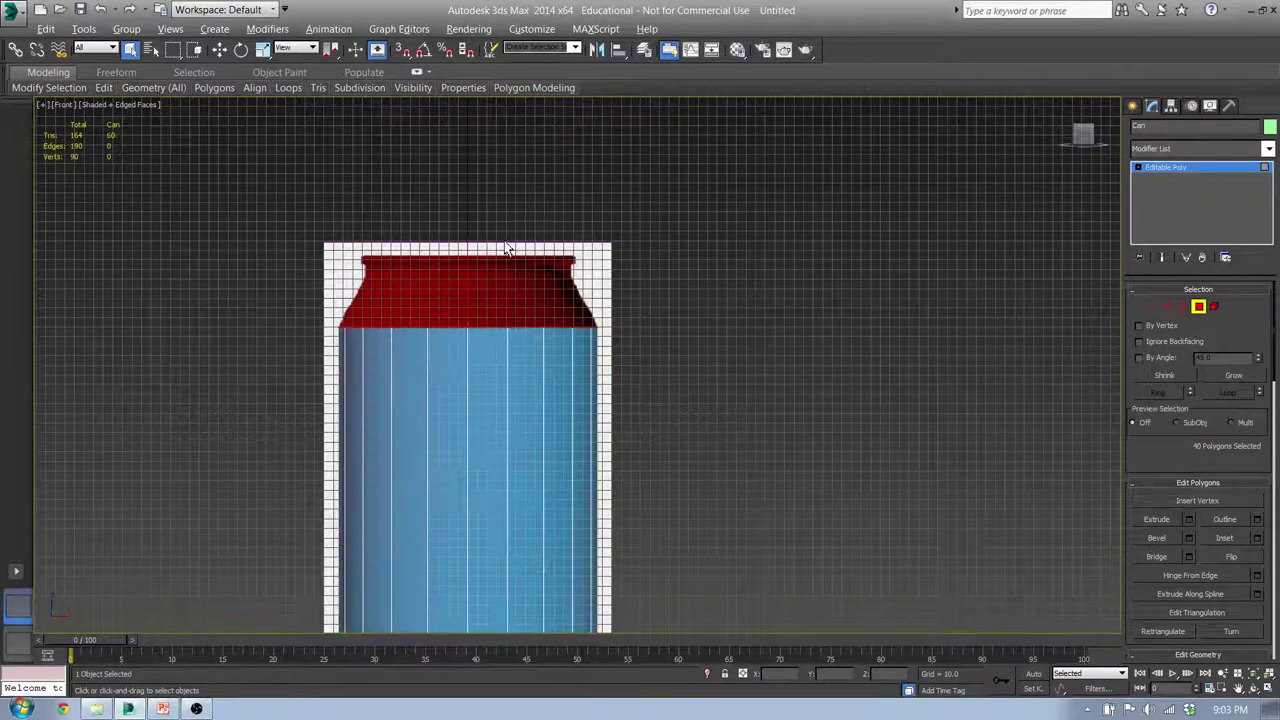
alt+middle_drag(507, 248, 506, 277)
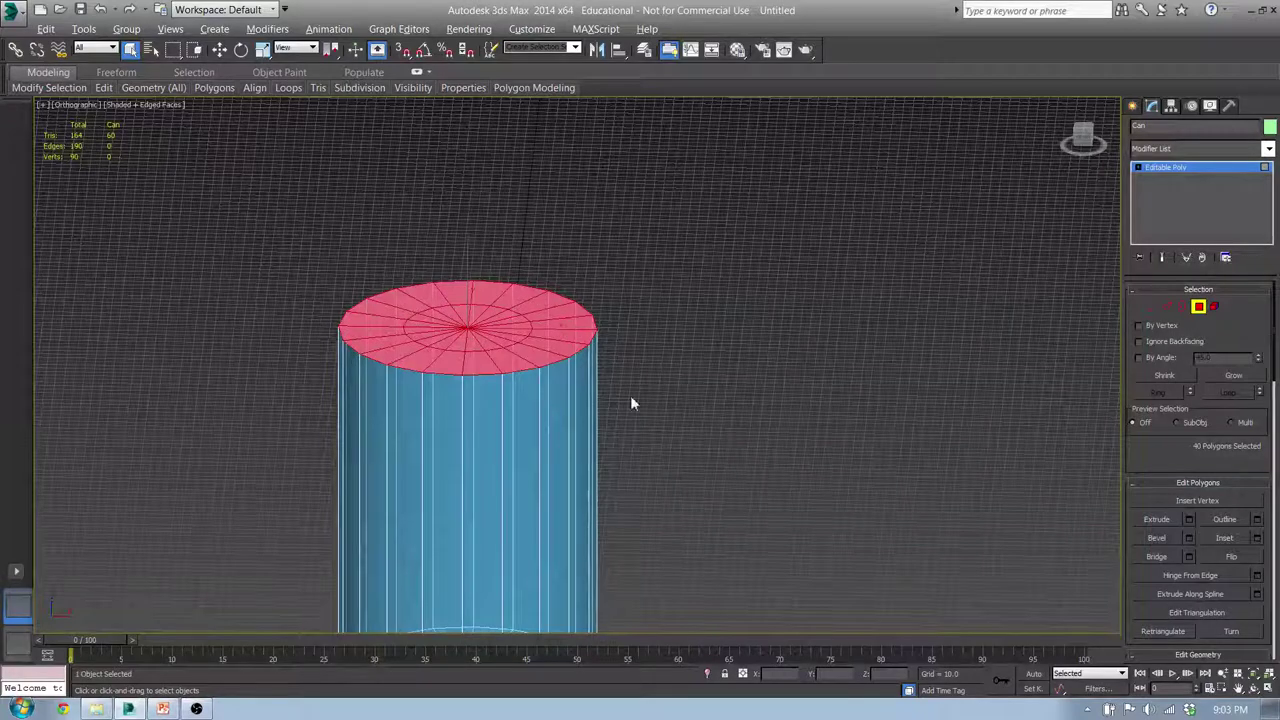
- Deselect the top cap's outer ring of polygons and grow the remaining inner selection back over the whole cap
alt+drag(636, 395, 580, 240)
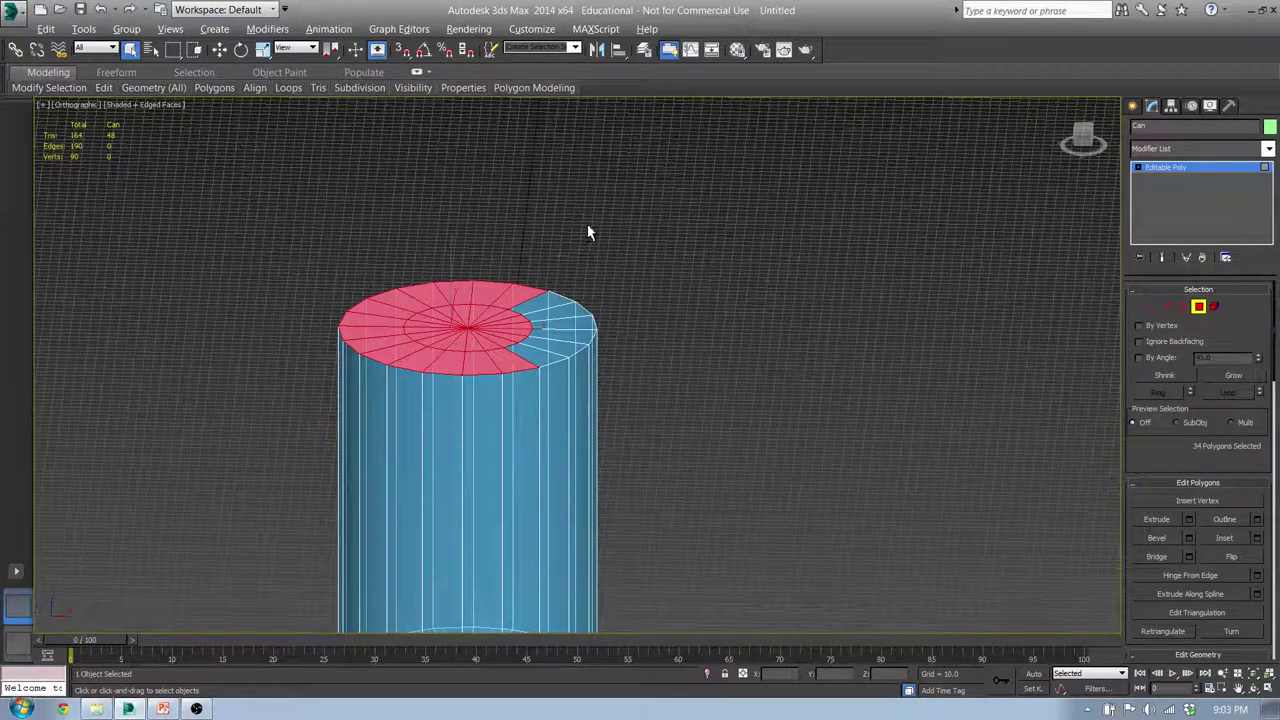
alt+drag(344, 385, 400, 277)
alt+drag(388, 192, 577, 300)
alt+drag(645, 460, 388, 376)
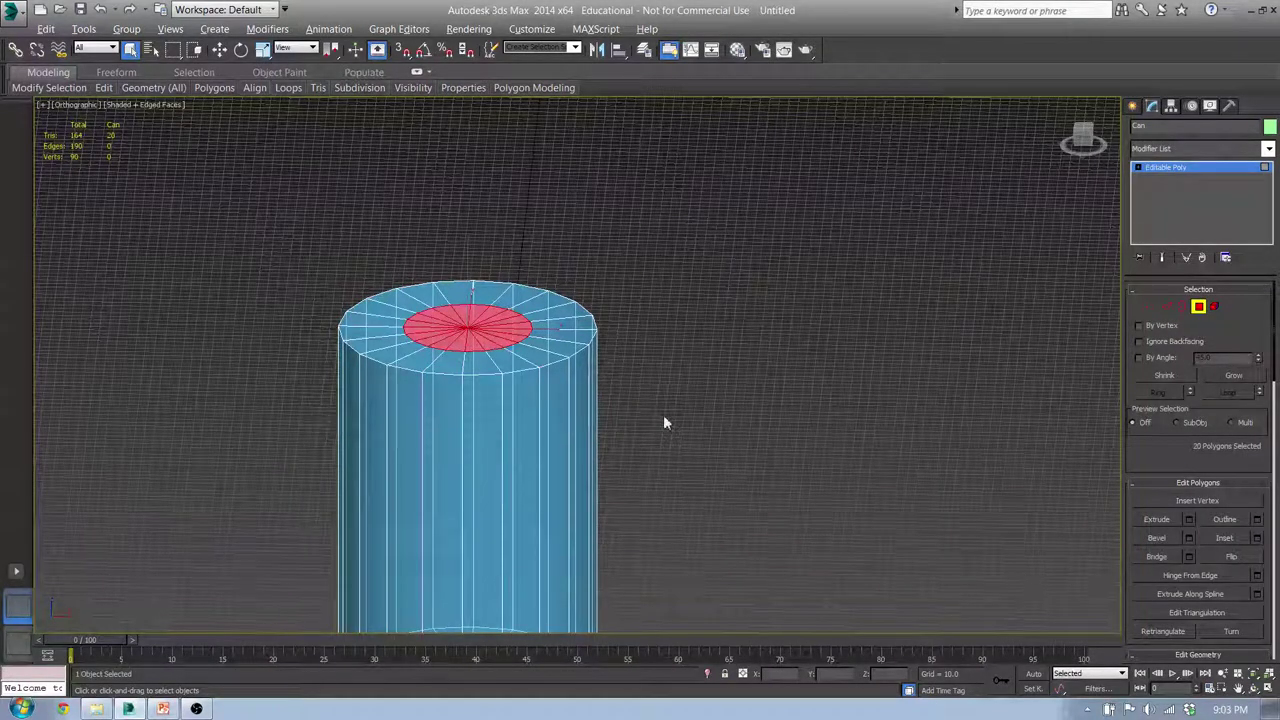
key(ctrl+Page_Up)
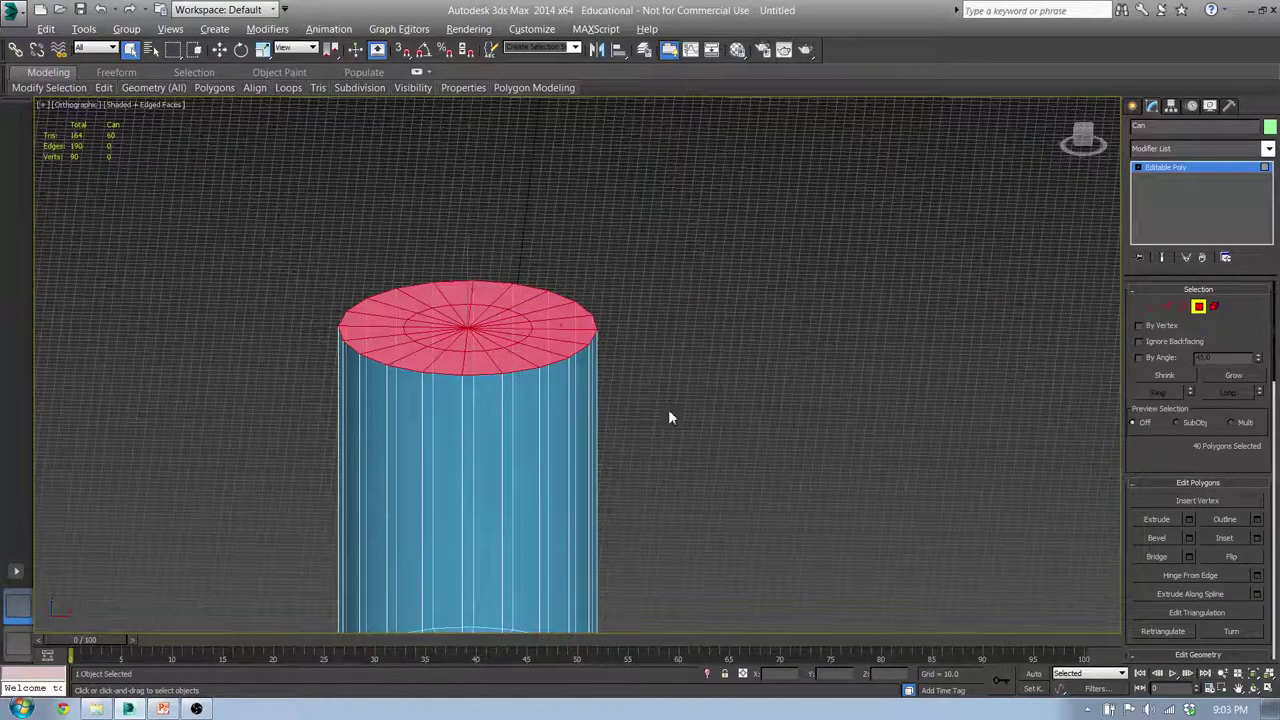
- Shrink the top cap selection to its inner triangles and grow it back to the full cap
middle_drag(648, 372, 706, 289)
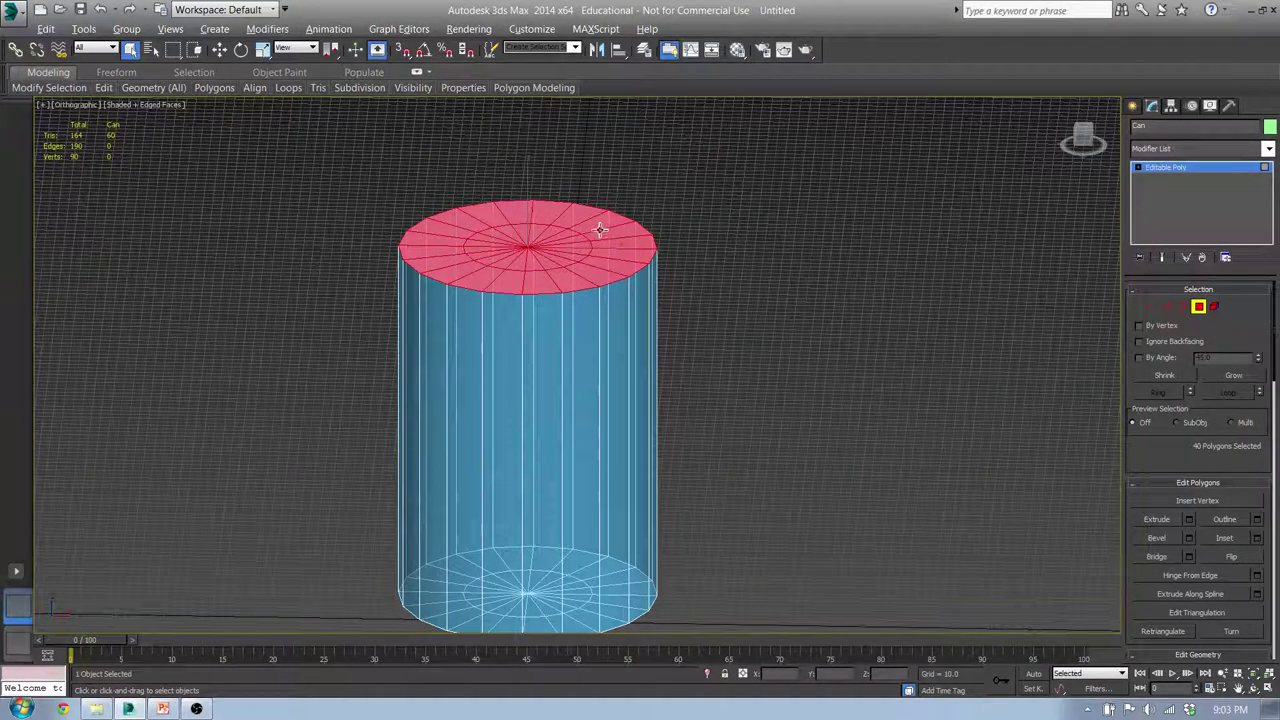
key(alt)
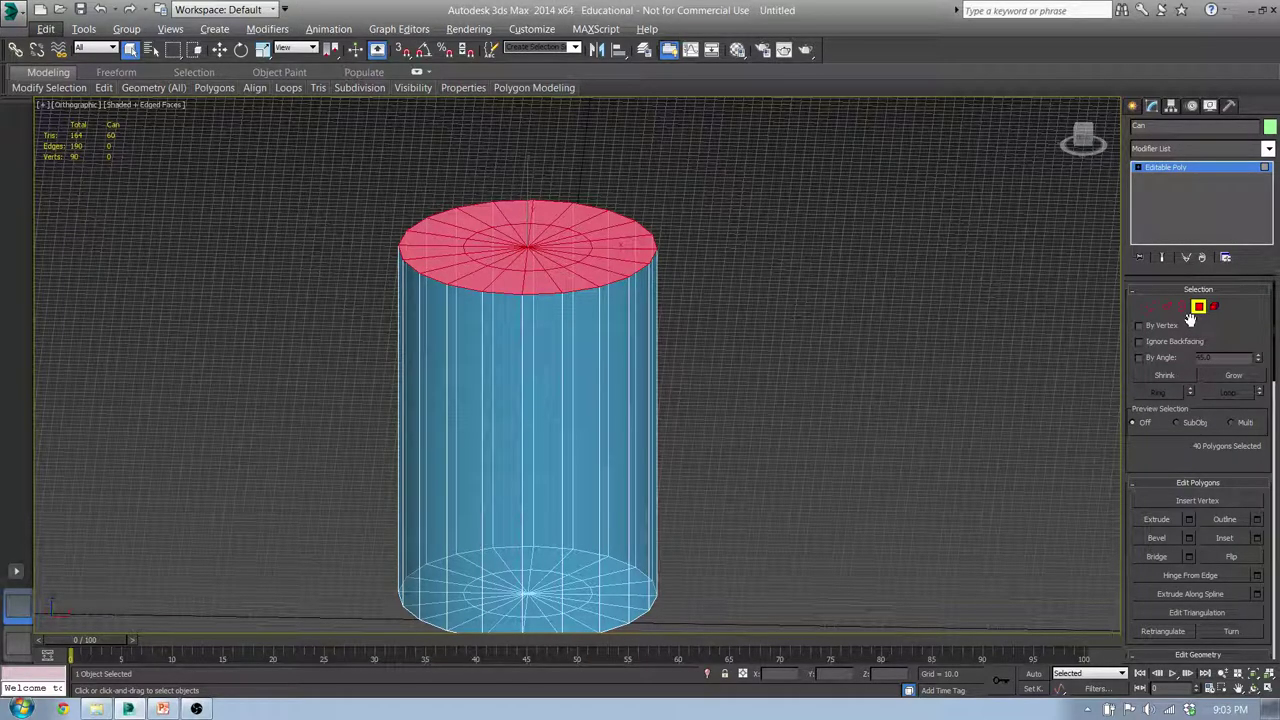
click(1162, 376)
mouse_move(510, 233)
alt+middle_down()
mouse_move(508, 263)
mouse_move(508, 240)
alt+middle_up()
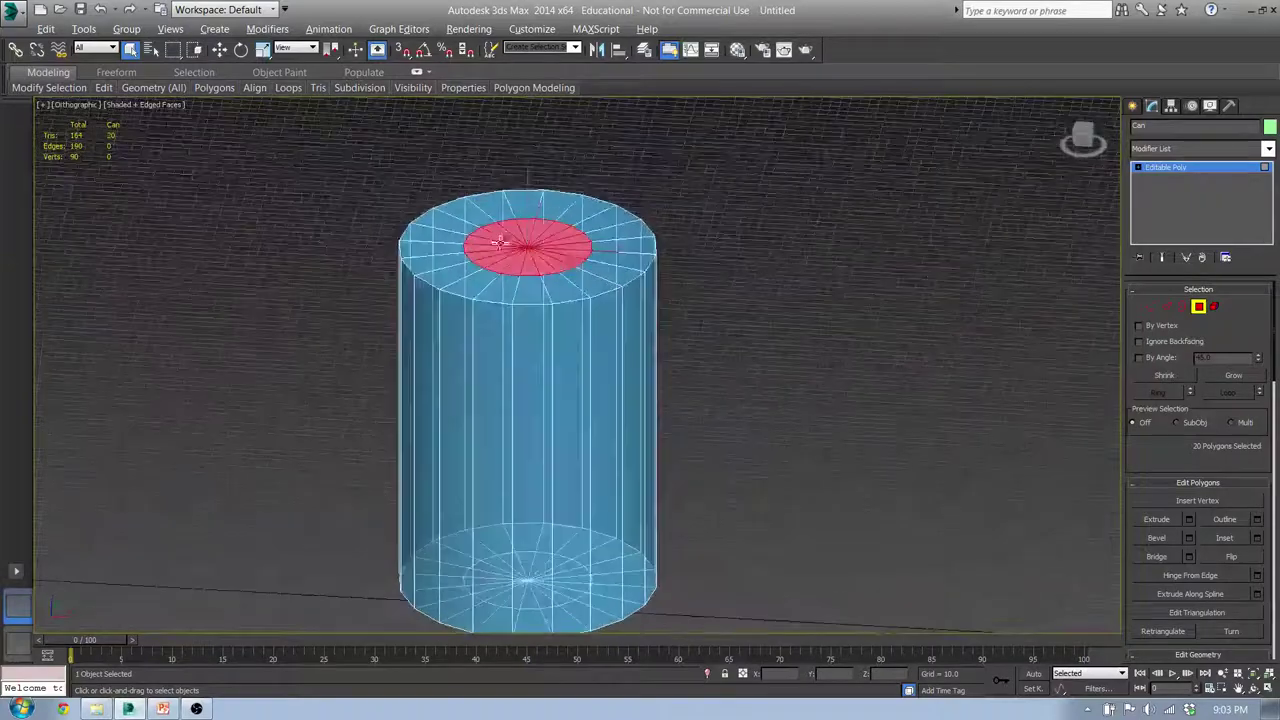
click(1236, 376)
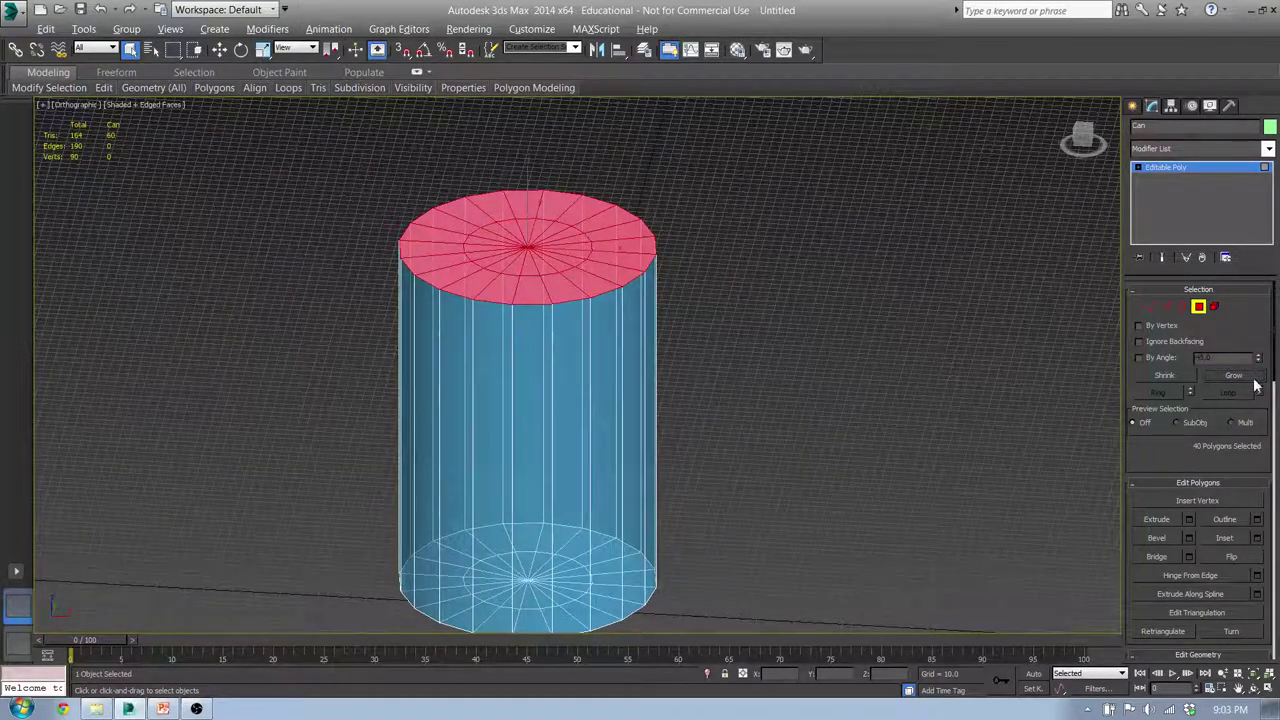
- Grow the top cap selection once more to include the can's side polygons and inspect it from above
alt+middle_drag(571, 363, 870, 365)
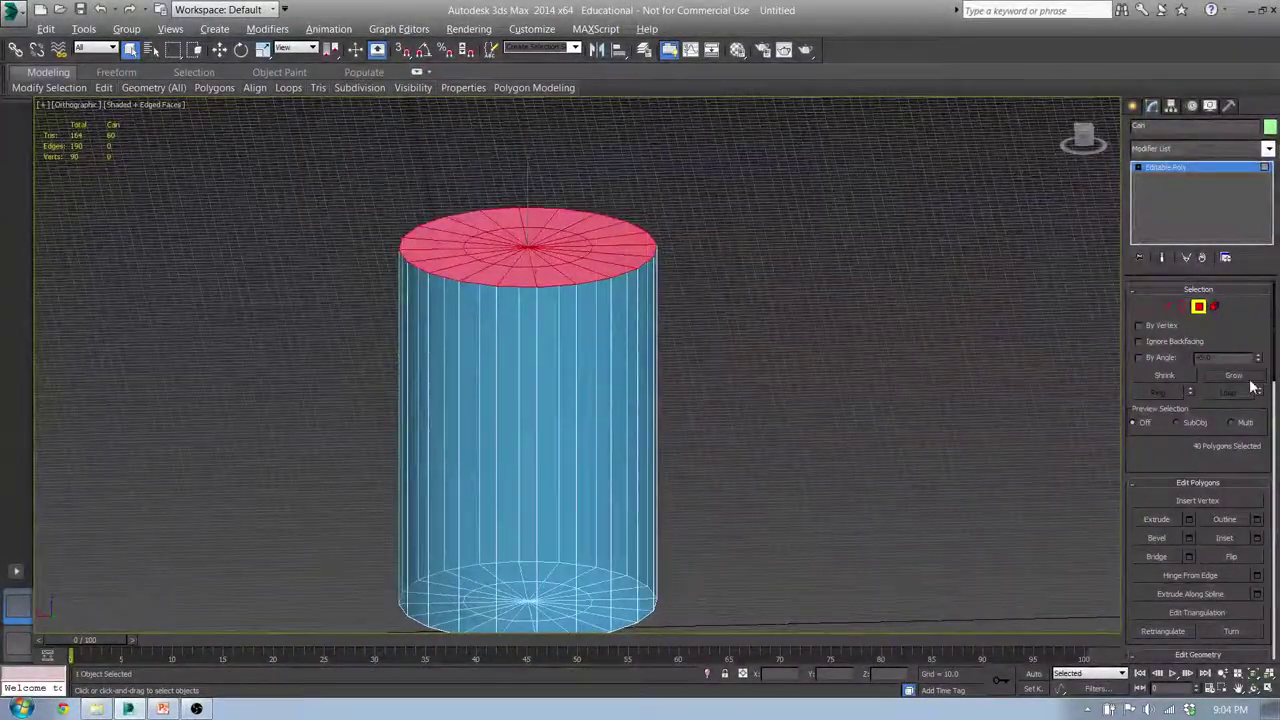
click(1234, 375)
alt+middle_drag(726, 372, 677, 394)
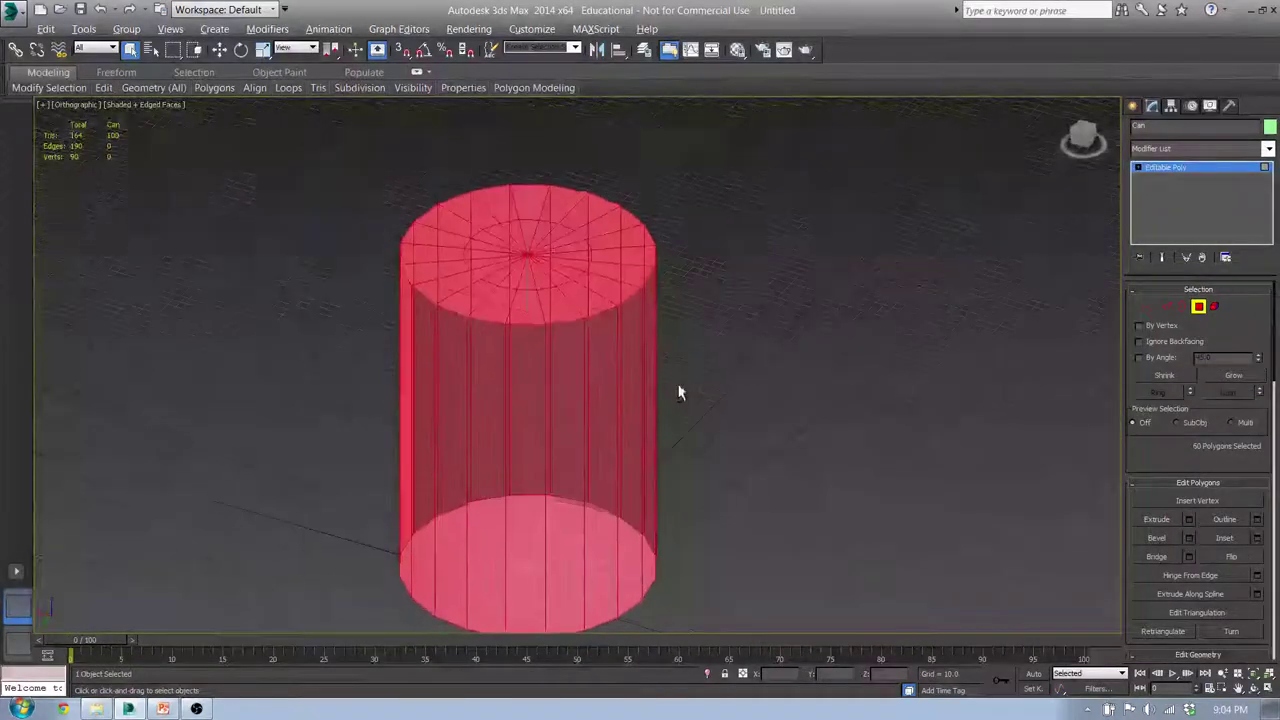
- Grow the polygon selection over the entire can and reduce it to the top cap's 20 inner triangles
click(1234, 377)
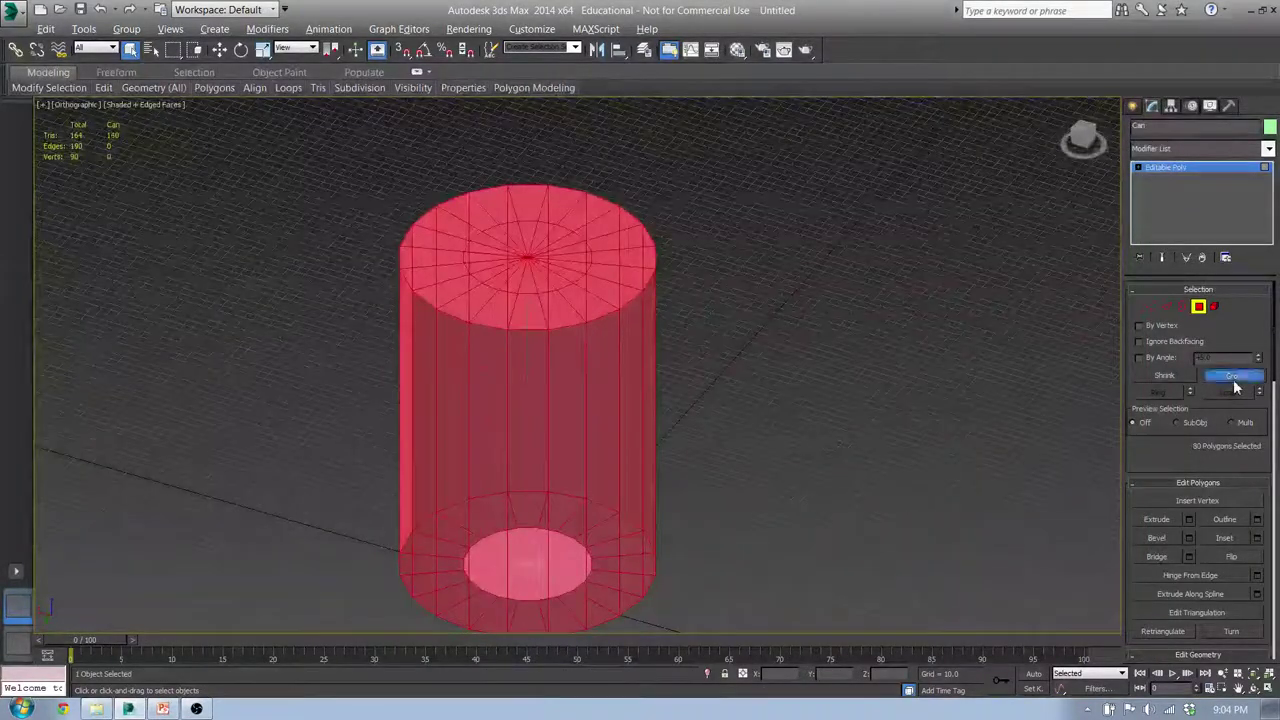
click(1234, 378)
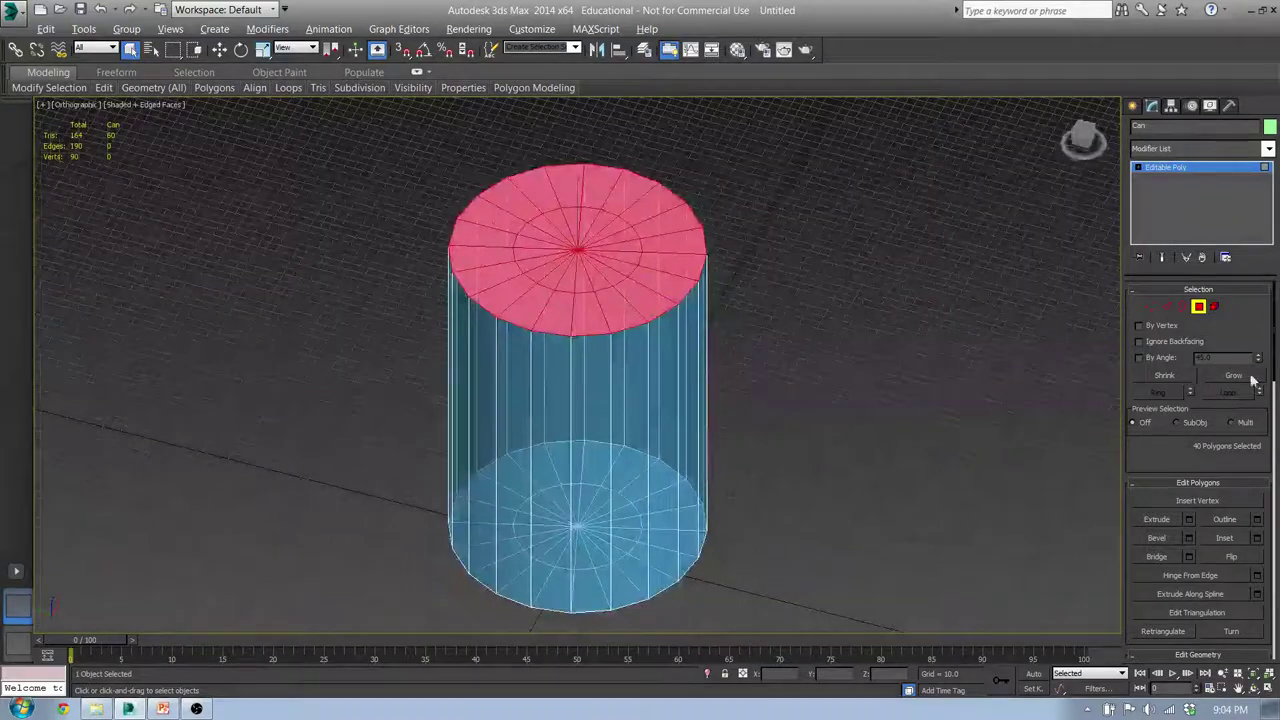
click(1164, 376)
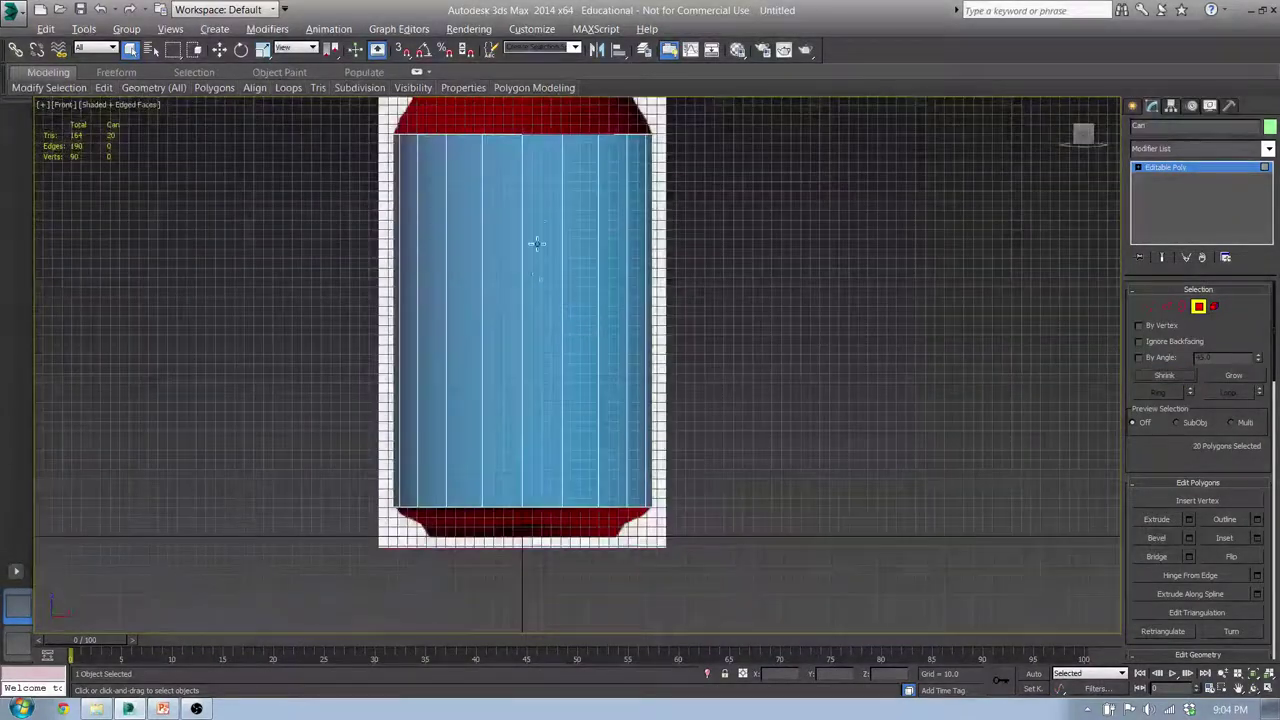
- Raise the selected inner cap triangles in the Front view to Z about 471.8, the base of the reference can's neck
middle_drag(537, 243, 512, 490)
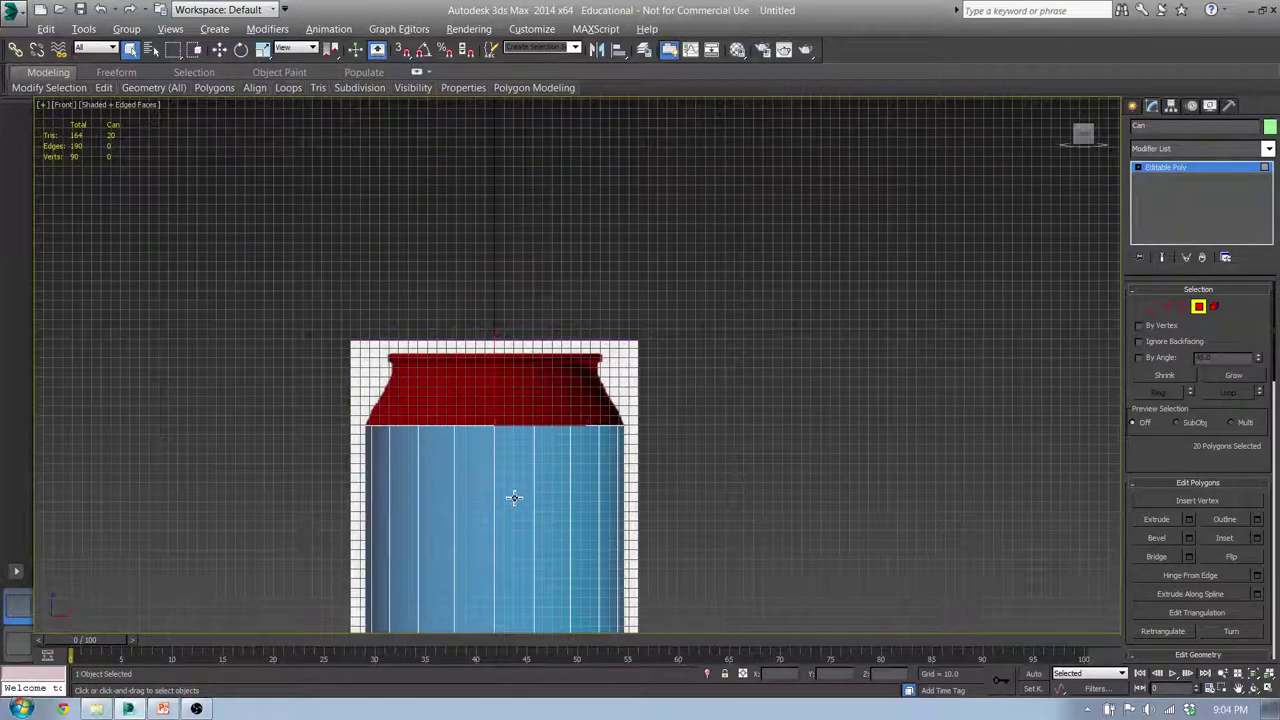
key(w)
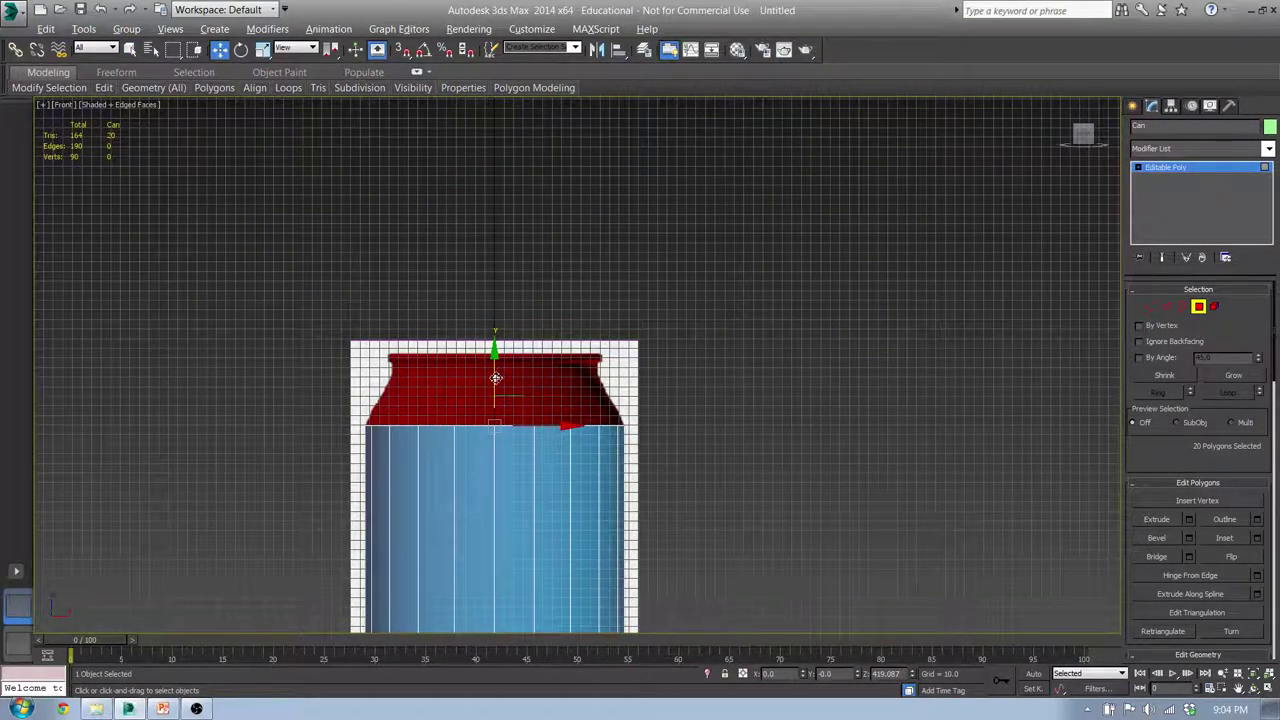
drag(496, 378, 505, 328)
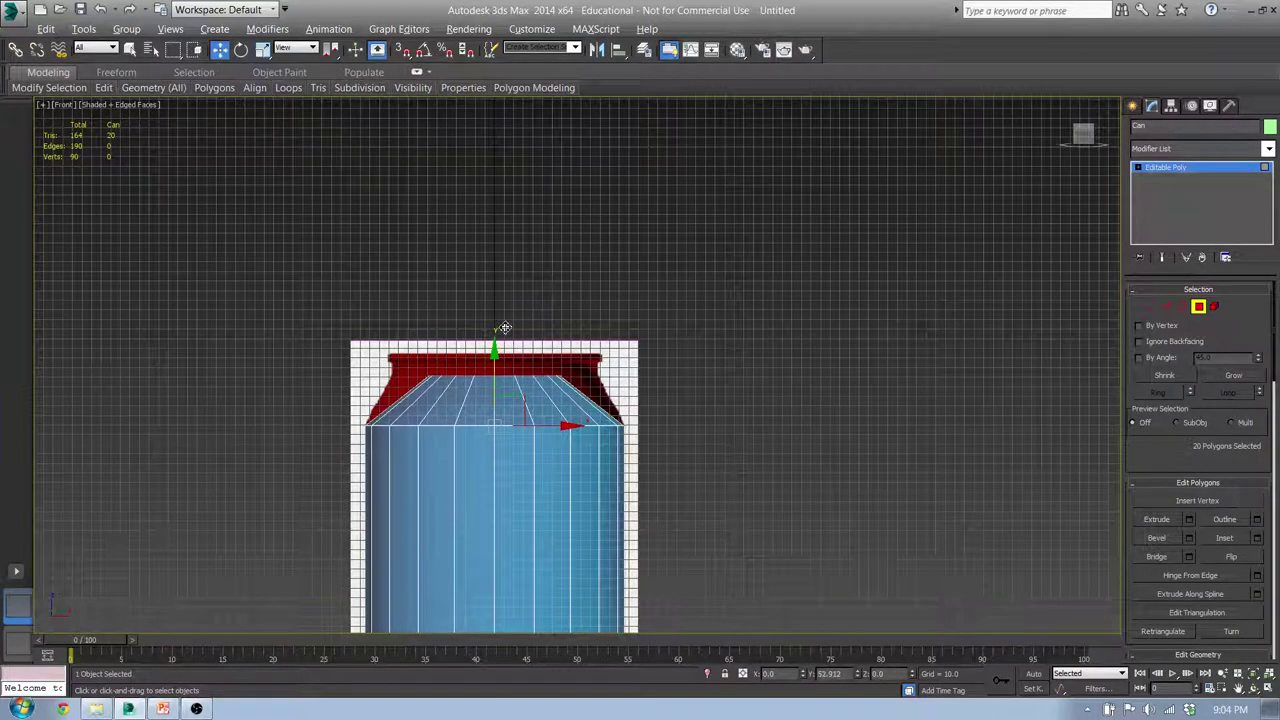
scroll(494, 353, up, 5)
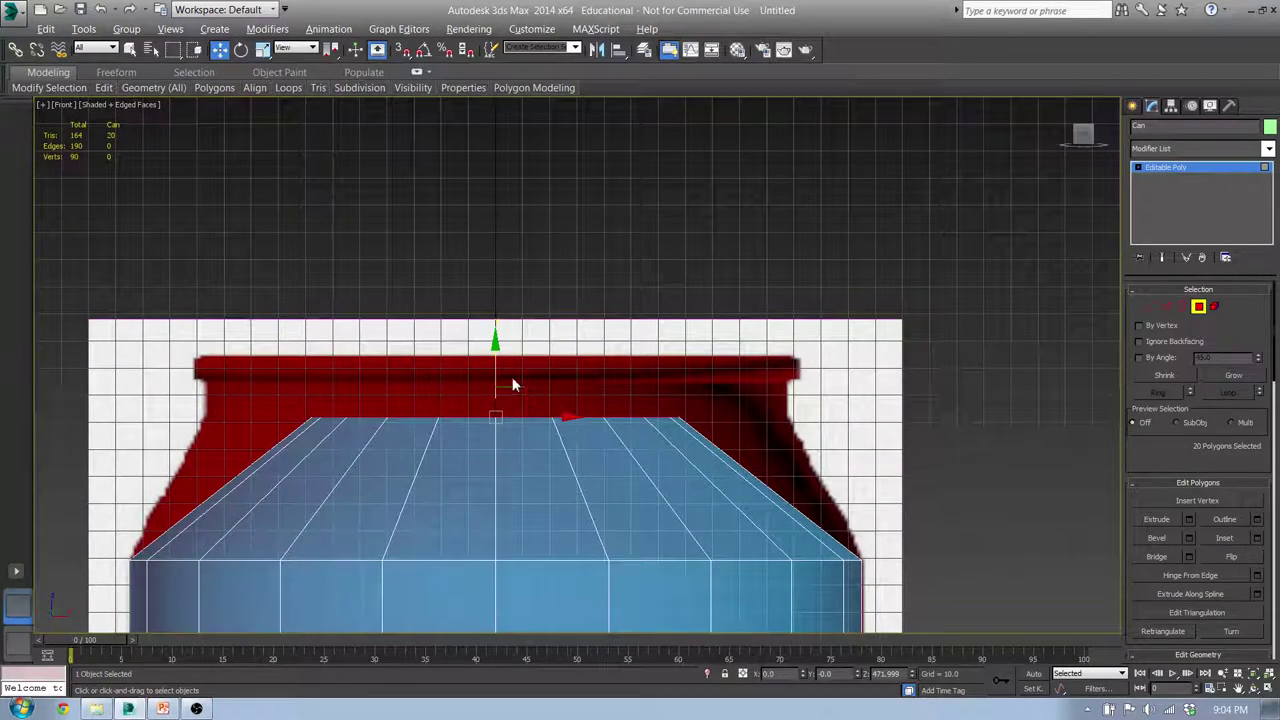
drag(499, 367, 502, 368)
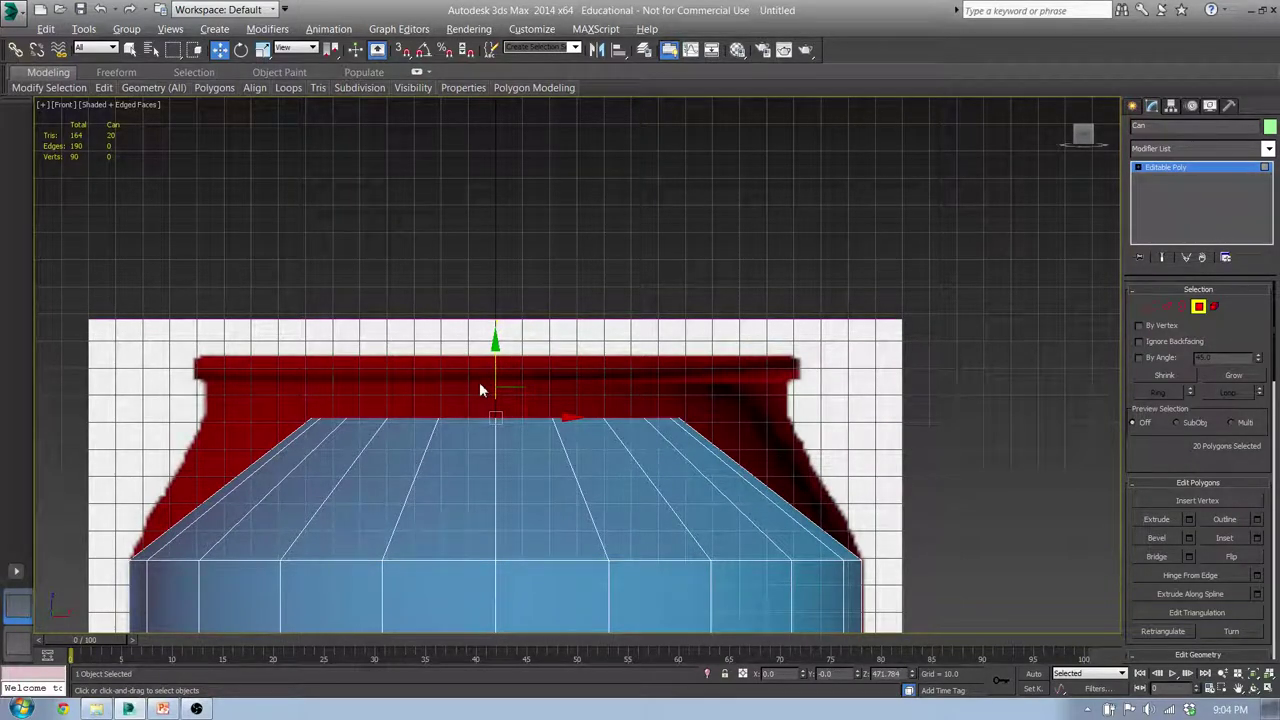
- Scale the raised cap polygons up uniformly until the sloped shoulder matches the reference can's neck width
key(r)
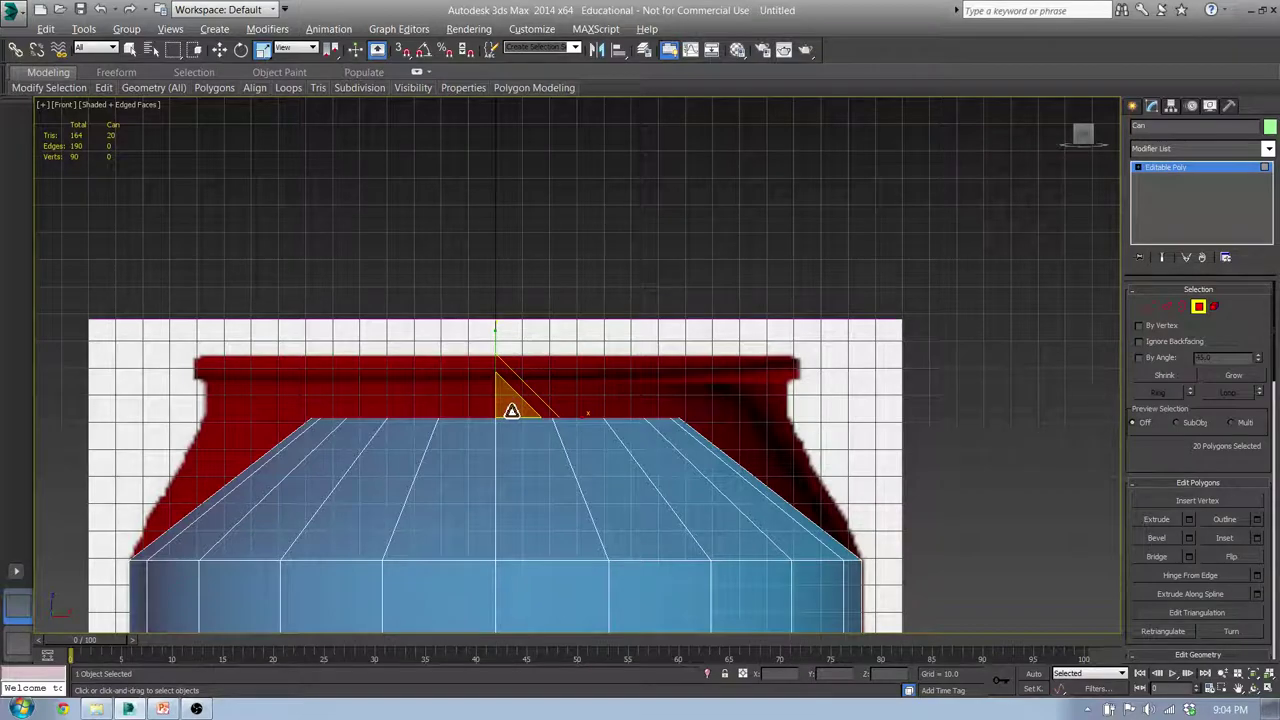
drag(511, 411, 566, 380)
alt+middle_drag(646, 369, 554, 404)
key(f)
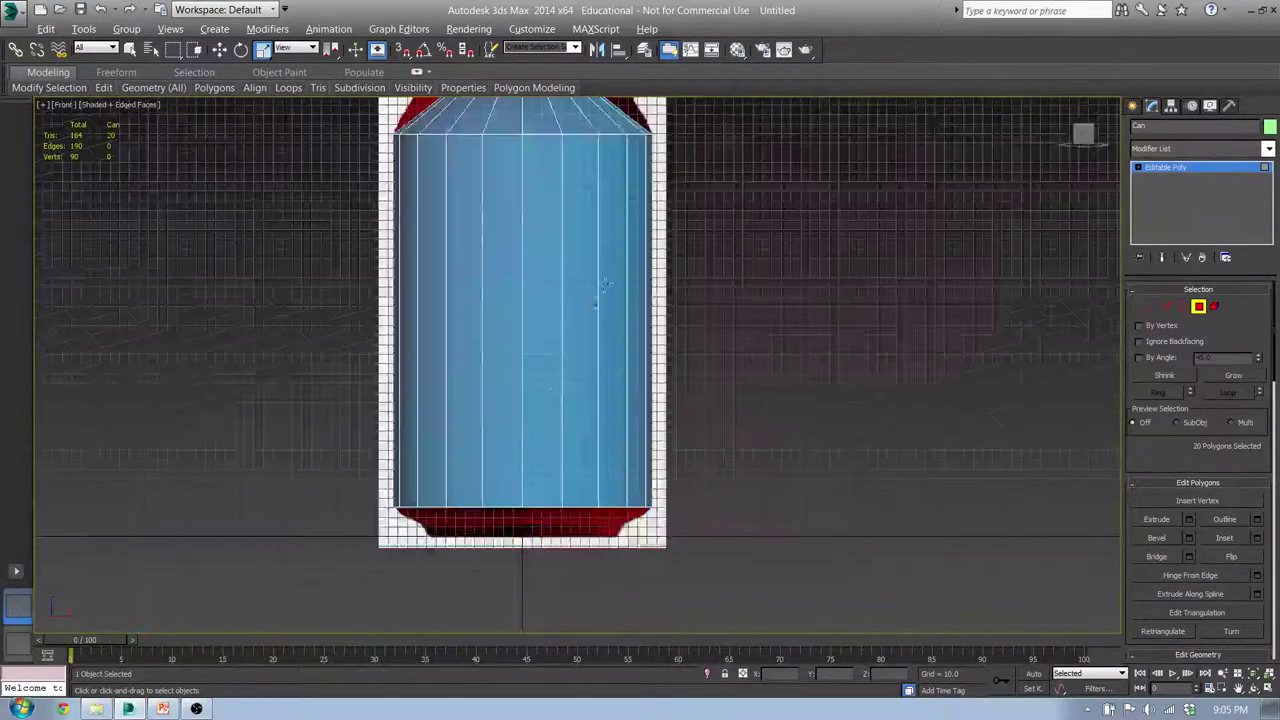
scroll(540, 390, up, 5)
drag(457, 331, 533, 292)
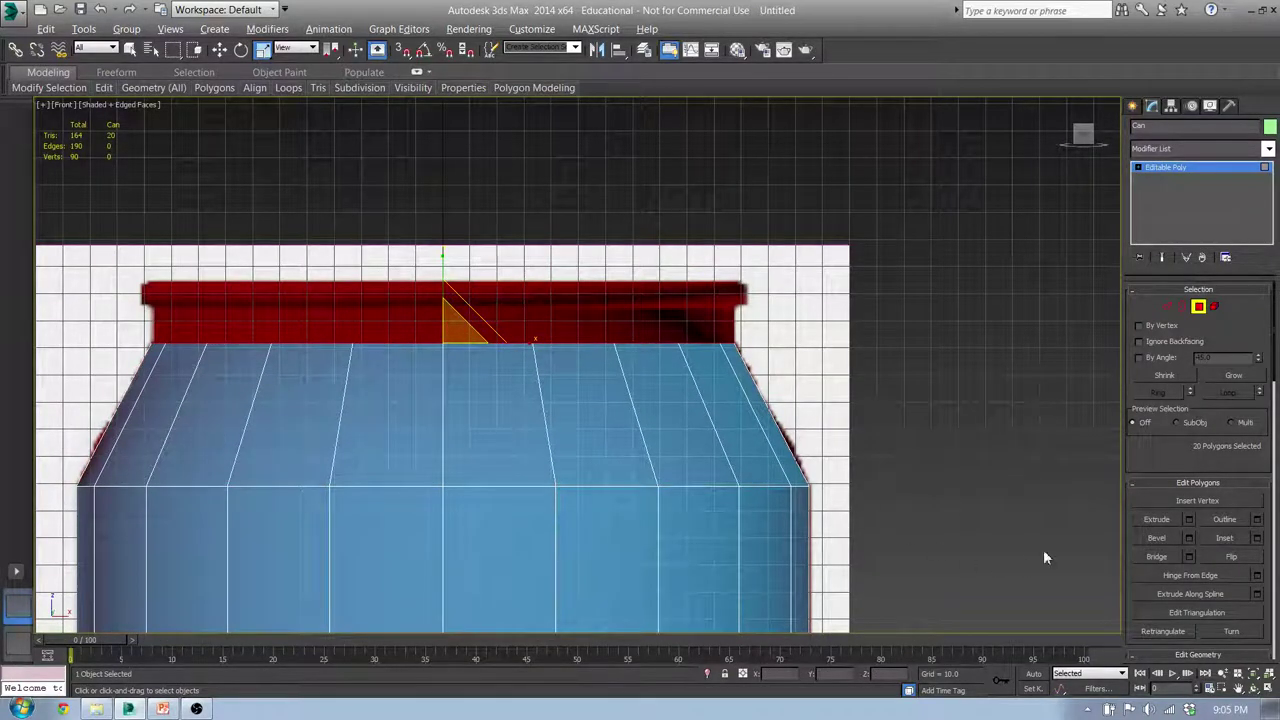
- Extrude the selected top polygons straight upward past the upper edge of the reference image
alt+middle_drag(686, 368, 606, 367)
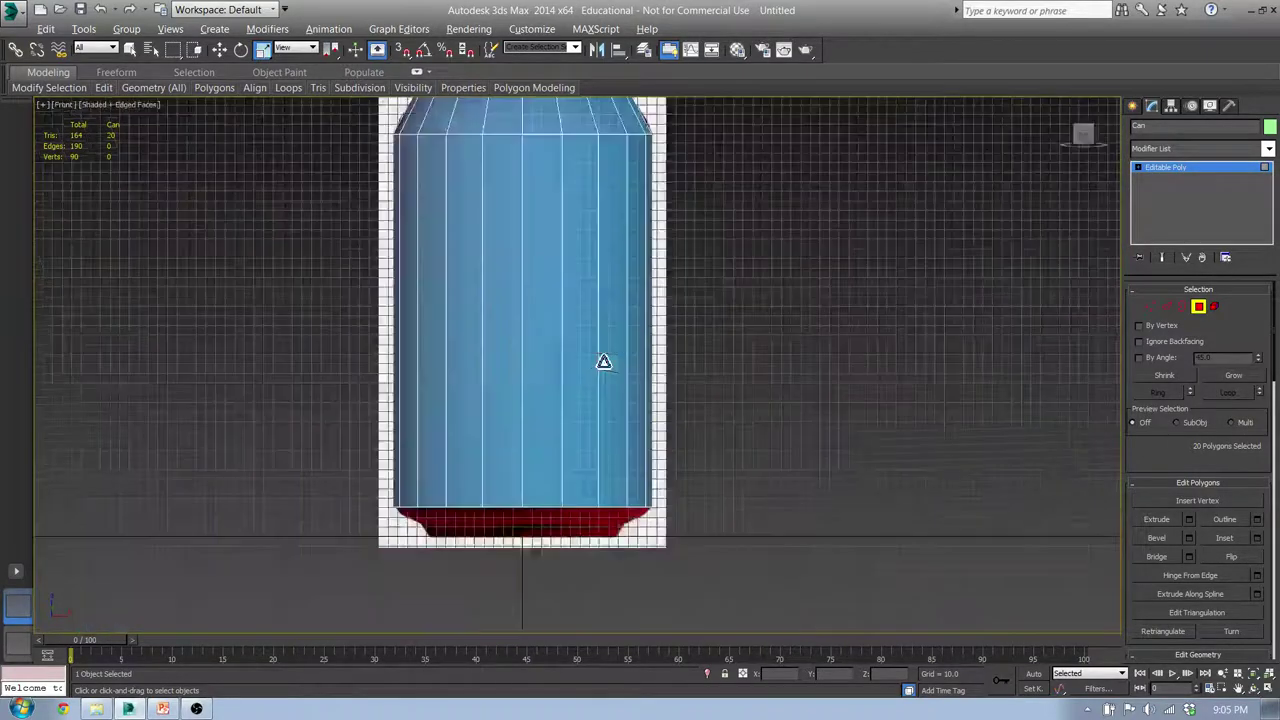
key(f)
middle_drag(614, 187, 560, 489)
scroll(477, 404, up, 3)
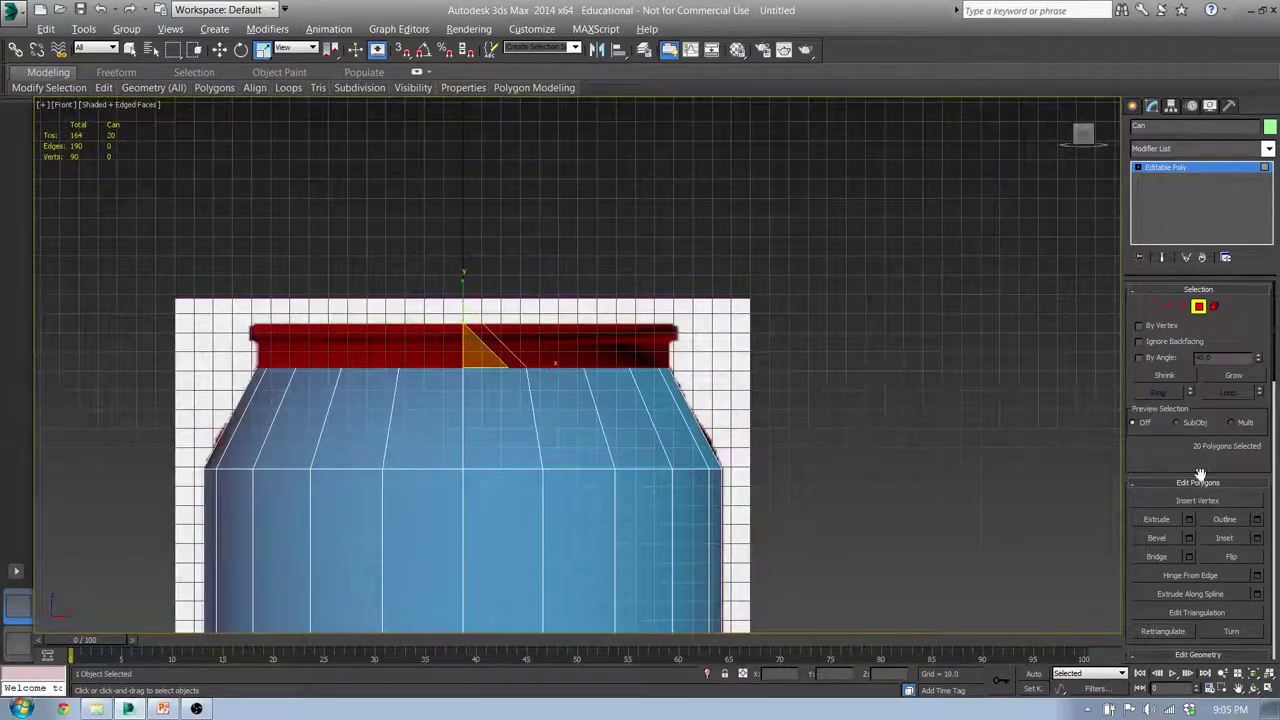
click(1190, 519)
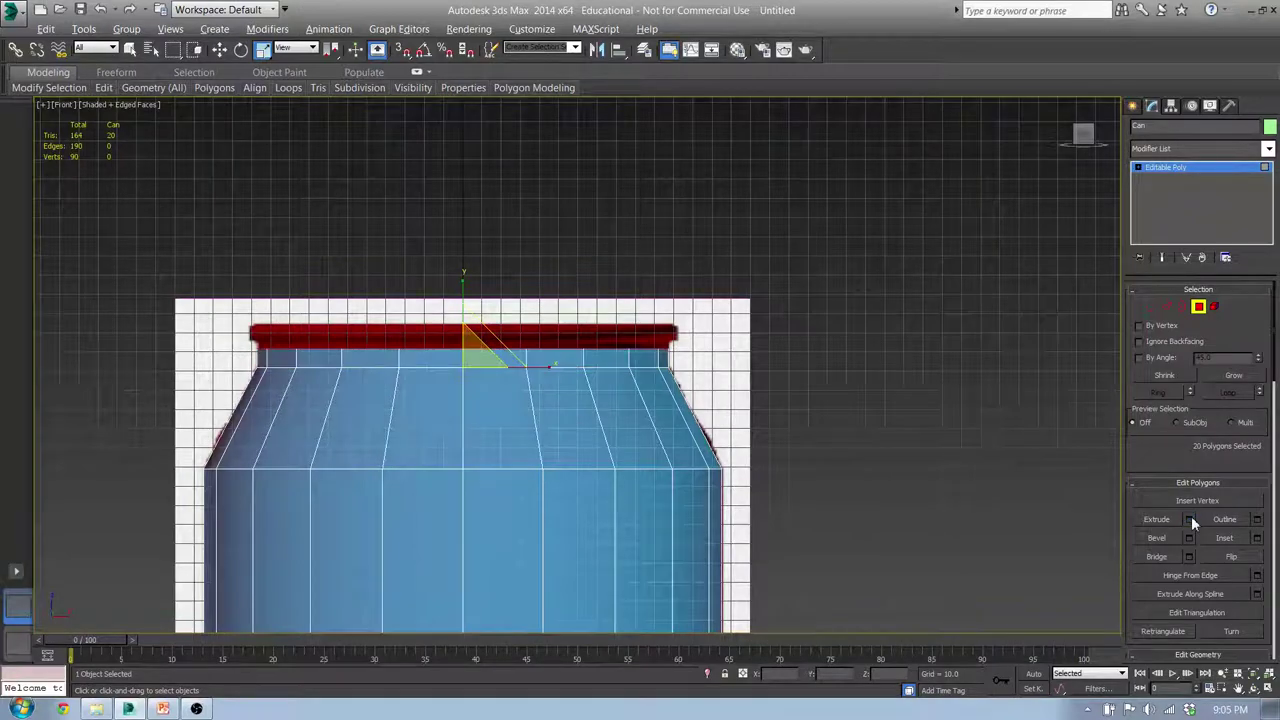
middle_drag(356, 352, 439, 304)
scroll(529, 272, up, 2)
scroll(519, 396, down, 1)
scroll(566, 405, down, 2)
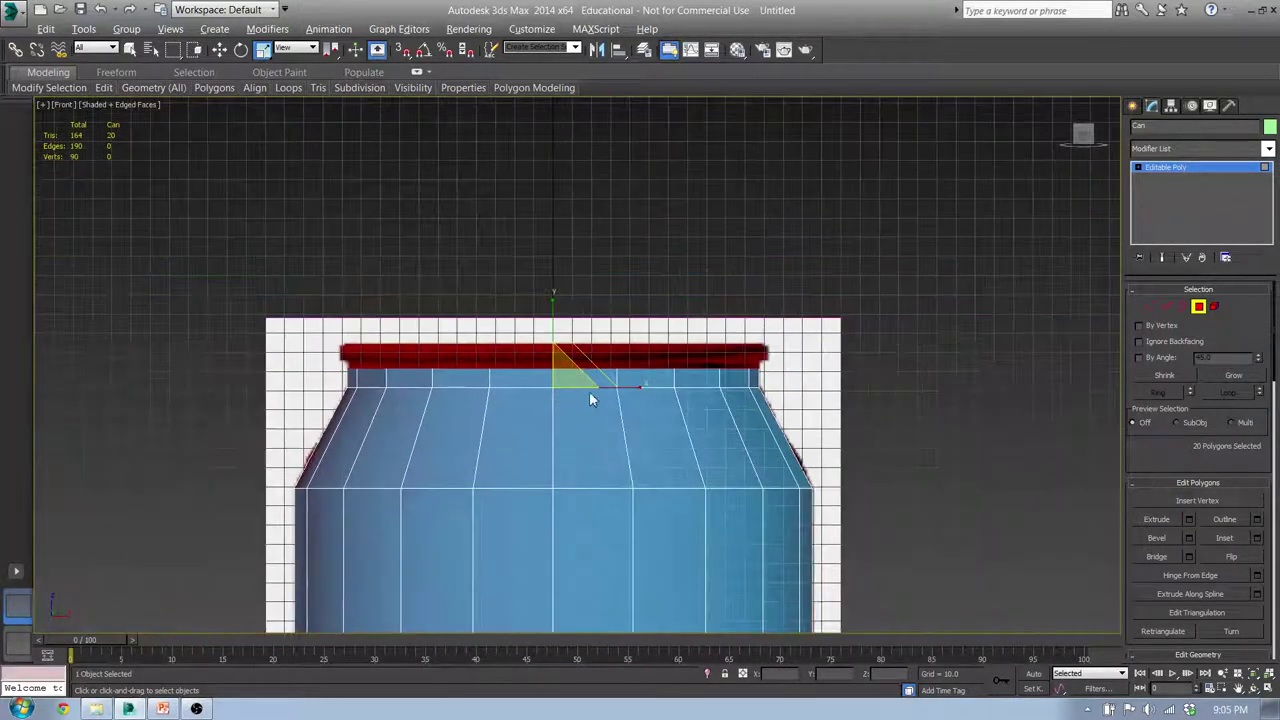
drag(590, 385, 603, 225)
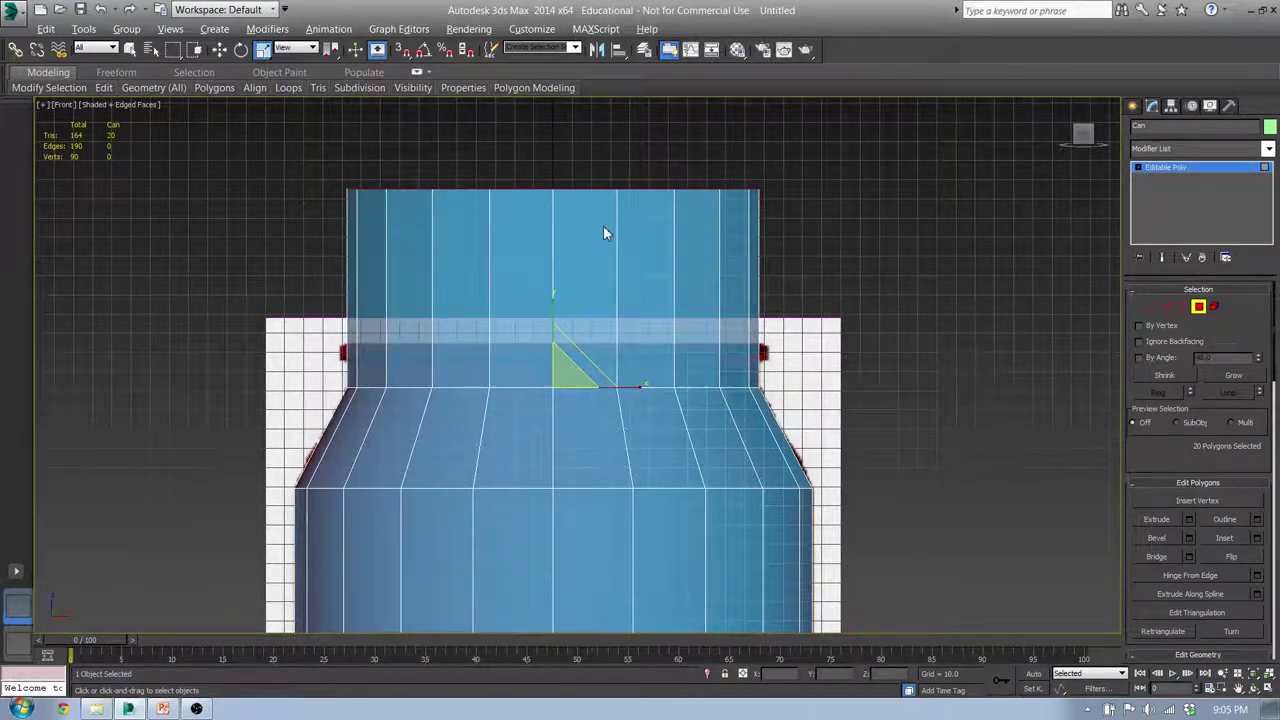
right_click(587, 413)
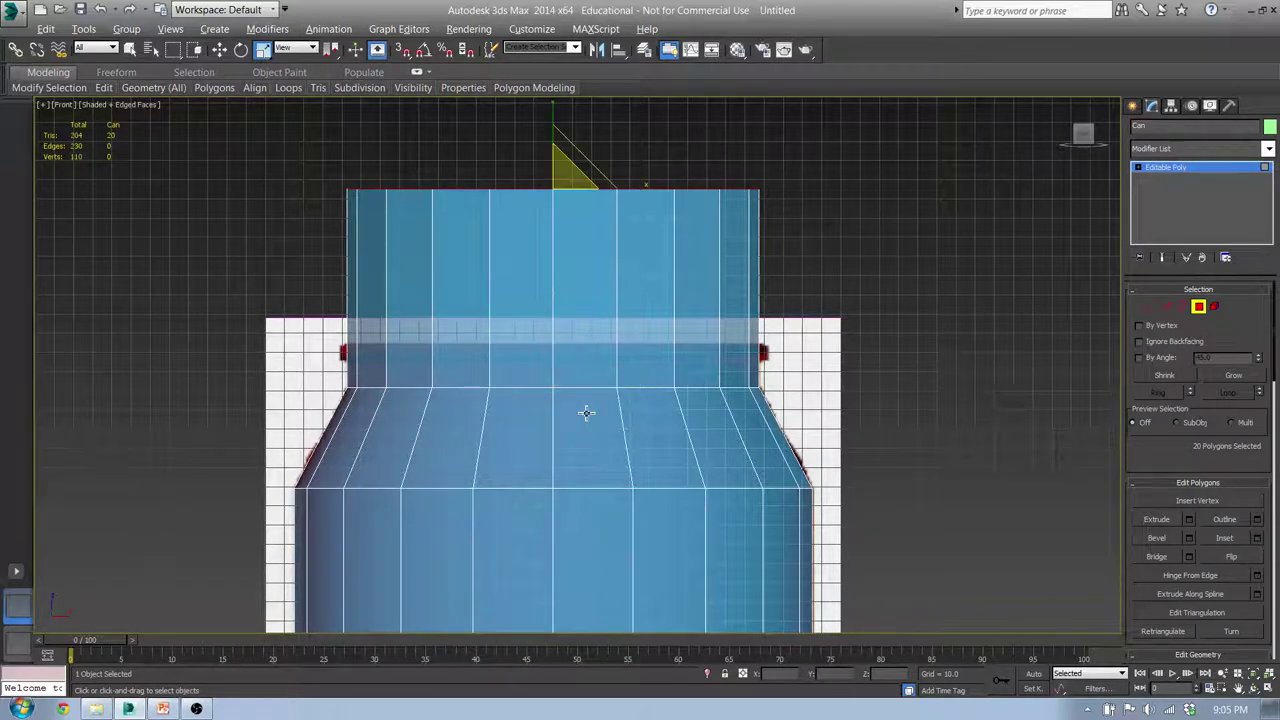
- Lower the extruded cap to Z about 485.2, at the underside of the reference can's rim, and check the neck edge
key(w)
drag(559, 139, 576, 312)
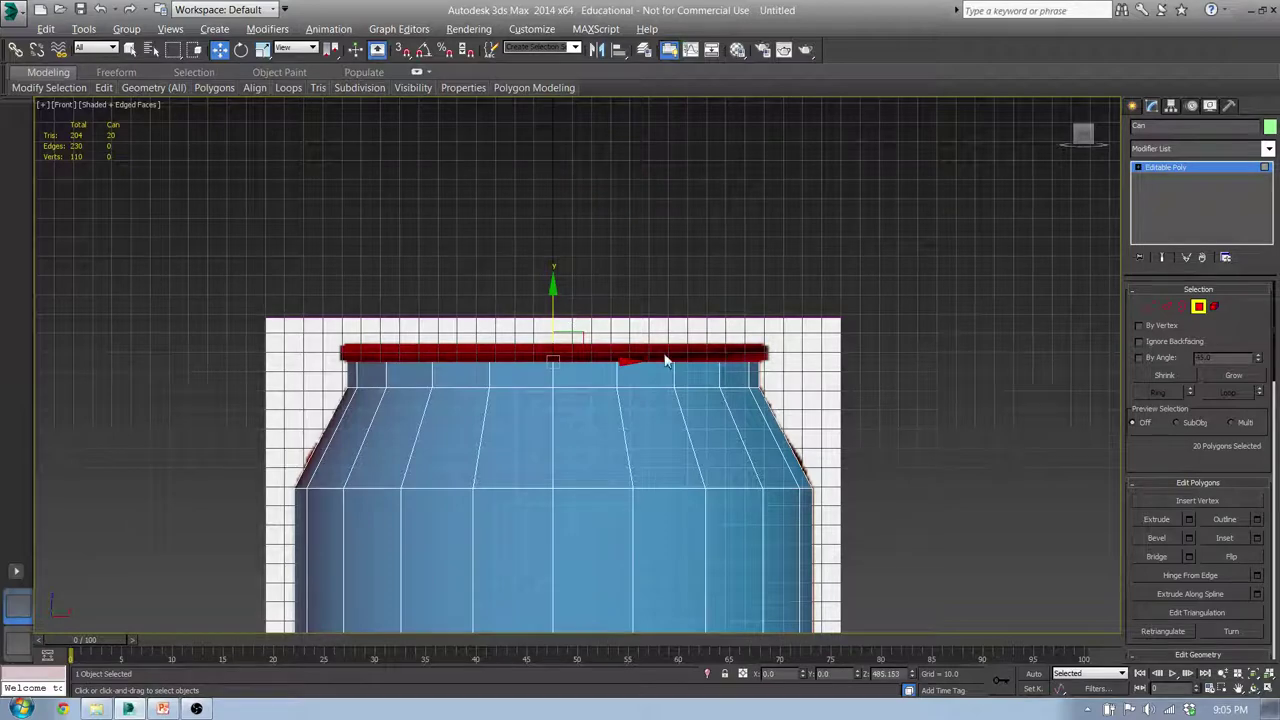
middle_drag(503, 396, 556, 388)
scroll(354, 363, up, 3)
scroll(507, 396, up, 2)
scroll(497, 378, up, 2)
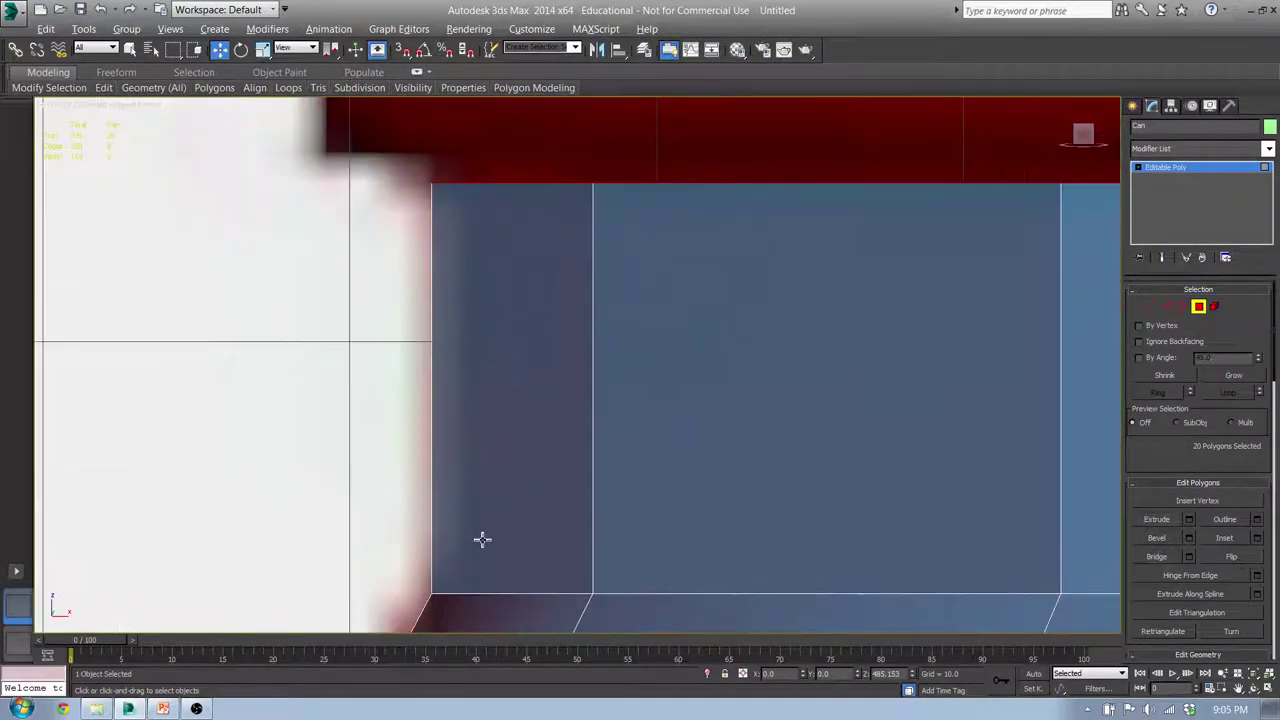
scroll(469, 389, down, 5)
scroll(792, 396, down, 3)
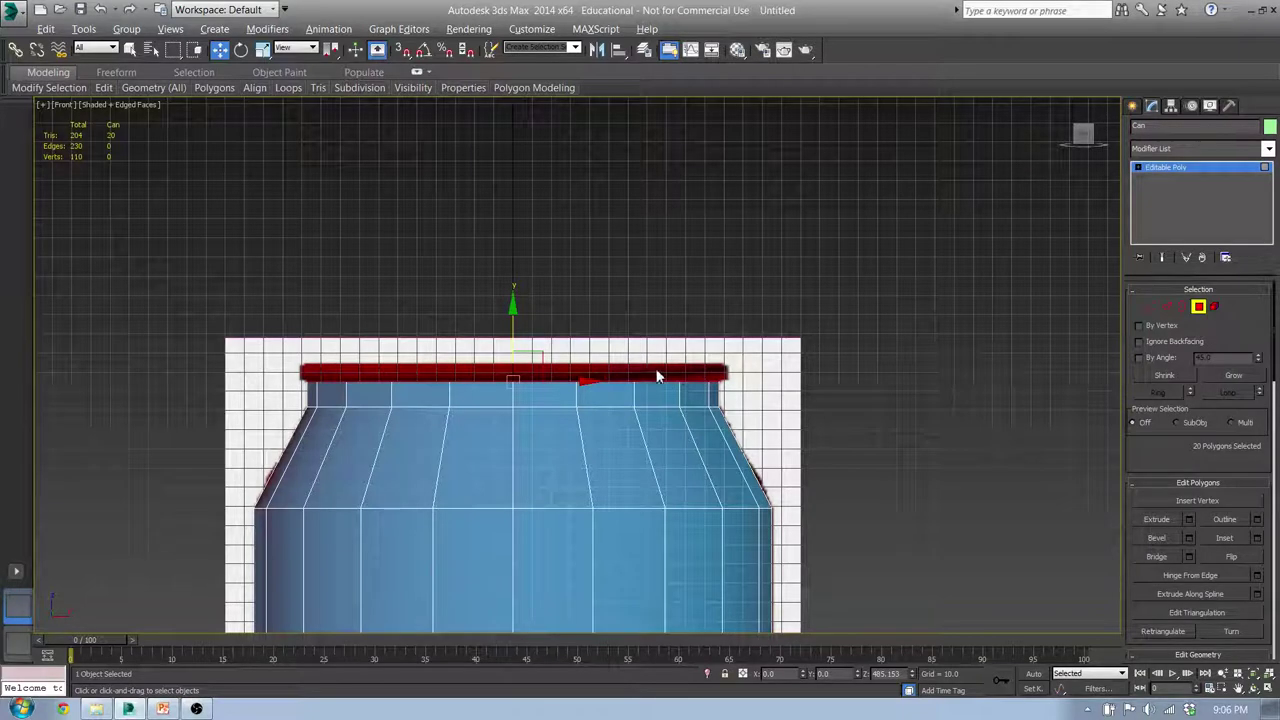
- Extrude the cap polygons again up to the top of the reference rim, at Z about 494.5
click(1189, 518)
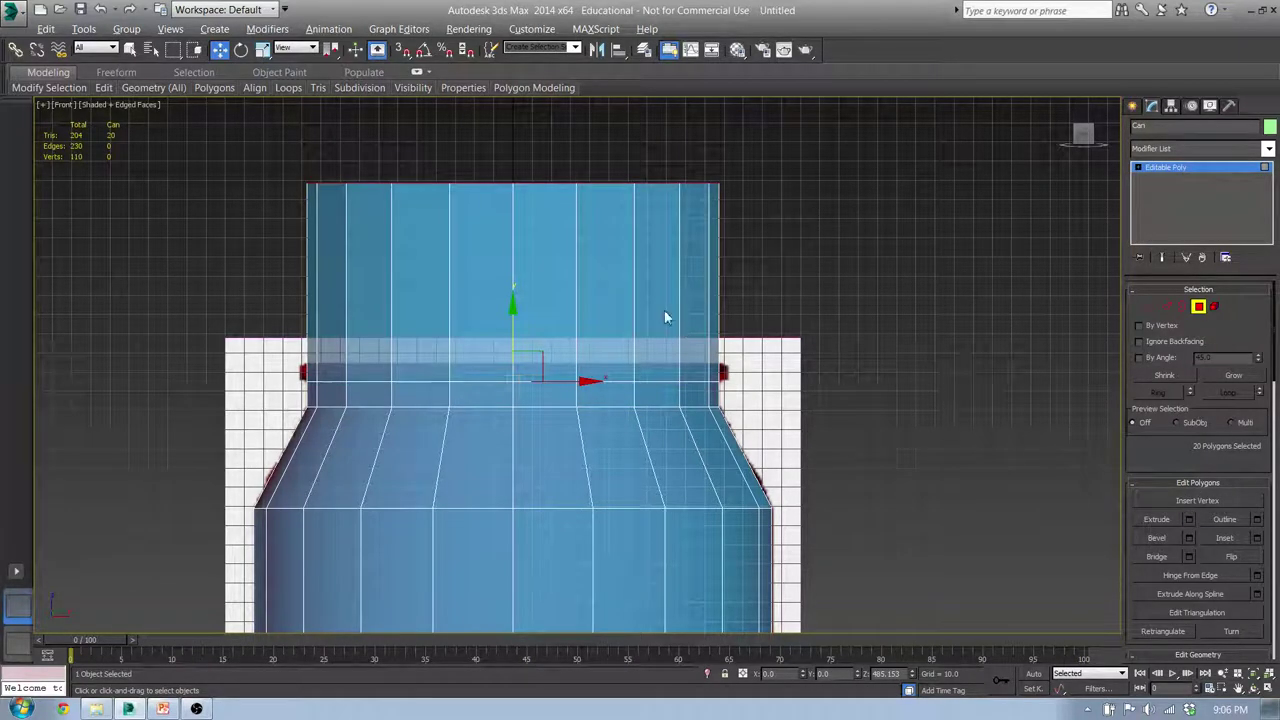
drag(586, 396, 621, 578)
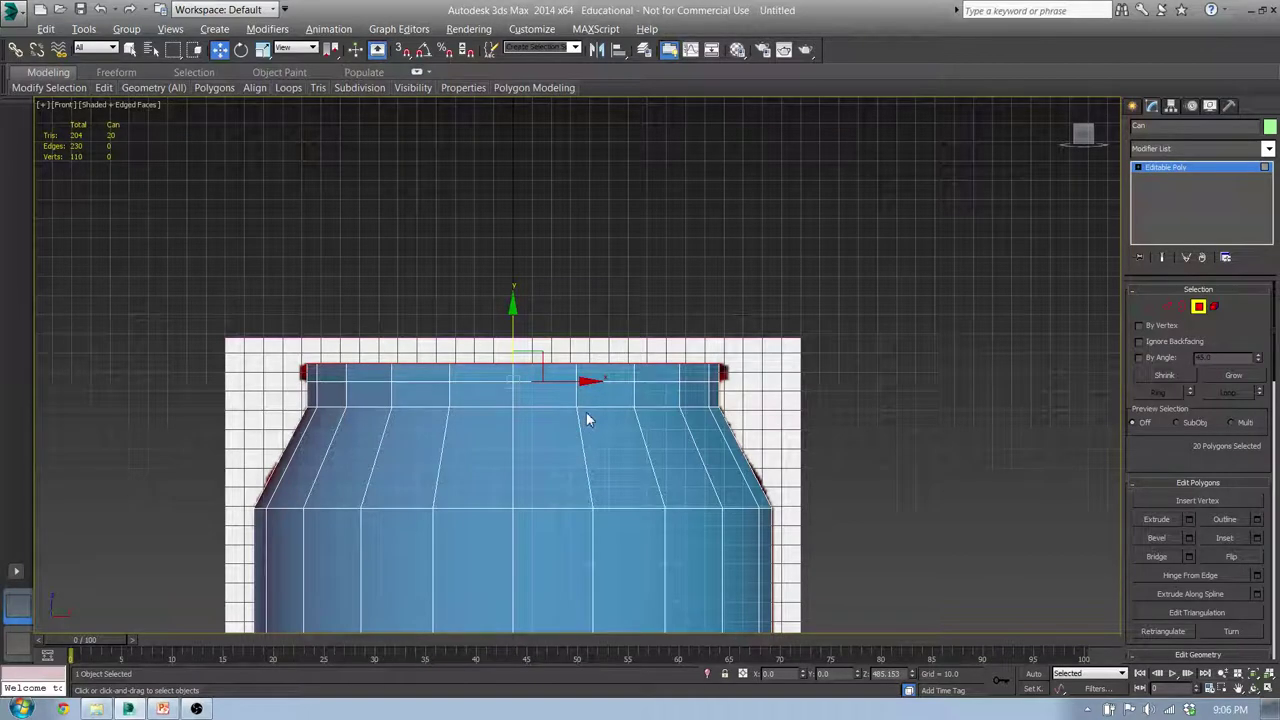
key(shift+e)
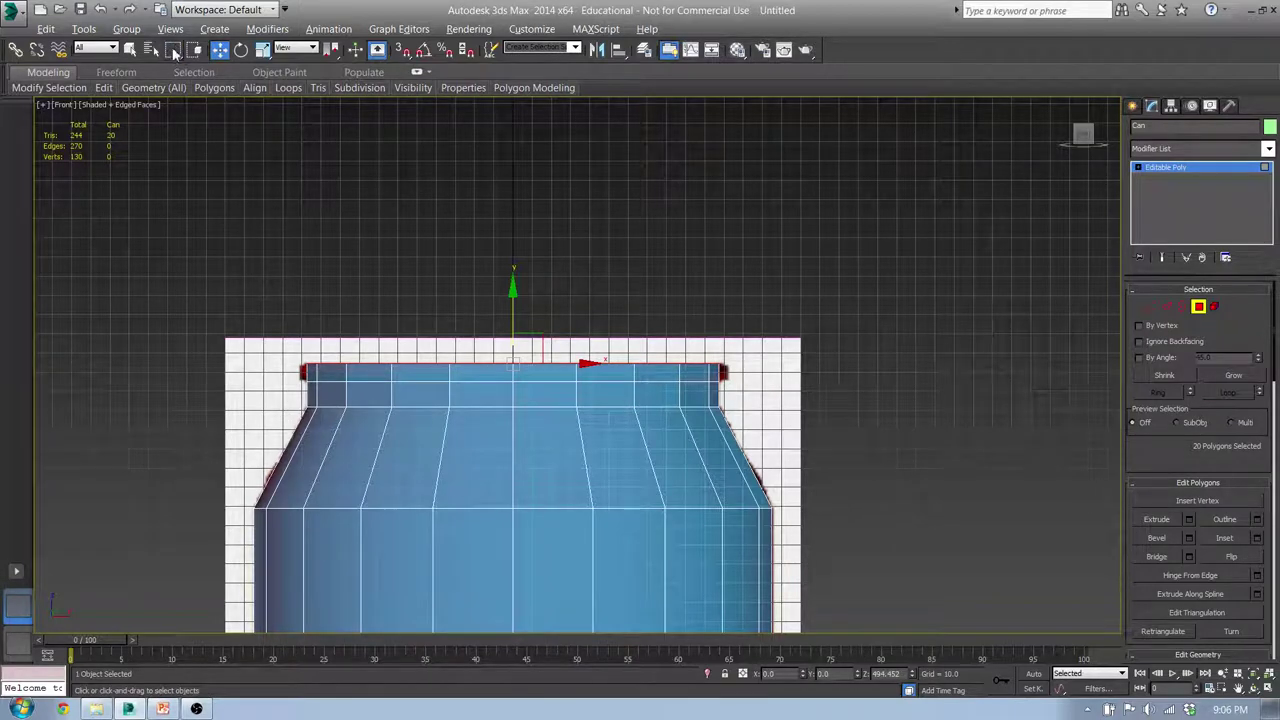
- Clear the cap selection, region-select only the thin band of side polygons around the rim, and check it in the Front view
drag(782, 147, 1024, 326)
drag(932, 330, 928, 331)
middle_drag(634, 362, 705, 305)
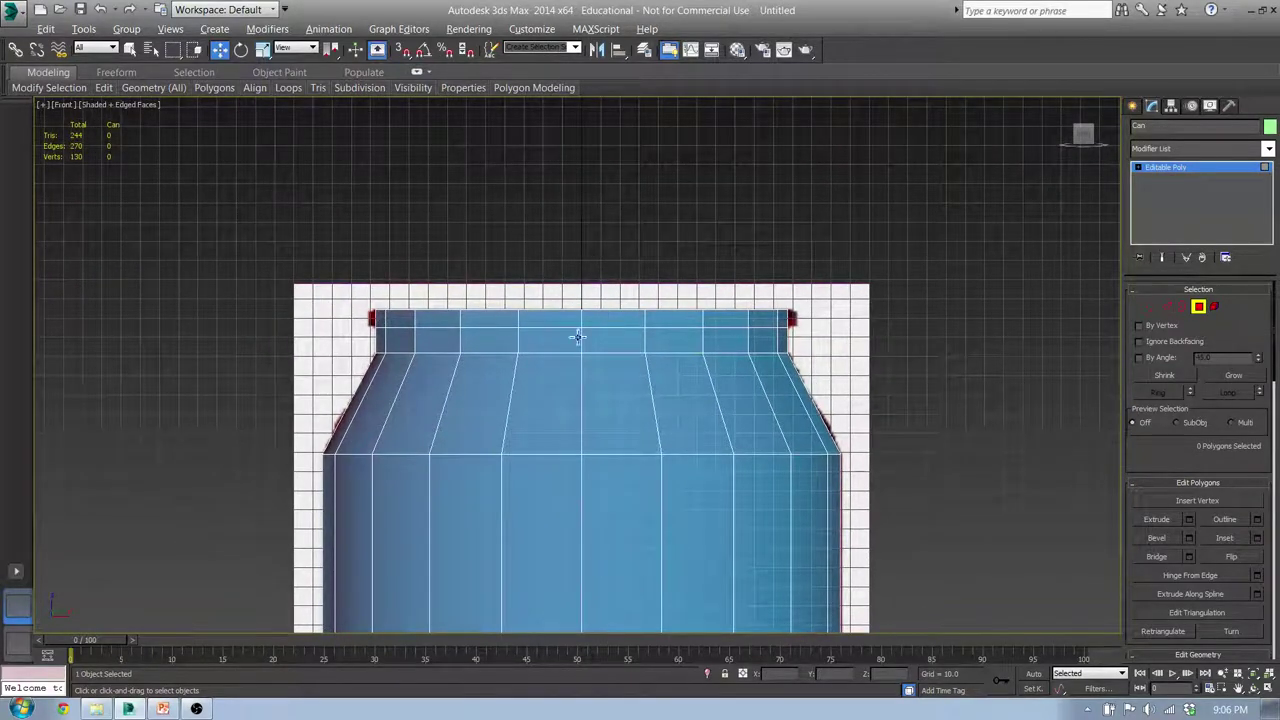
drag(806, 318, 958, 321)
drag(1079, 310, 846, 323)
drag(407, 333, 307, 329)
alt+middle_drag(310, 316, 623, 269)
key(f)
middle_drag(551, 206, 489, 417)
scroll(423, 274, up, 3)
scroll(478, 338, up, 4)
middle_drag(478, 338, 593, 227)
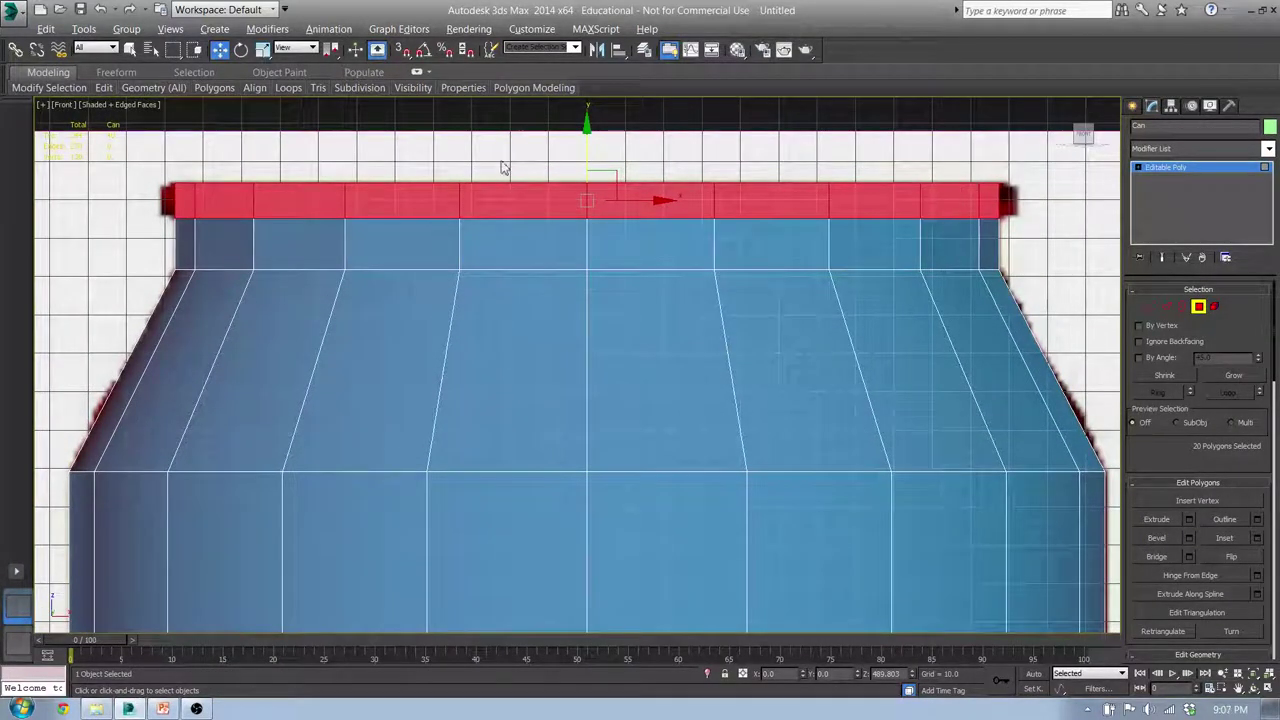
- Start a Bevel with adjustable settings on the selected rim band and compare it with the reference lip in the Front view
middle_drag(860, 318, 803, 313)
scroll(803, 313, down, 3)
alt+middle_drag(703, 243, 750, 290)
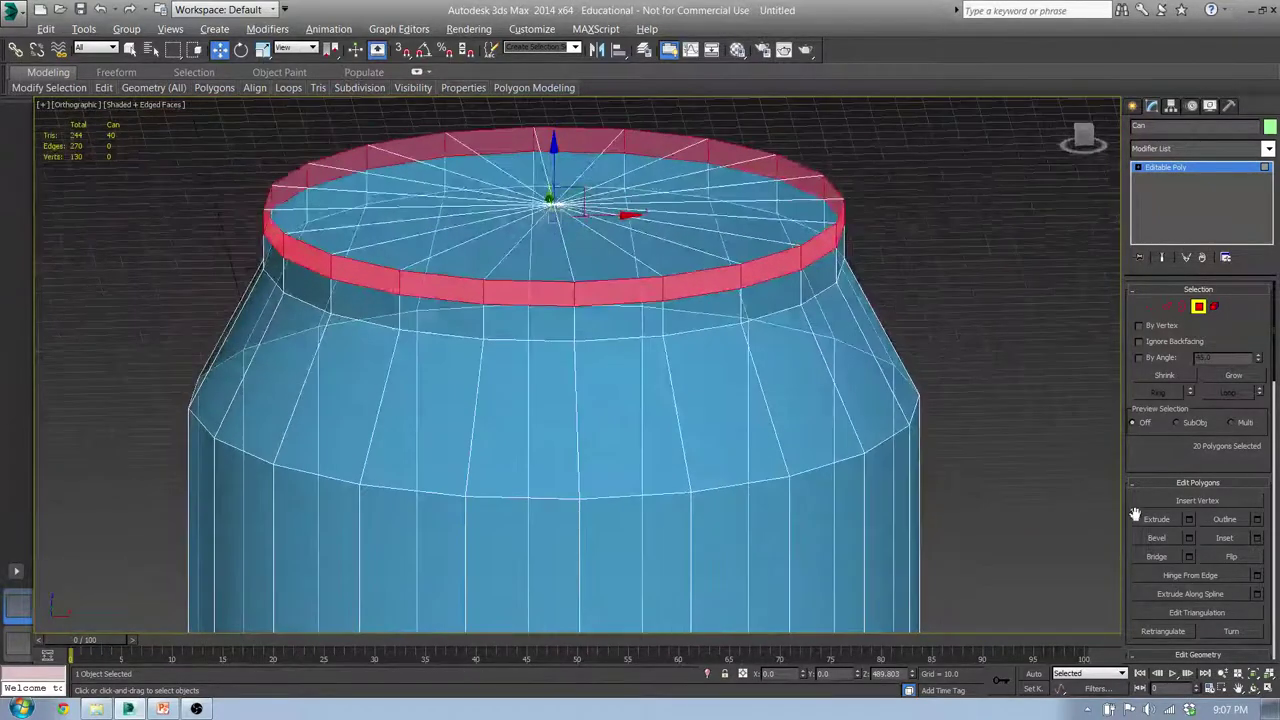
click(1188, 537)
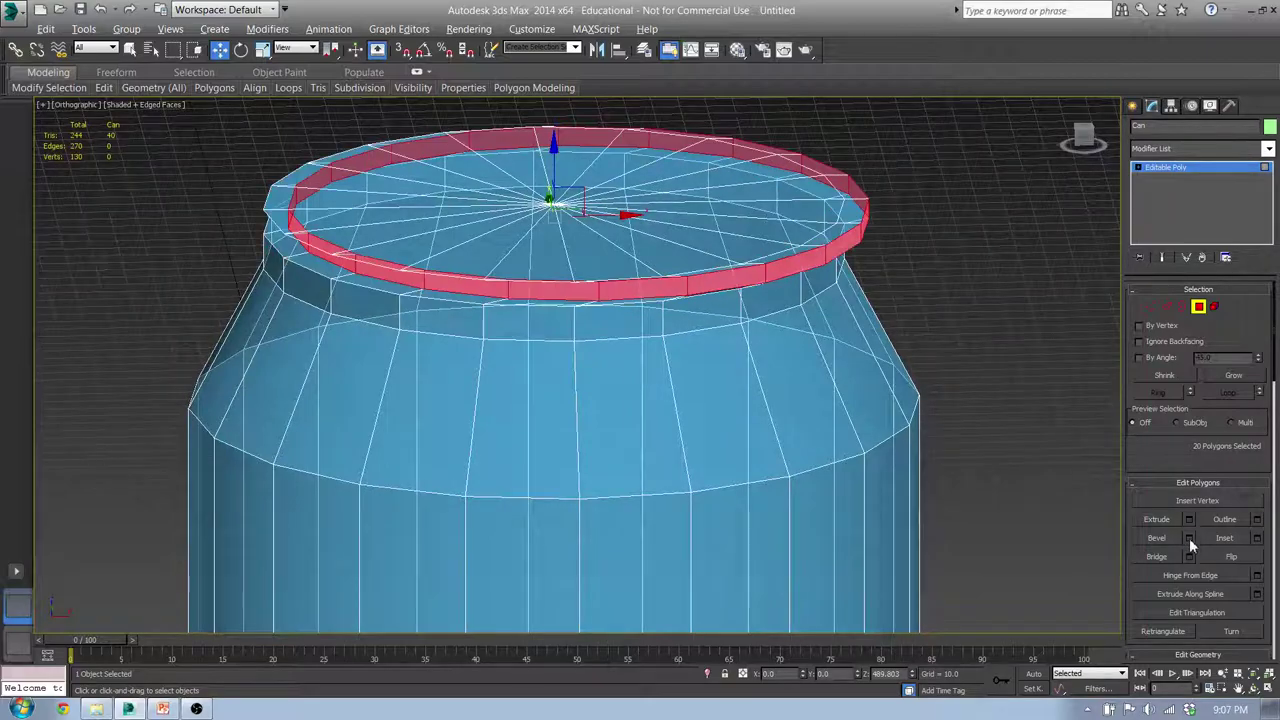
alt+middle_drag(703, 300, 646, 374)
key(f)
scroll(580, 306, up, 6)
middle_drag(737, 206, 877, 248)
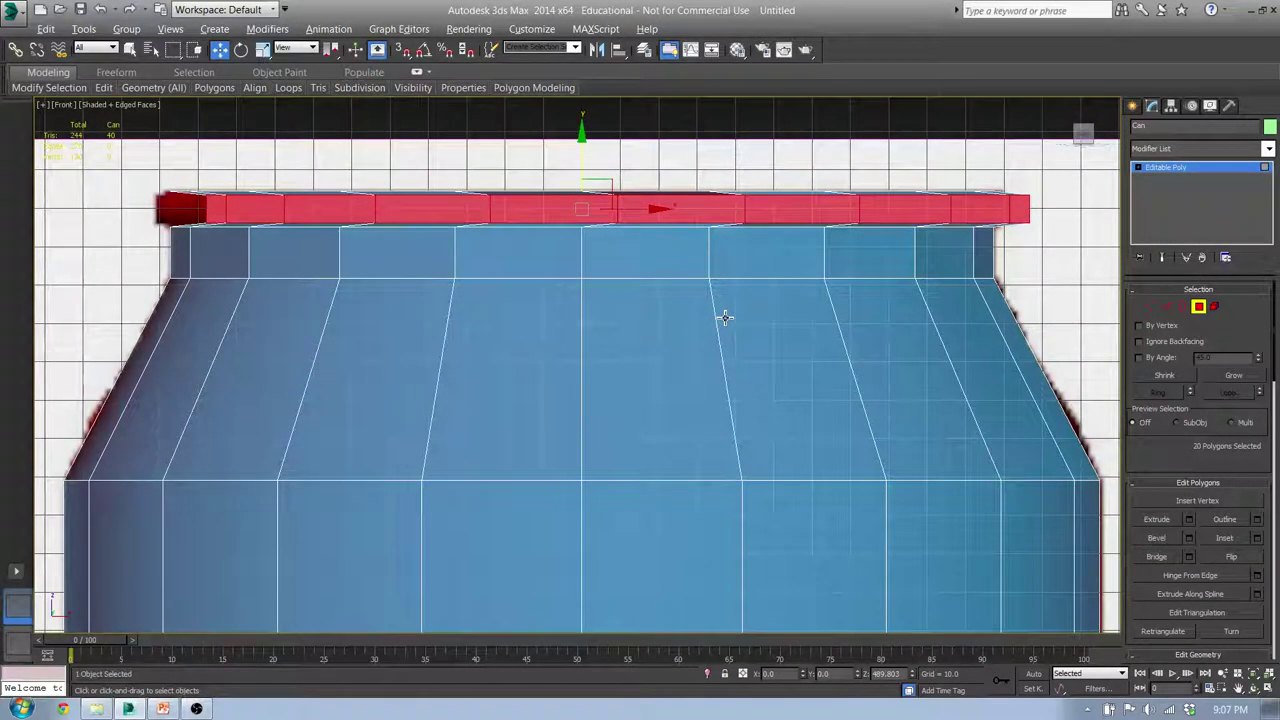
- Bevel the can's rim band outward by Local Normal, adjusting its height and outline to match the reference image
right_click(603, 373)
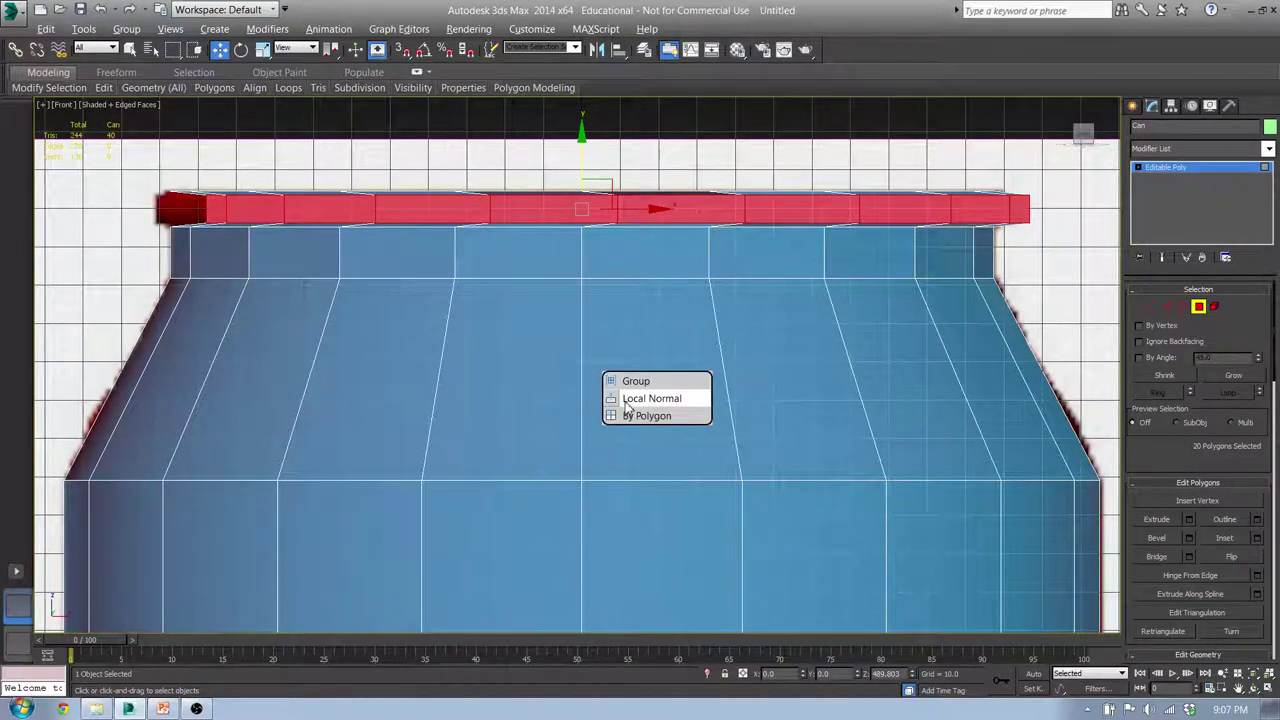
click(627, 400)
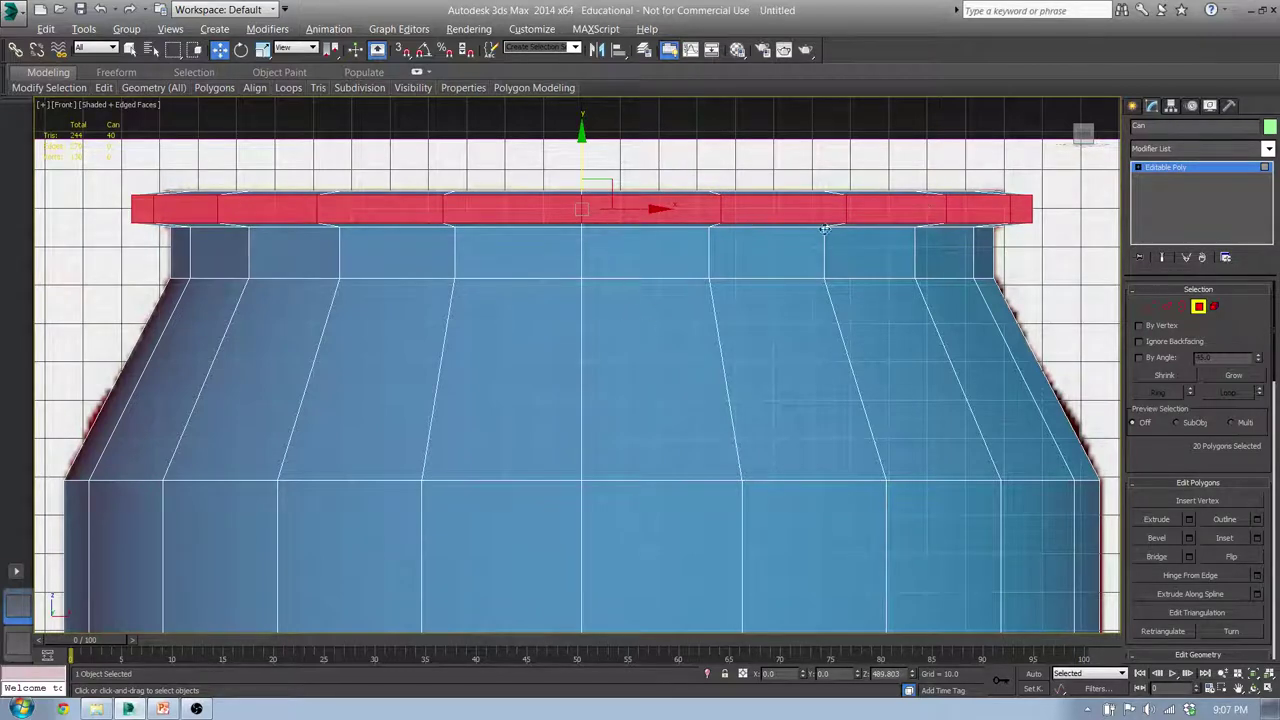
drag(586, 400, 602, 420)
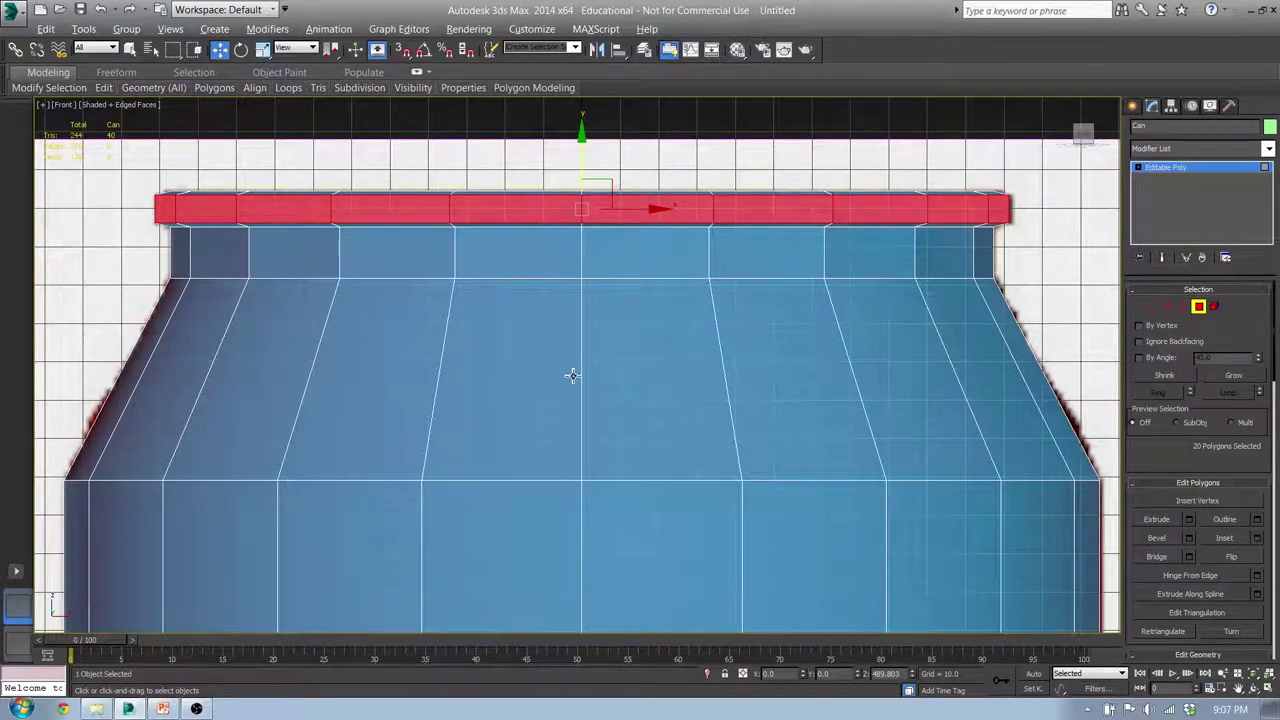
drag(588, 410, 595, 415)
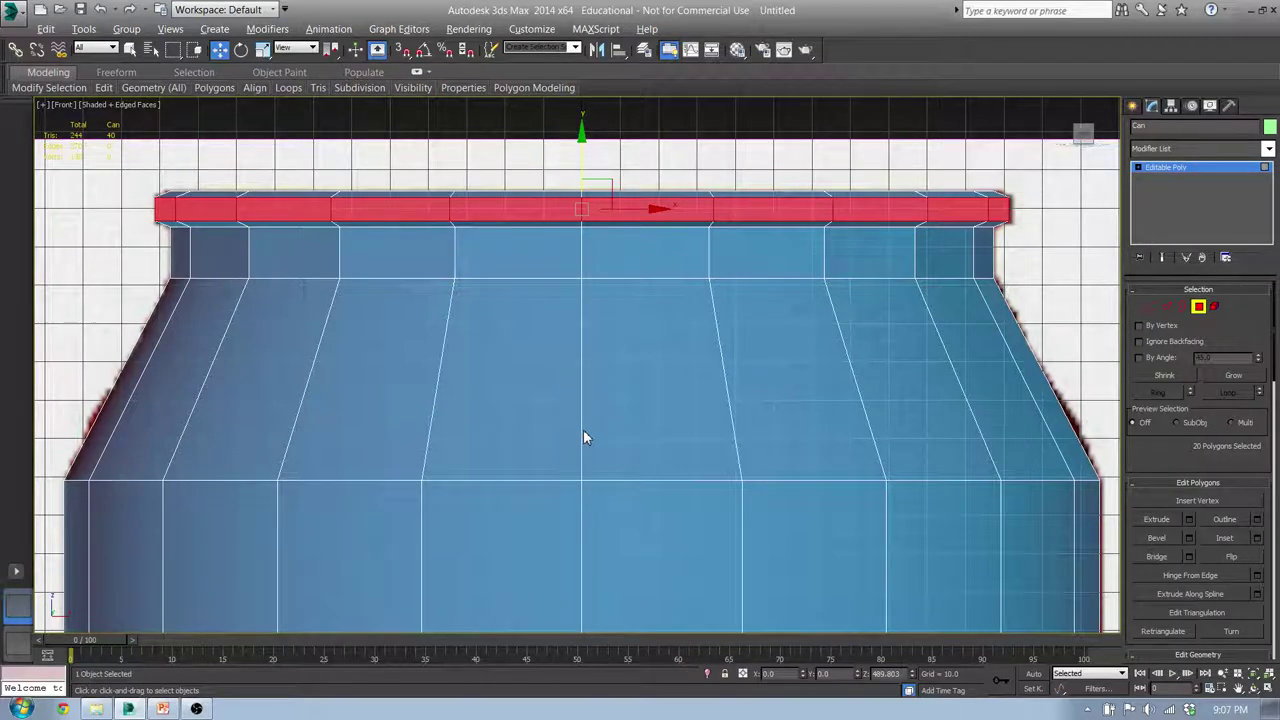
- Apply a plain grey material to the whole can to inspect the shape of the rim
scroll(471, 283, down, 2)
alt+middle_drag(471, 283, 578, 278)
click(736, 50)
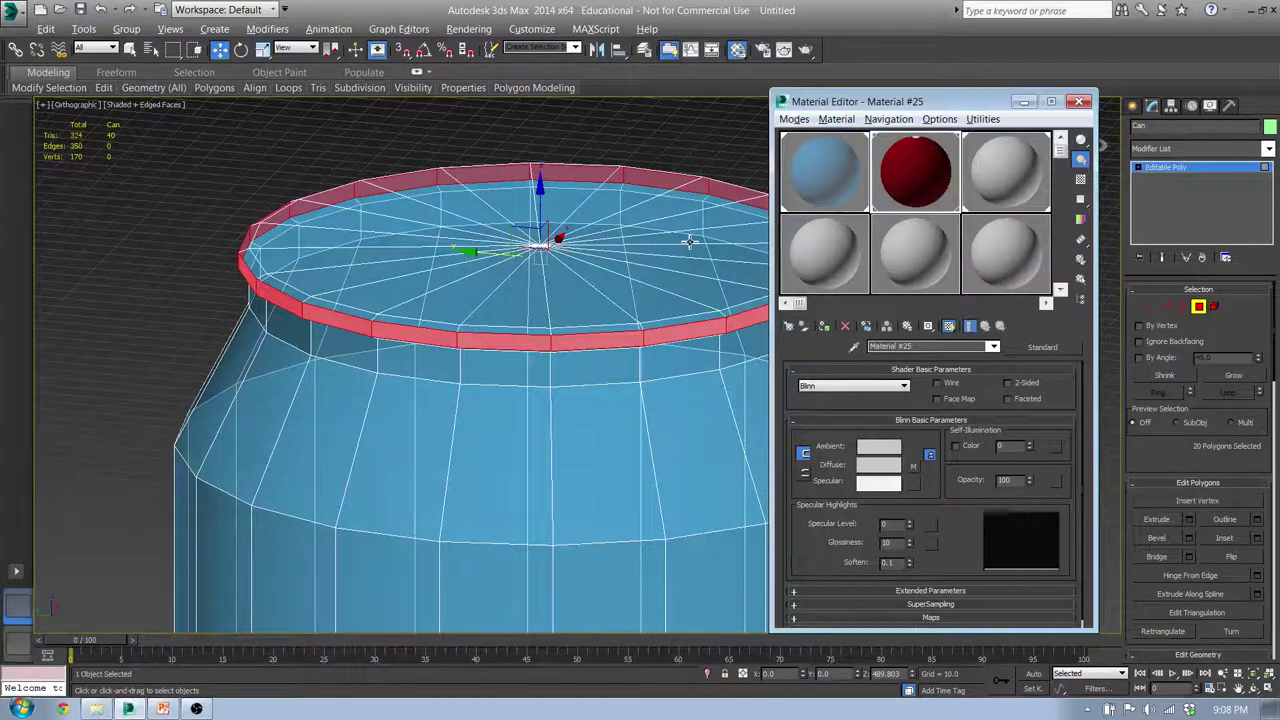
click(1199, 307)
click(1135, 106)
drag(1003, 174, 591, 229)
middle_drag(656, 265, 482, 263)
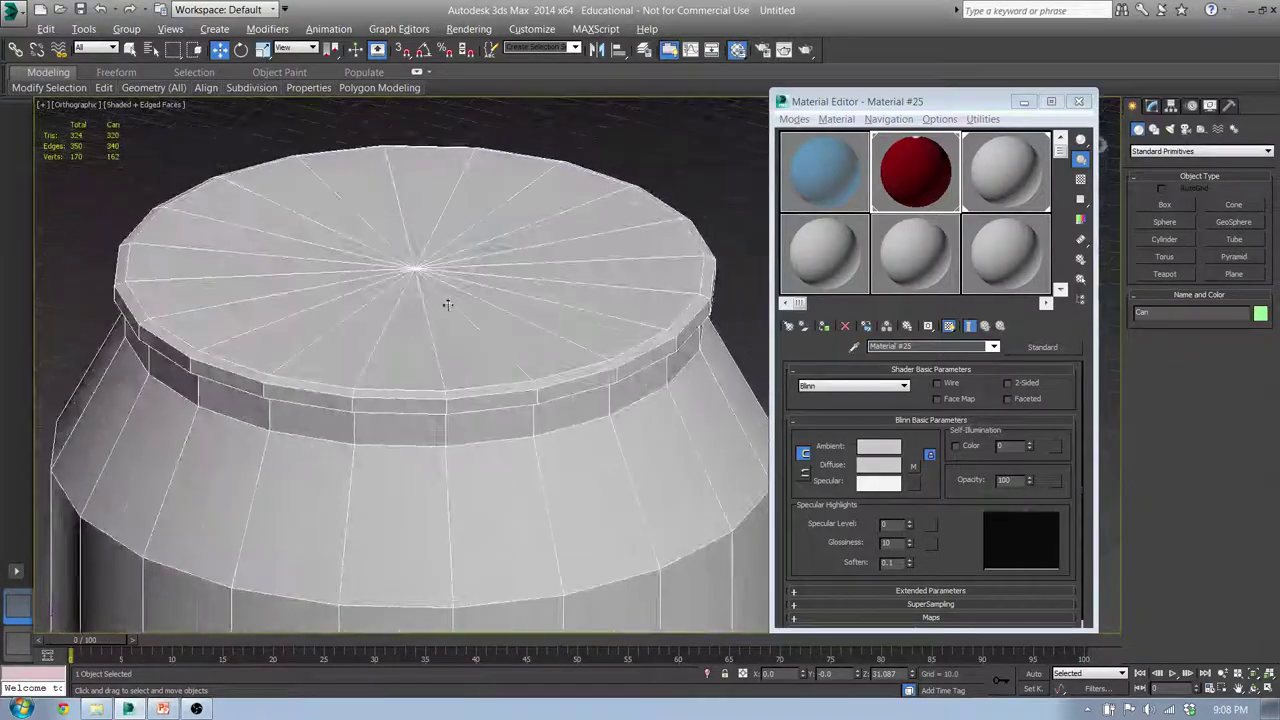
alt+middle_drag(406, 306, 456, 301)
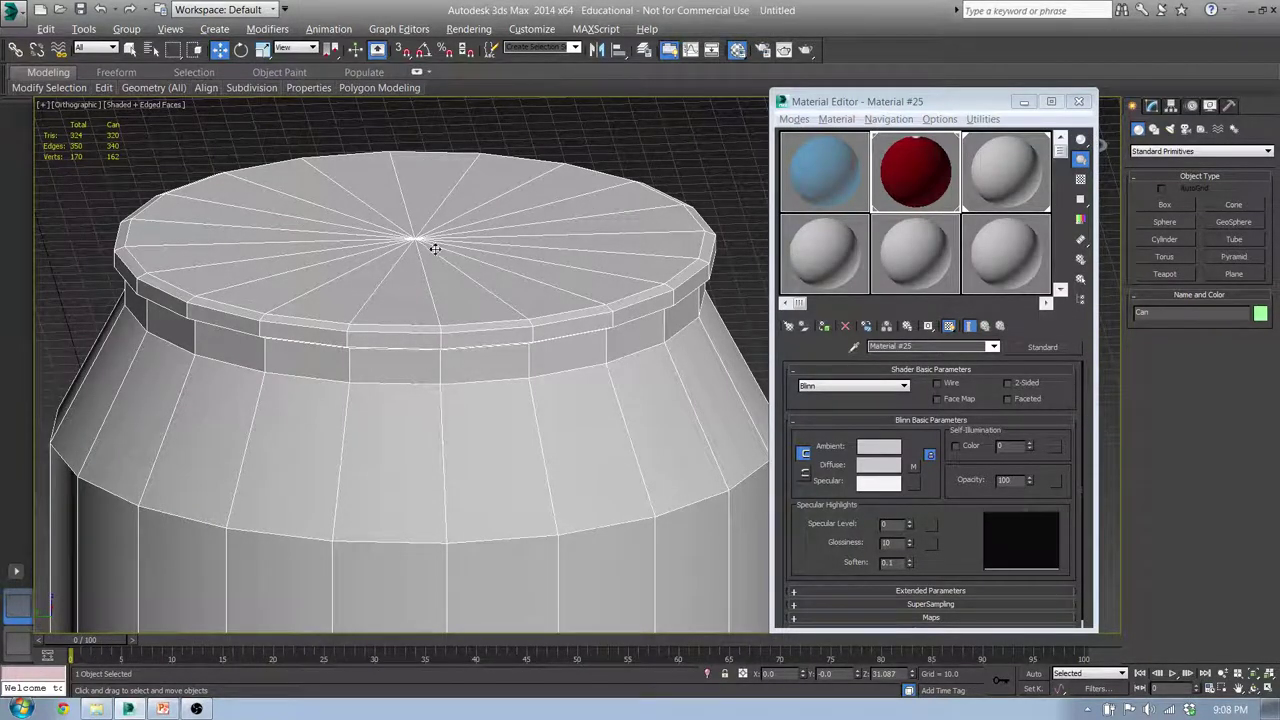
- Reapply the see-through blue material to the can and close the Material Editor
drag(825, 170, 549, 205)
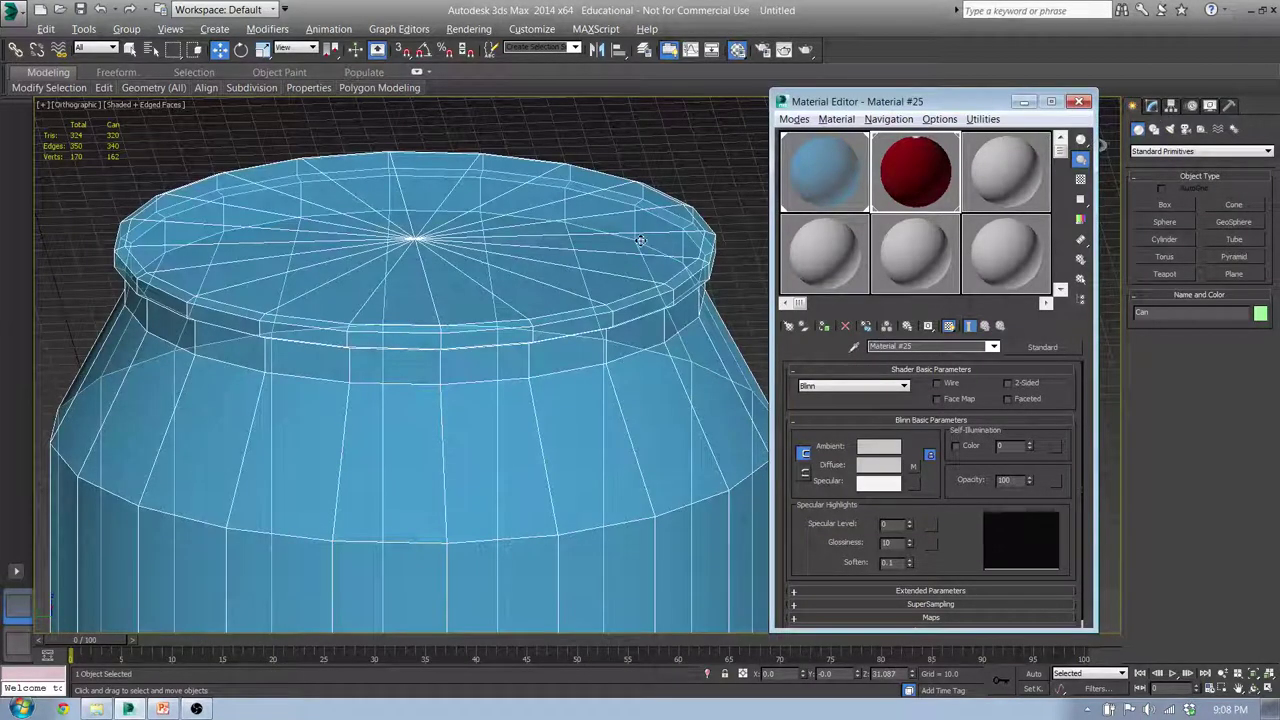
click(1152, 105)
click(1080, 103)
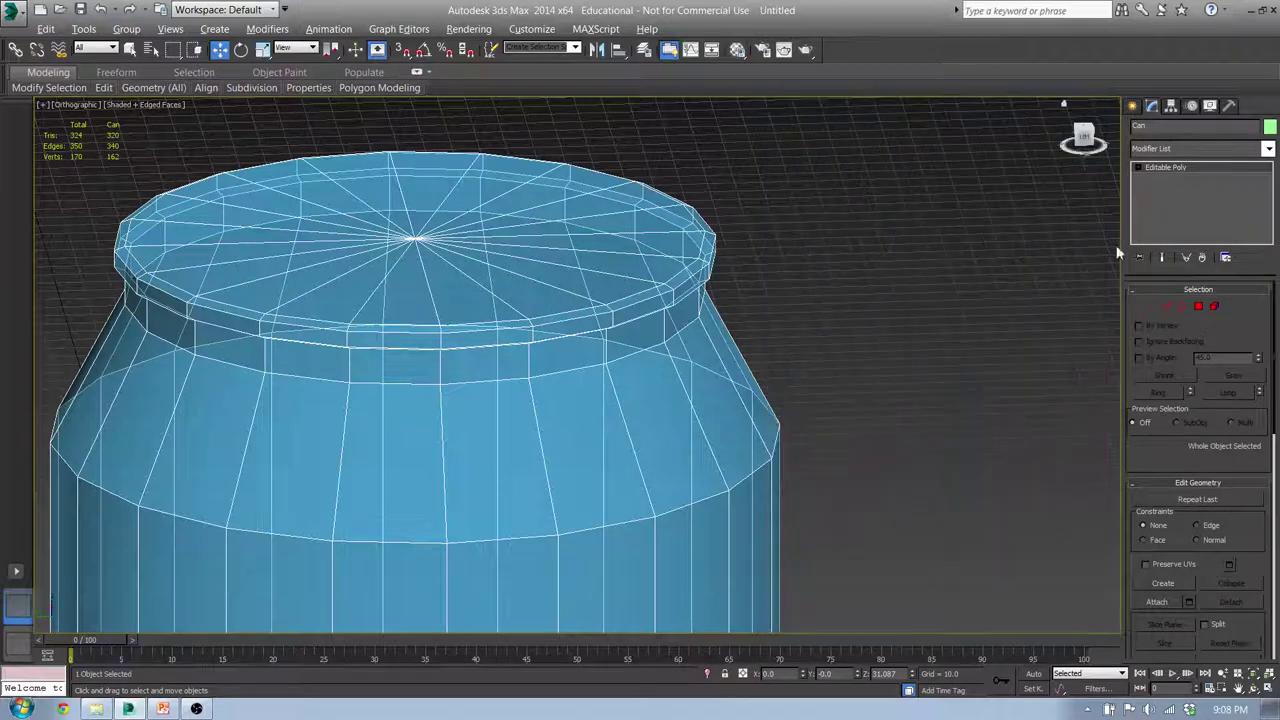
- Grow the rim's polygon selection twice so it takes in the can's top cap and neck
click(1196, 307)
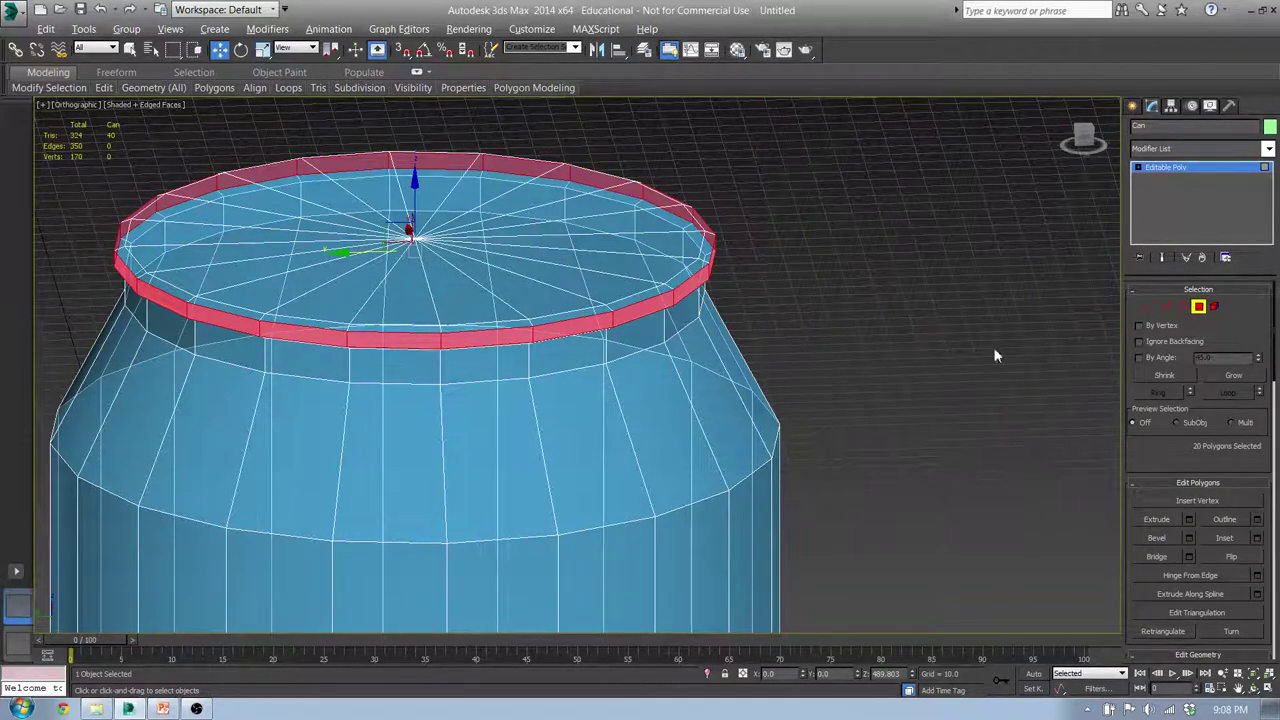
click(1215, 375)
click(1215, 375)
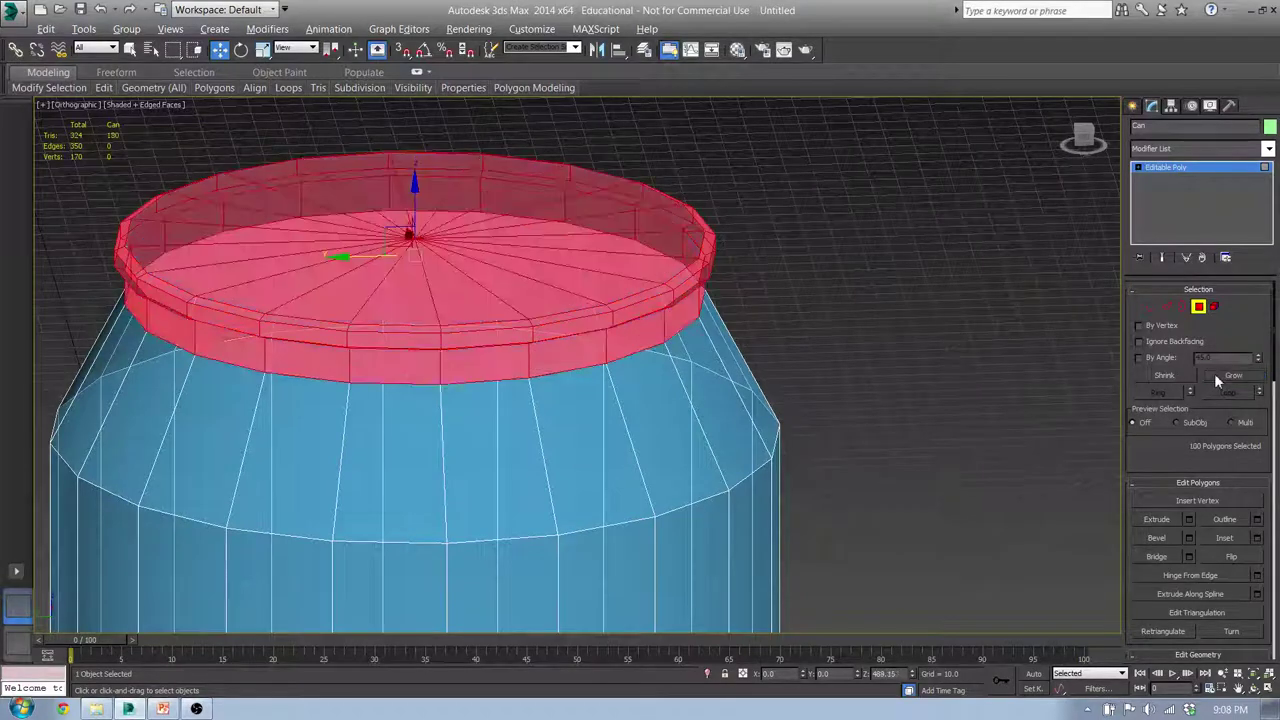
alt+middle_drag(595, 292, 586, 280)
alt+middle_drag(443, 231, 714, 263)
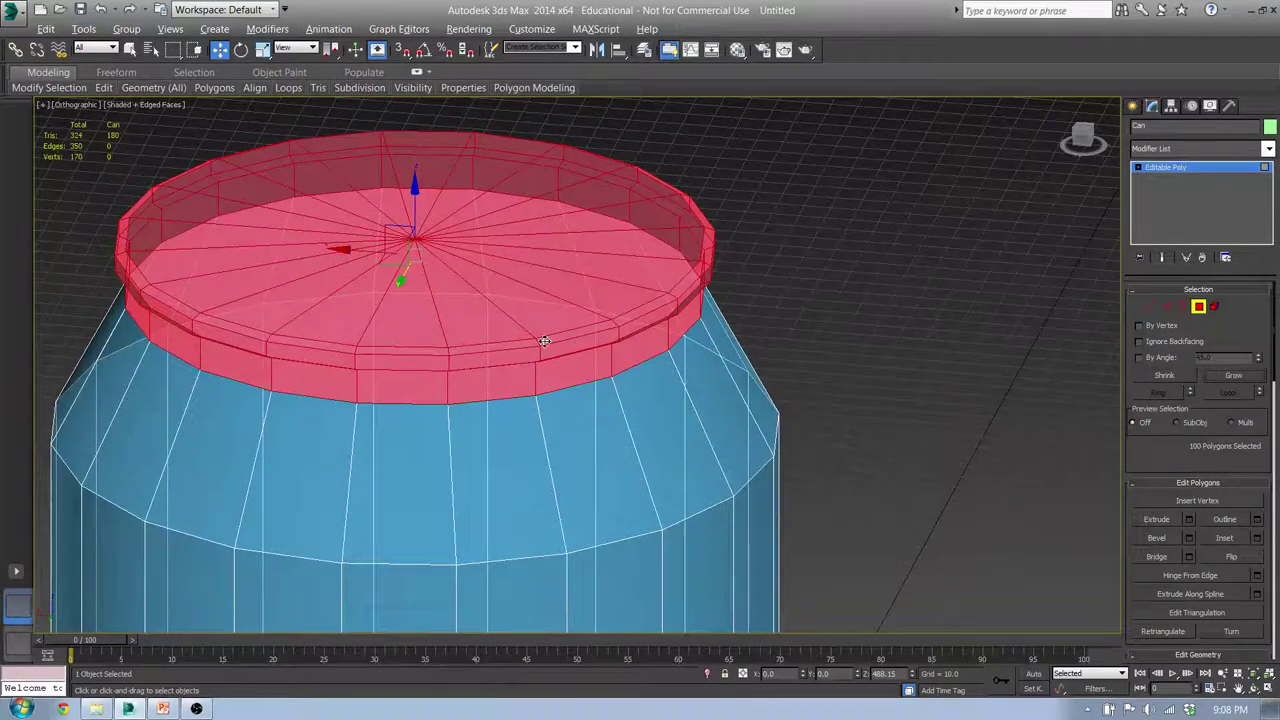
- In the front view, remove the neck and rim polygons from the selection, keeping only the flat top cap
key(f)
middle_drag(494, 230, 476, 516)
scroll(420, 325, up, 4)
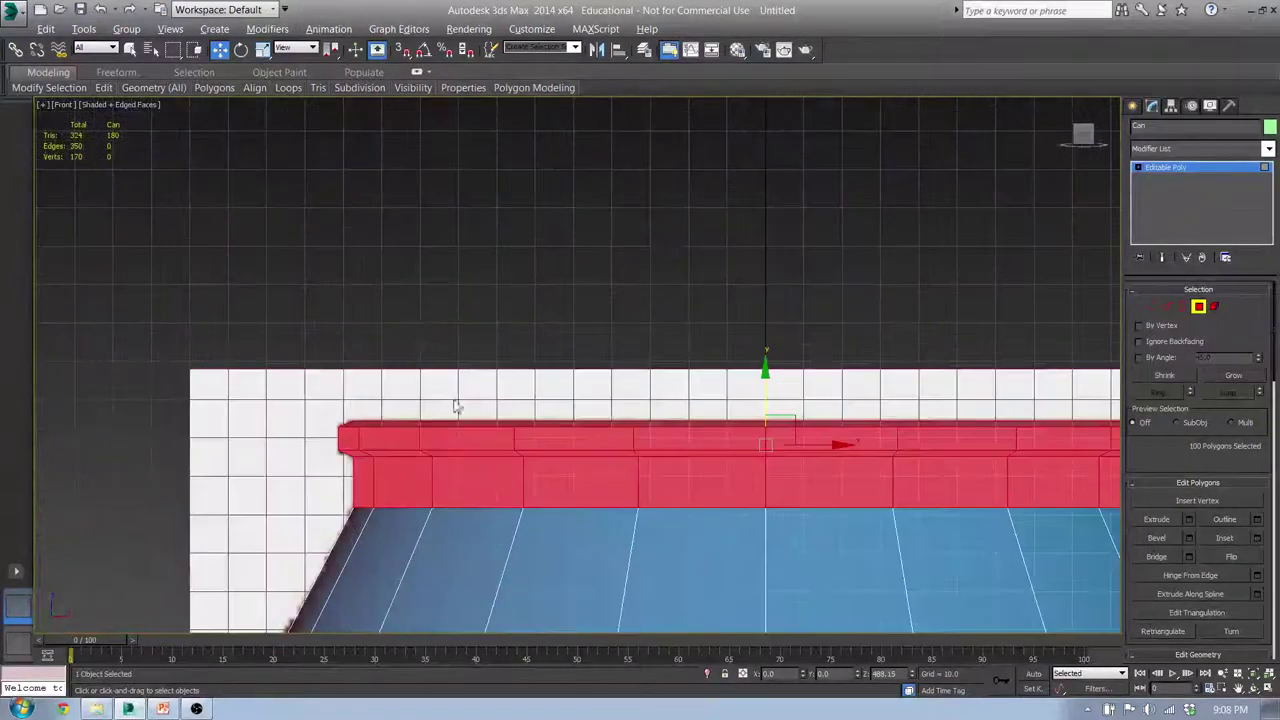
middle_drag(466, 398, 217, 246)
scroll(225, 243, down, 1)
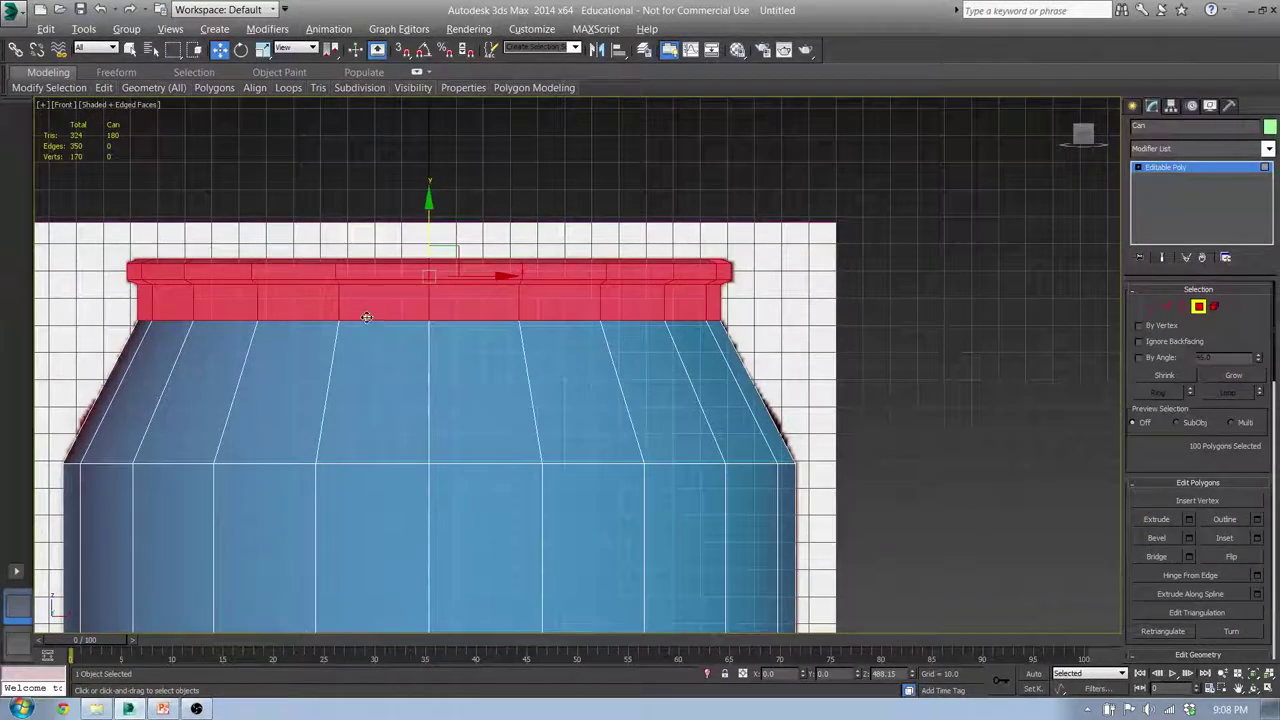
drag(376, 349, 767, 271)
alt+middle_drag(510, 220, 660, 264)
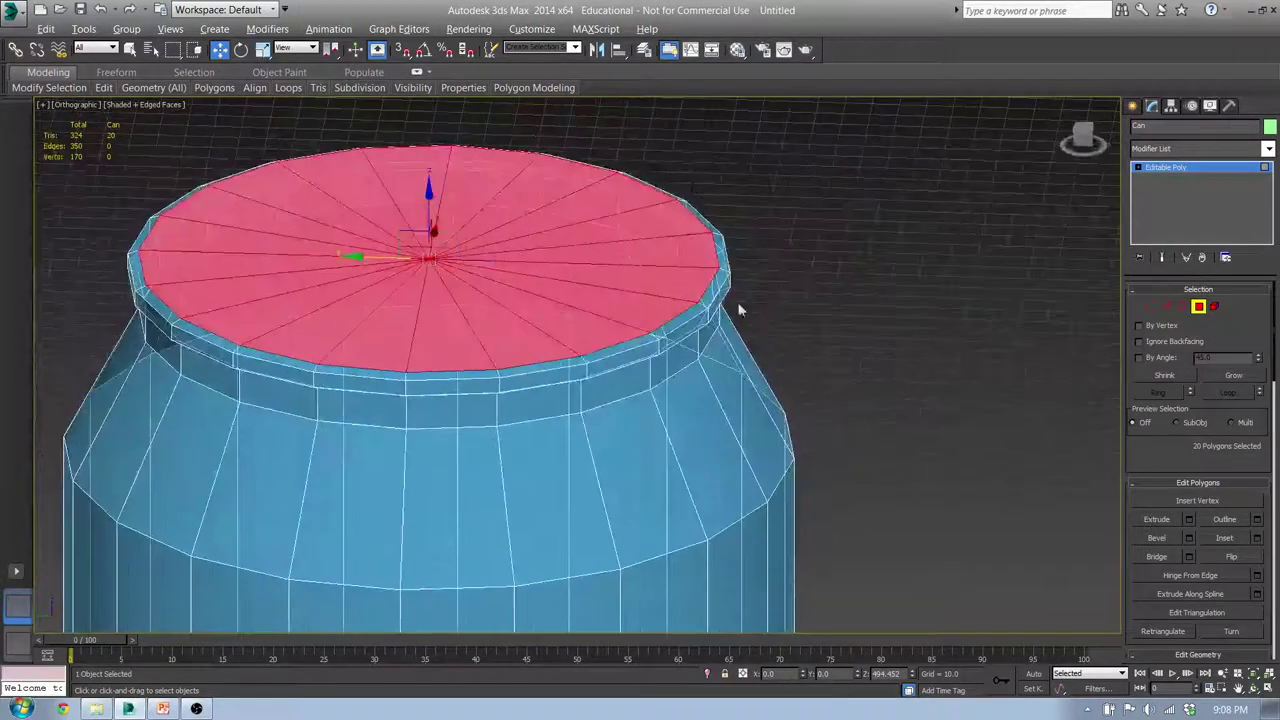
- Bevel the top cap downward into the can to just above the neck's base, with a slight inward taper
click(1188, 539)
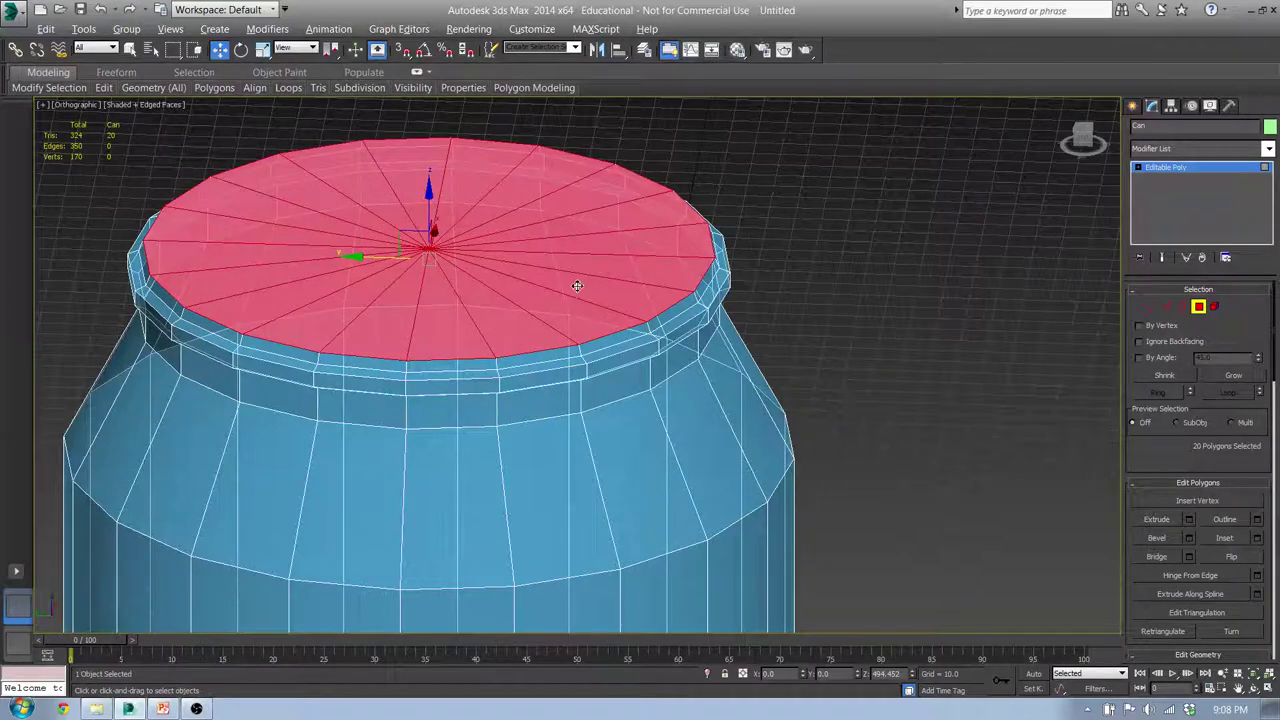
key(l)
scroll(586, 271, up, 8)
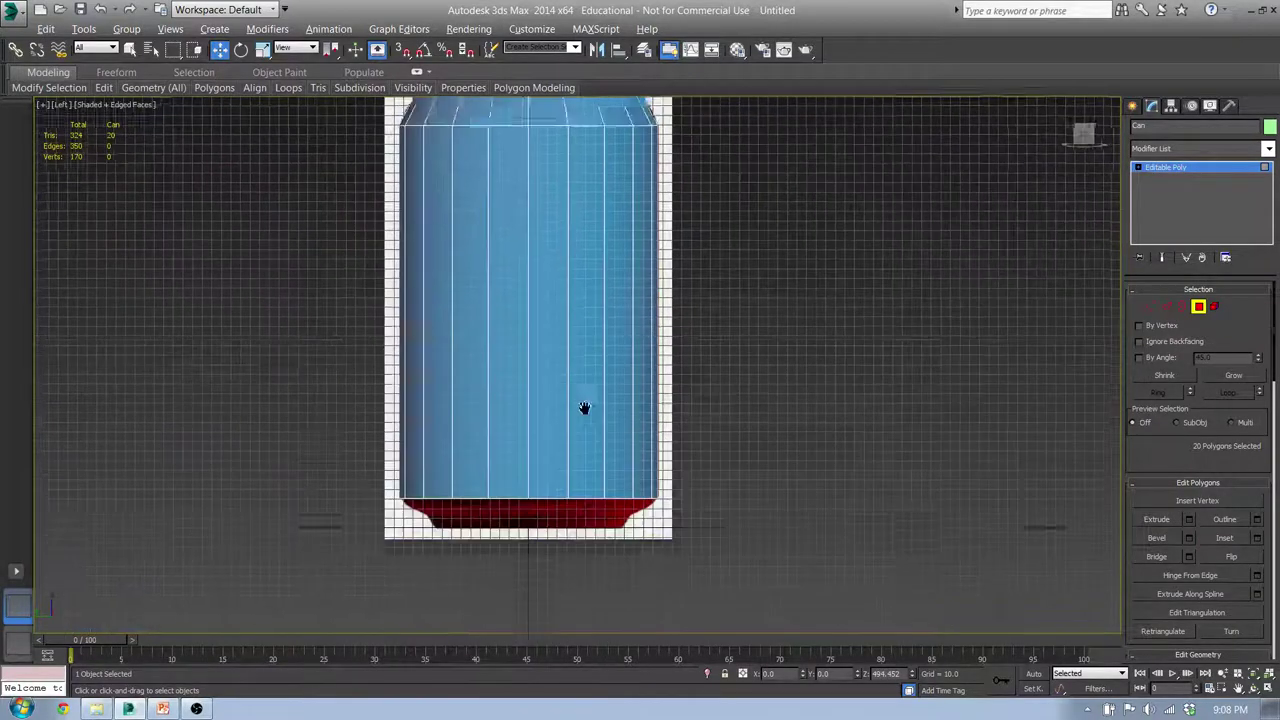
scroll(519, 291, up, 2)
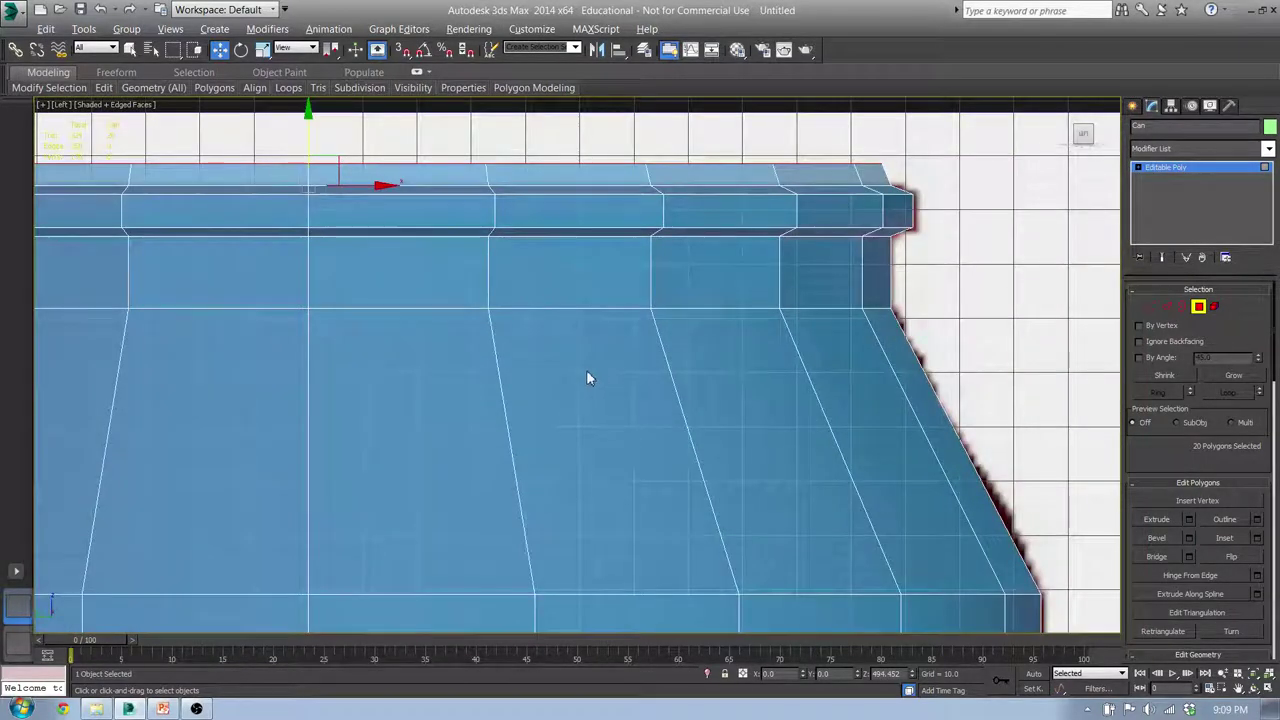
drag(586, 391, 603, 500)
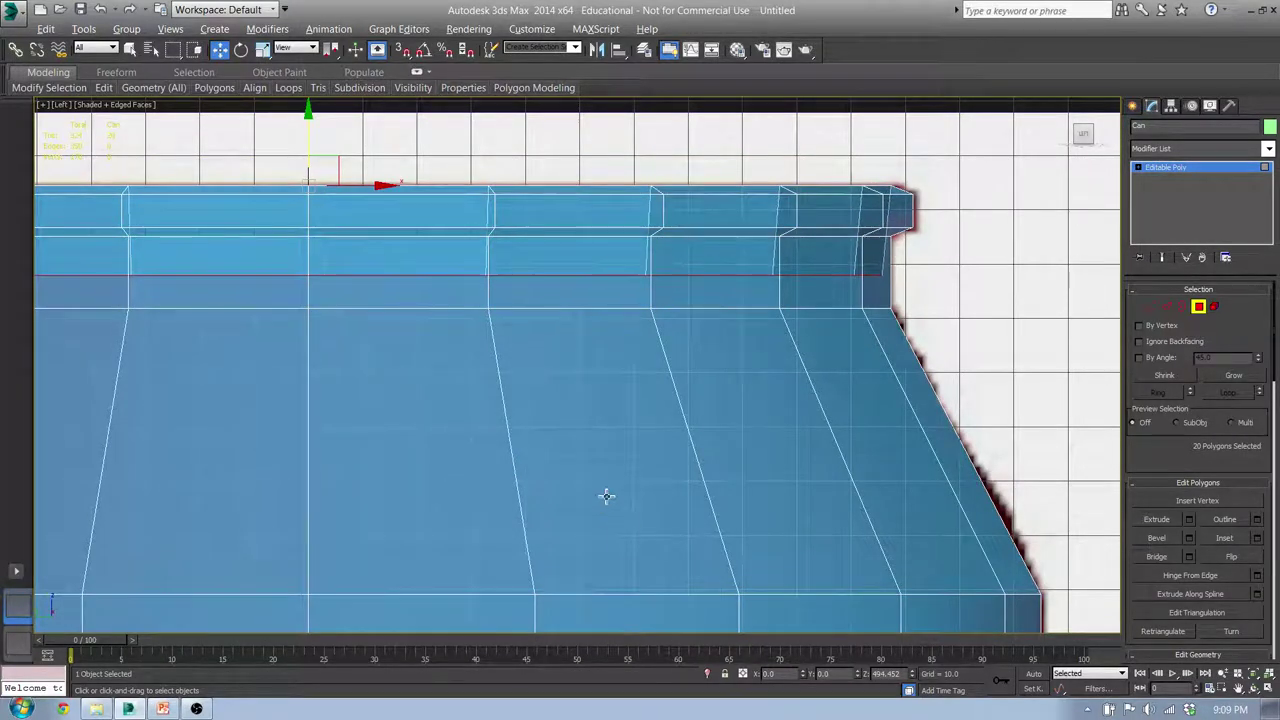
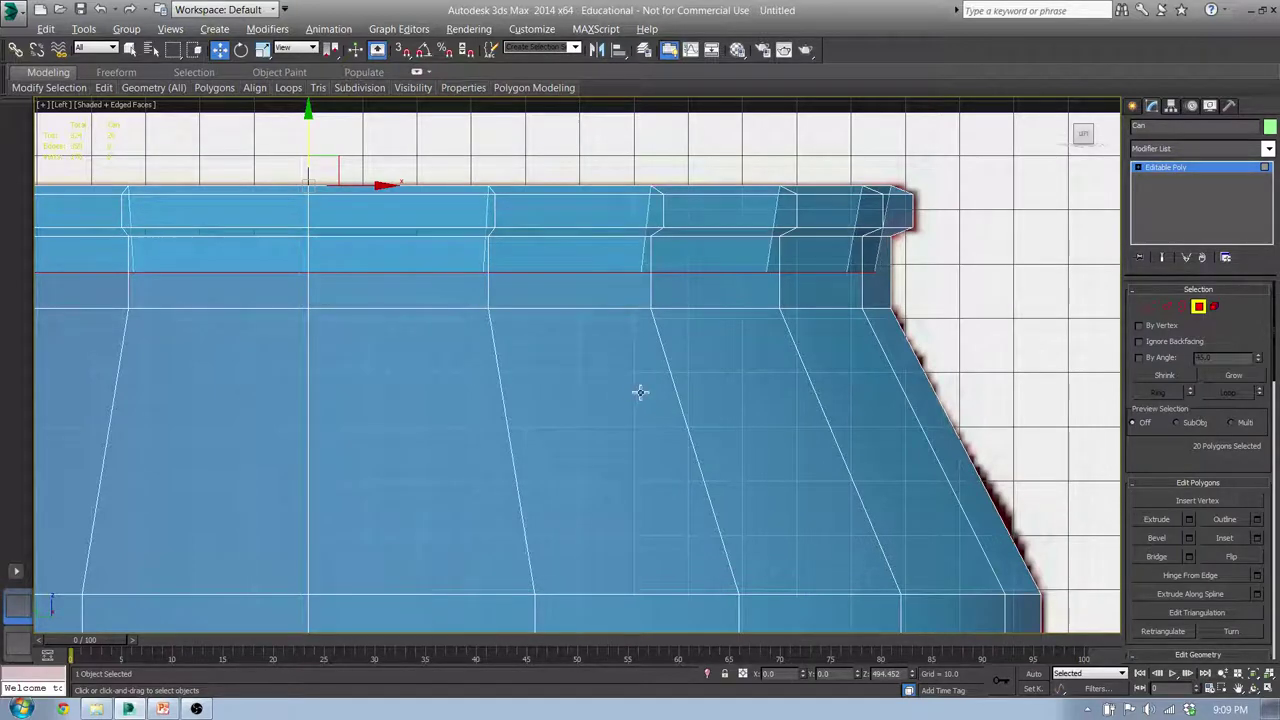
alt+middle_drag(526, 386, 491, 308)
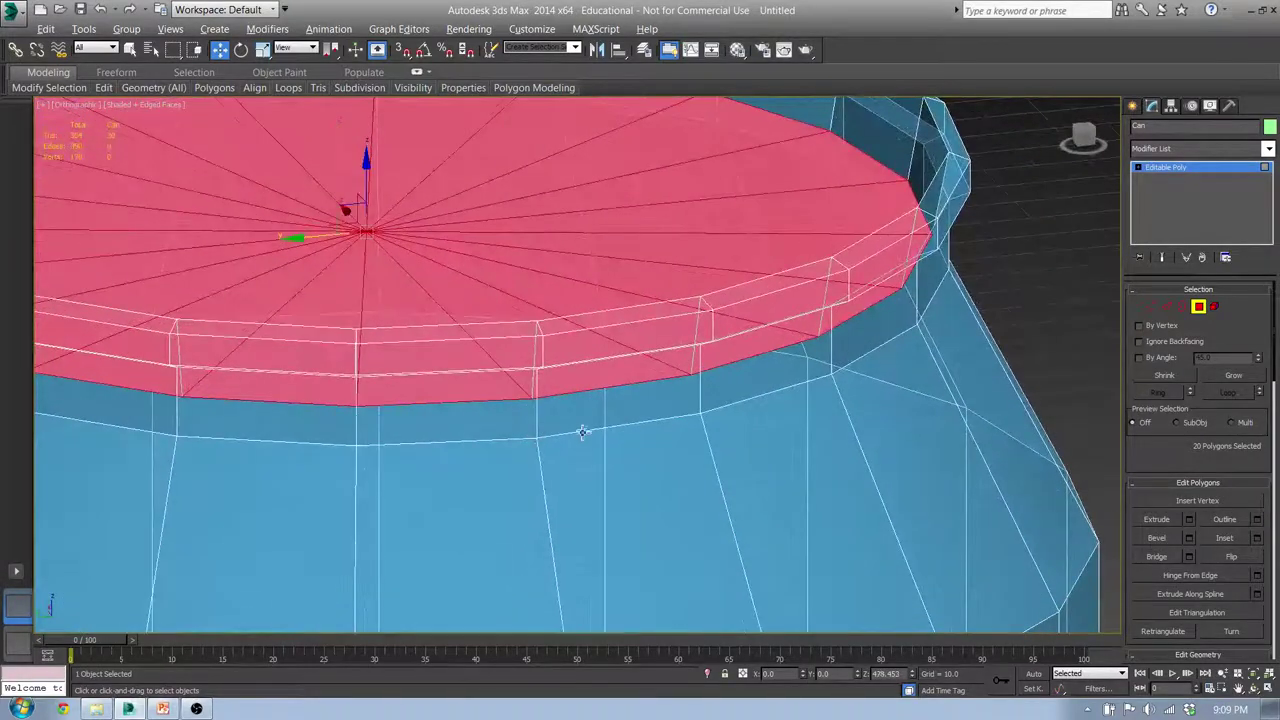
- Raise the recessed top cap slightly along the vertical axis, clear the selection and leave polygon editing
scroll(463, 451, down, 5)
alt+middle_drag(437, 420, 465, 429)
scroll(465, 425, up, 3)
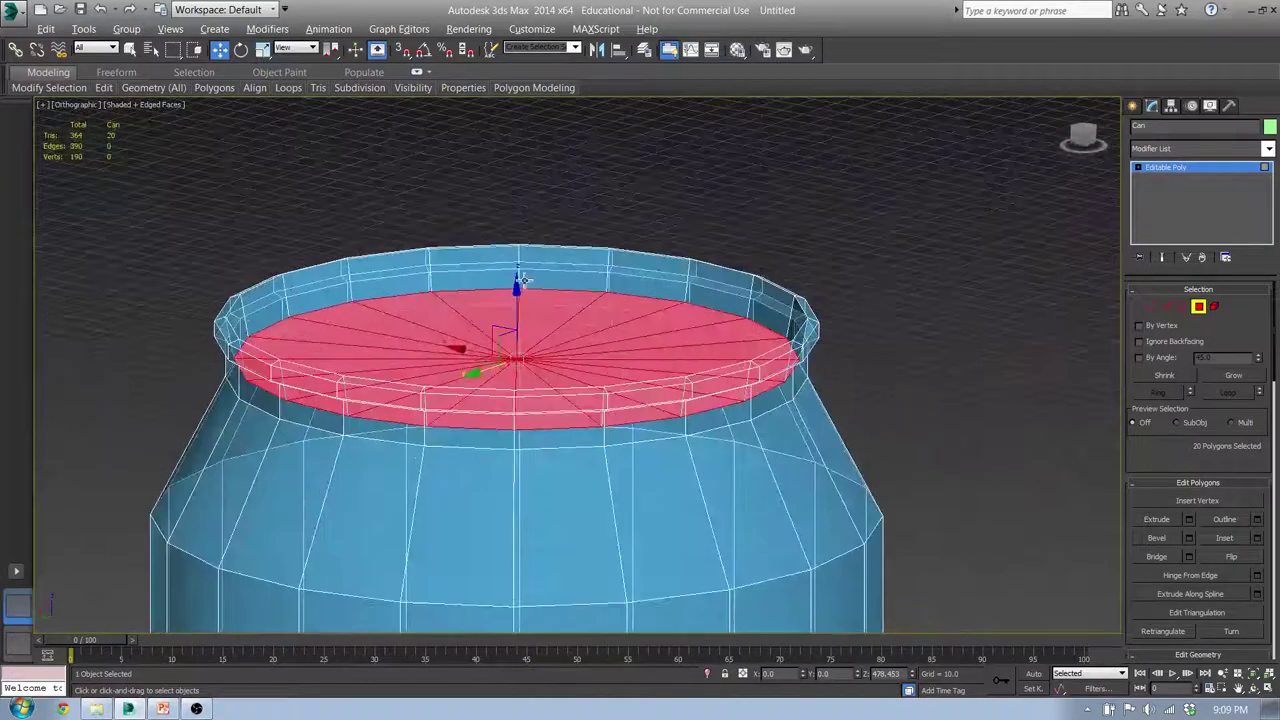
drag(517, 308, 596, 267)
click(774, 231)
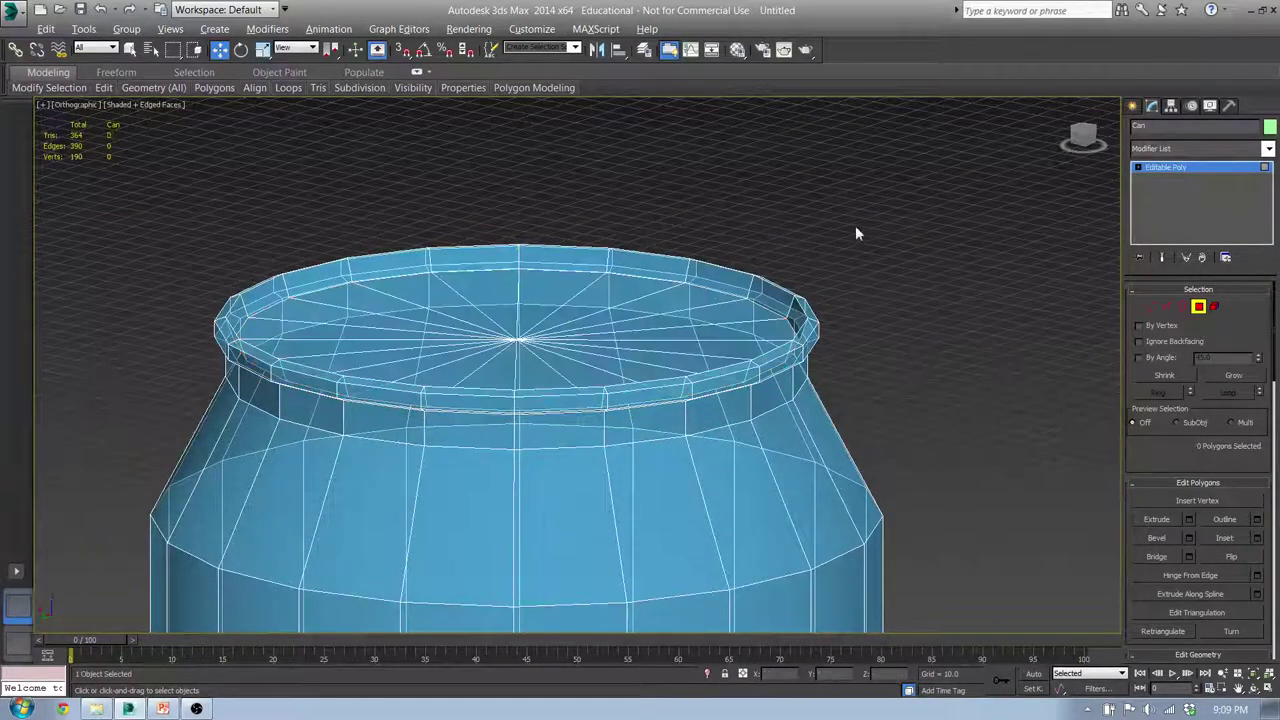
click(1198, 309)
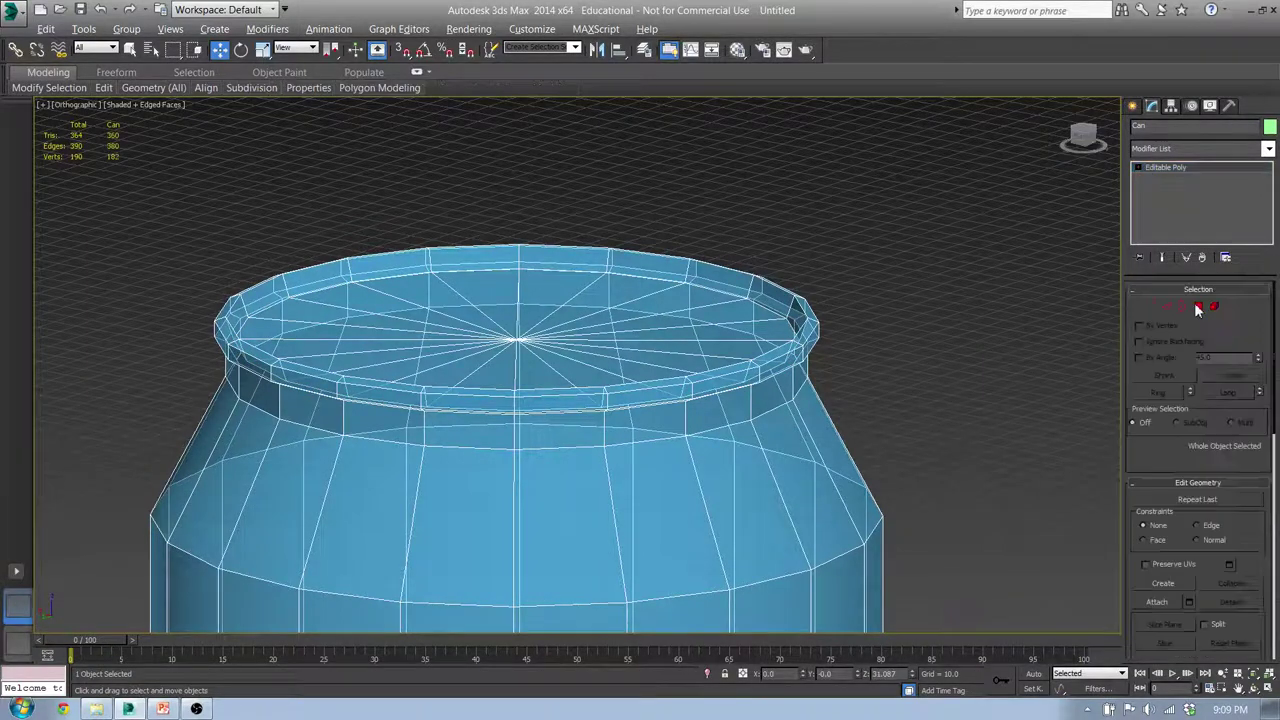
- Assign a grey material to the can to check the recessed lid and neck
click(1134, 106)
key(m)
drag(862, 229, 602, 326)
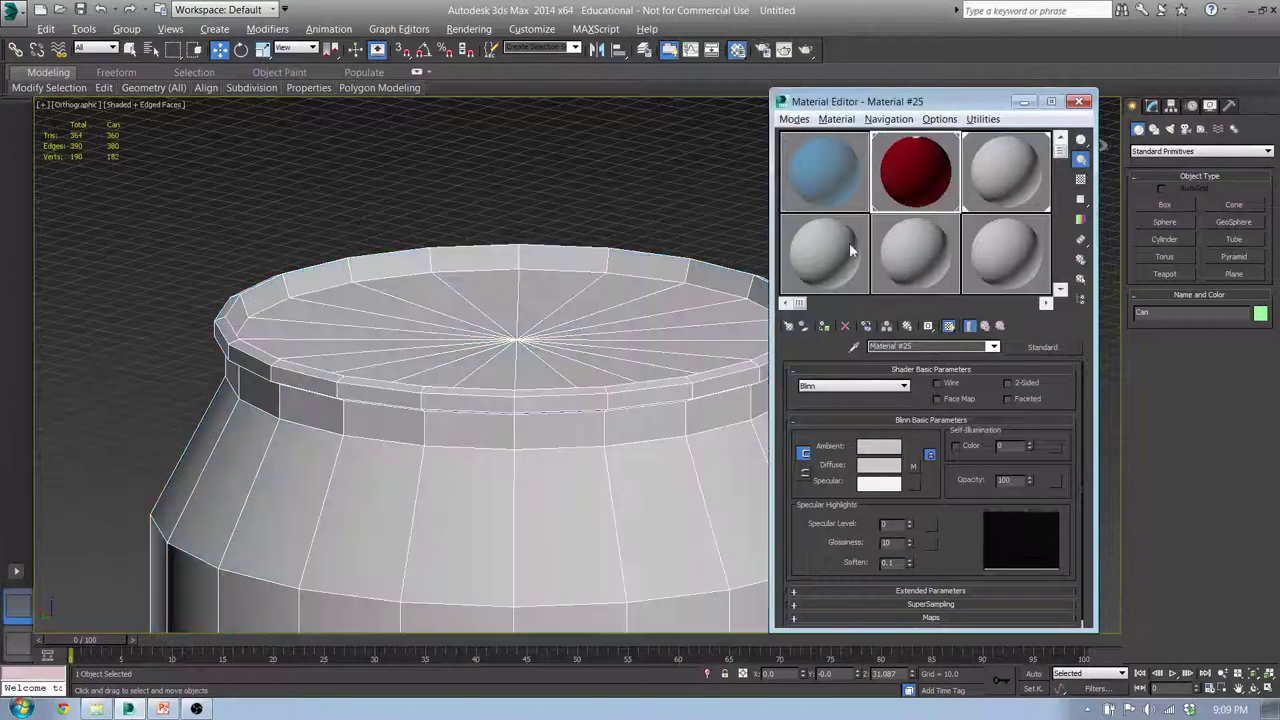
scroll(572, 230, down, 3)
middle_drag(572, 240, 422, 178)
mouse_move(454, 242)
alt+middle_down()
mouse_move(445, 281)
mouse_move(443, 226)
alt+middle_up()
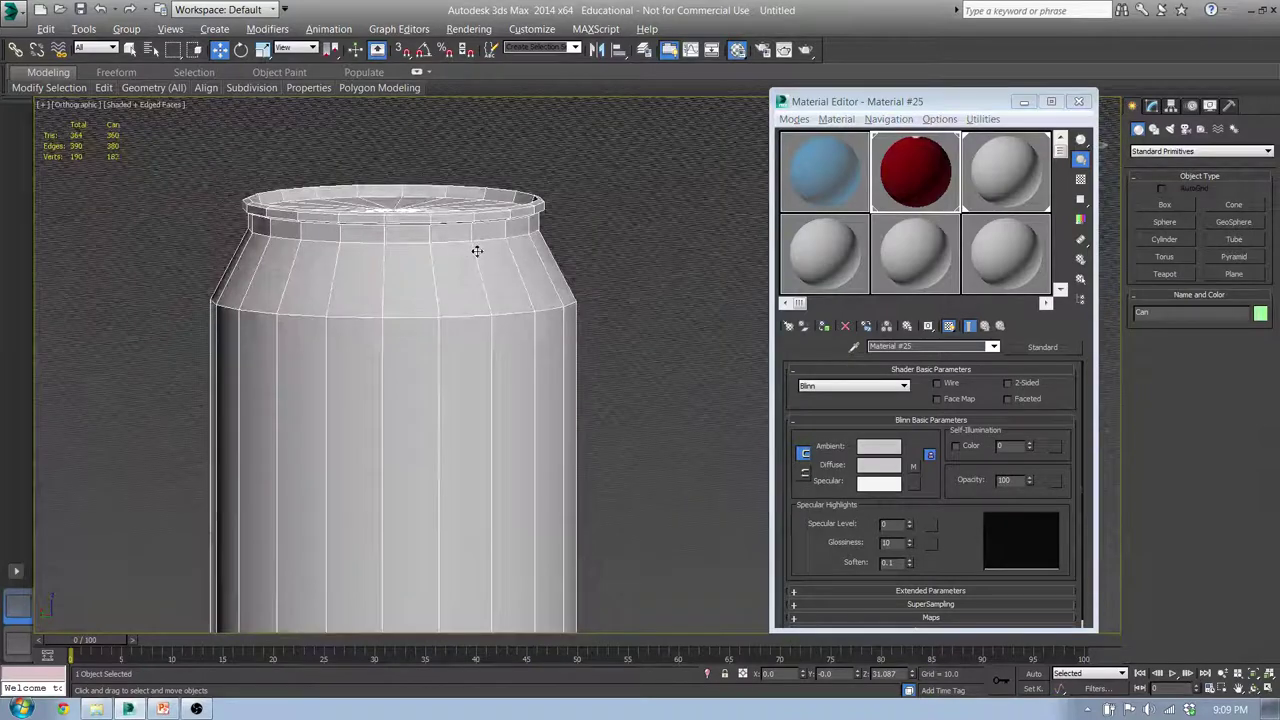
- Examine the can's base against the reference image and restore the translucent blue material on the can
key(l)
scroll(450, 263, down, 4)
scroll(417, 263, up, 2)
scroll(409, 263, down, 2)
middle_drag(466, 470, 486, 349)
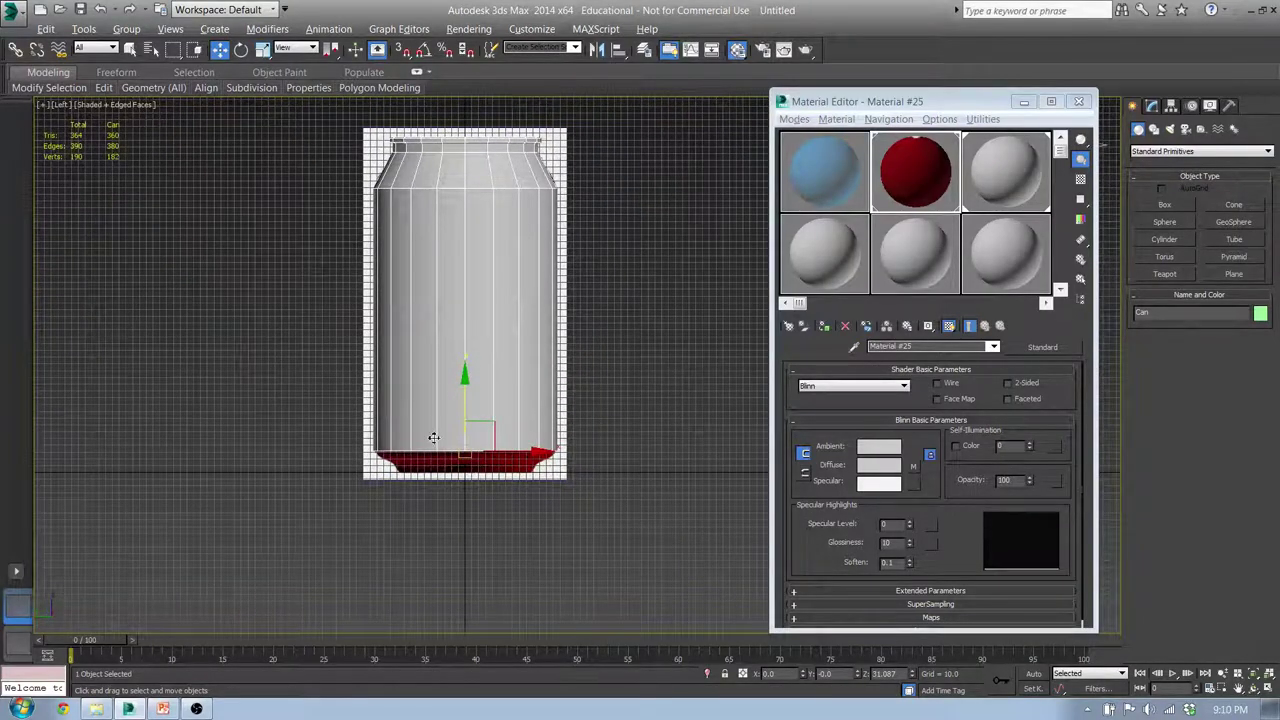
middle_drag(452, 474, 476, 349)
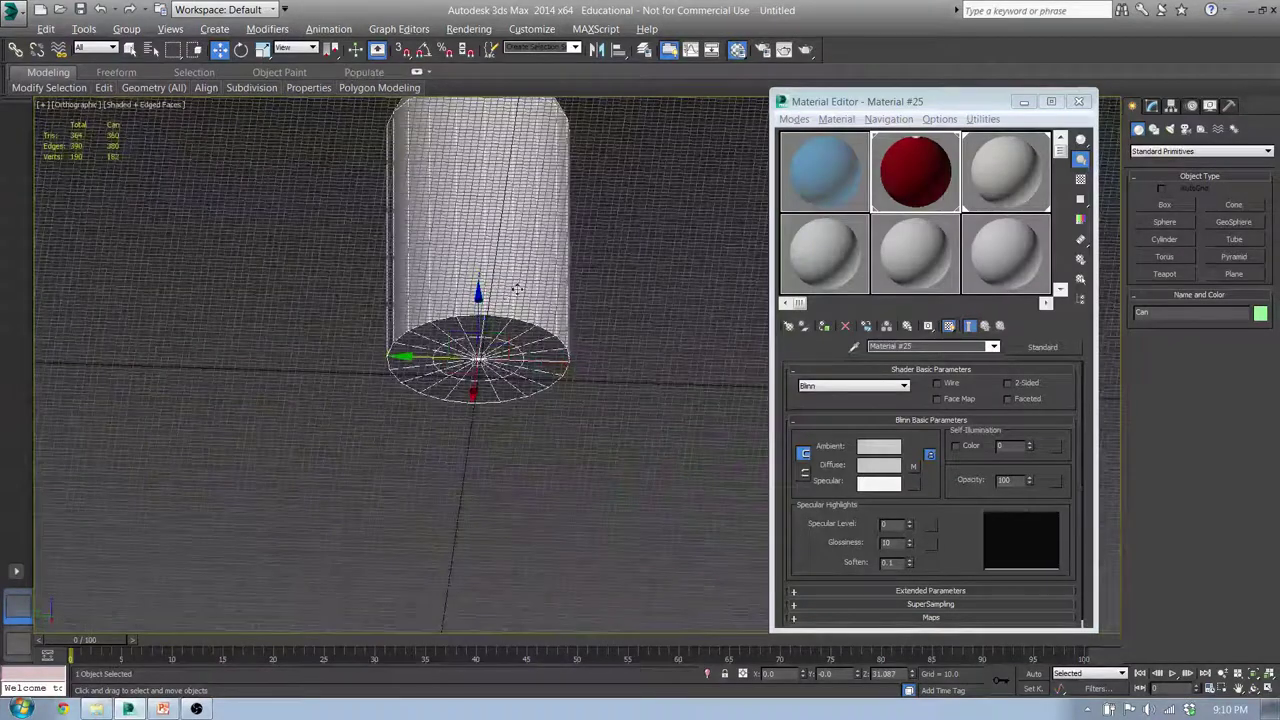
drag(838, 178, 434, 206)
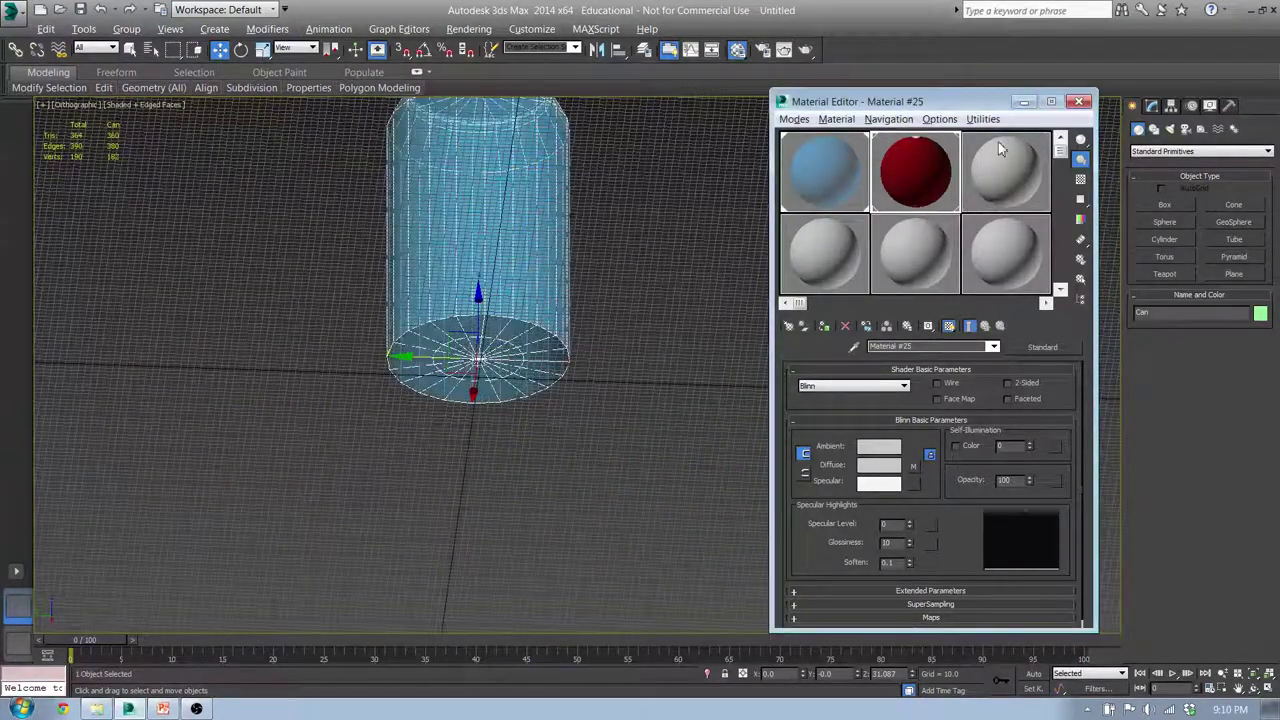
click(1078, 101)
click(1151, 105)
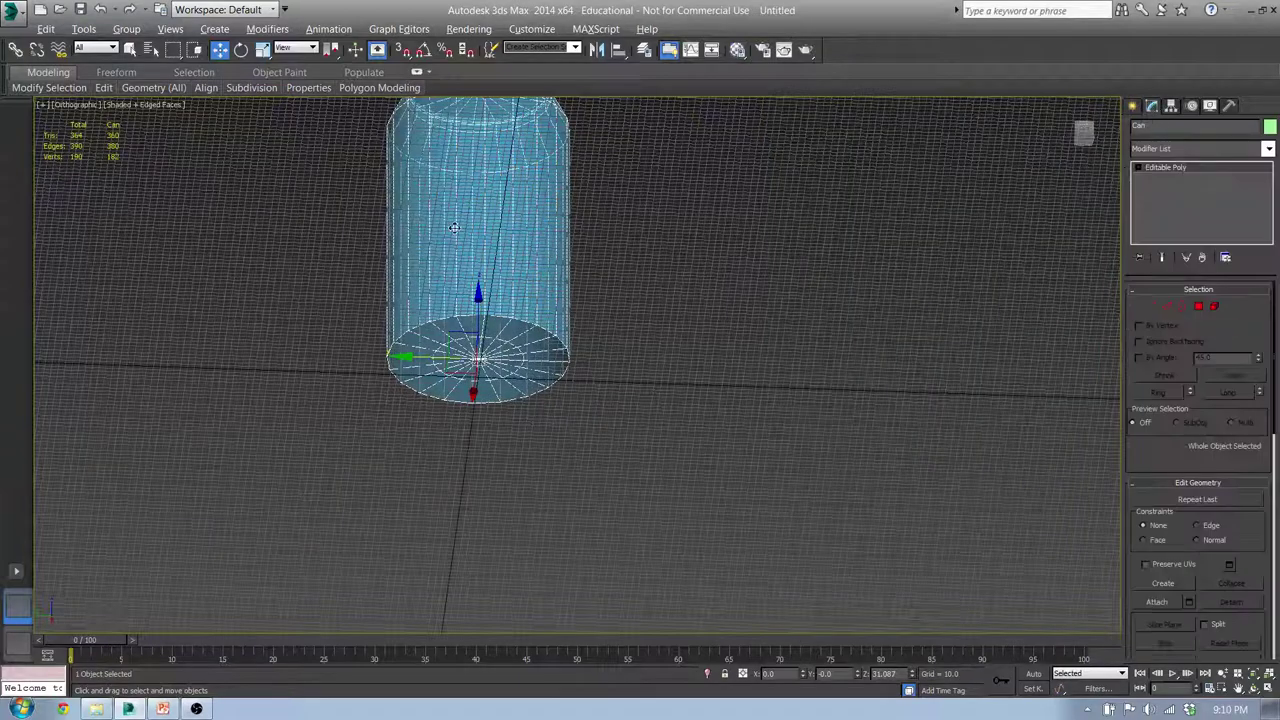
- Select the can's base polygons without the side walls, and shrink the selection to the inner circle of the base
middle_drag(565, 266, 547, 311)
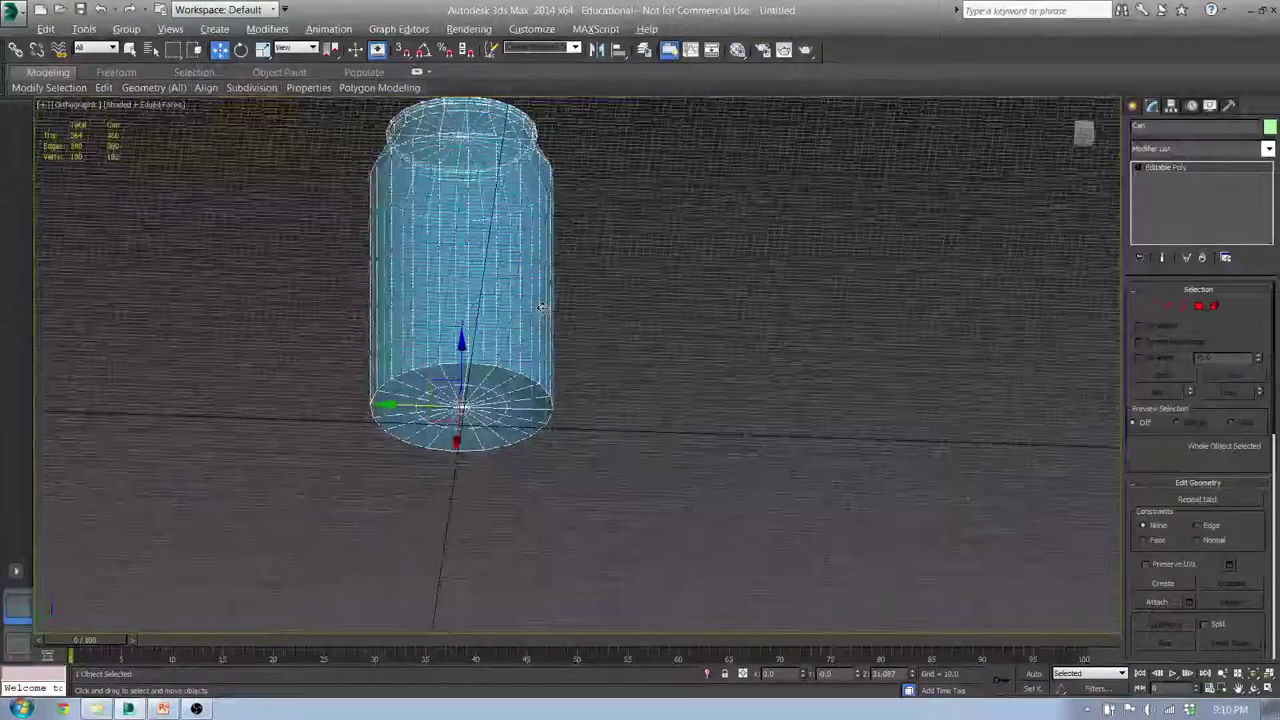
key(l)
middle_drag(569, 363, 518, 340)
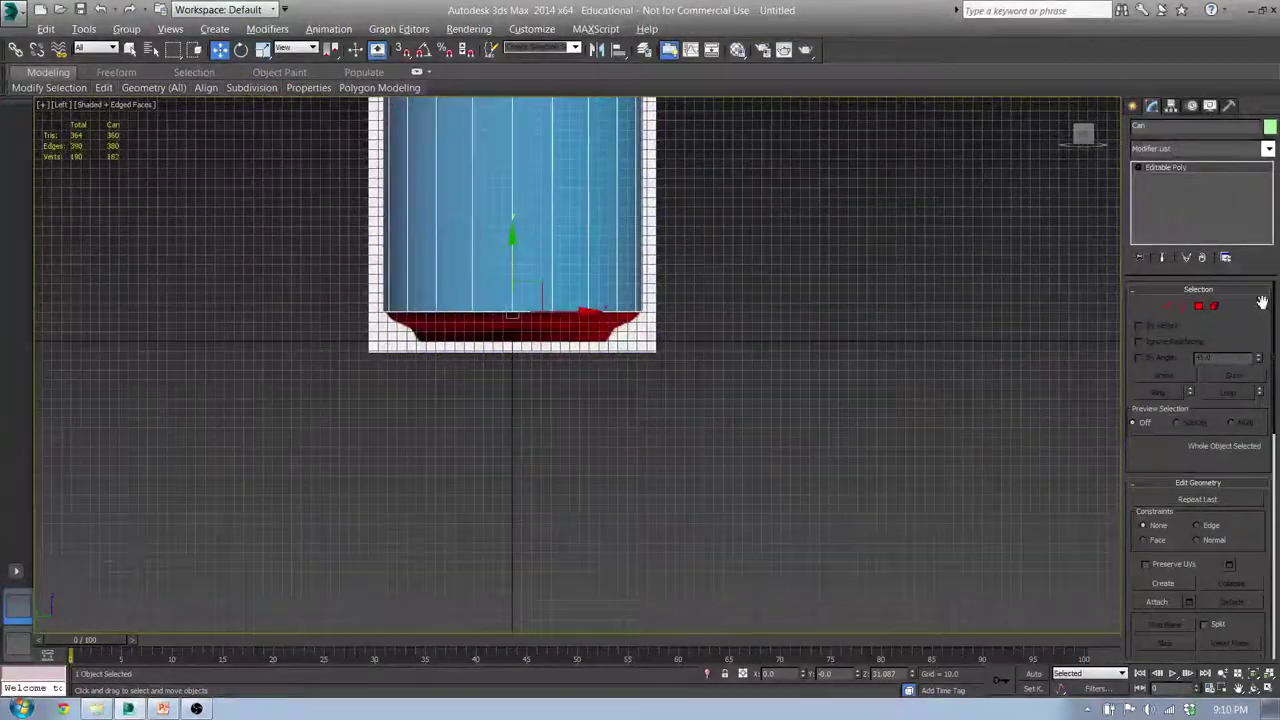
click(1199, 307)
drag(801, 375, 346, 285)
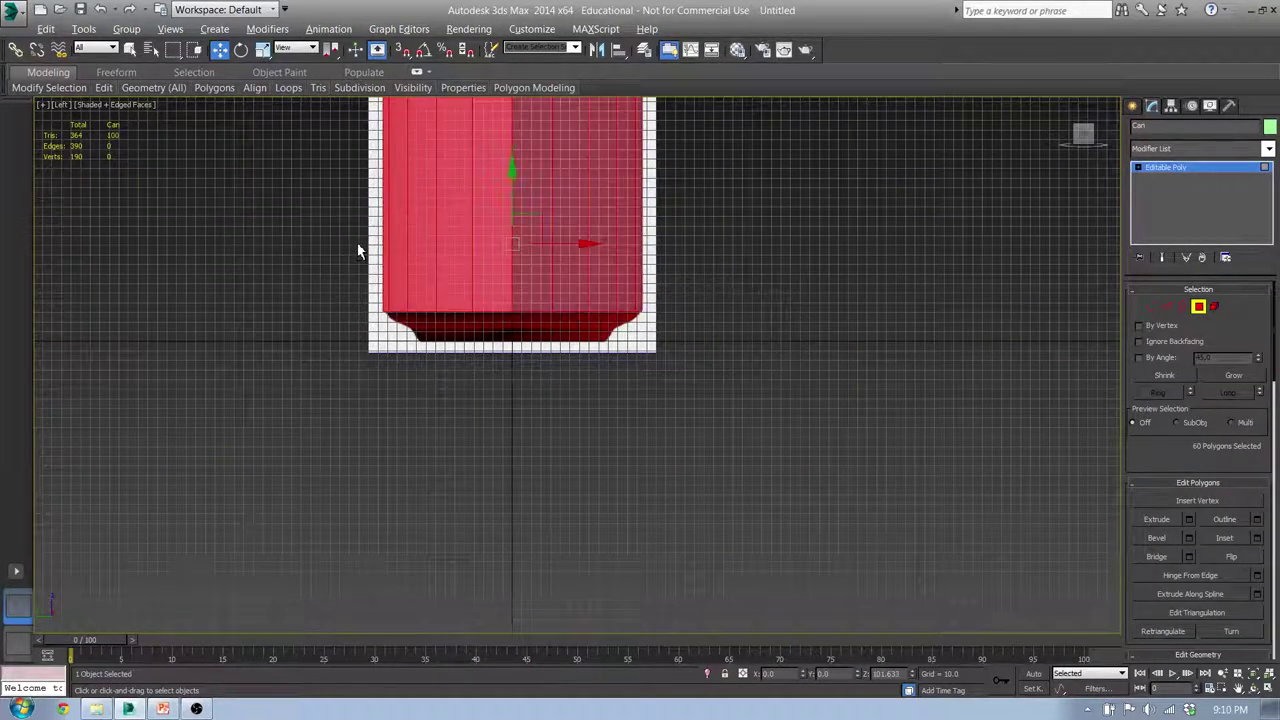
alt+drag(427, 238, 782, 198)
alt+middle_drag(568, 350, 573, 301)
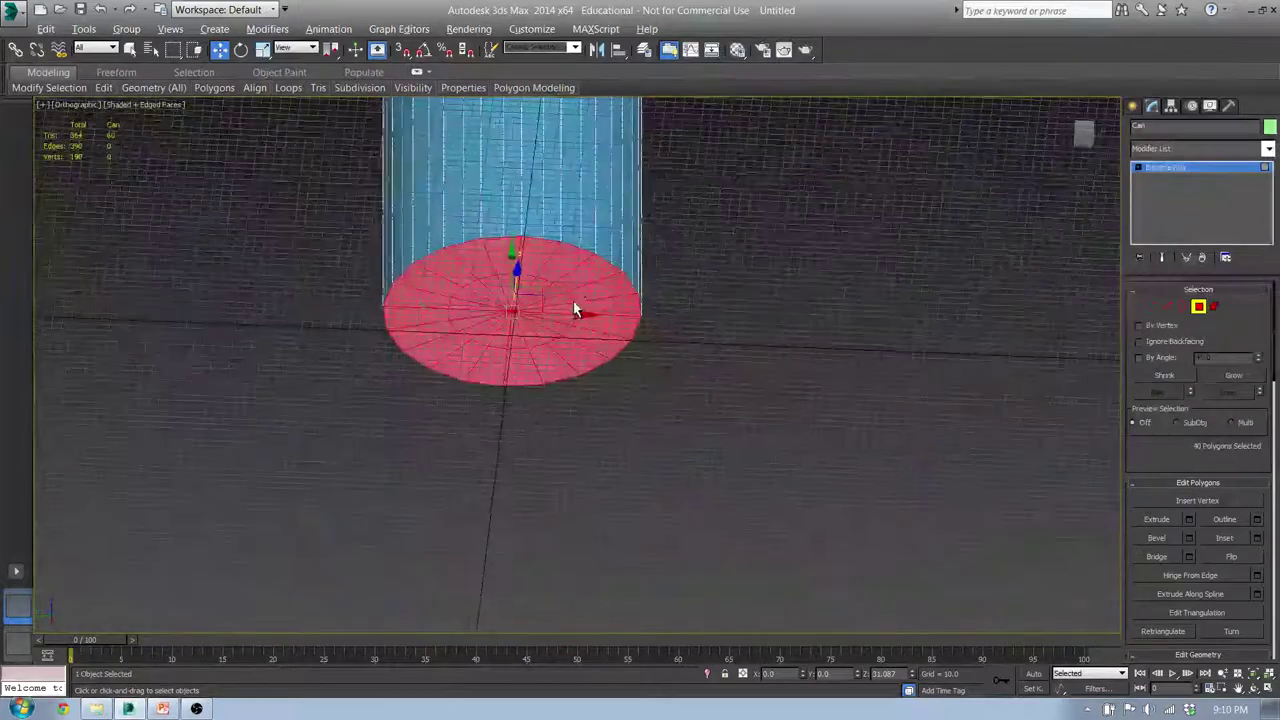
click(1170, 376)
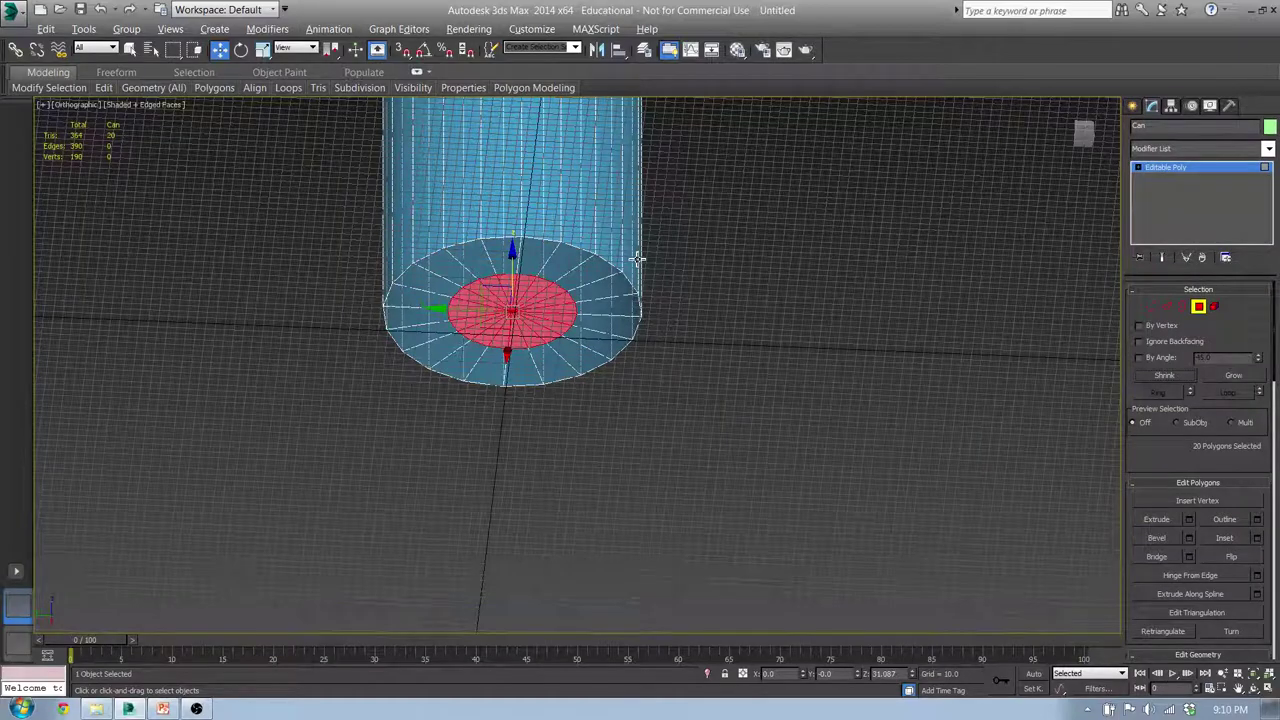
- Lower the base's inner circle of polygons to a height of about 13.8 and scale it outward to match the reference taper
key(l)
key(f)
middle_drag(580, 452, 692, 313)
scroll(609, 330, up, 4)
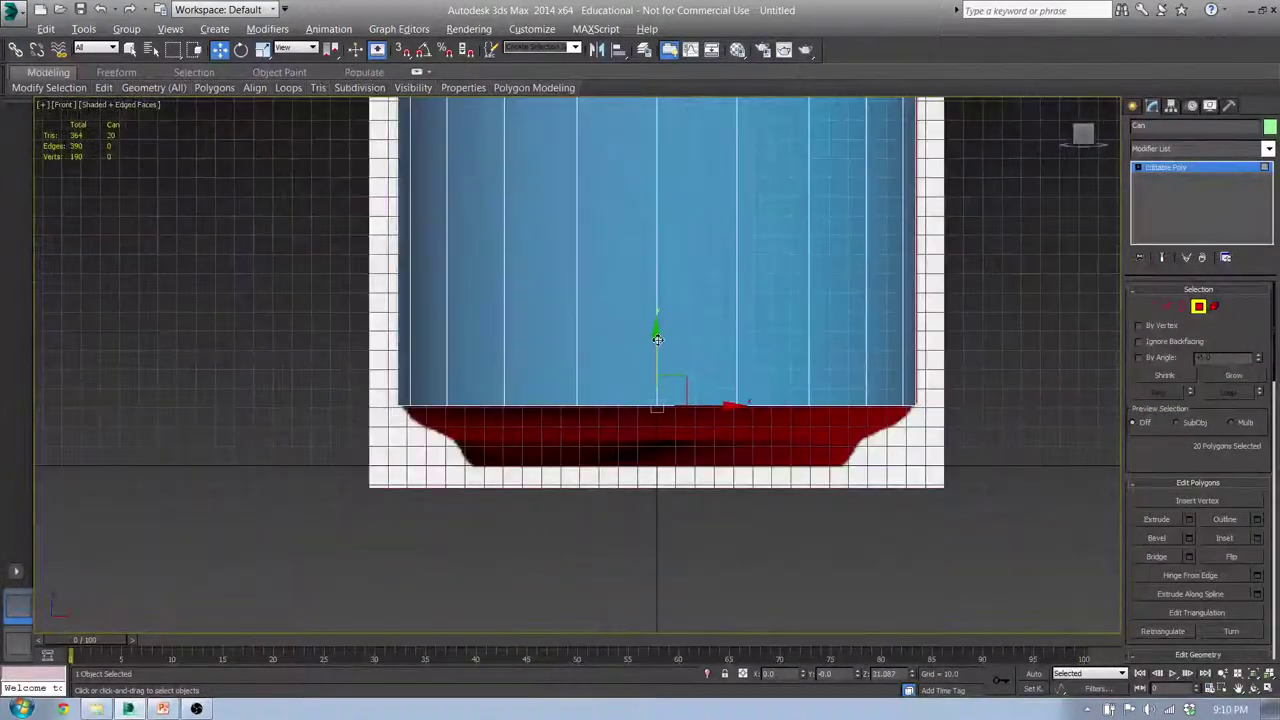
drag(657, 350, 661, 380)
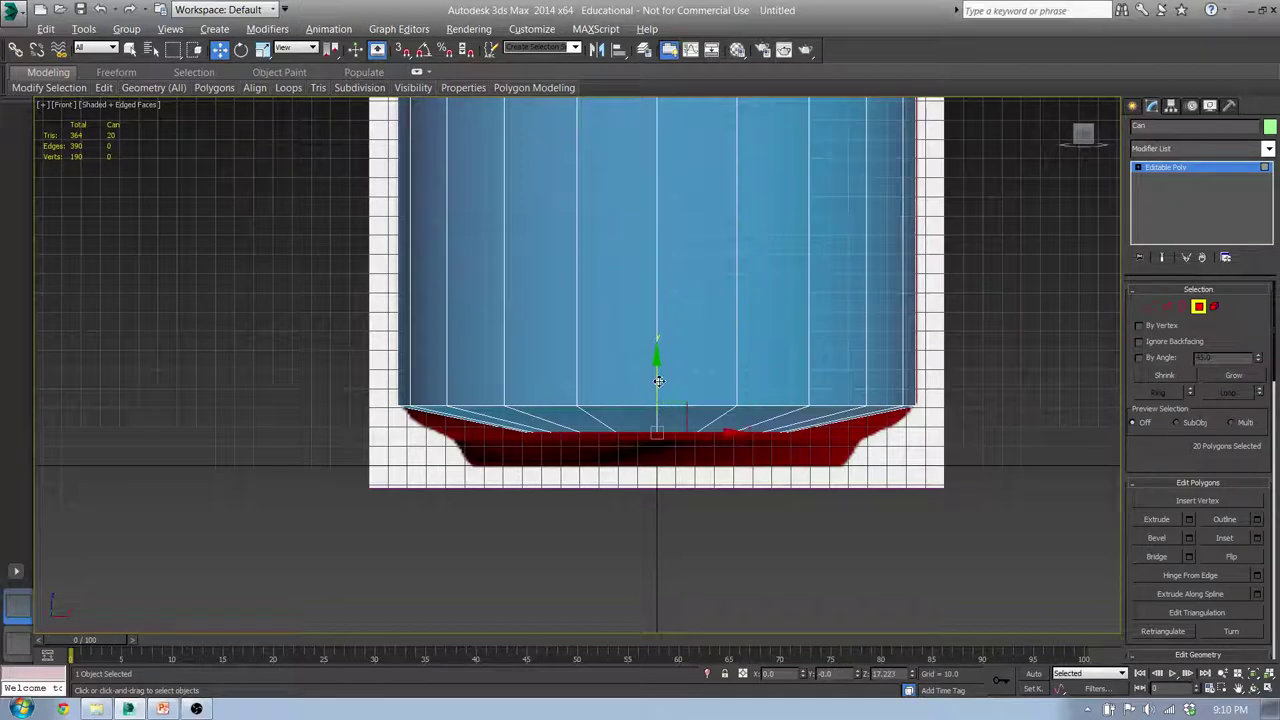
key(r)
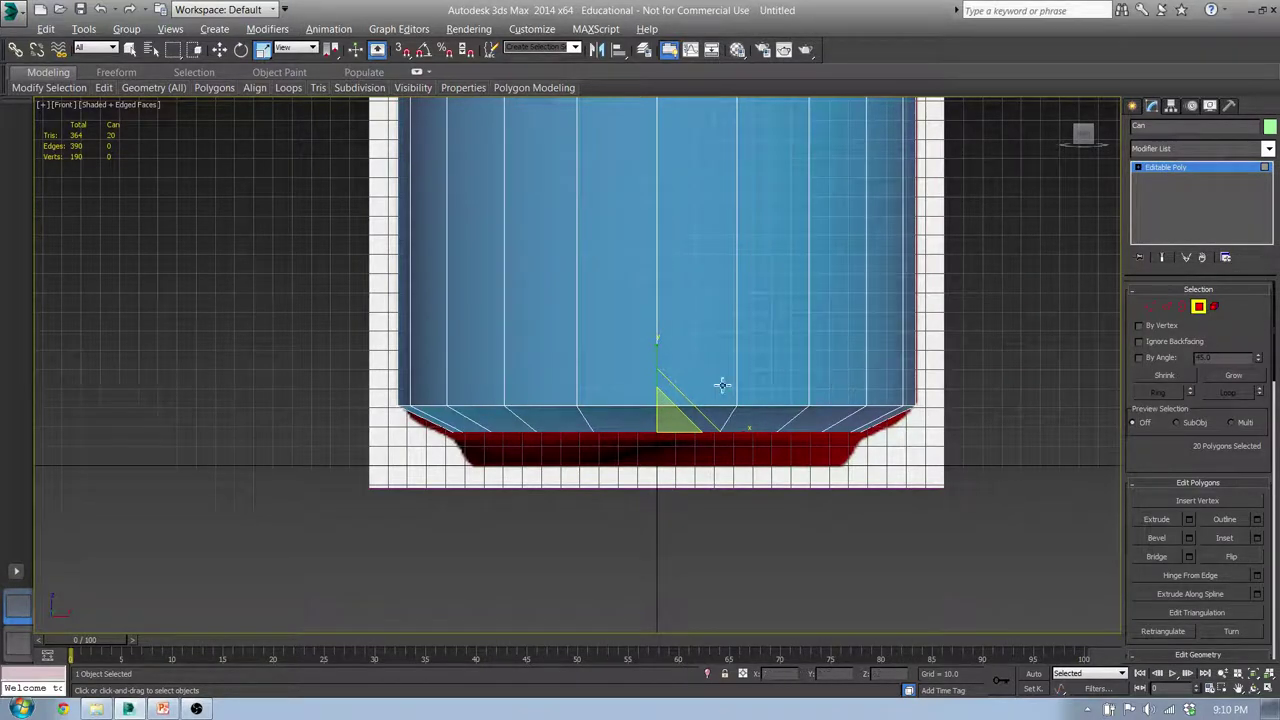
key(w)
drag(659, 385, 659, 385)
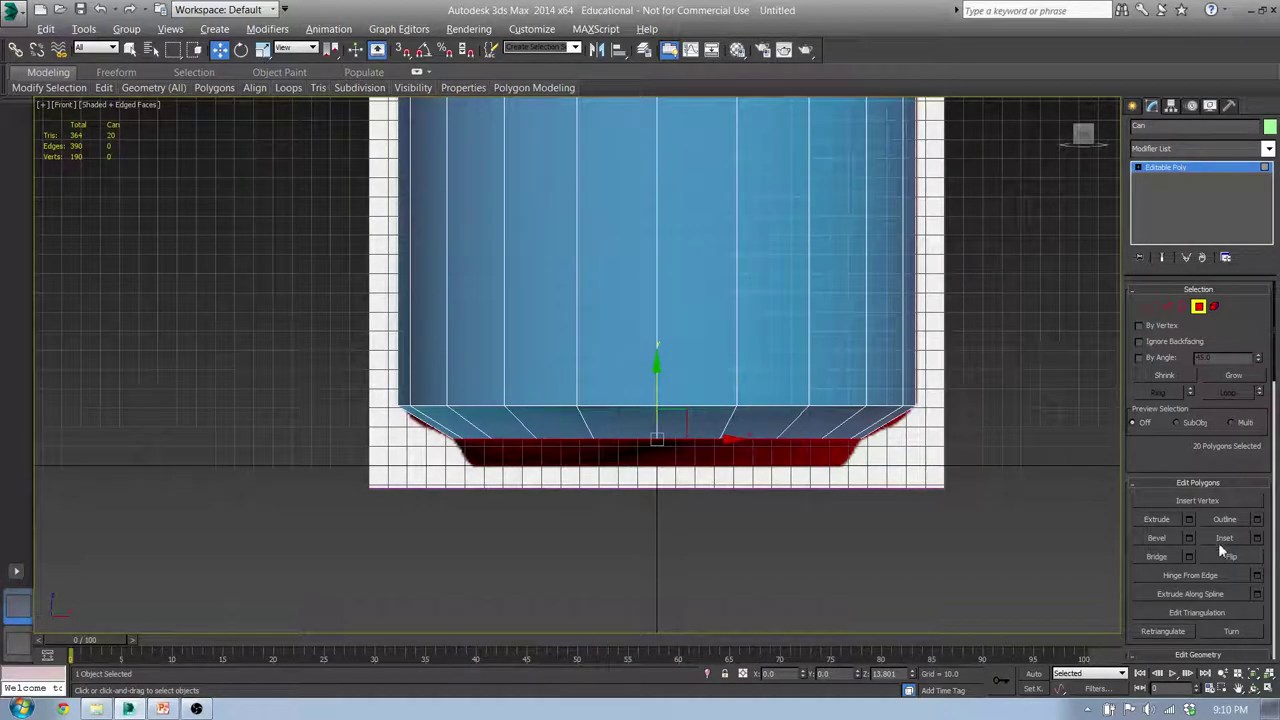
- Try to extrude the lowered base circle, then back out of the extrusion and undo the scaling
mouse_move(705, 467)
alt+middle_down()
mouse_move(711, 401)
mouse_move(683, 454)
alt+middle_up()
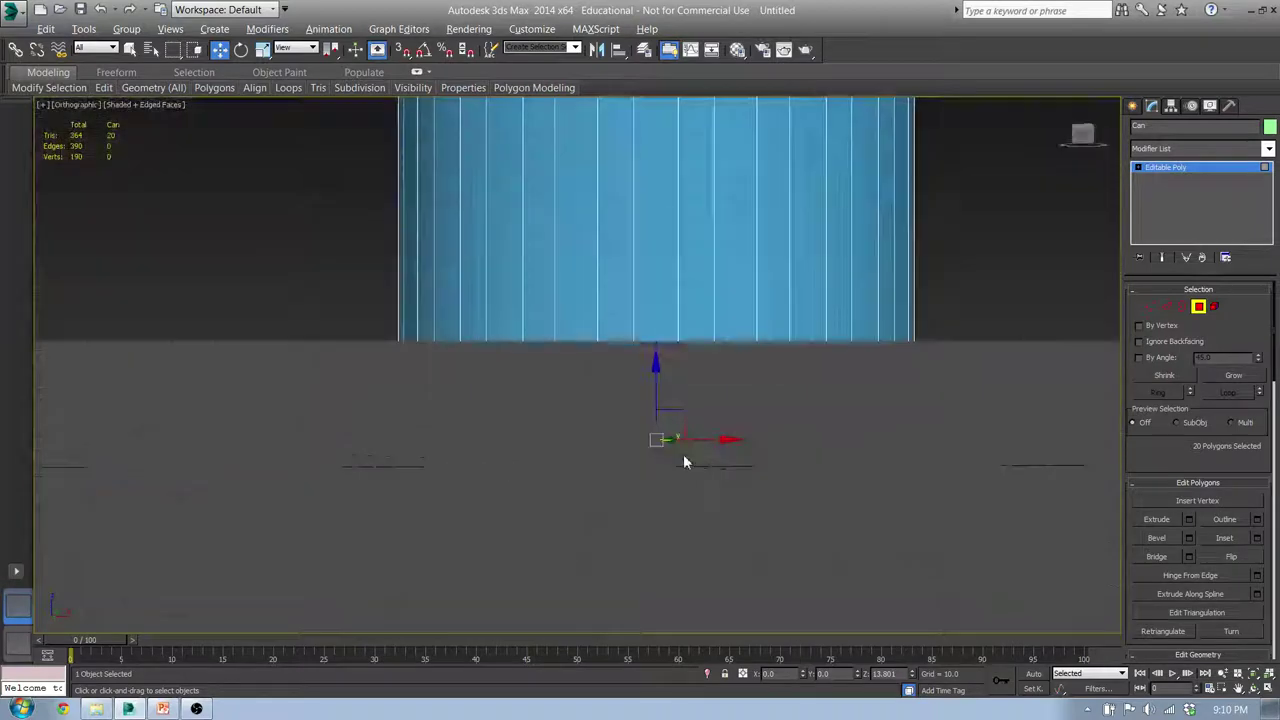
key(l)
middle_drag(542, 359, 650, 331)
scroll(650, 331, up, 3)
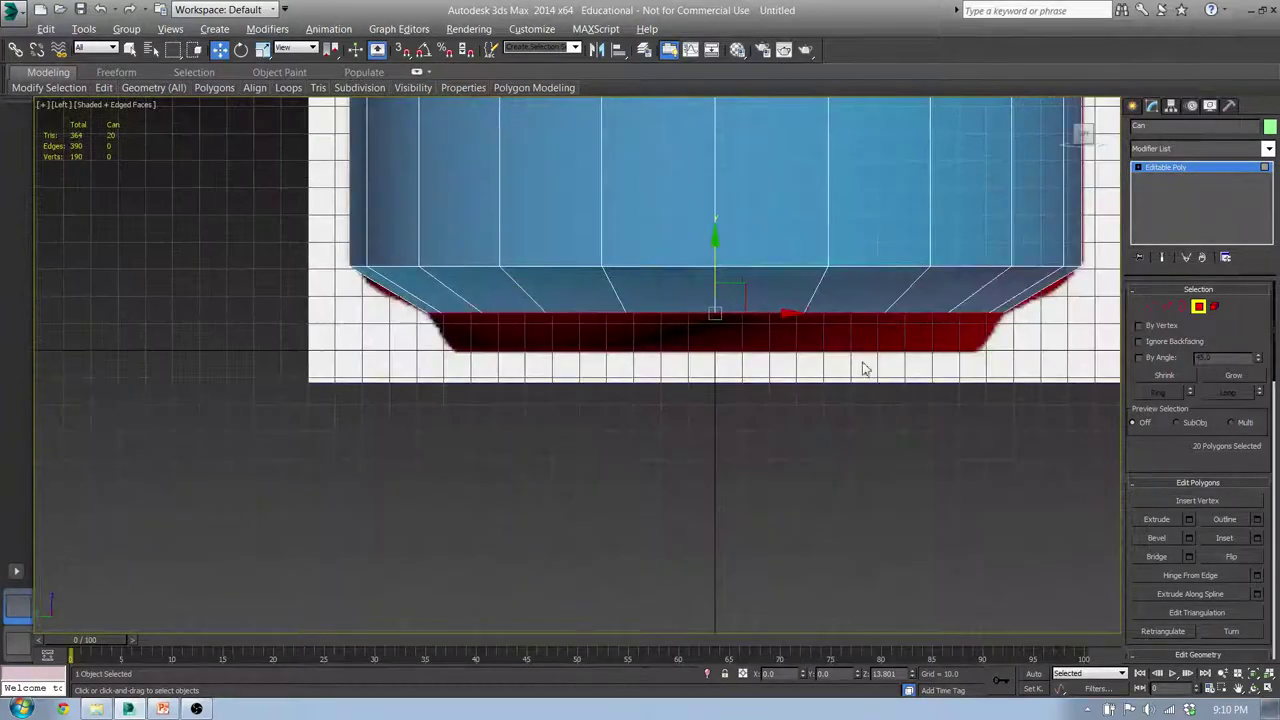
click(1188, 520)
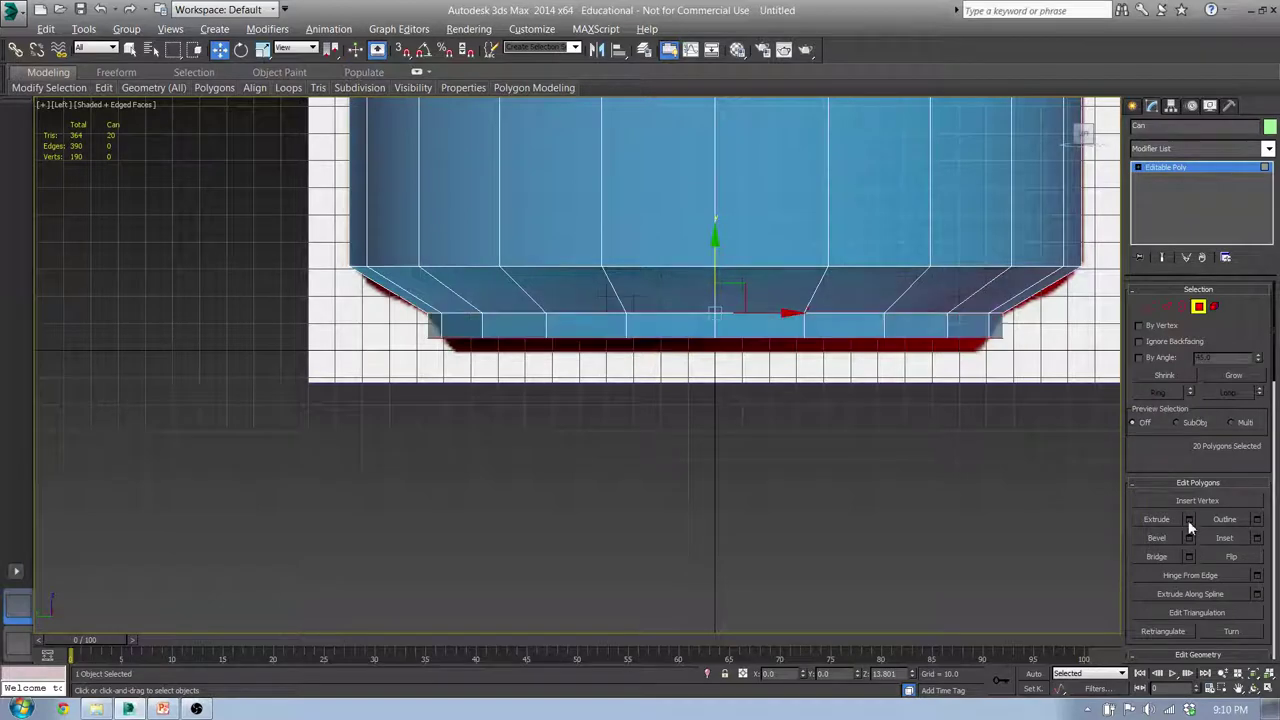
key(Escape)
key(ctrl+z)
key(ctrl+z)
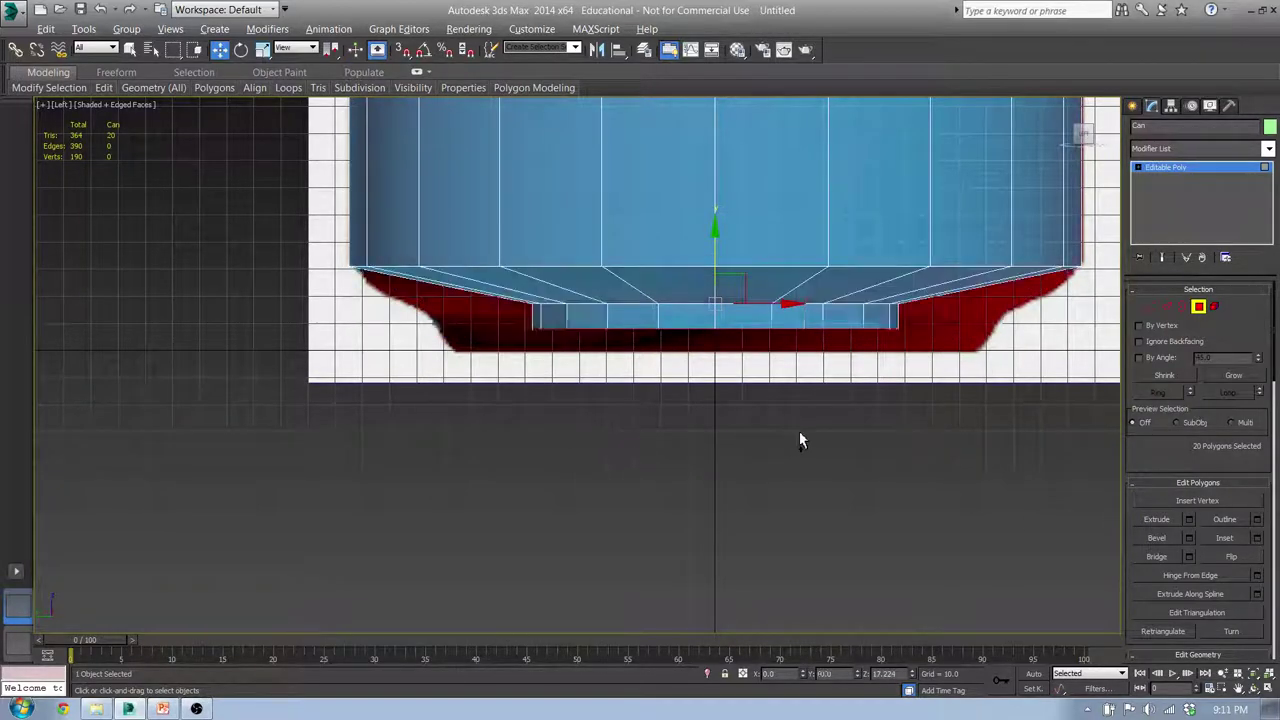
- Undo the lowering of the base circle and go back to the selection of all base polygons
key(ctrl+r)
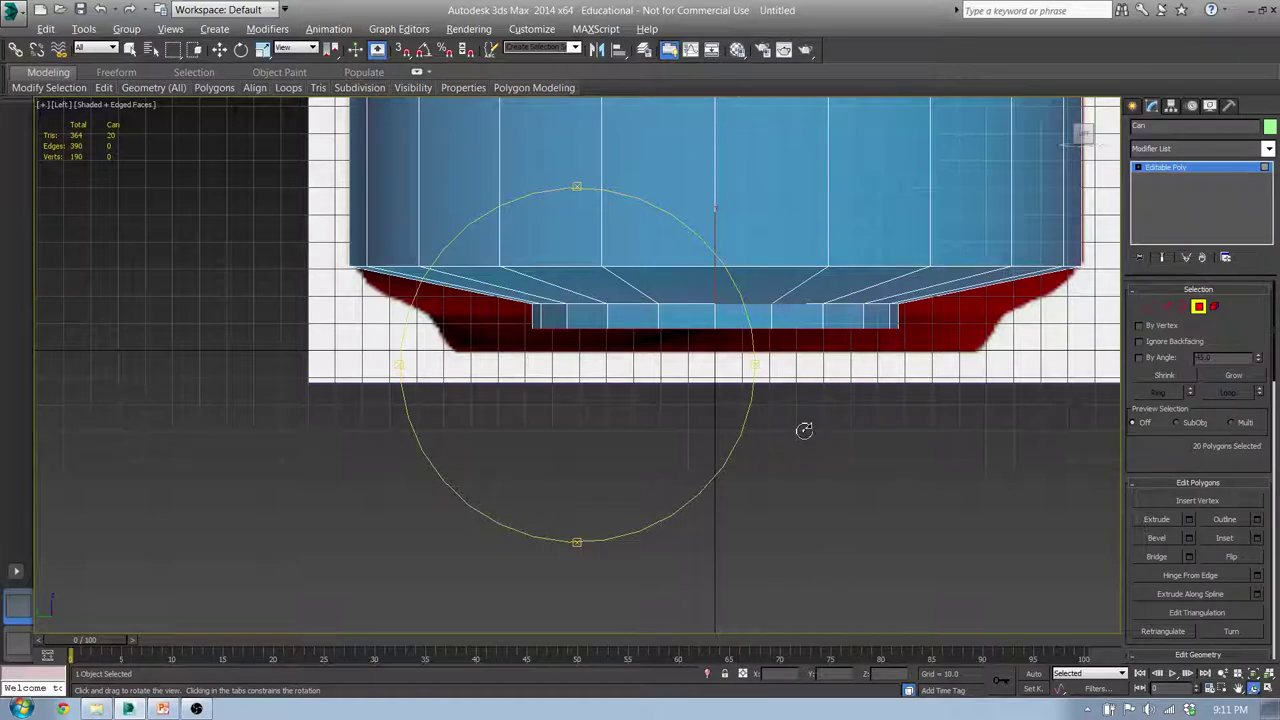
key(ctrl+z)
key(w)
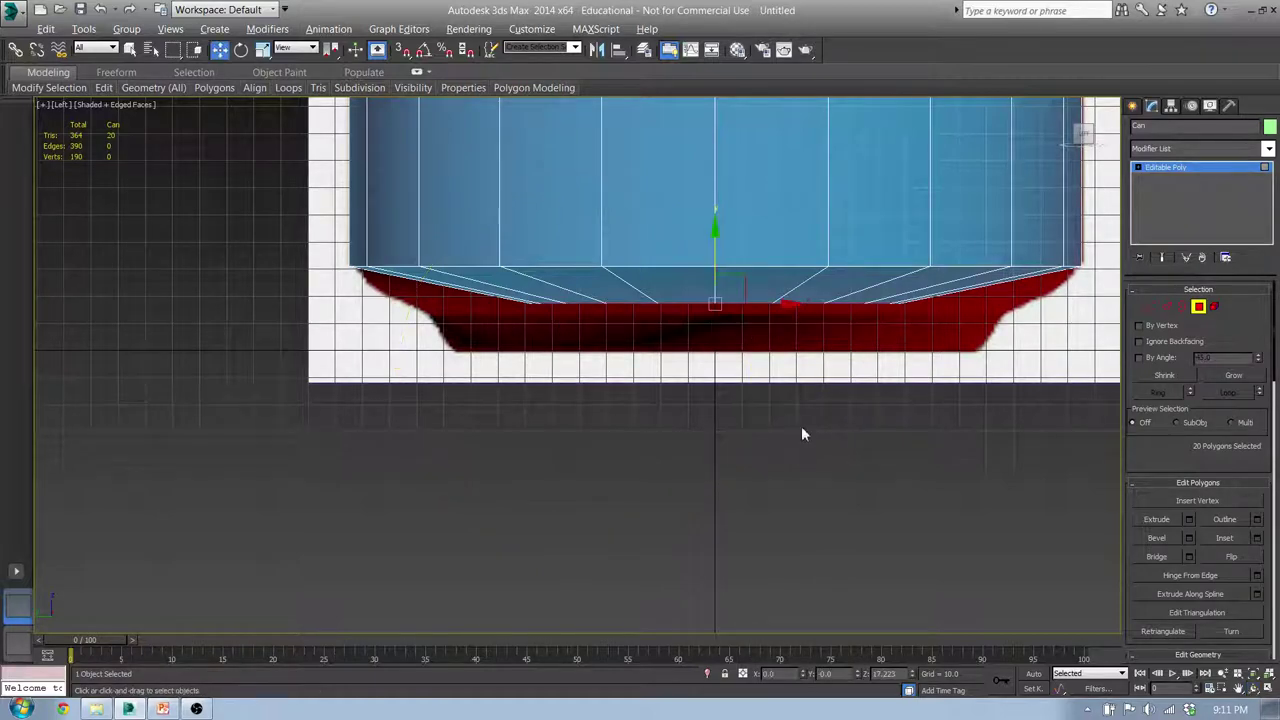
key(ctrl+z)
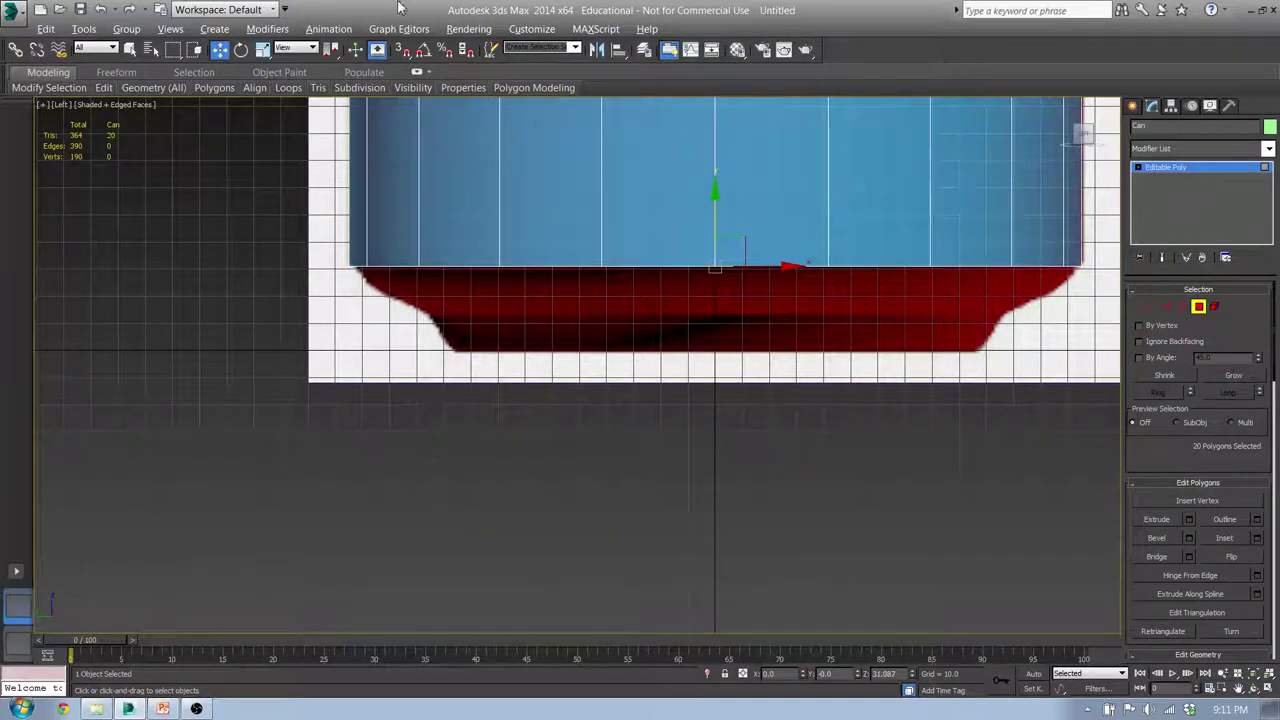
click(100, 9)
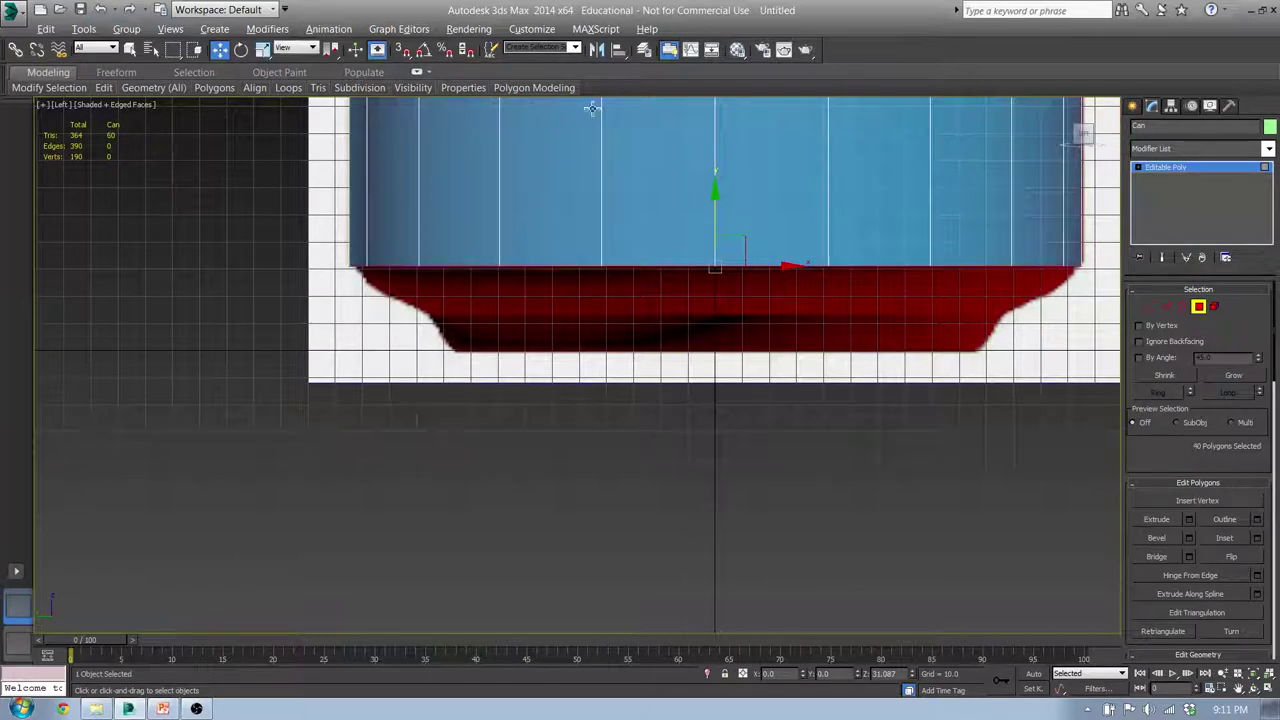
- Try an extrusion on the base polygons, shrink the selection to the inner circle and undo the extrusion
click(1190, 520)
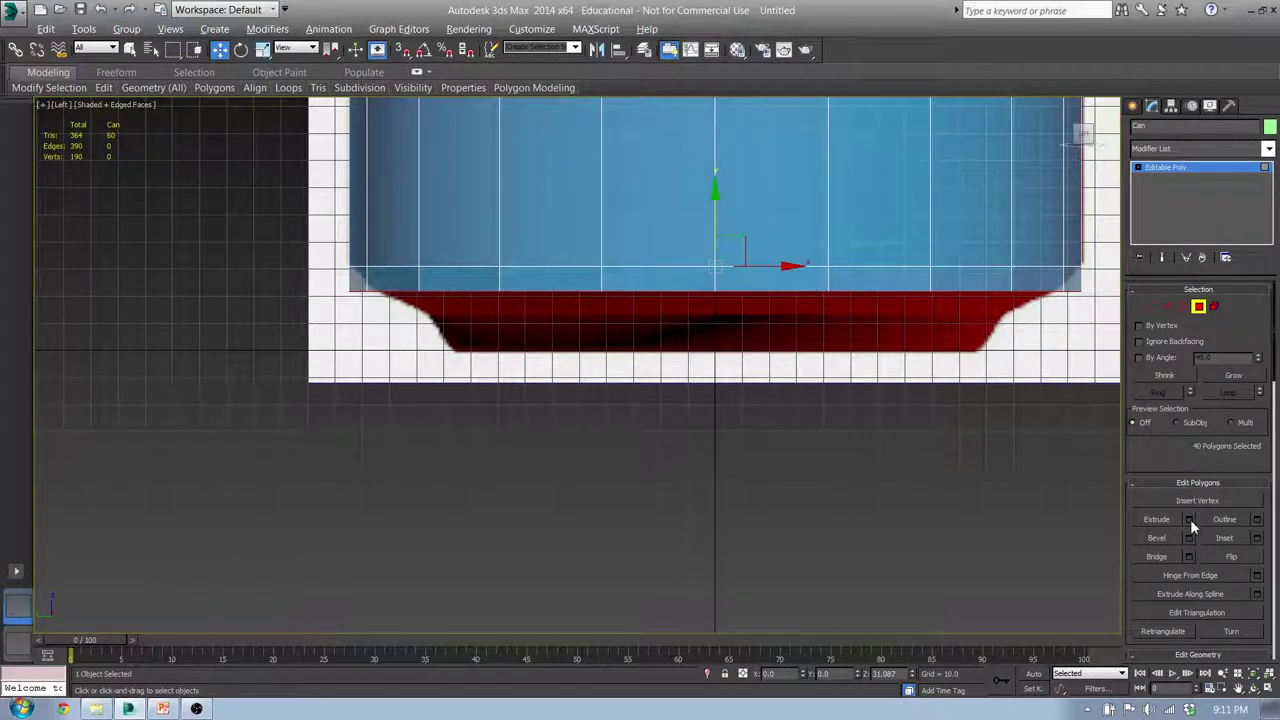
alt+middle_drag(790, 440, 797, 385)
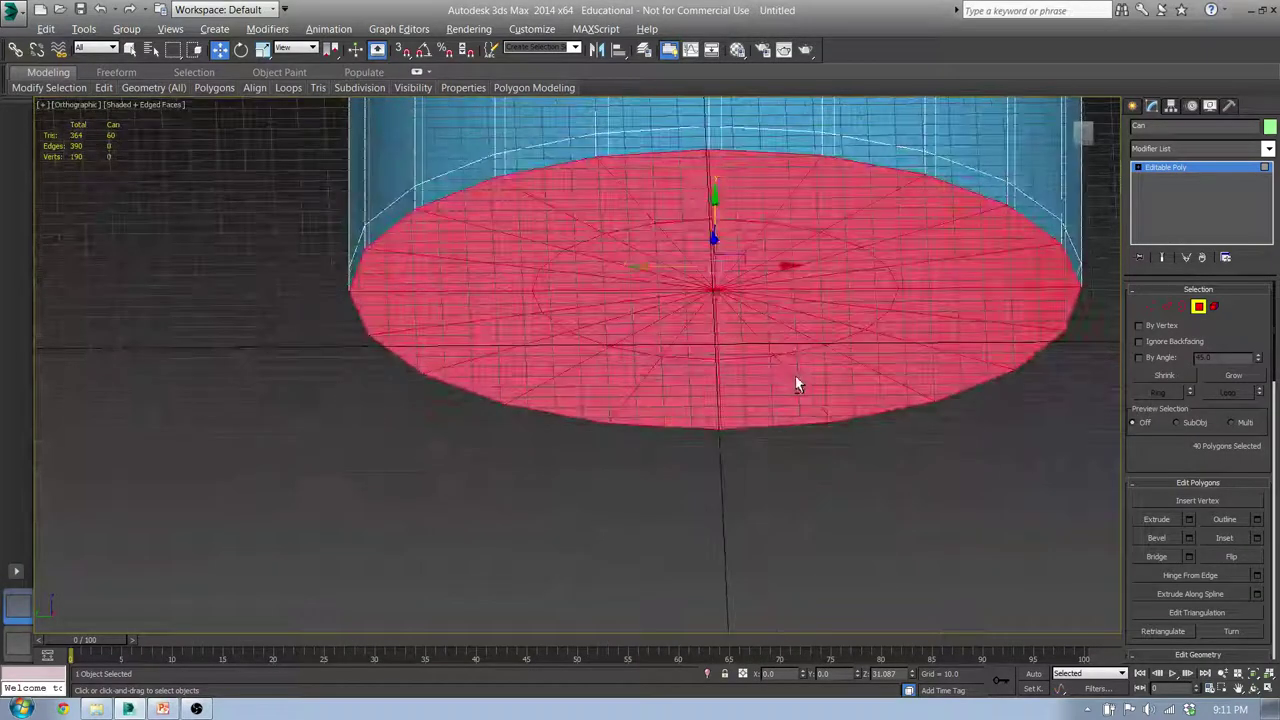
key(ctrl+Page_Up)
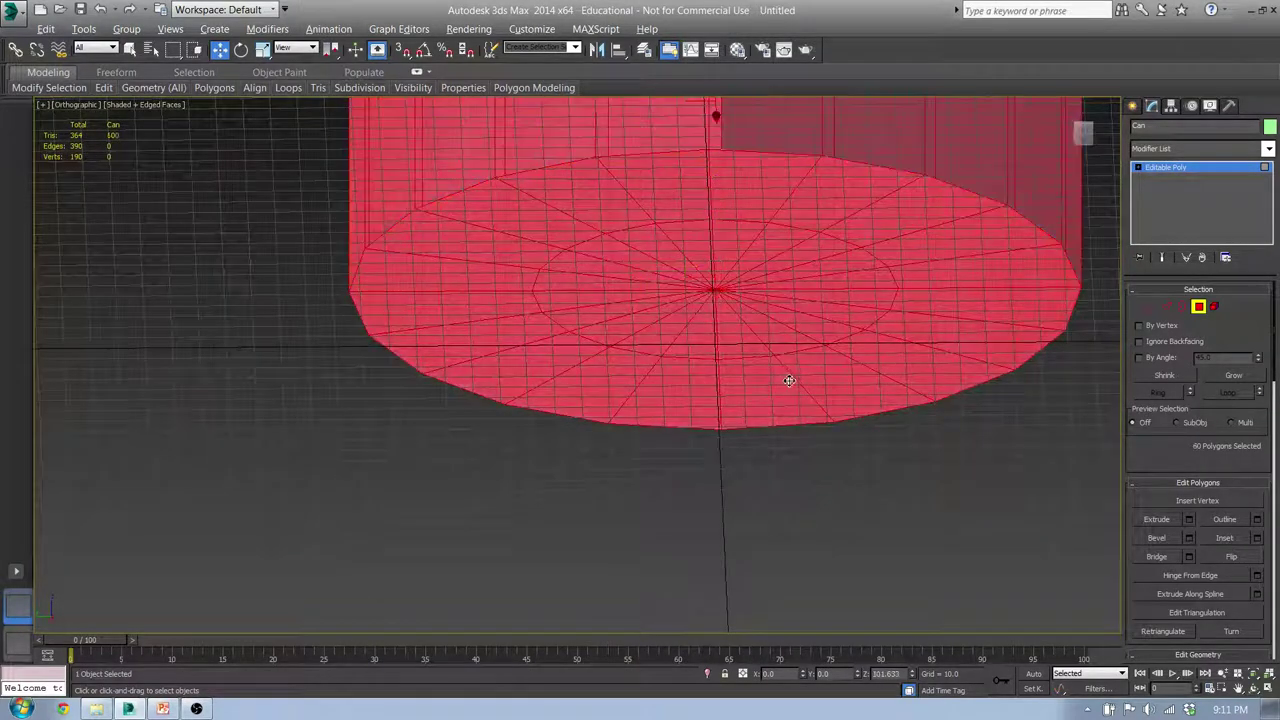
key(ctrl+Page_Down)
key(ctrl+Page_Down)
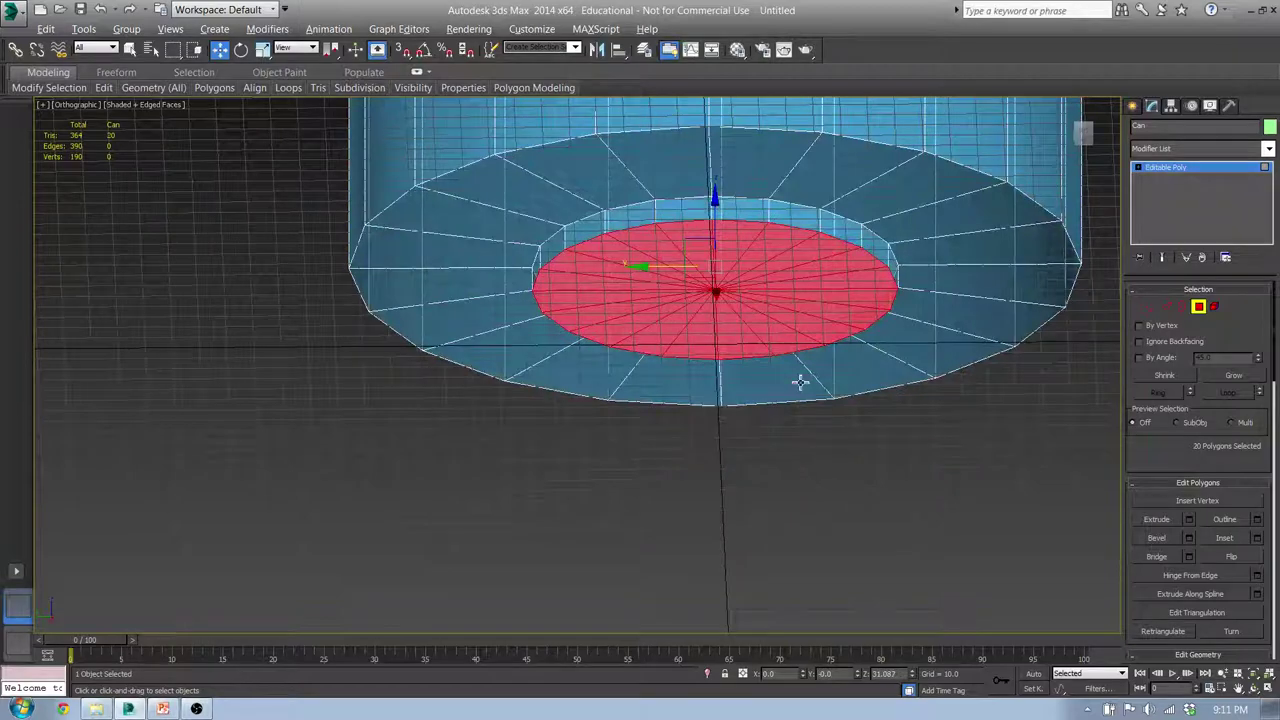
key(l)
middle_drag(557, 371, 560, 310)
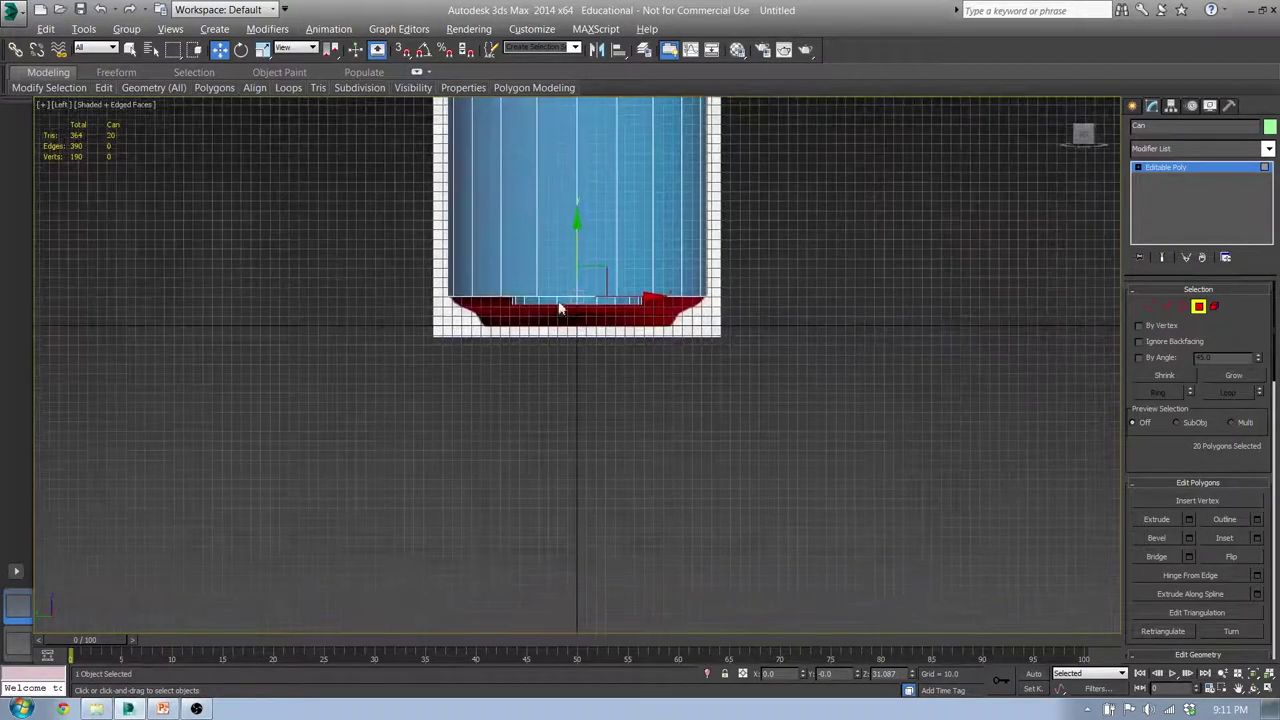
scroll(560, 310, up, 4)
key(ctrl+z)
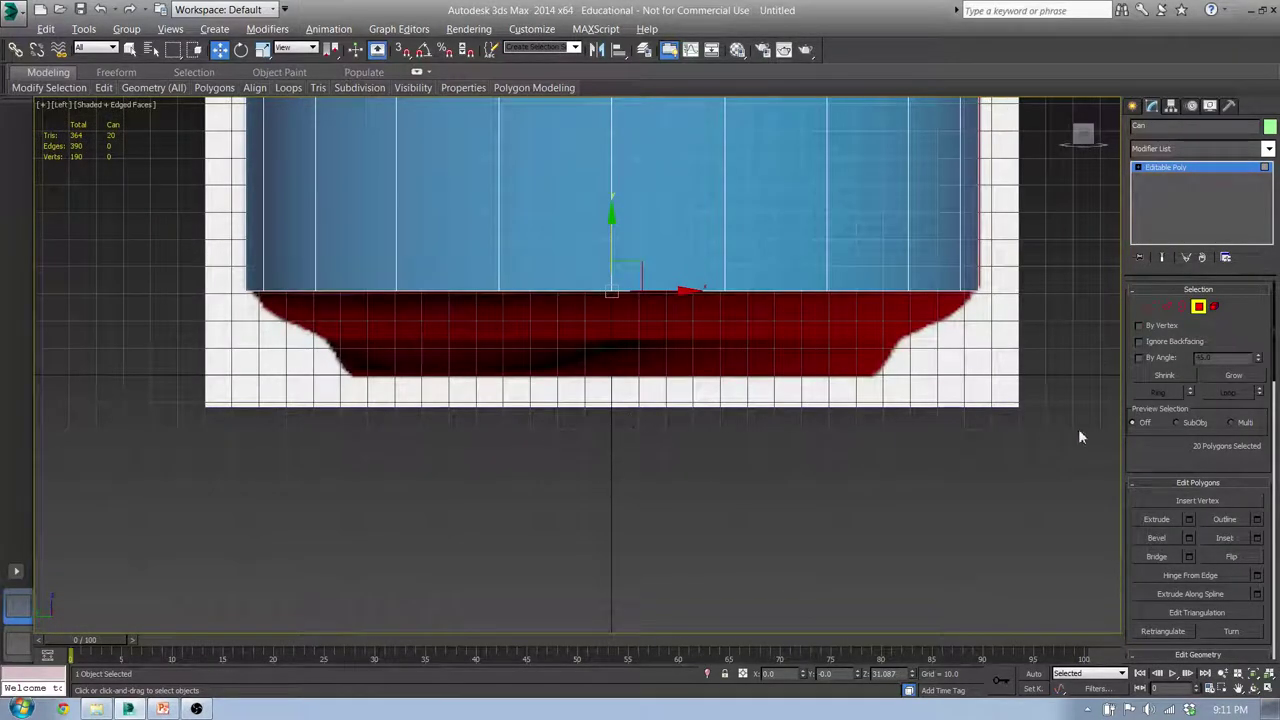
- Try to bevel the base's inner circle downward, then undo it
click(1187, 538)
drag(585, 398, 622, 307)
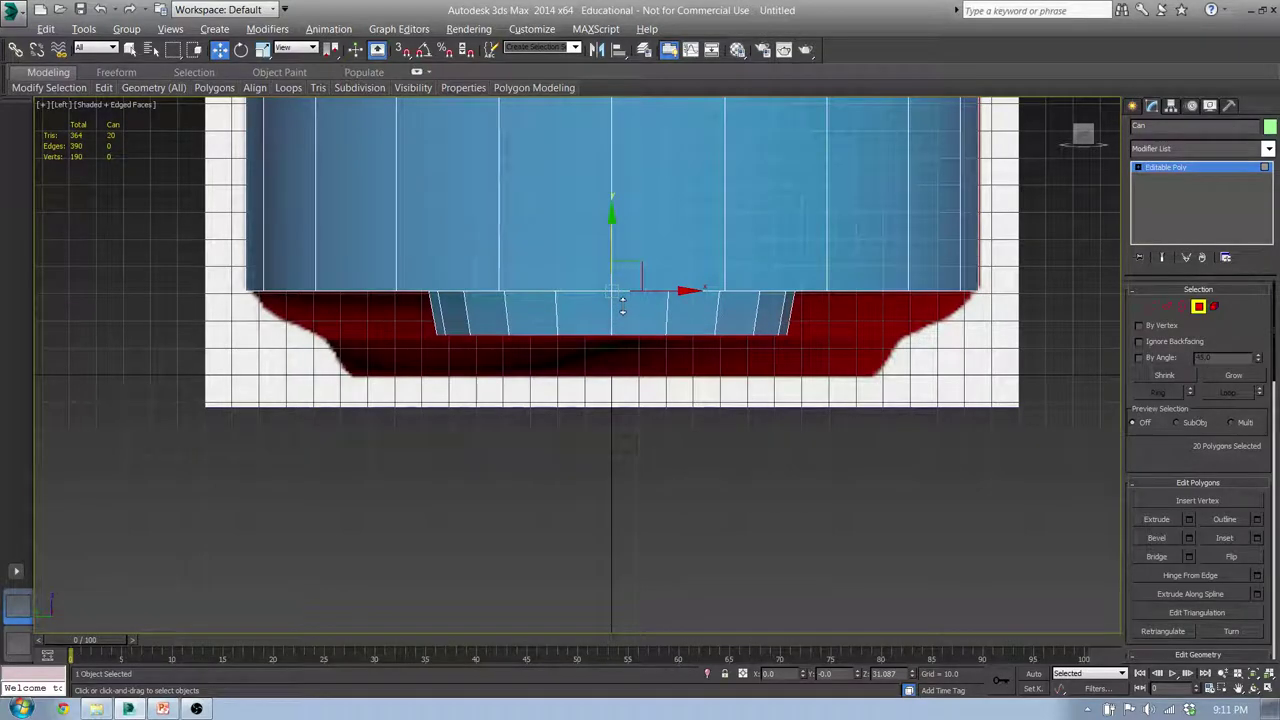
key(ctrl+z)
key(ctrl+z)
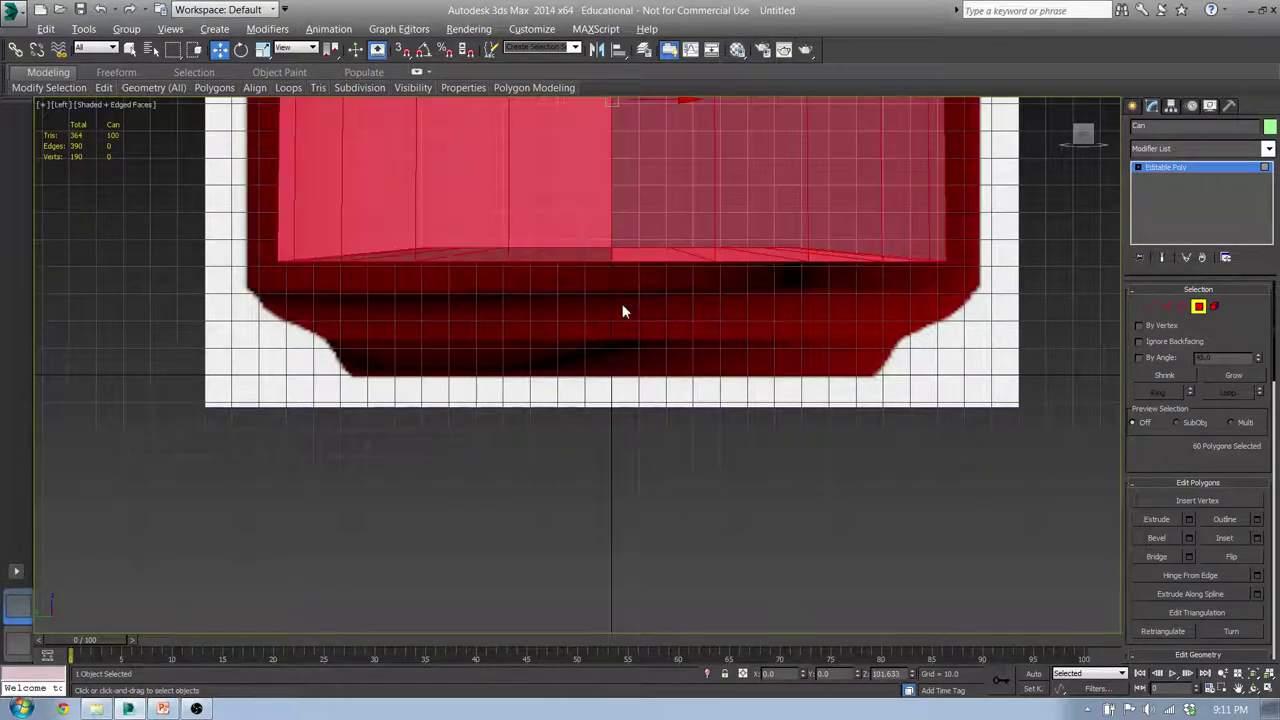
- Reselect the can's base polygons, excluding the side walls, and shrink the selection to the inner circle
scroll(530, 300, down, 5)
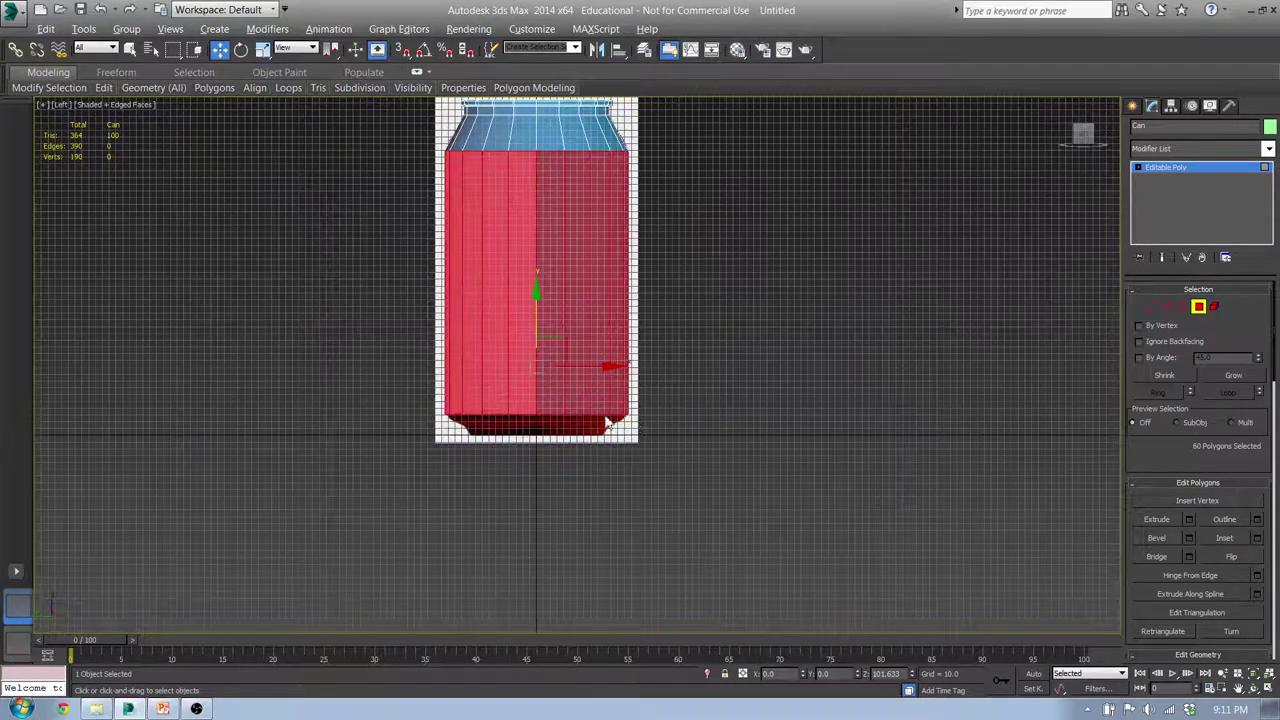
middle_drag(640, 395, 589, 346)
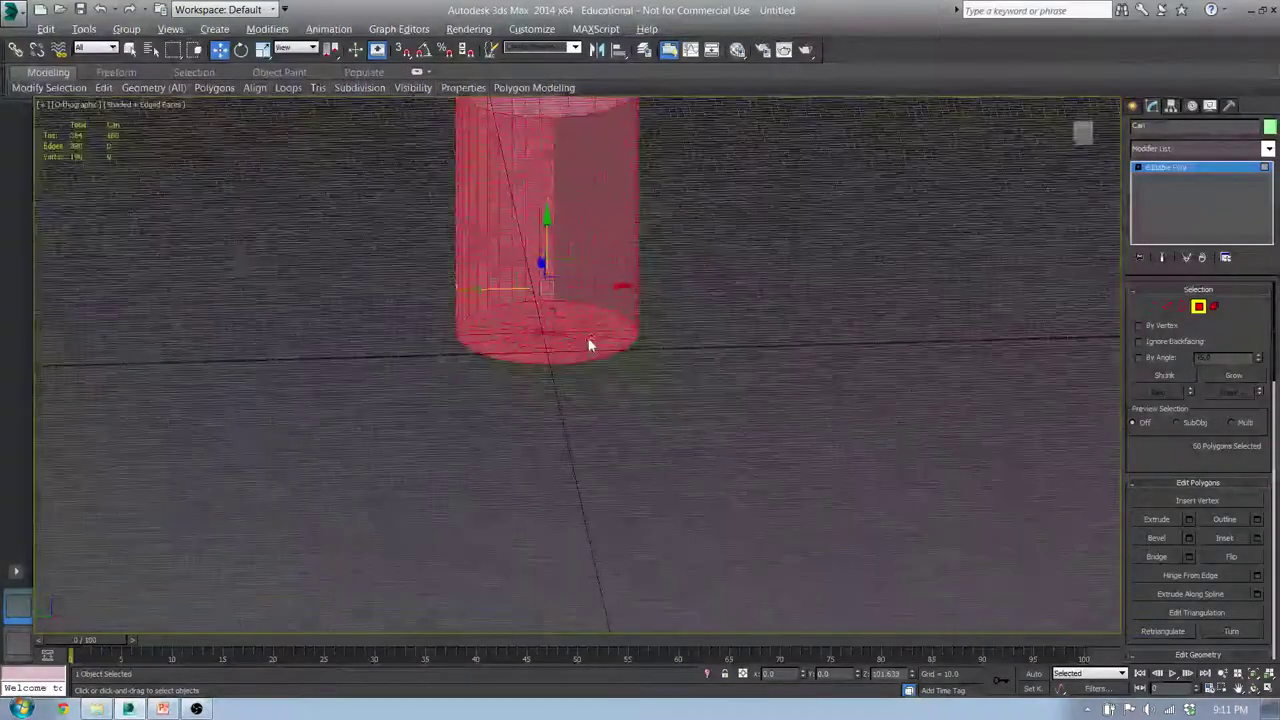
click(723, 357)
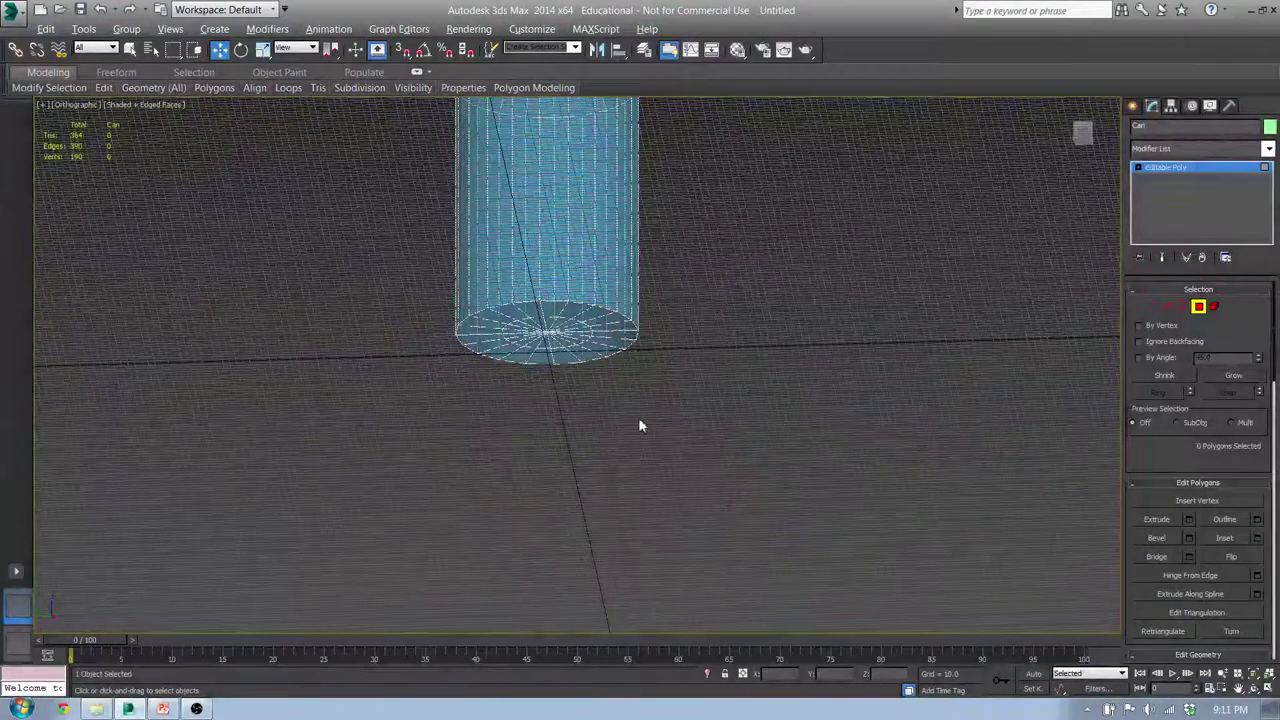
key(l)
key(ctrl+a)
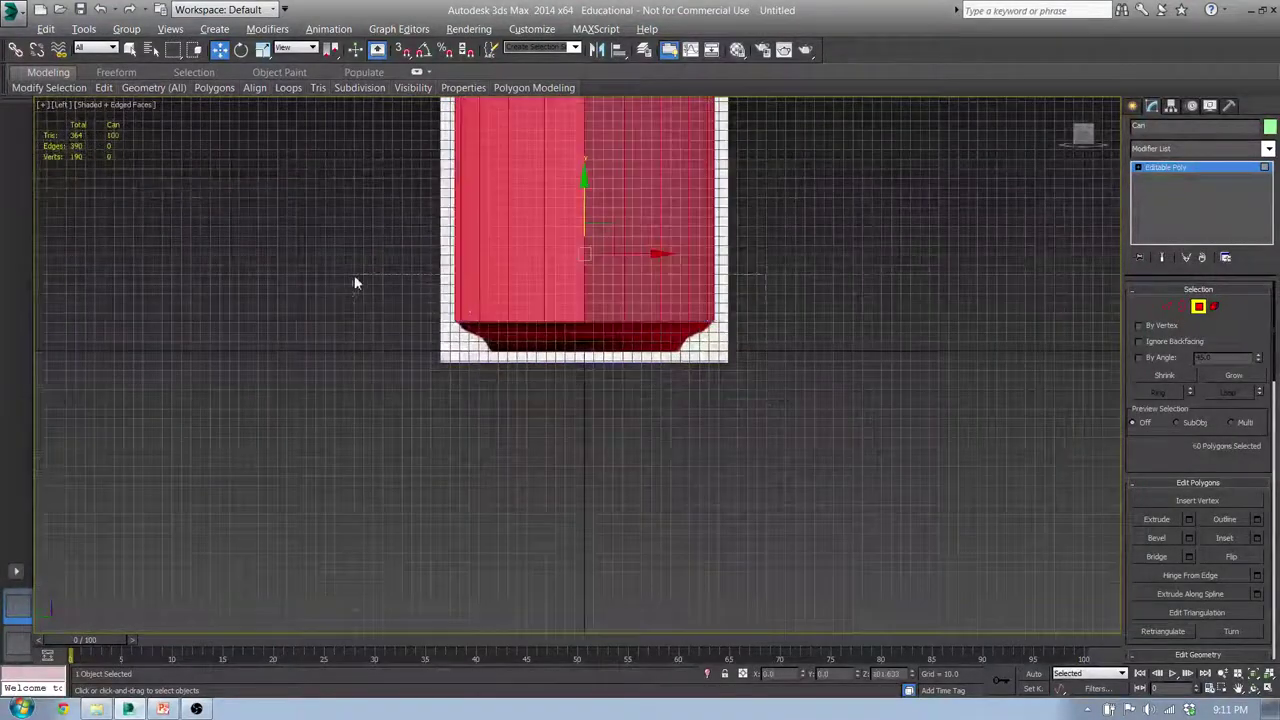
alt+drag(346, 226, 857, 262)
alt+middle_drag(650, 420, 642, 346)
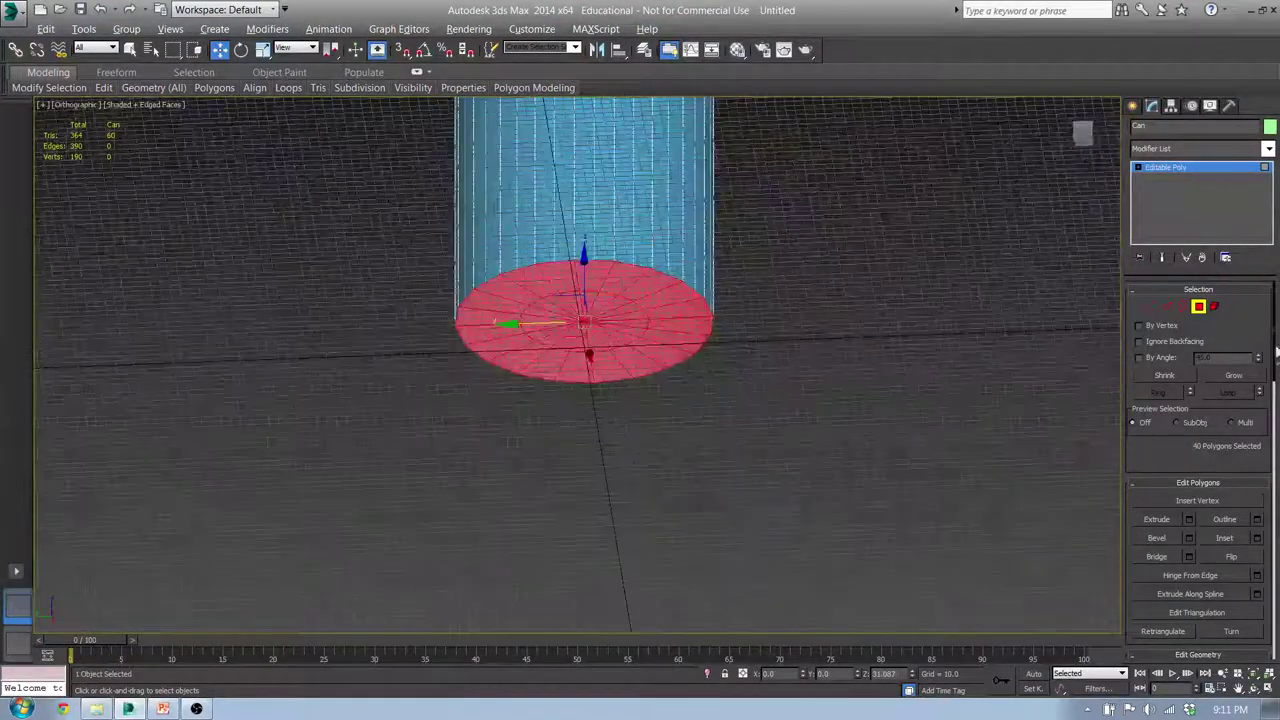
click(1164, 375)
- Lower the inner base circle to a height of about 13 and scale it outward to follow the reference's lower taper
key(l)
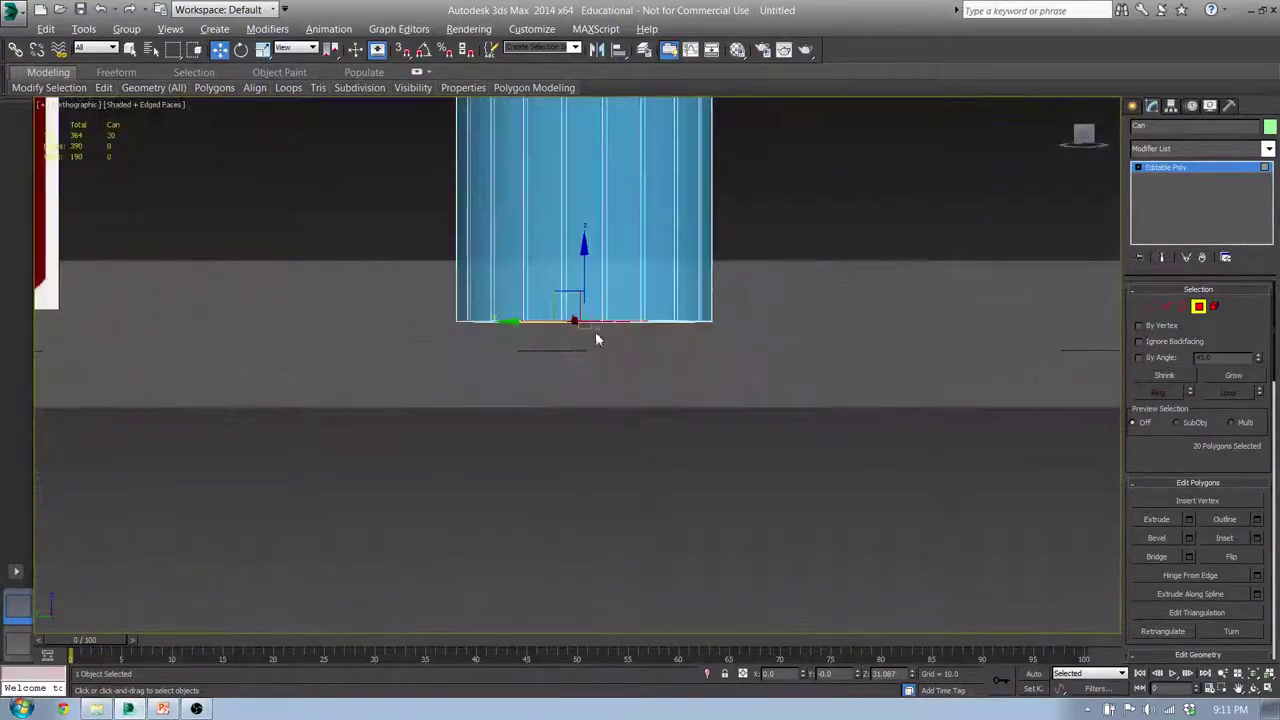
scroll(565, 319, up, 5)
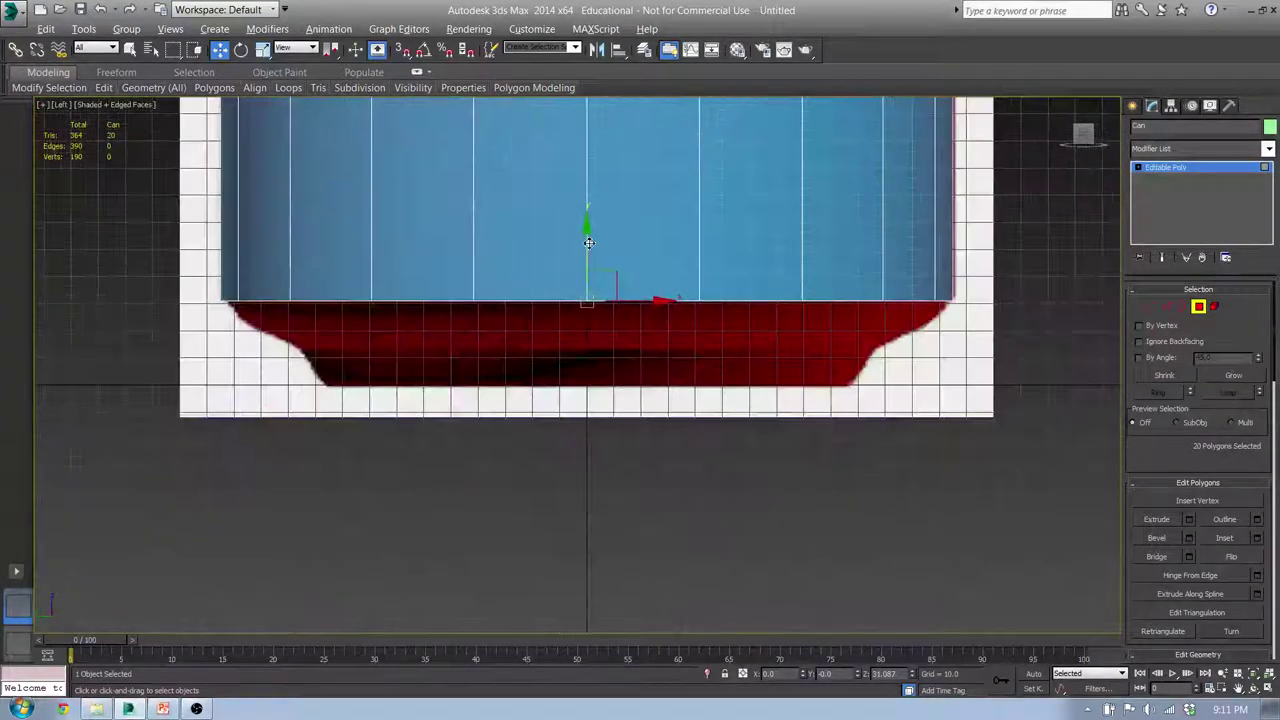
drag(590, 243, 592, 280)
key(r)
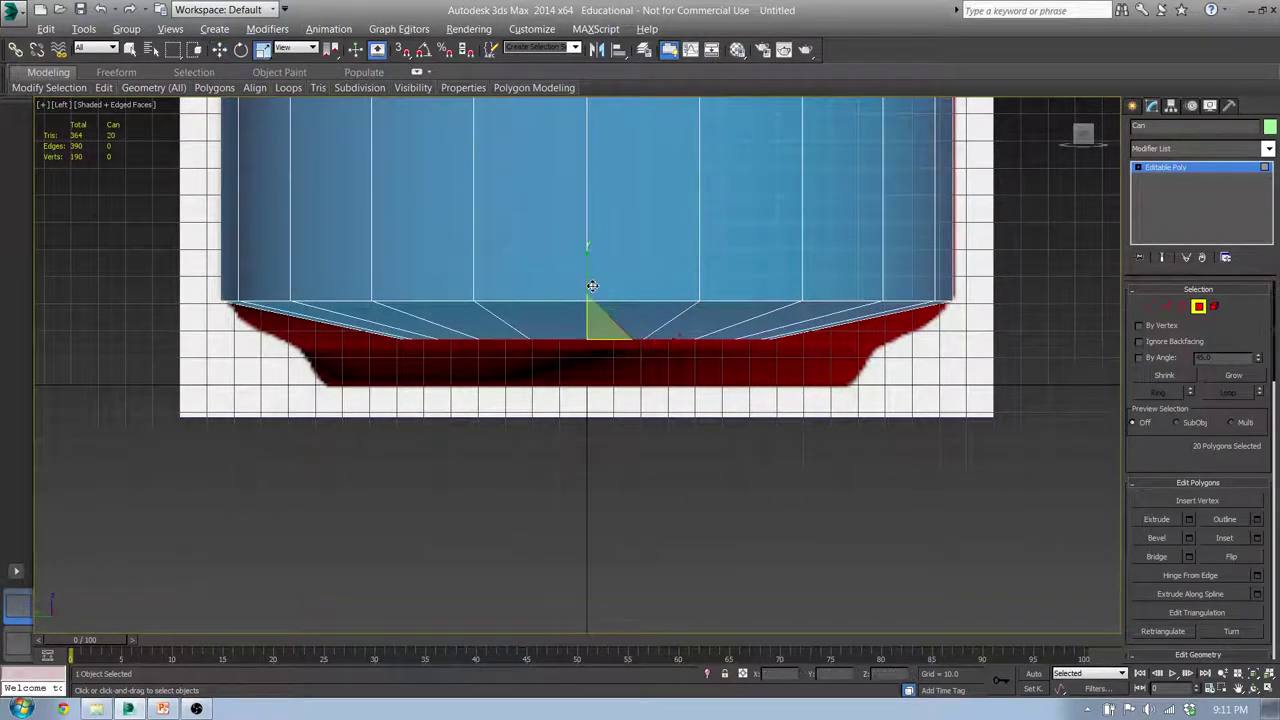
drag(718, 313, 794, 297)
key(w)
drag(588, 297, 587, 304)
- Bevel the base circle downward to the reference can's bottom edge, narrowing its outline to match the foot
scroll(560, 369, down, 3)
middle_drag(560, 369, 427, 387)
alt+middle_drag(403, 429, 513, 400)
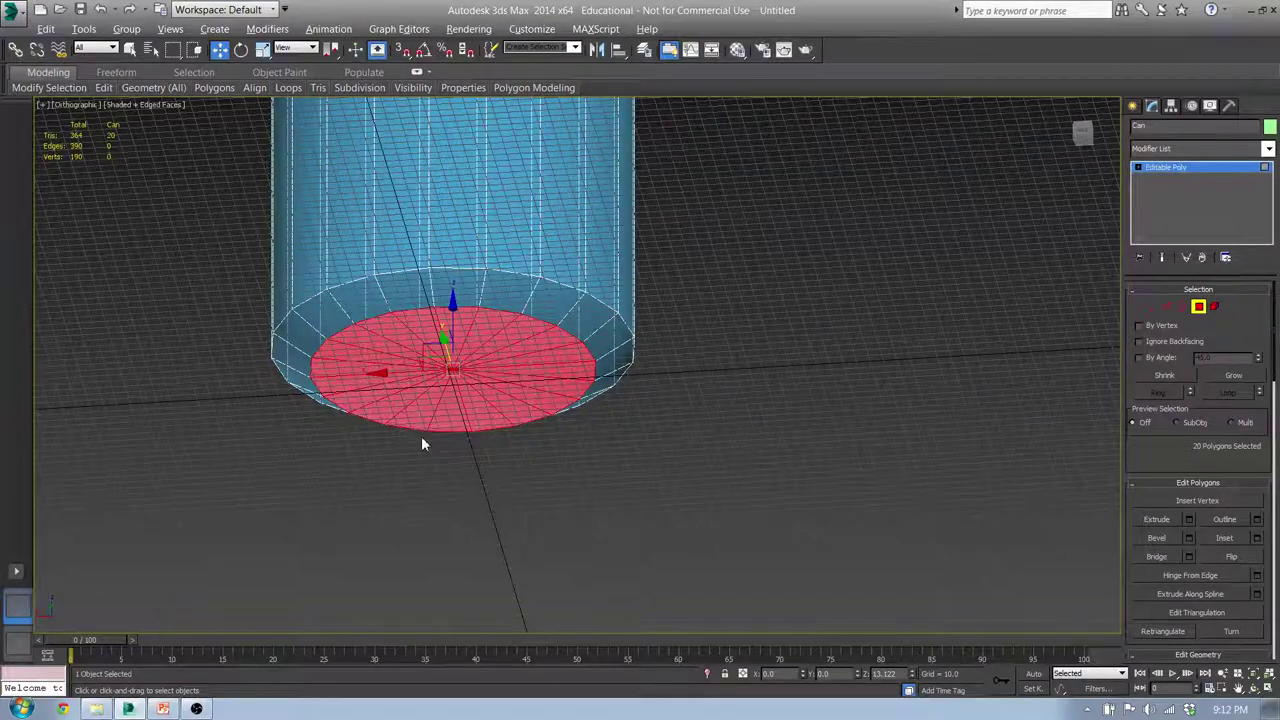
key(f)
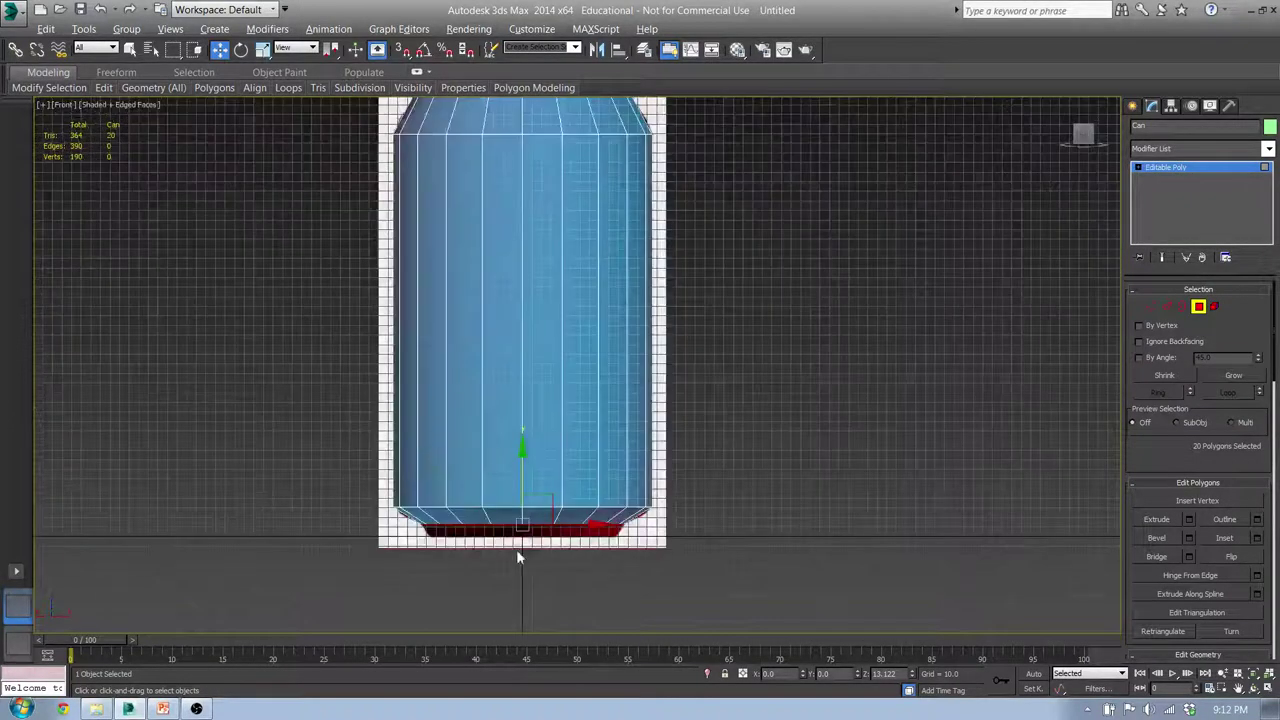
middle_drag(517, 557, 514, 371)
scroll(510, 345, up, 5)
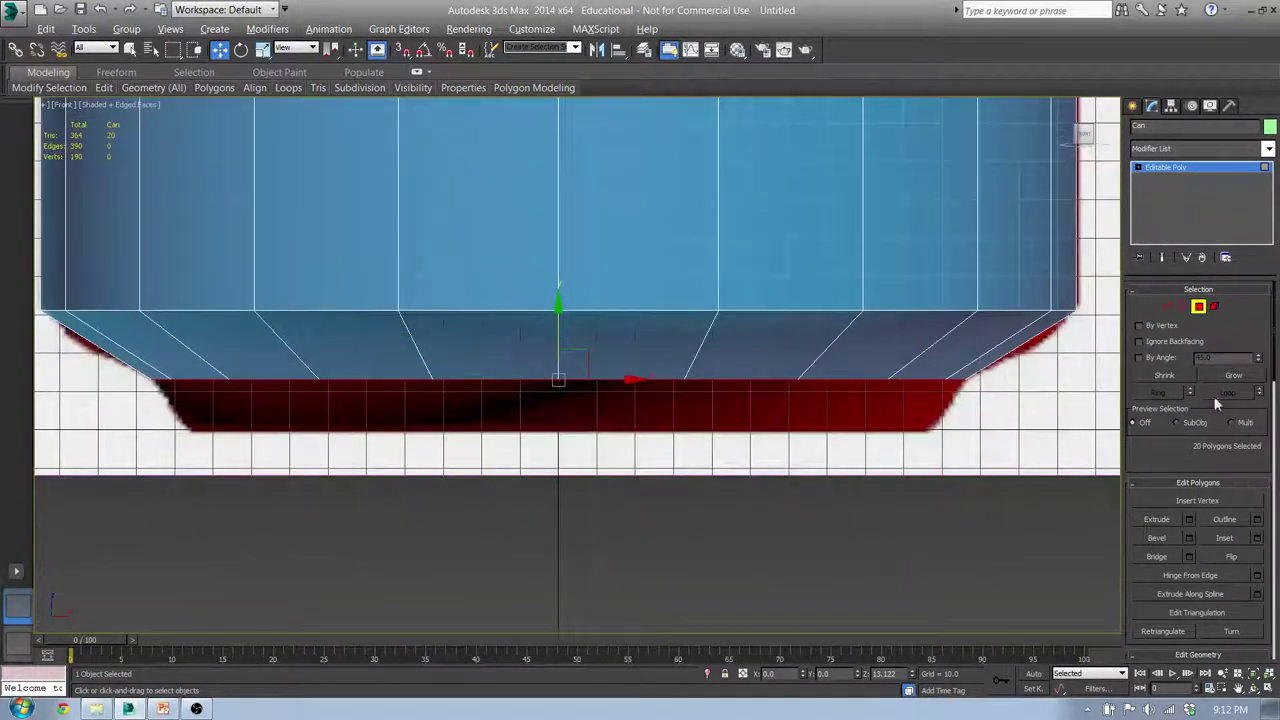
click(1189, 538)
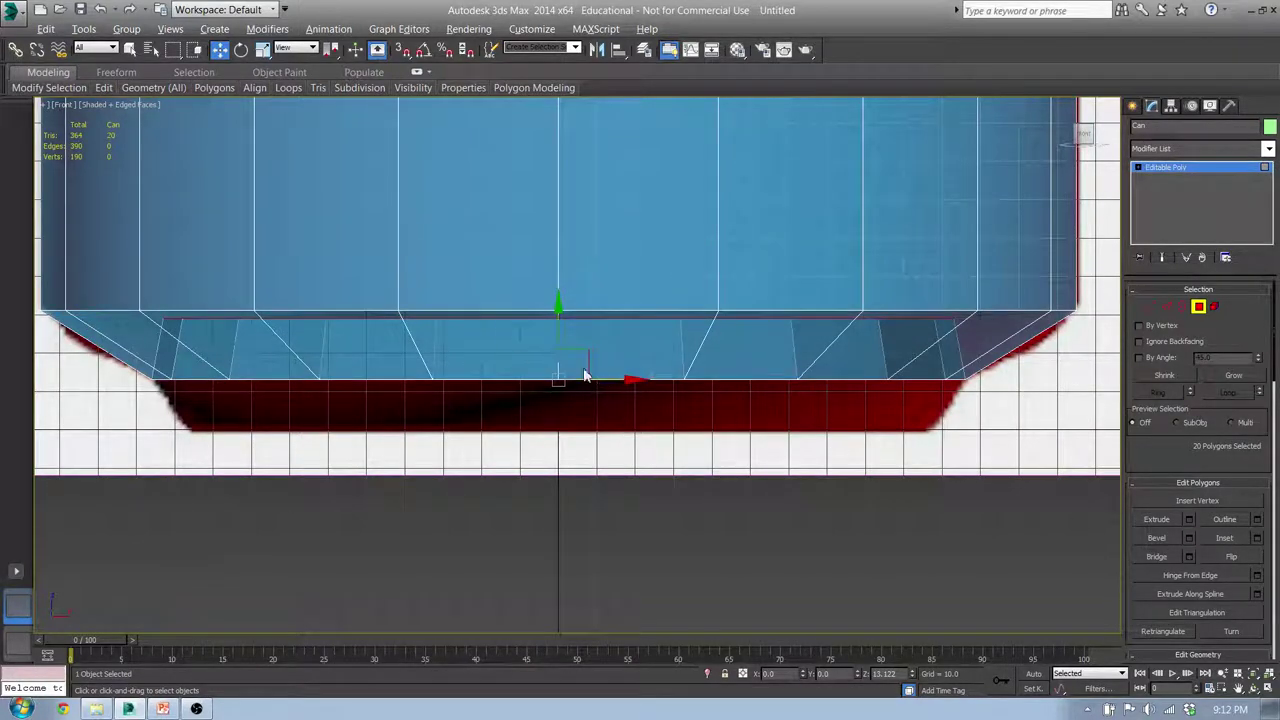
drag(588, 392, 630, 279)
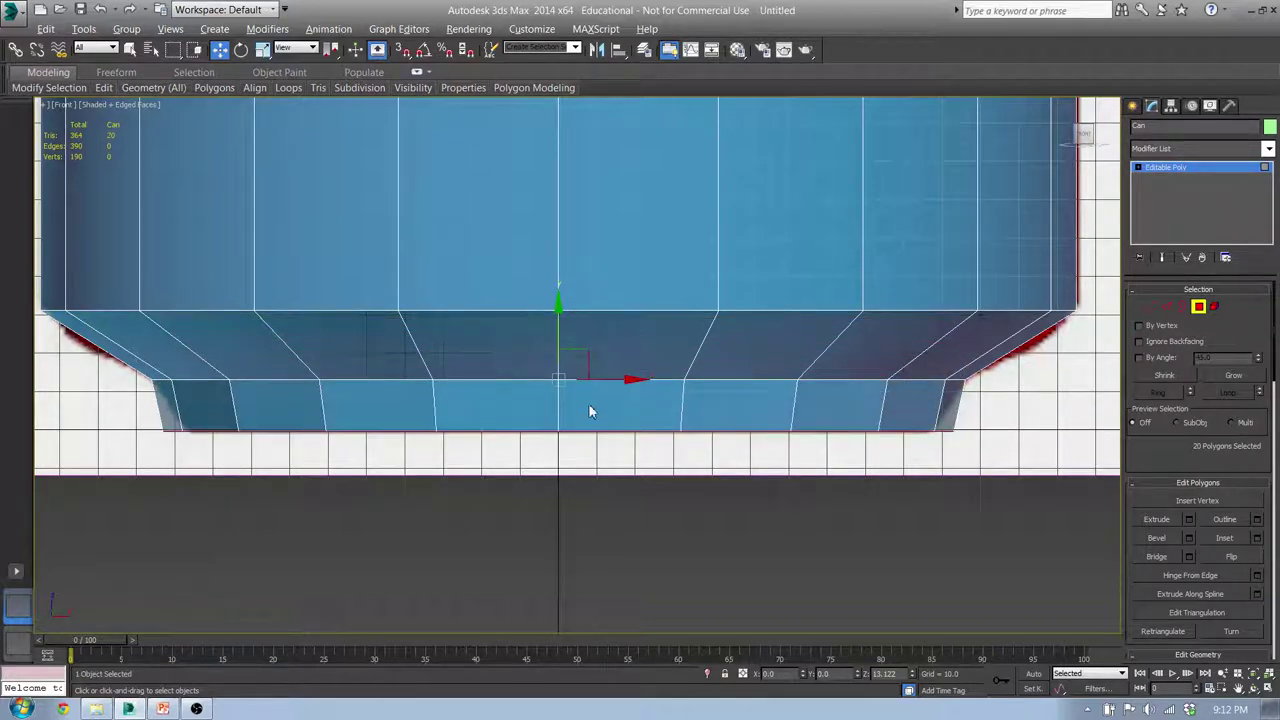
drag(586, 420, 590, 443)
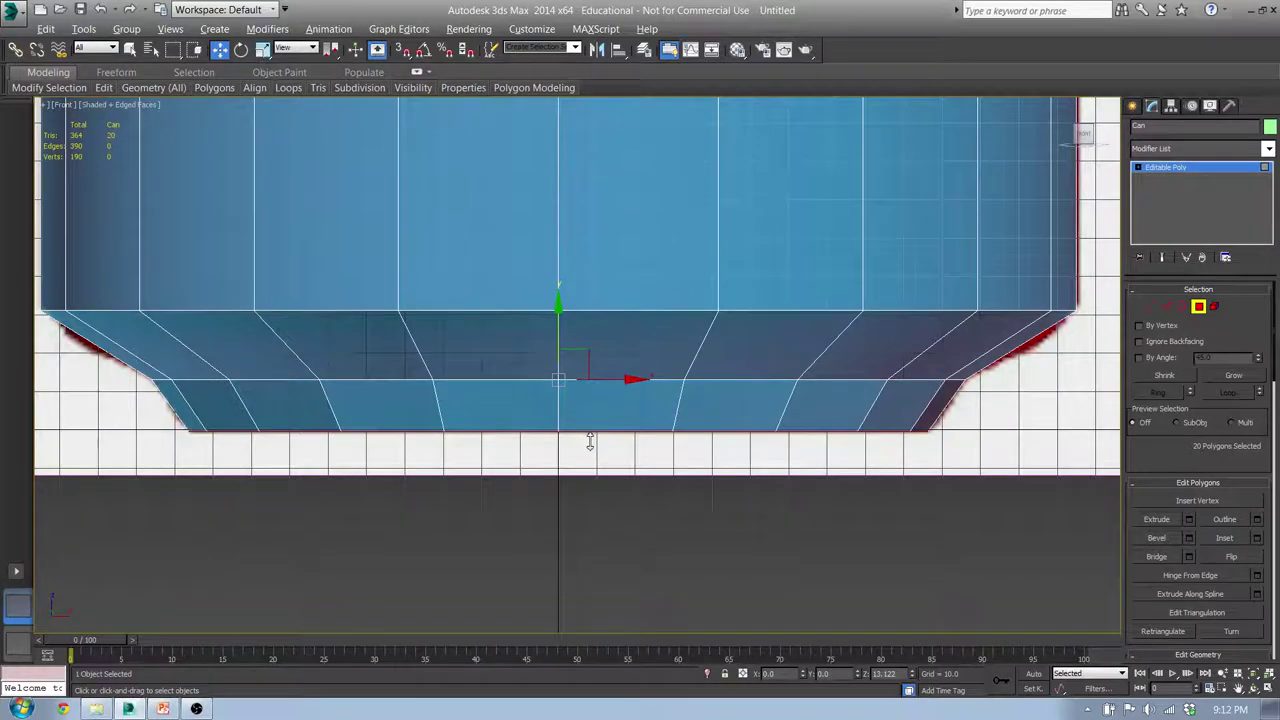
click(583, 433)
- Insert a horizontal edge loop around the upper tapered band of the can's base
middle_drag(538, 405, 462, 393)
scroll(463, 393, down, 3)
key(l)
scroll(483, 398, up, 8)
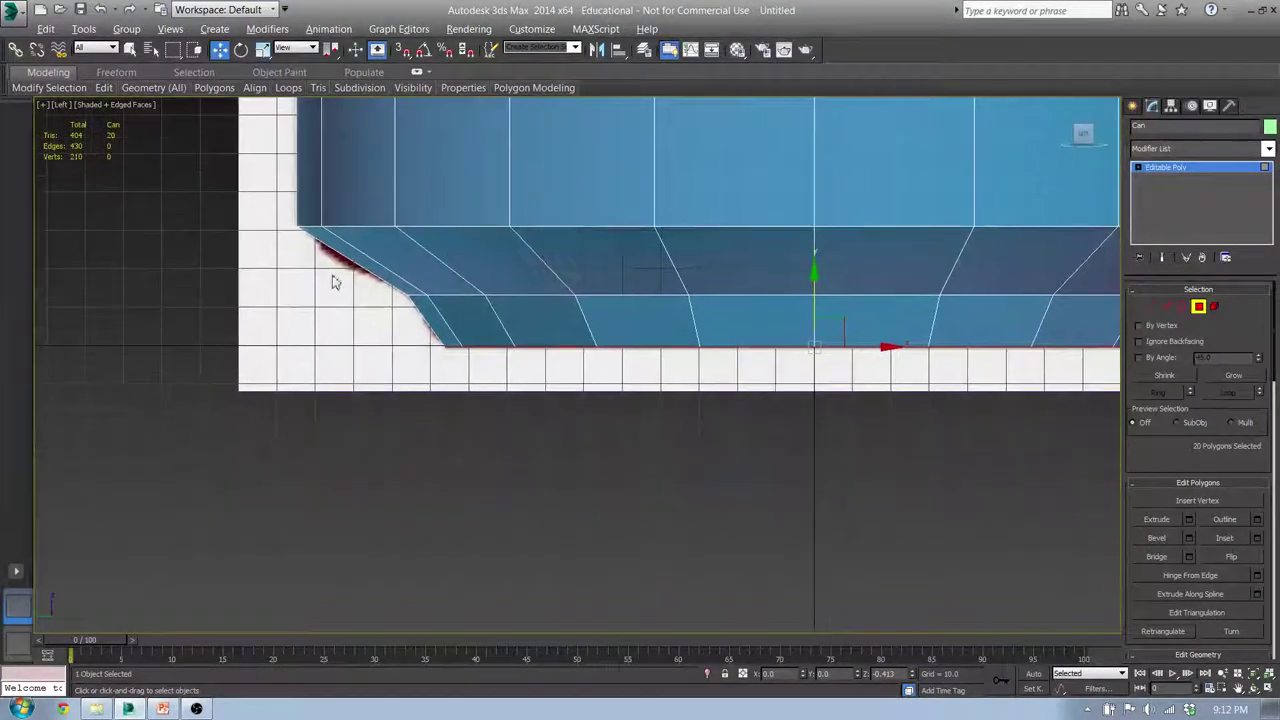
middle_drag(436, 271, 229, 263)
scroll(614, 285, down, 2)
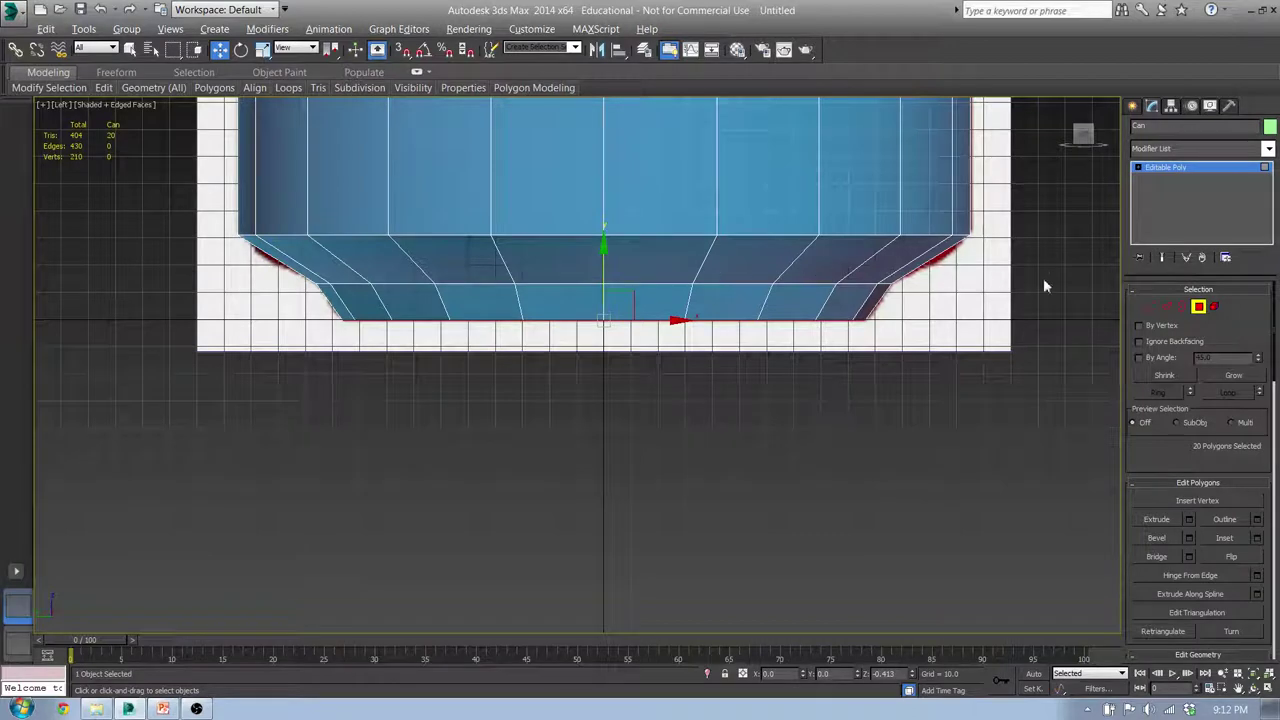
click(1166, 307)
drag(1037, 270, 210, 270)
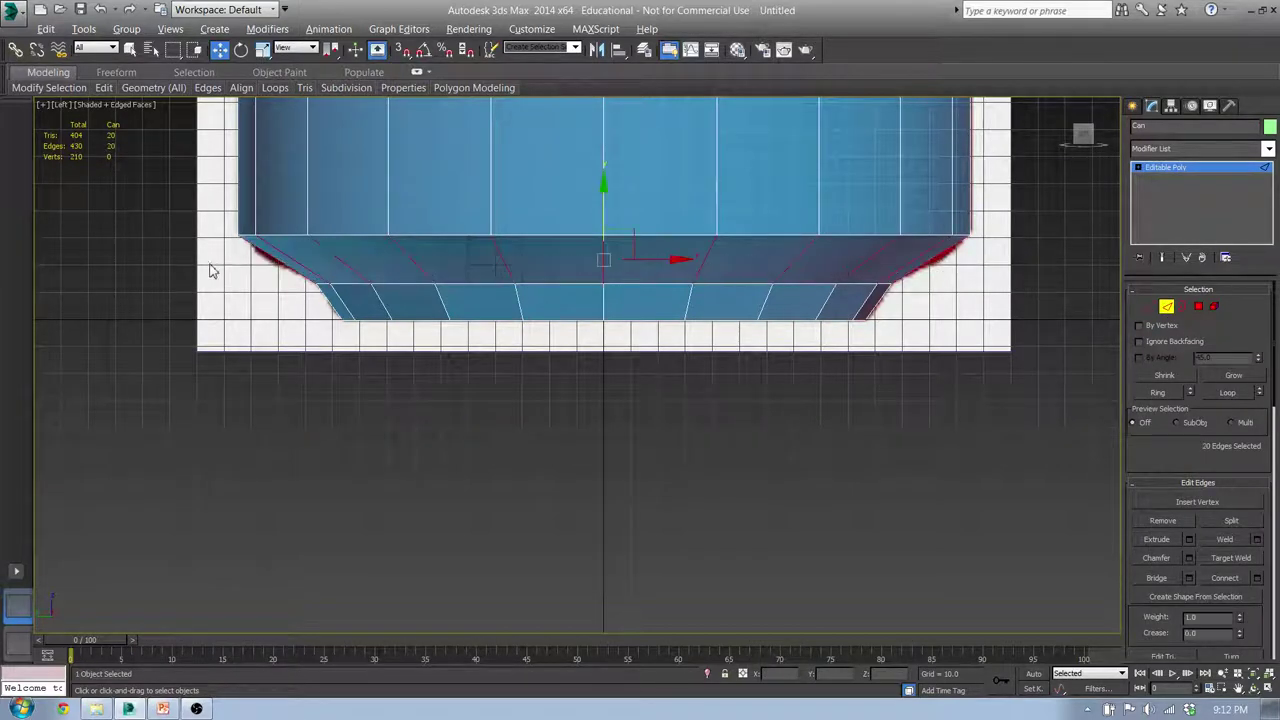
drag(989, 266, 809, 259)
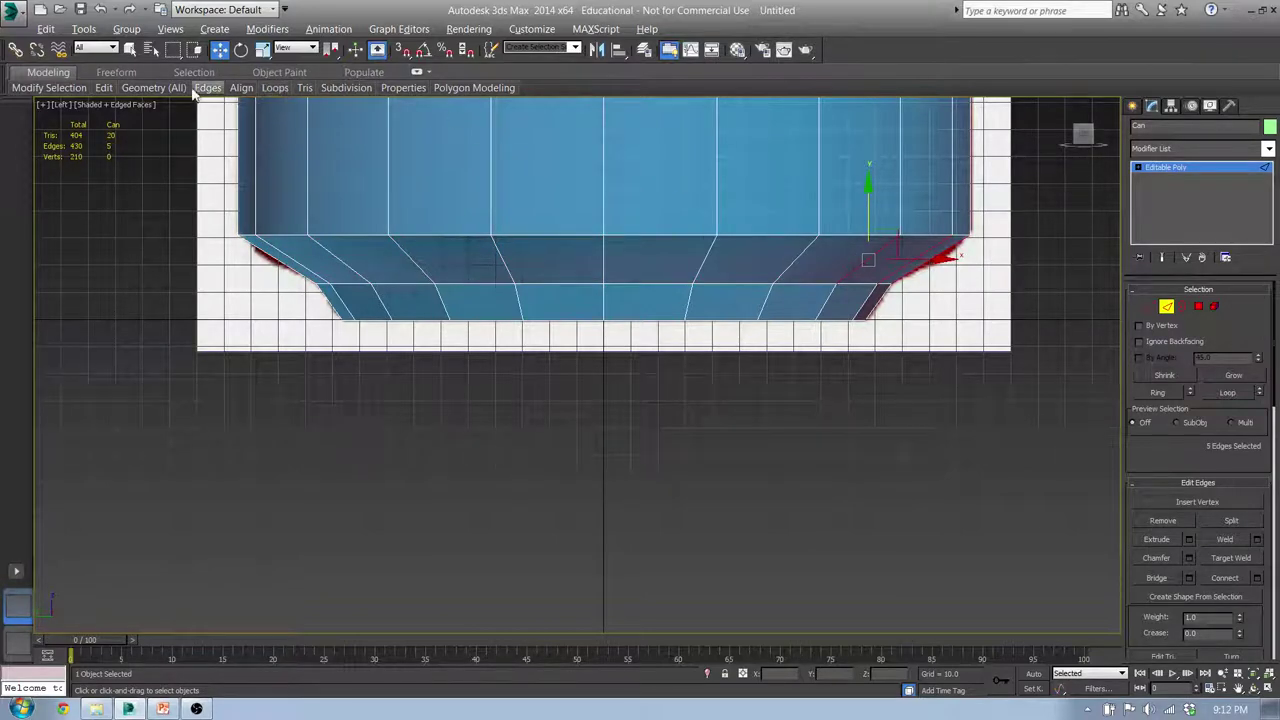
mouse_move(289, 87)
click(155, 188)
- Move the taper's new edge loop to a height of about 19 to follow the reference's rounded outline
middle_drag(649, 248, 746, 245)
drag(677, 203, 680, 208)
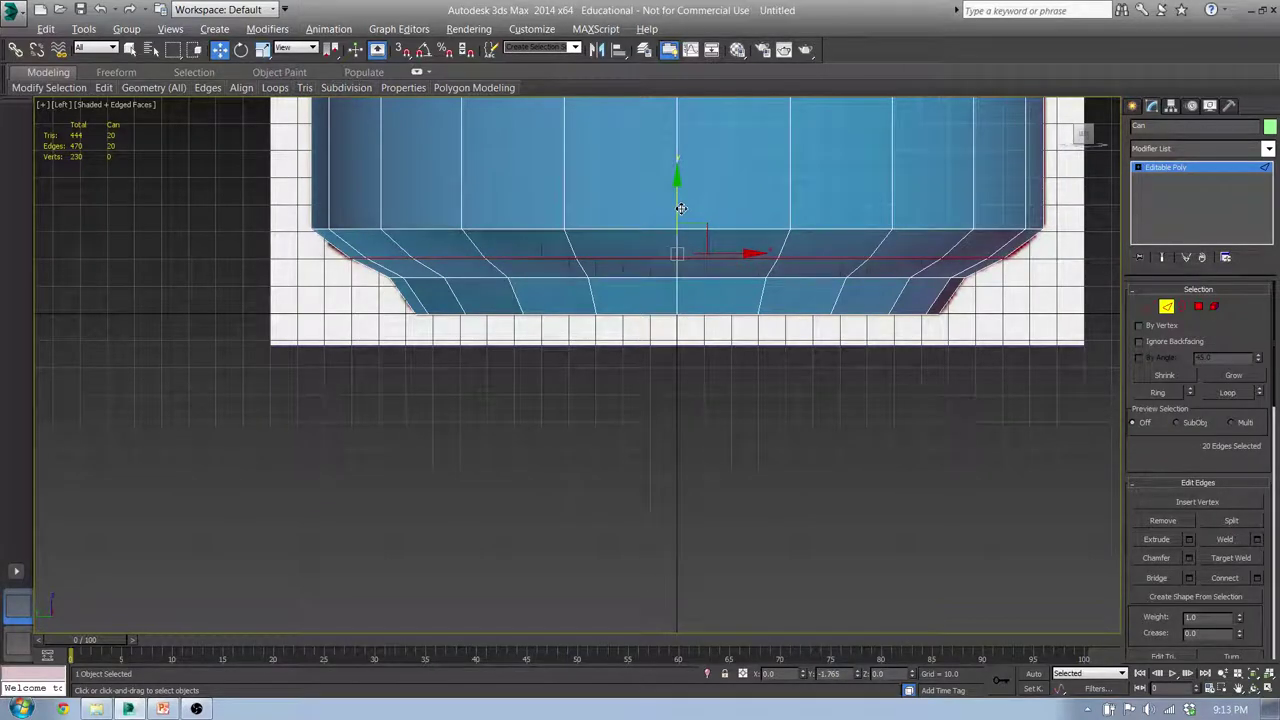
middle_drag(866, 250, 567, 368)
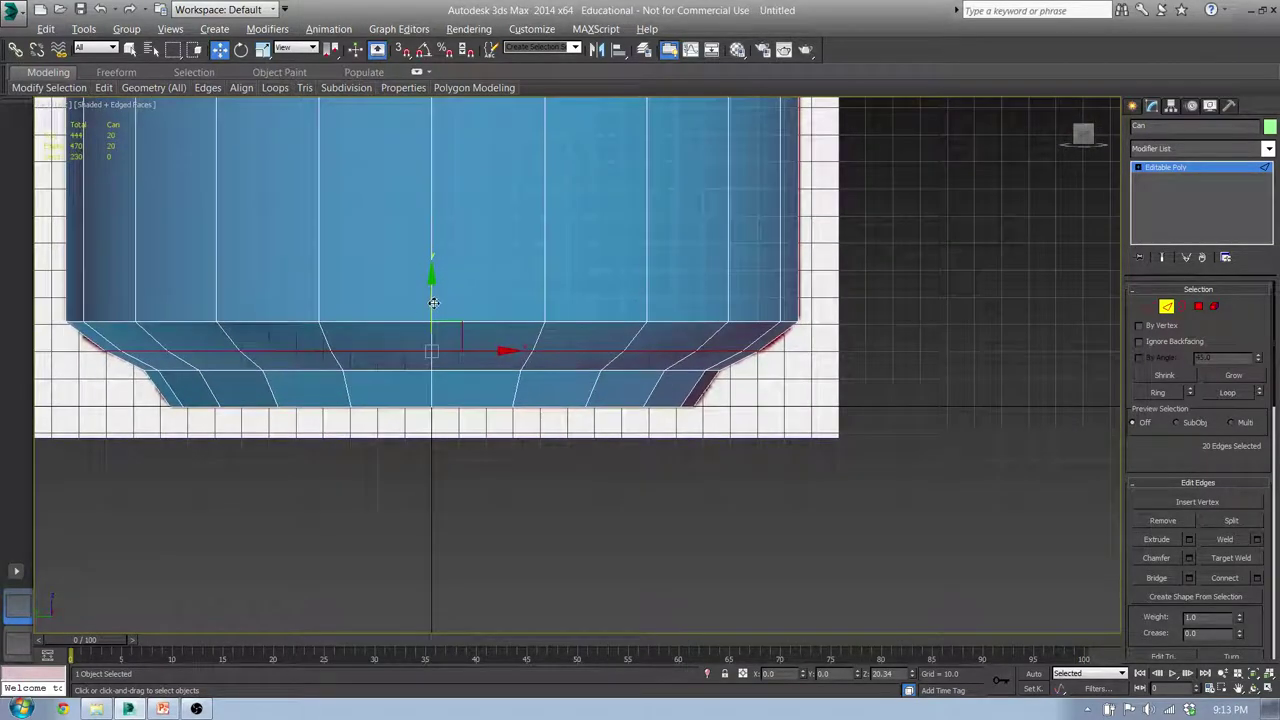
middle_drag(390, 364, 405, 289)
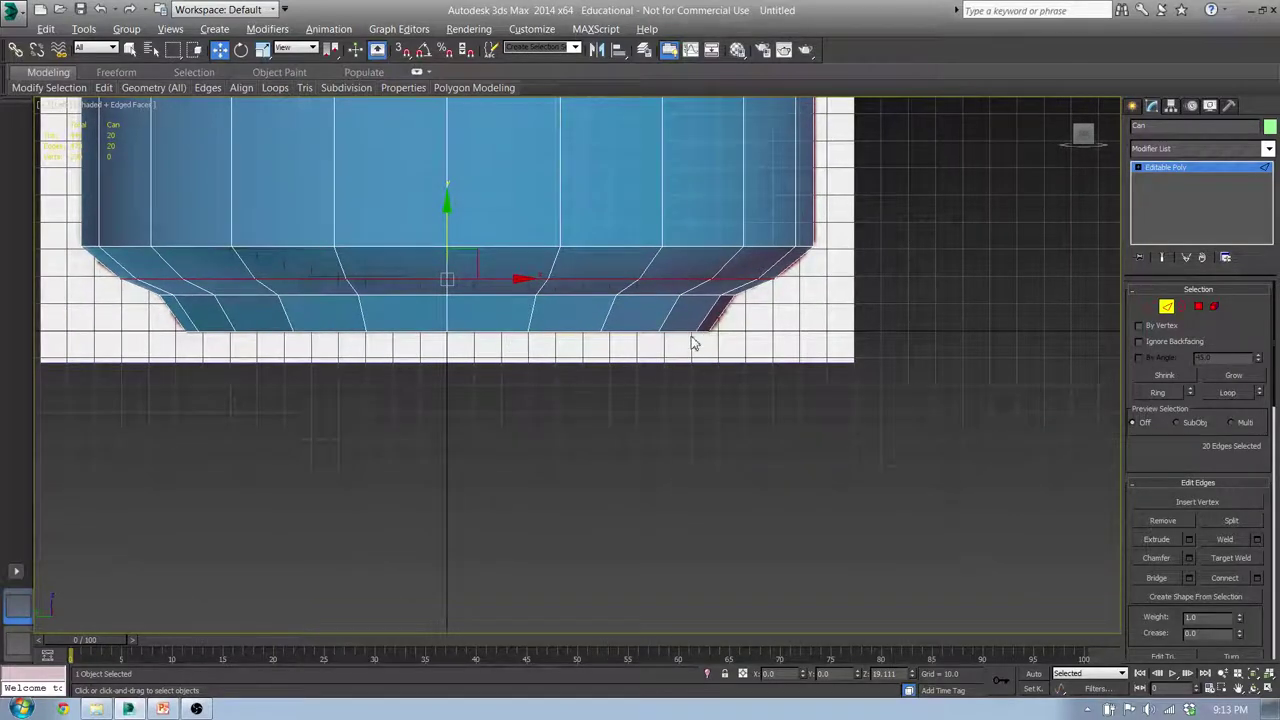
- Return to polygon editing with the base's bottom circle selected and show it from below
scroll(543, 384, down, 5)
middle_drag(540, 247, 470, 284)
key(p)
middle_drag(469, 372, 516, 174)
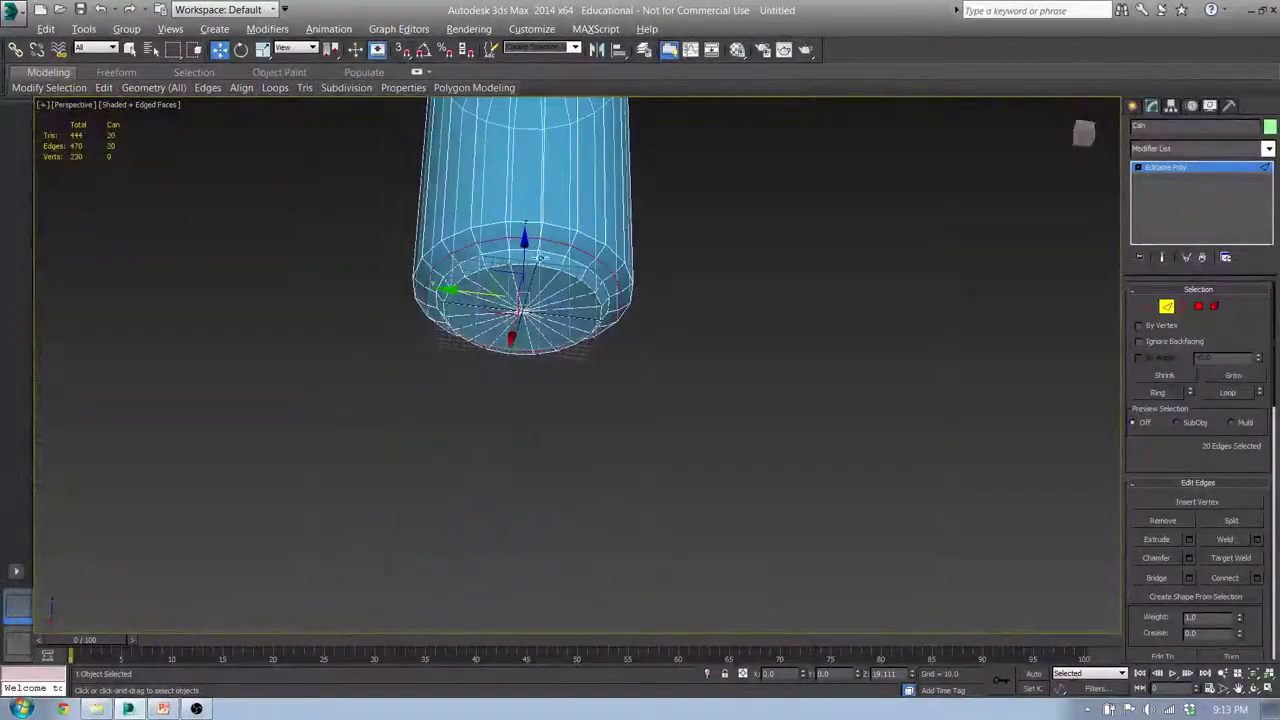
scroll(536, 282, up, 3)
scroll(537, 290, up, 2)
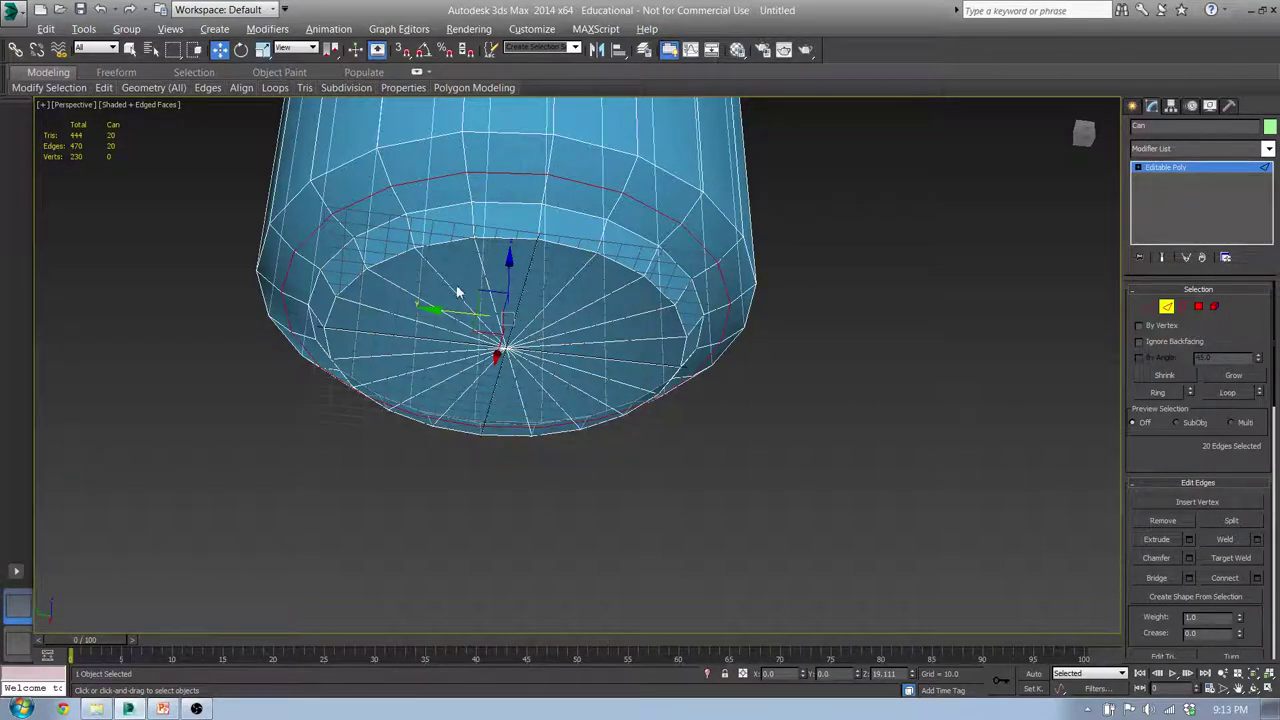
click(1199, 309)
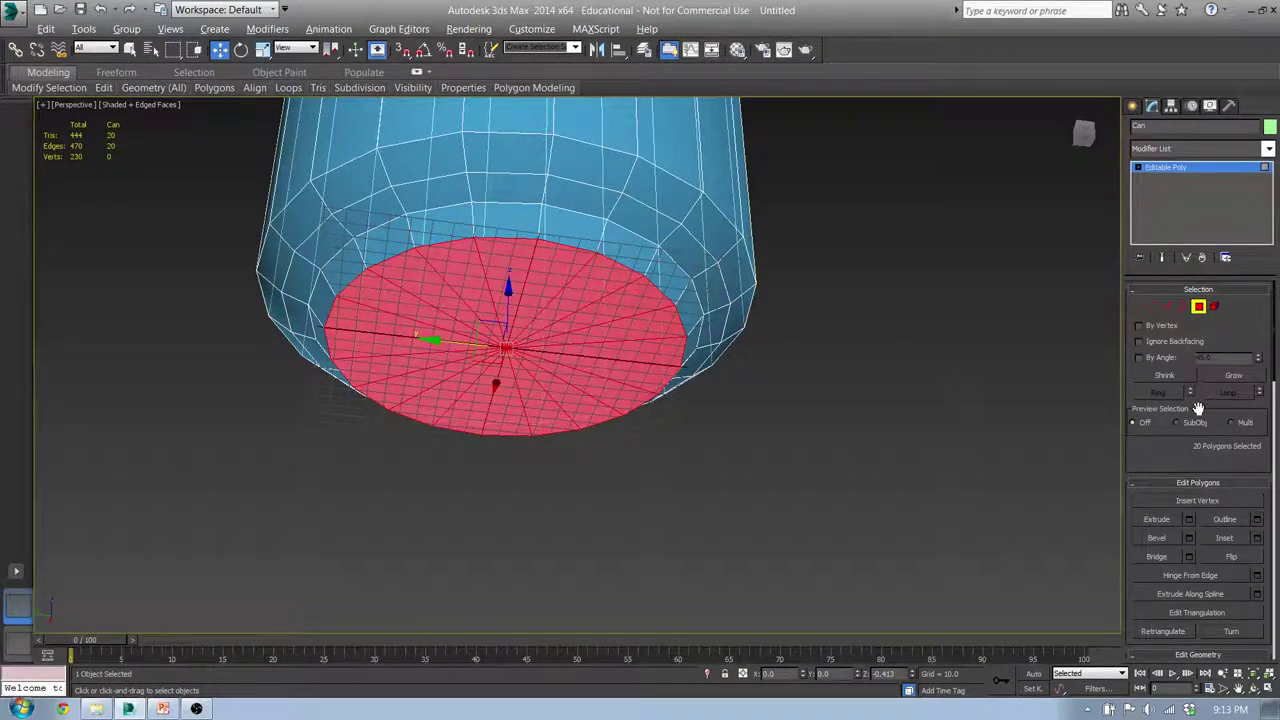
key(l)
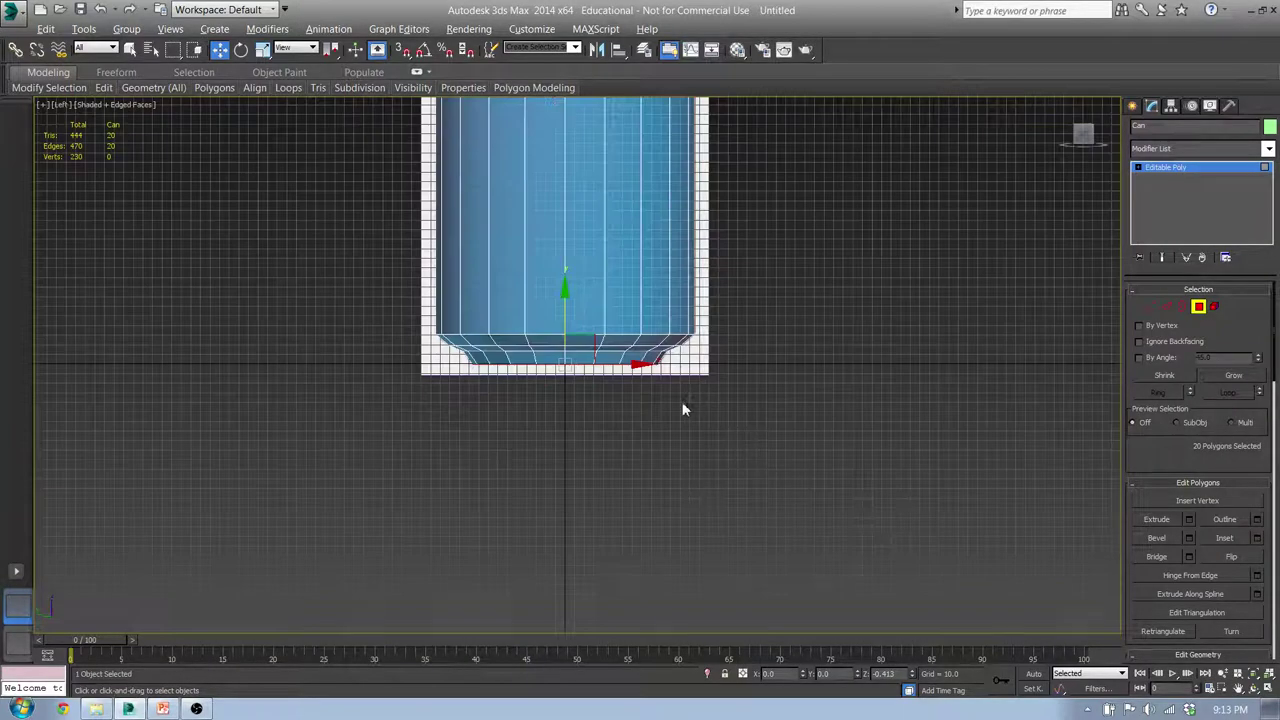
middle_drag(689, 403, 485, 366)
scroll(485, 366, up, 4)
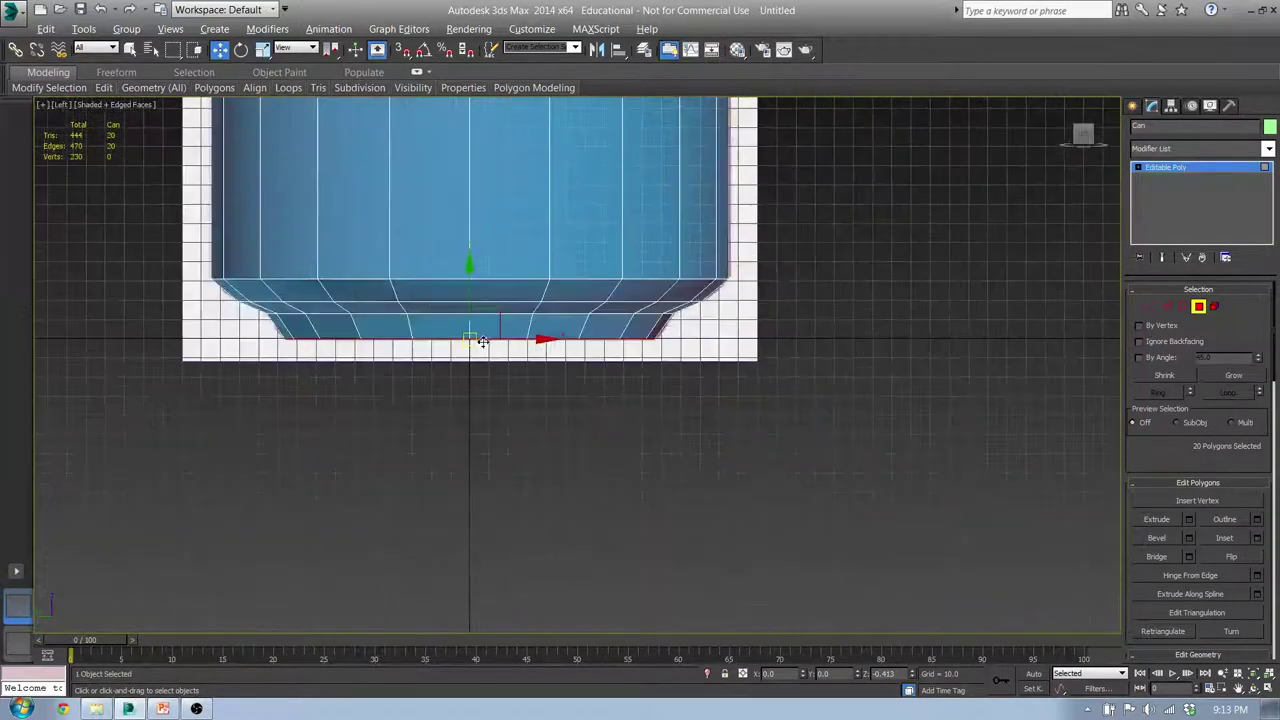
drag(308, 339, 241, 325)
alt+drag(142, 182, 718, 330)
alt+middle_drag(718, 338, 851, 371)
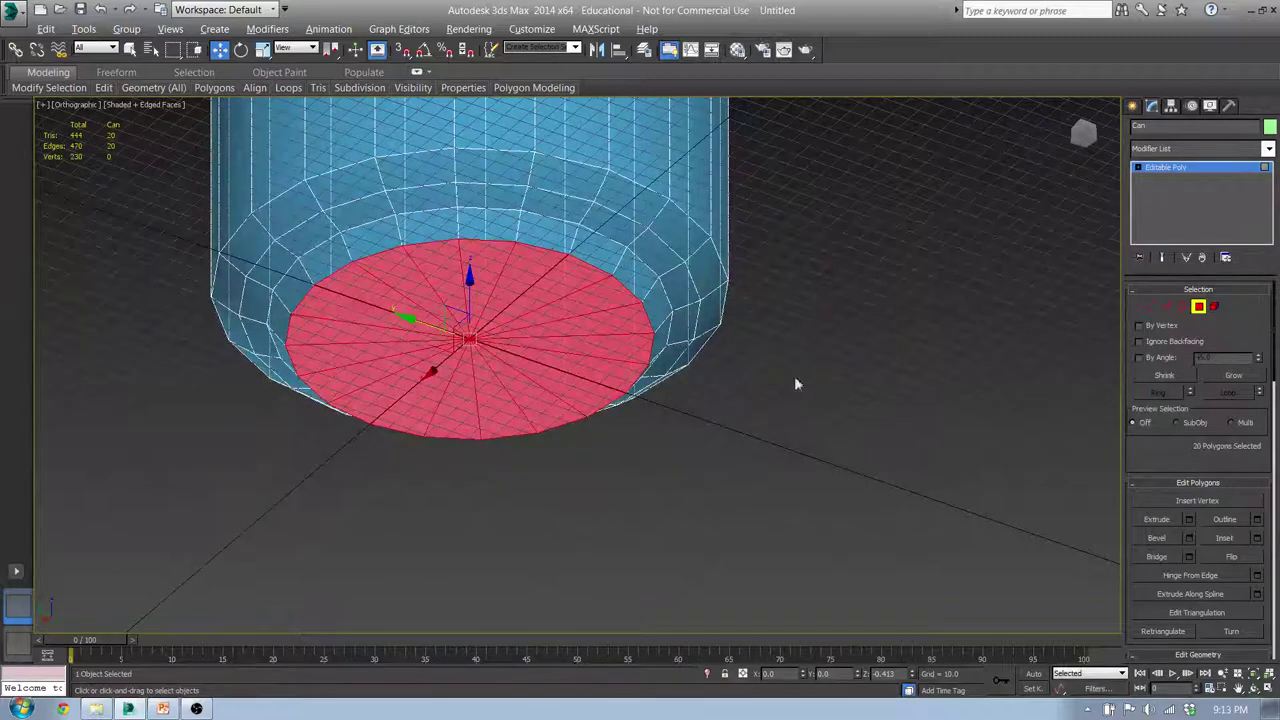
- Bevel the base's bottom circle slightly upward with a narrow inward outline to form the foot's rim
click(1189, 537)
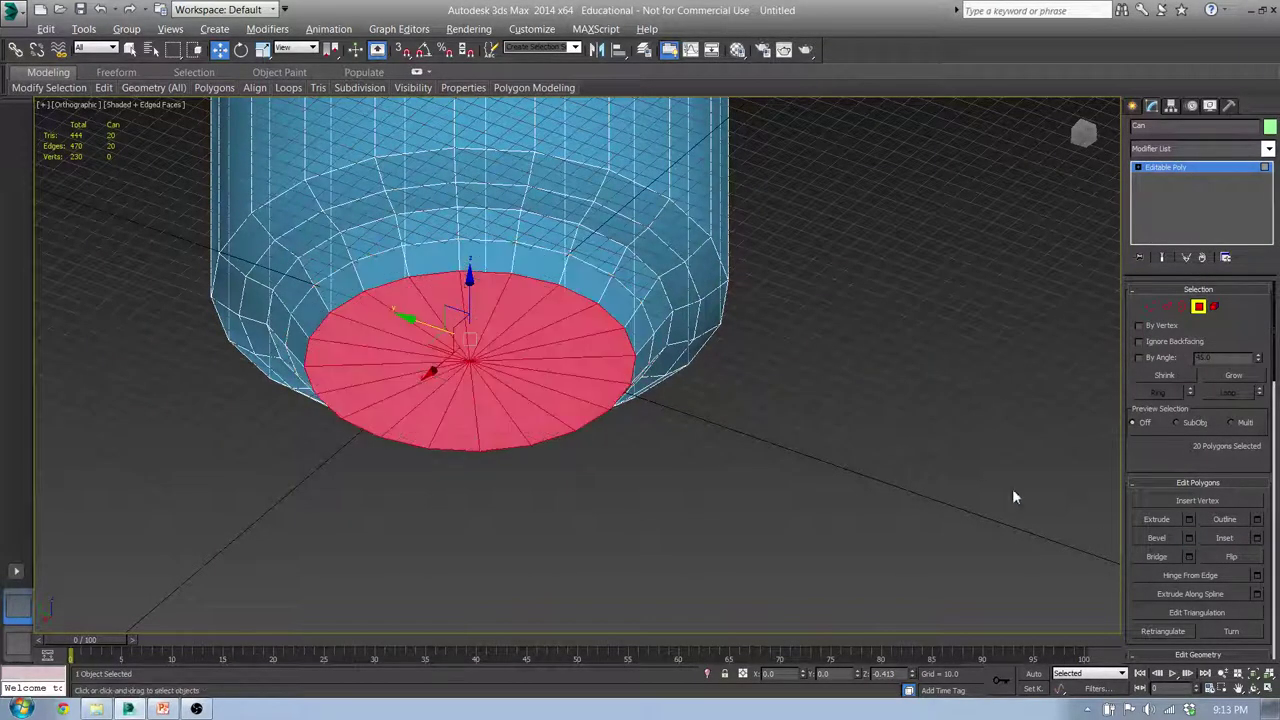
key(l)
scroll(560, 380, up, 5)
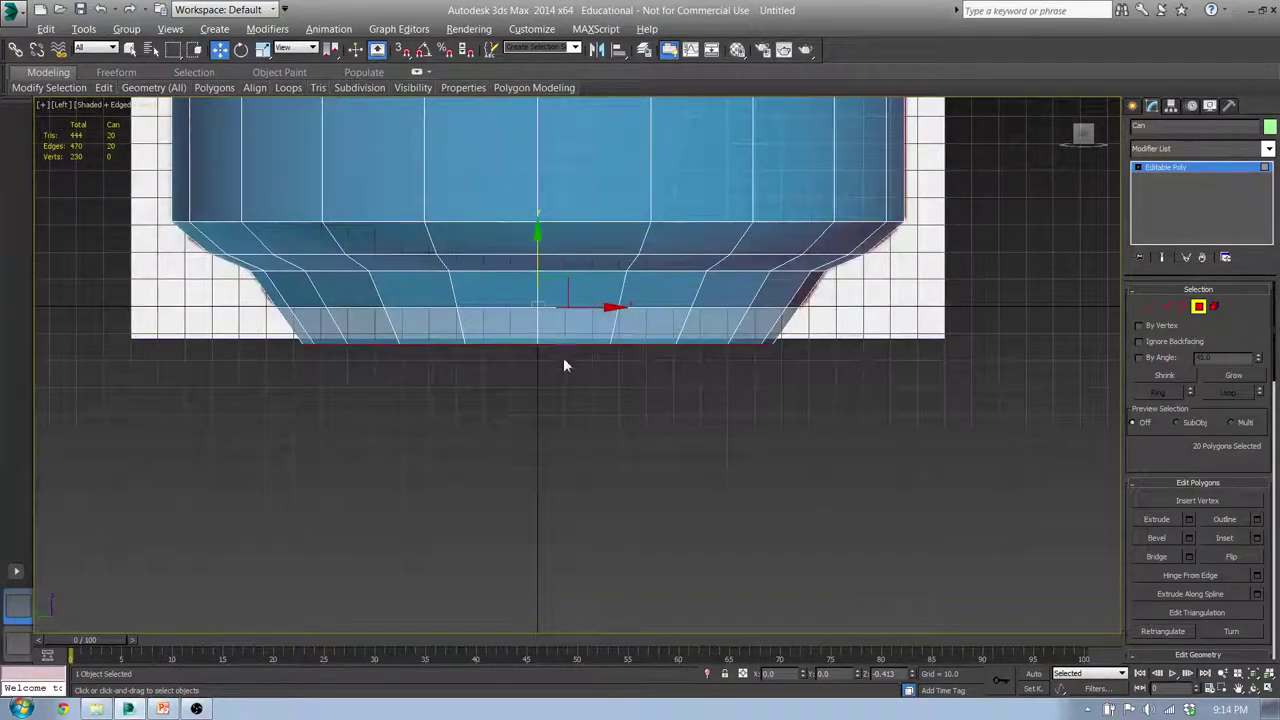
mouse_move(593, 407)
mouse_down()
mouse_move(588, 386)
mouse_move(596, 430)
mouse_up()
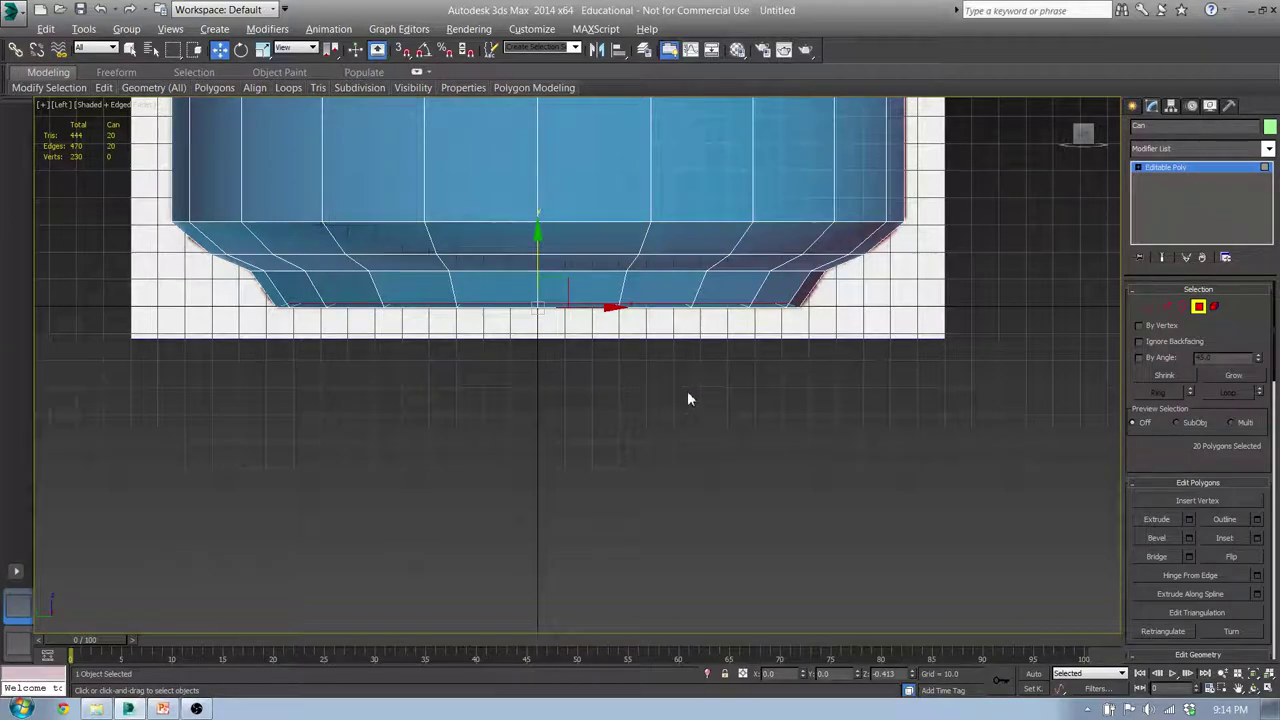
alt+middle_drag(529, 378, 554, 355)
key(l)
scroll(553, 355, up, 6)
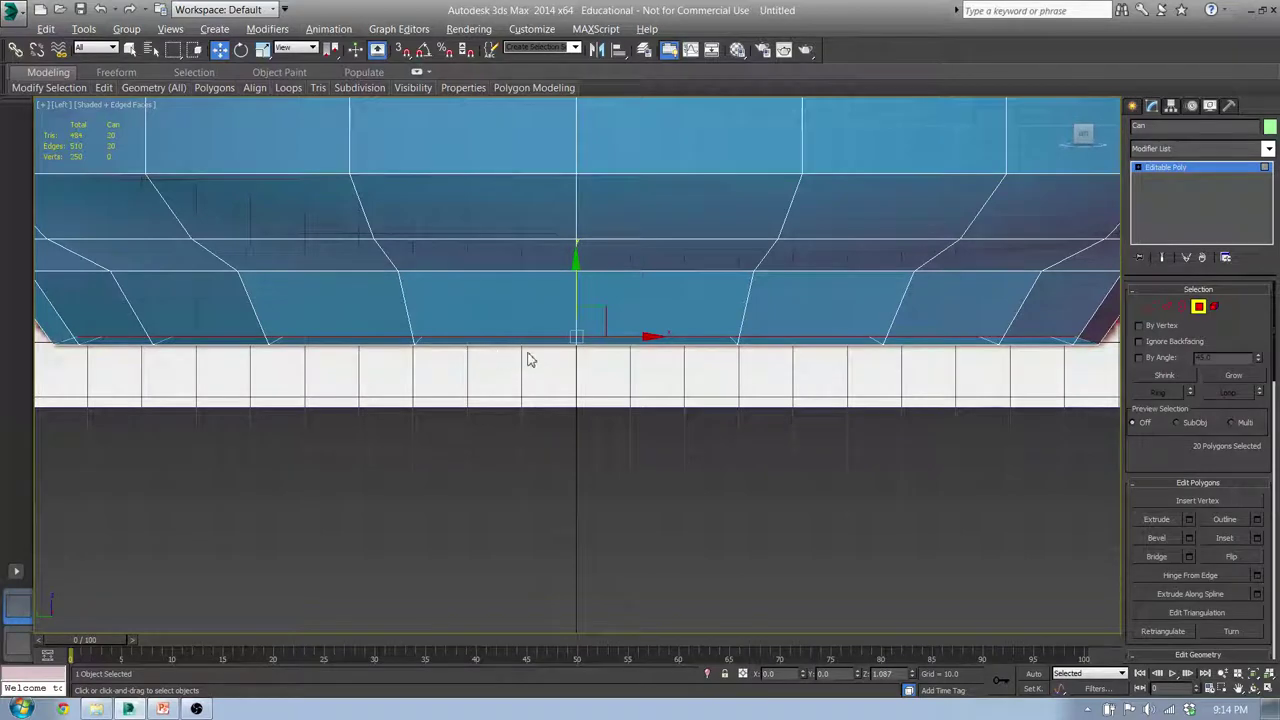
- Enable snapping and lower the inset bottom circle level with the foot's edge, at a height of about -0.4
click(360, 88)
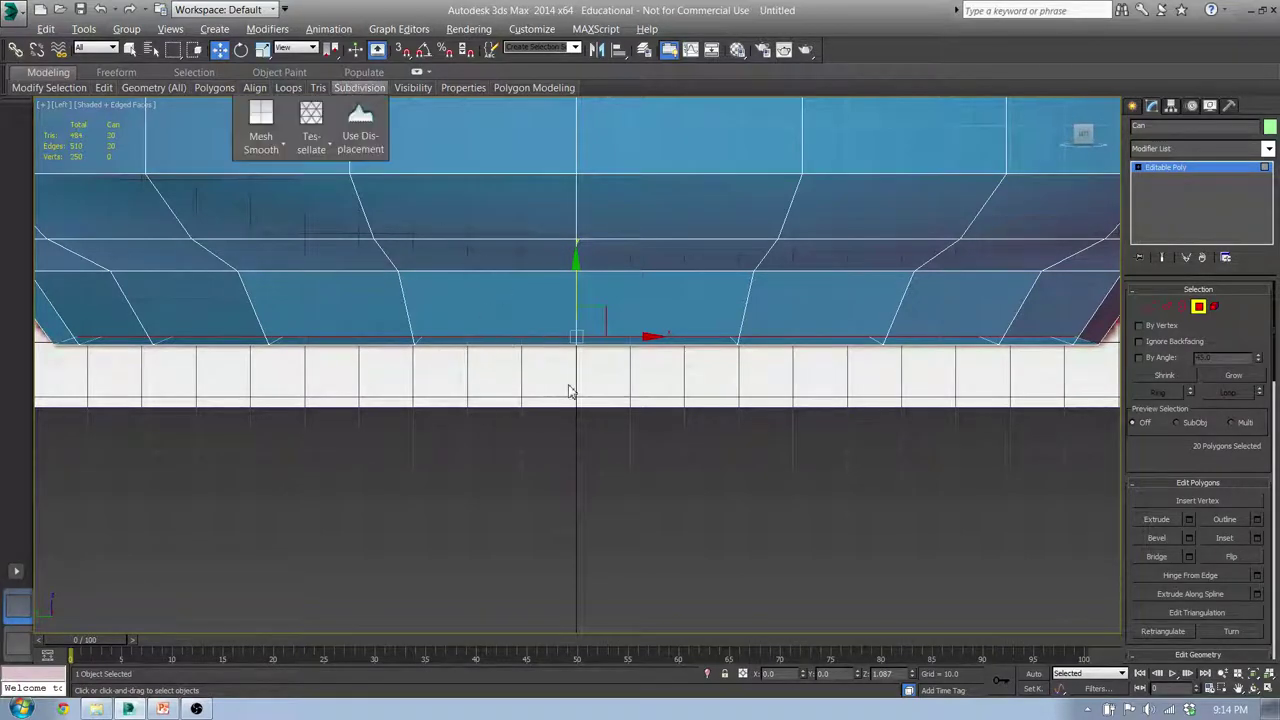
key(s)
drag(576, 299, 528, 343)
middle_drag(654, 372, 689, 377)
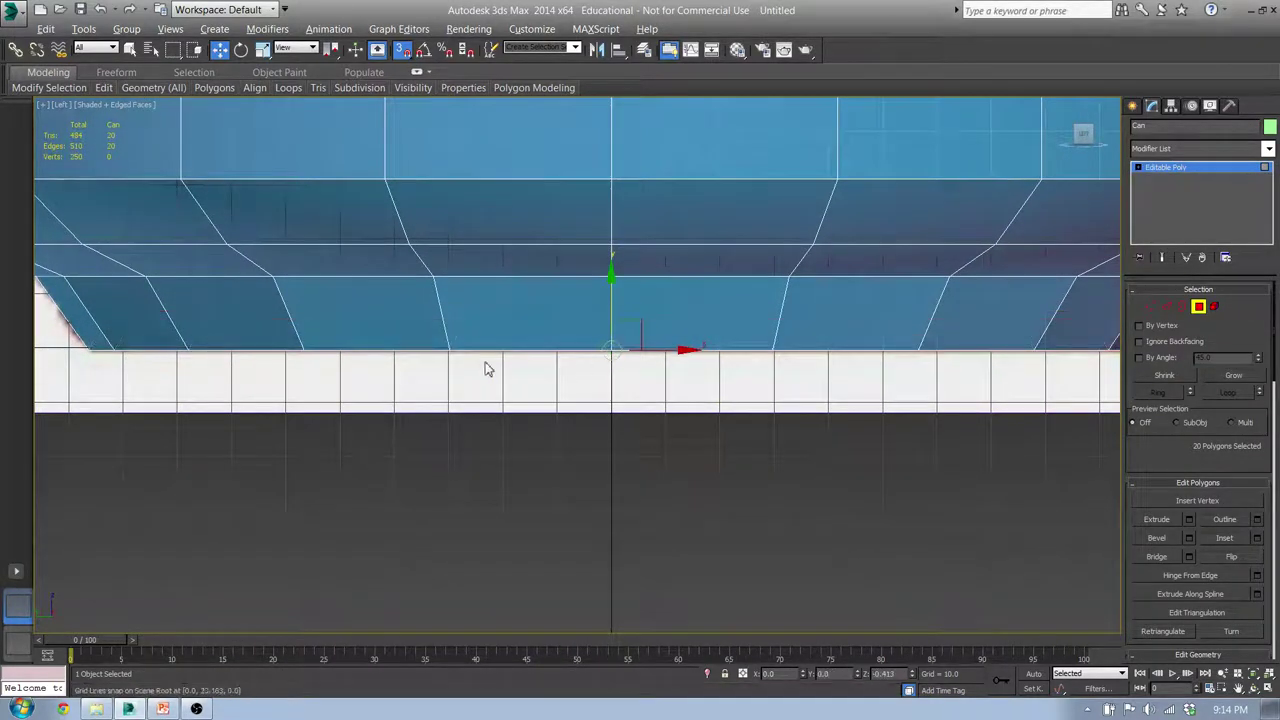
- Bevel the bottom circle upward in successive narrowing stages to a height of about 18, forming a domed recess
scroll(606, 357, up, 3)
scroll(604, 357, down, 1)
alt+middle_drag(604, 357, 586, 391)
key(l)
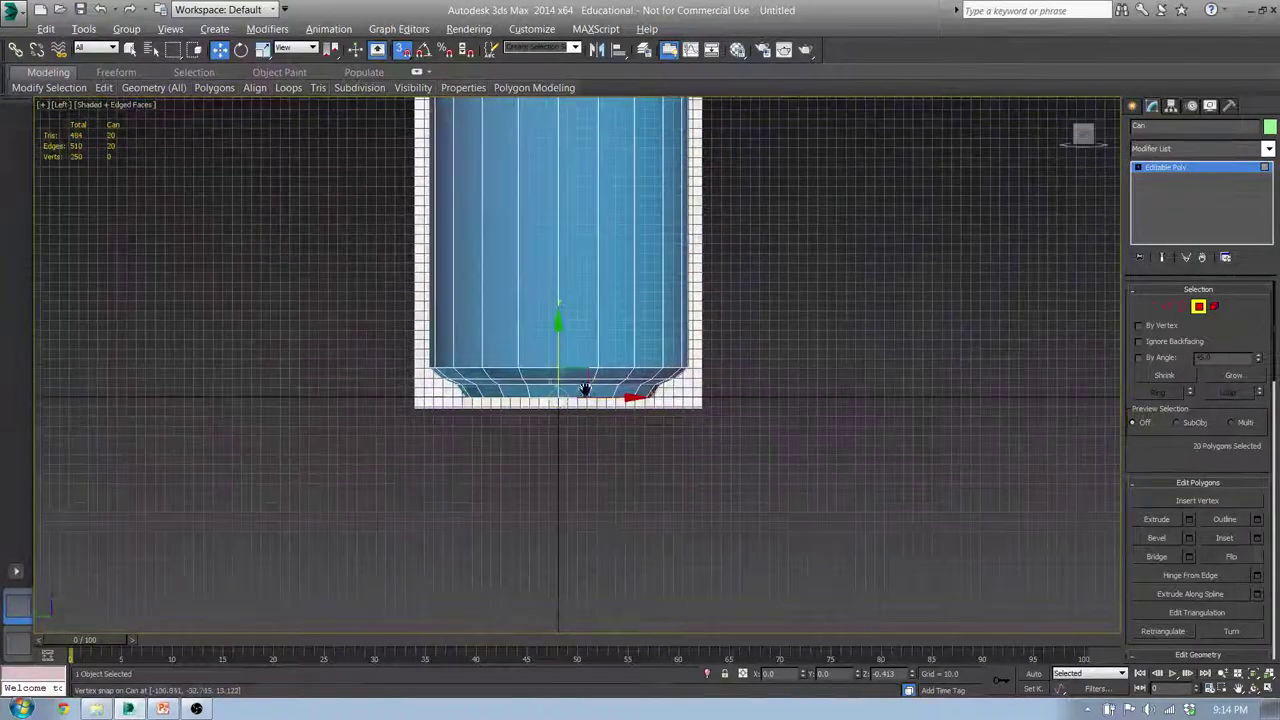
scroll(546, 378, up, 3)
key(f)
scroll(537, 553, up, 4)
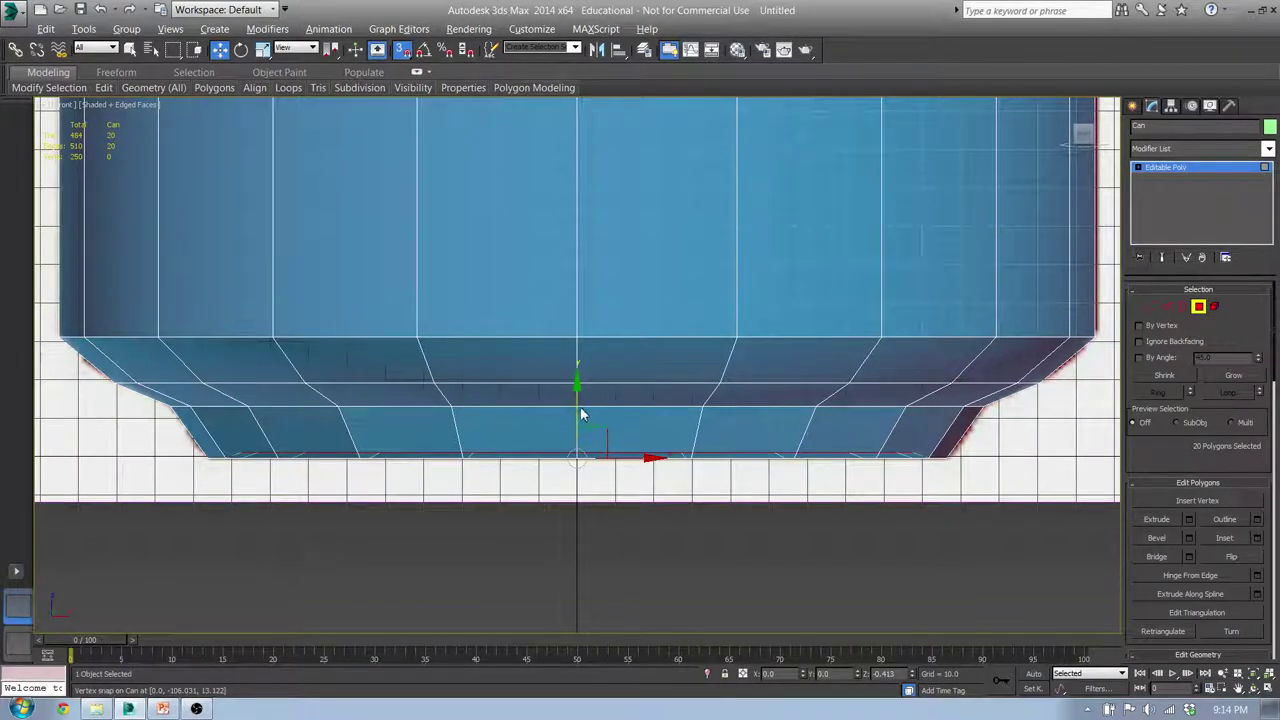
drag(586, 390, 586, 463)
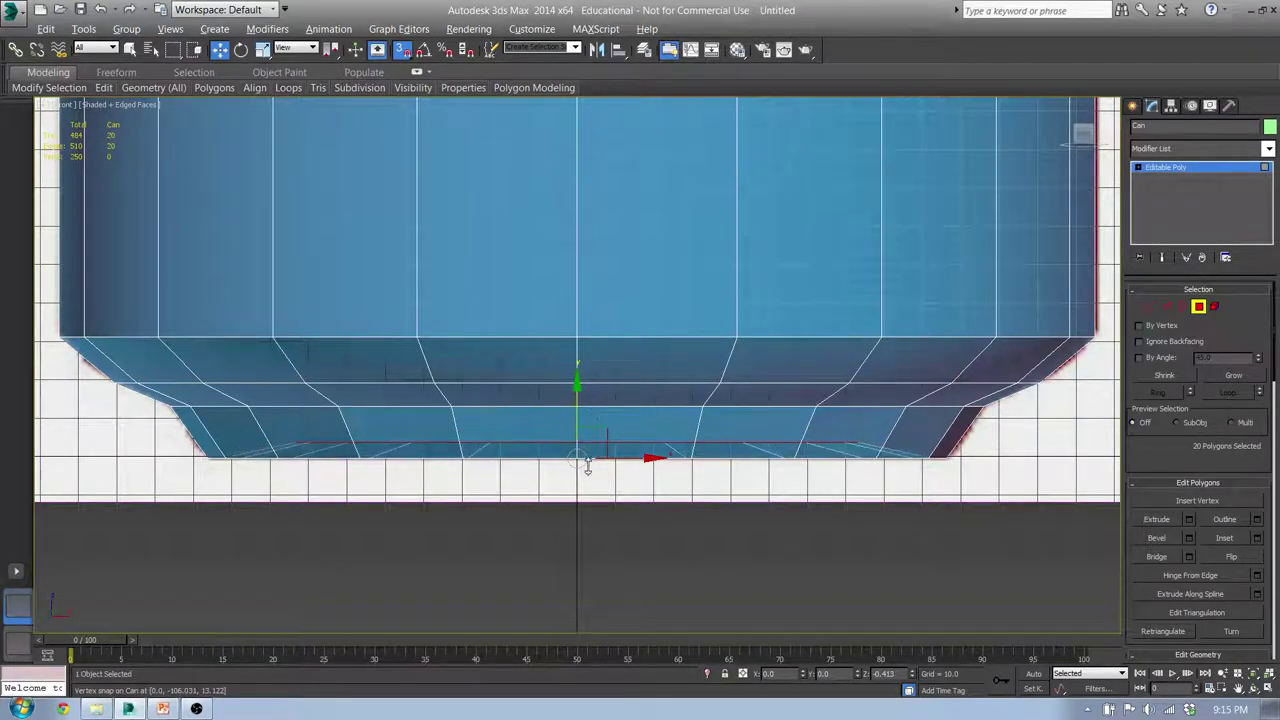
mouse_move(587, 390)
mouse_down()
mouse_move(590, 420)
mouse_move(600, 370)
mouse_up()
click(603, 432)
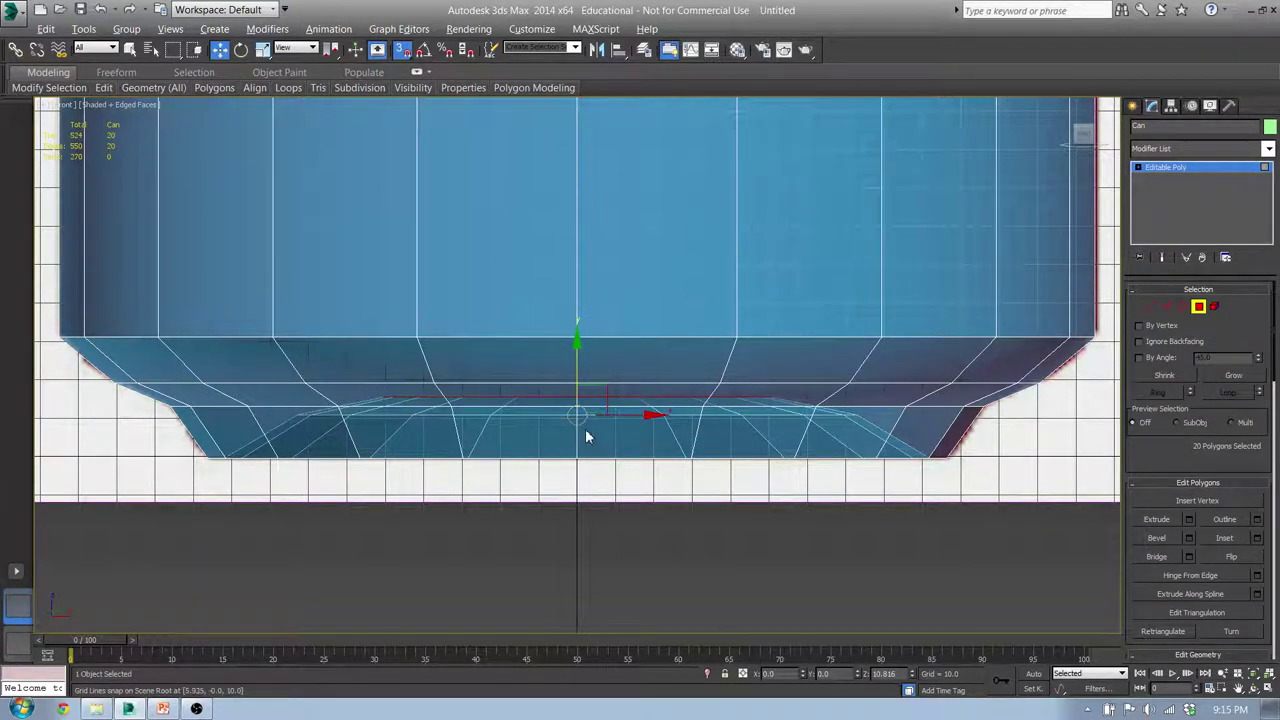
key(semicolon)
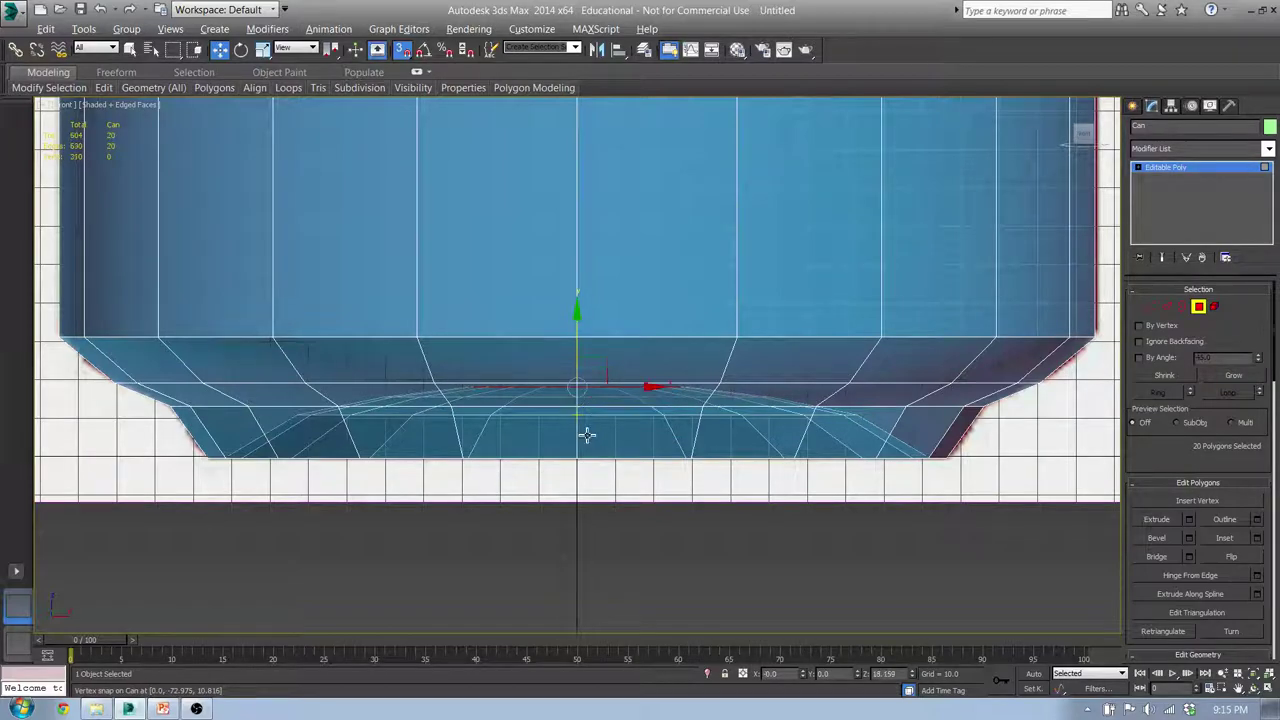
- Select the centre vertex of the domed recess and raise it to a height of about 19.5
alt+middle_drag(571, 477, 590, 425)
click(1150, 306)
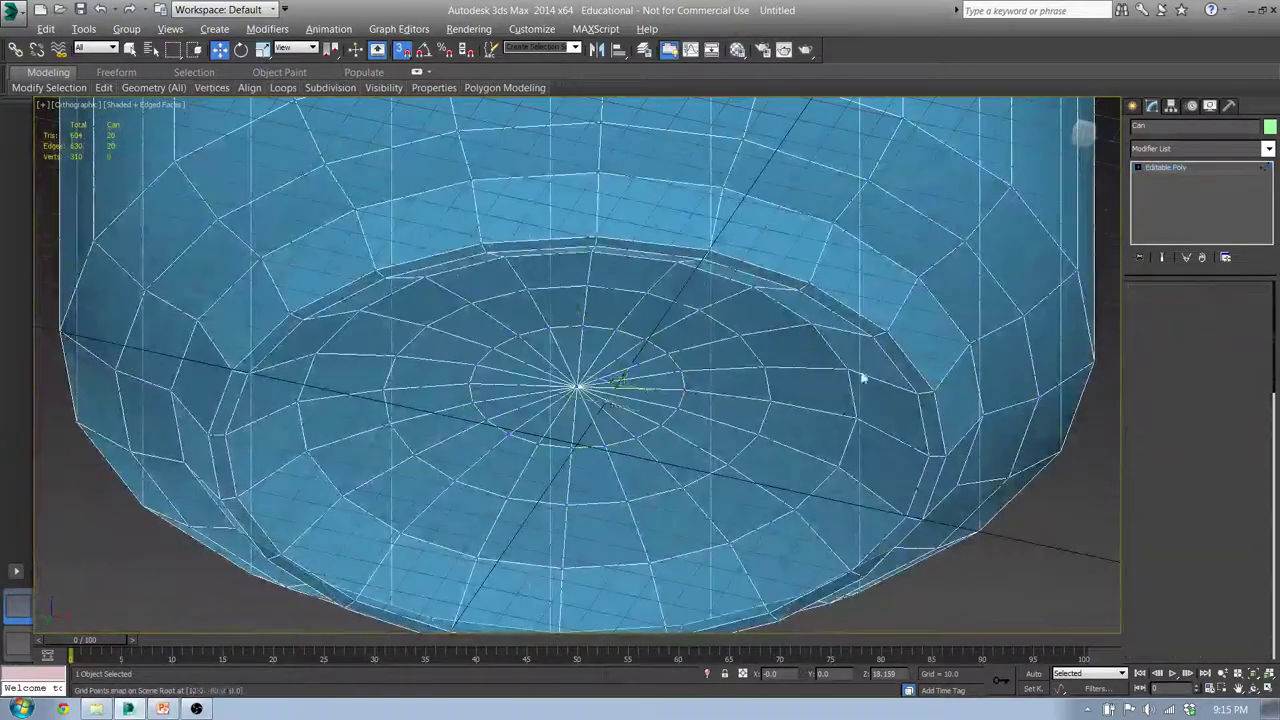
click(577, 386)
middle_drag(645, 393, 606, 434)
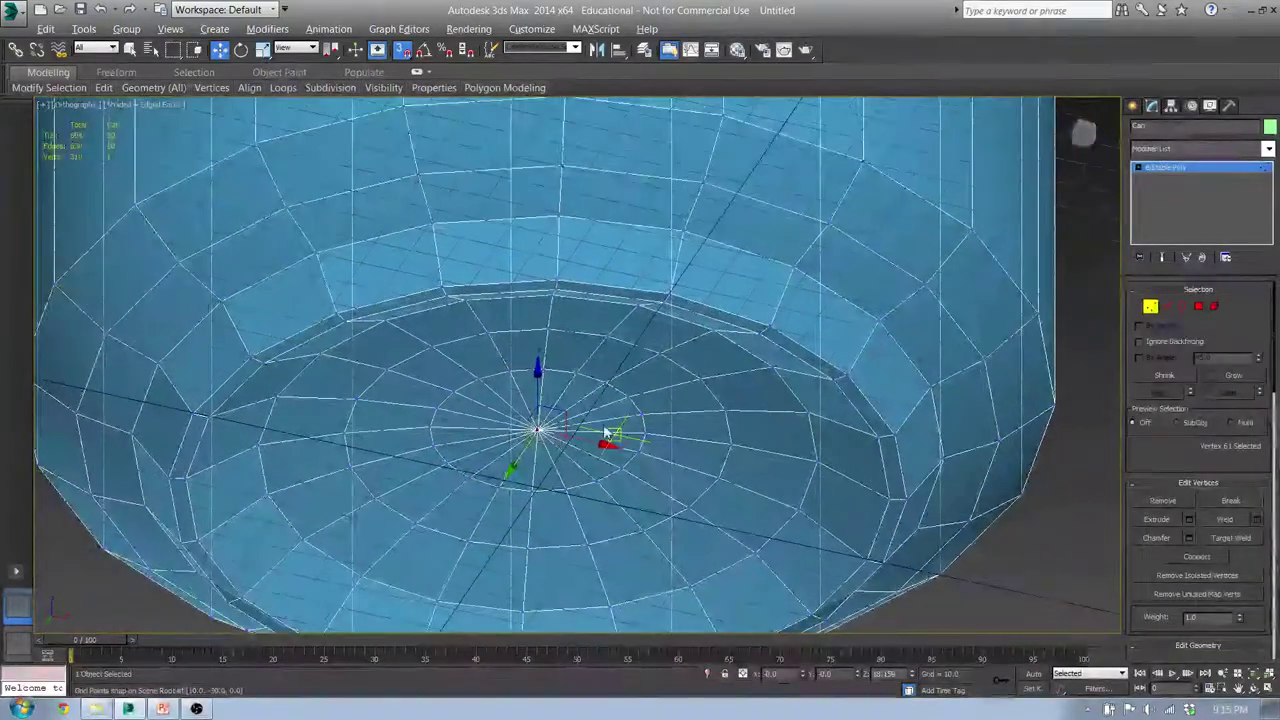
key(l)
middle_drag(584, 372, 577, 347)
scroll(578, 348, up, 2)
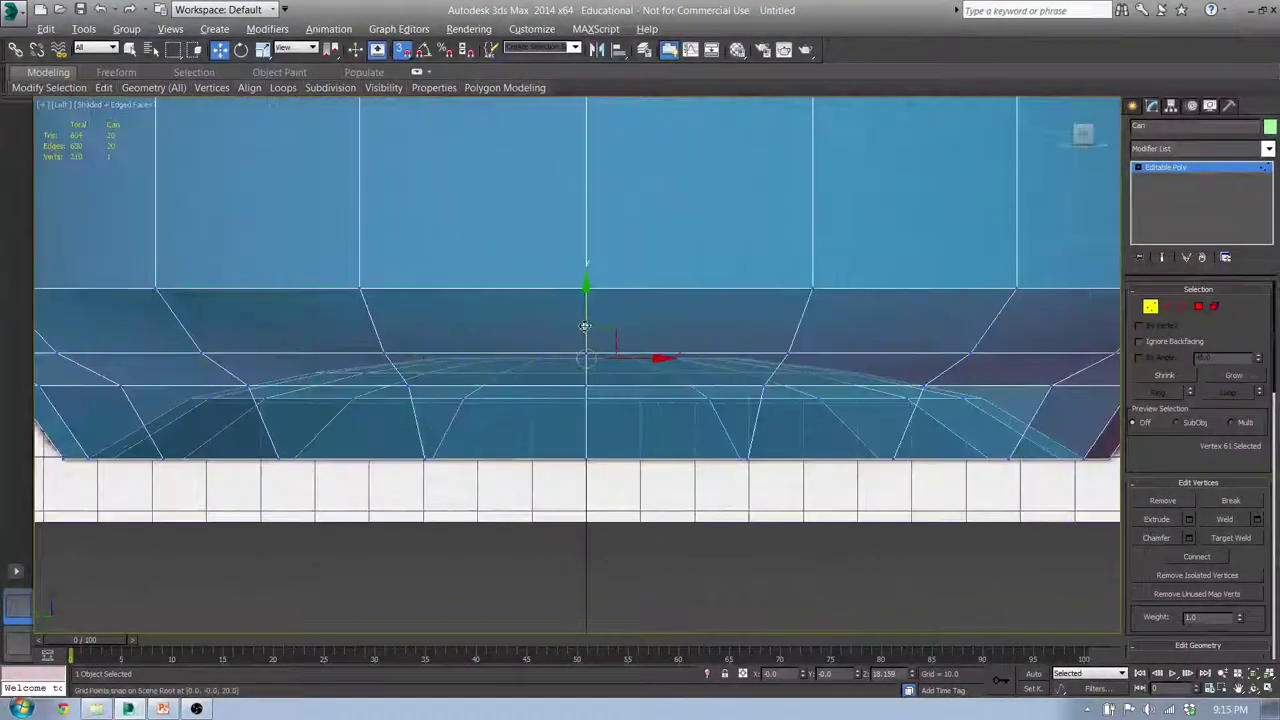
drag(589, 325, 590, 317)
scroll(590, 317, down, 6)
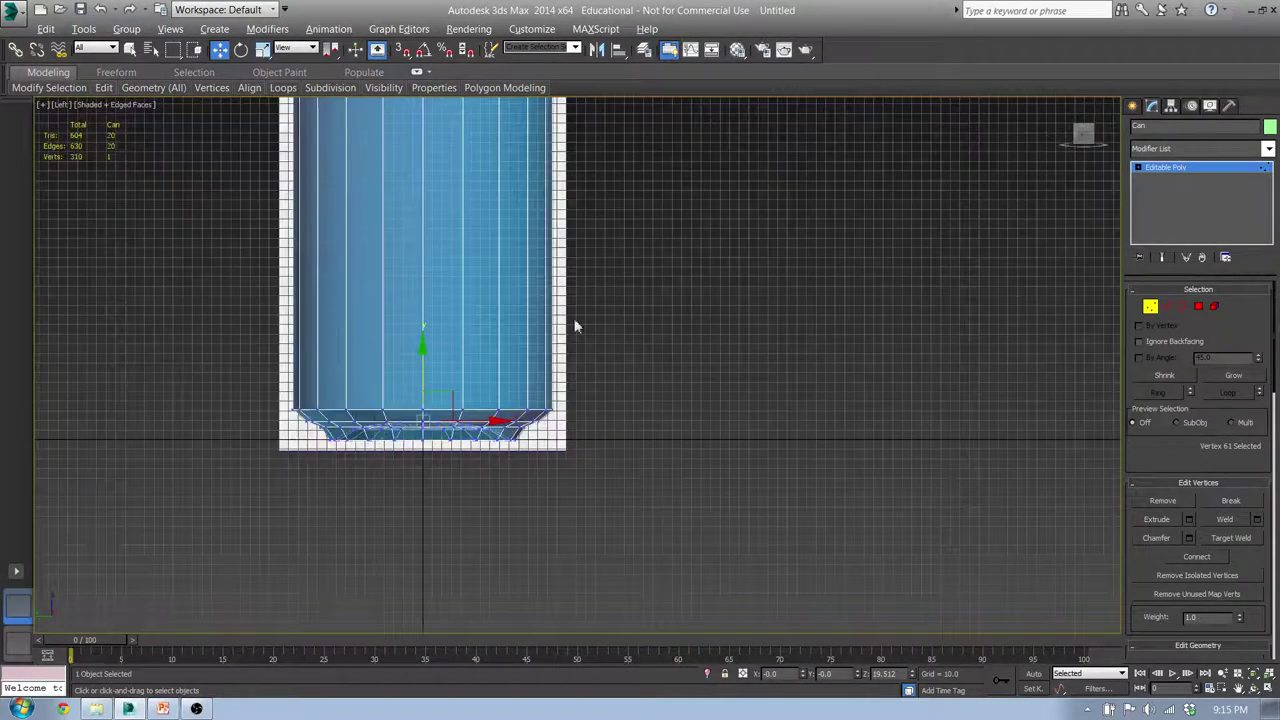
- Compare the can's shoulder with the reference outline and test-render the whole can in perspective
middle_drag(627, 240, 651, 500)
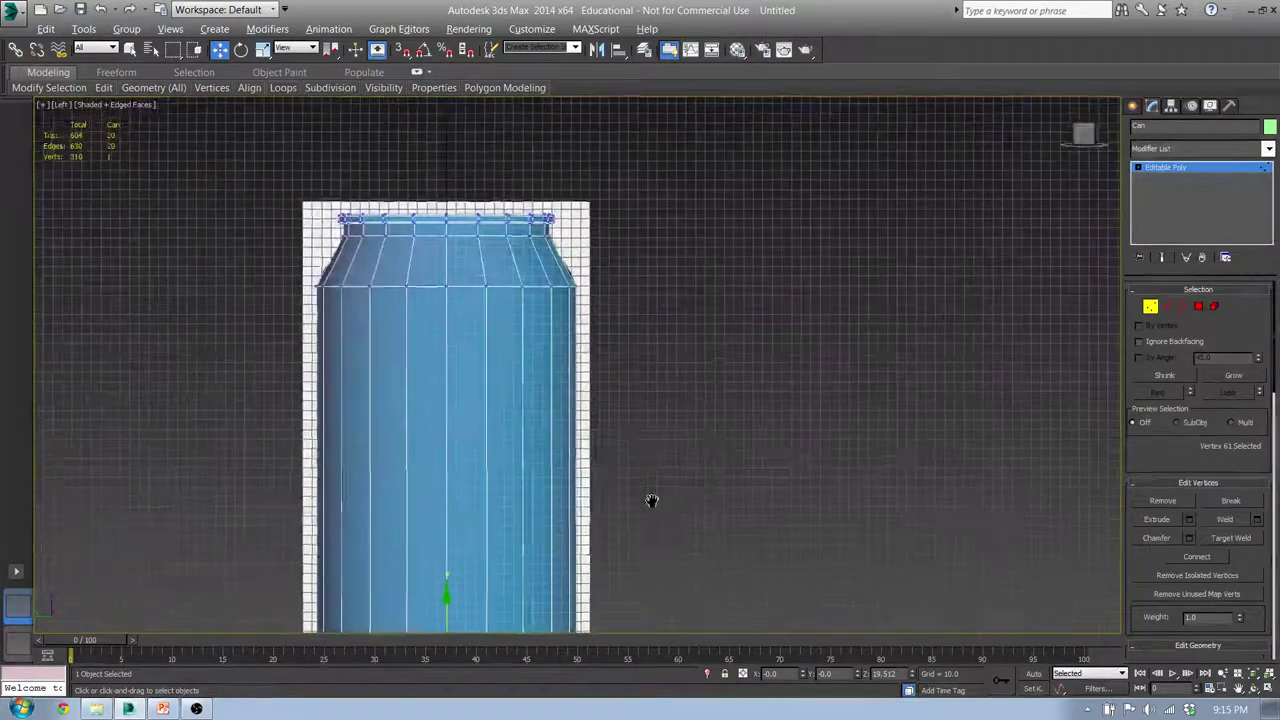
scroll(571, 243, up, 5)
middle_drag(596, 411, 717, 214)
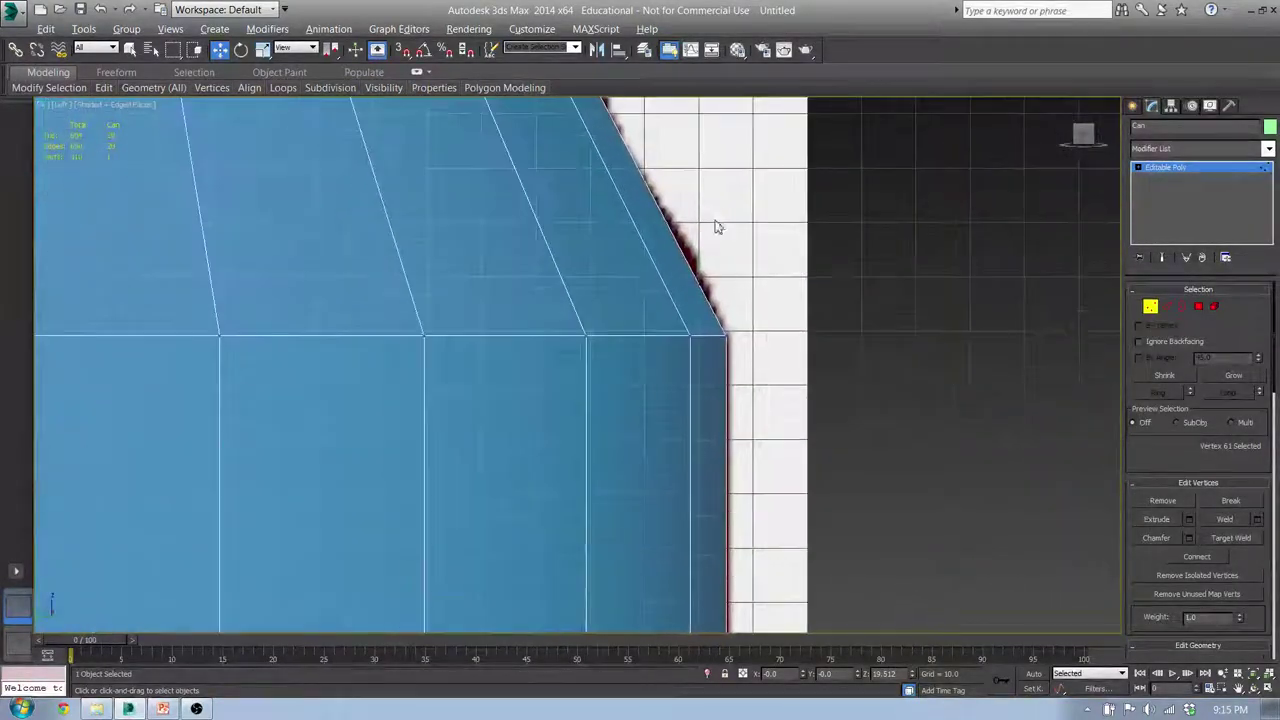
scroll(720, 250, down, 4)
middle_drag(306, 297, 342, 207)
scroll(342, 207, down, 4)
scroll(437, 286, up, 1)
alt+middle_drag(437, 286, 660, 325)
key(p)
click(806, 51)
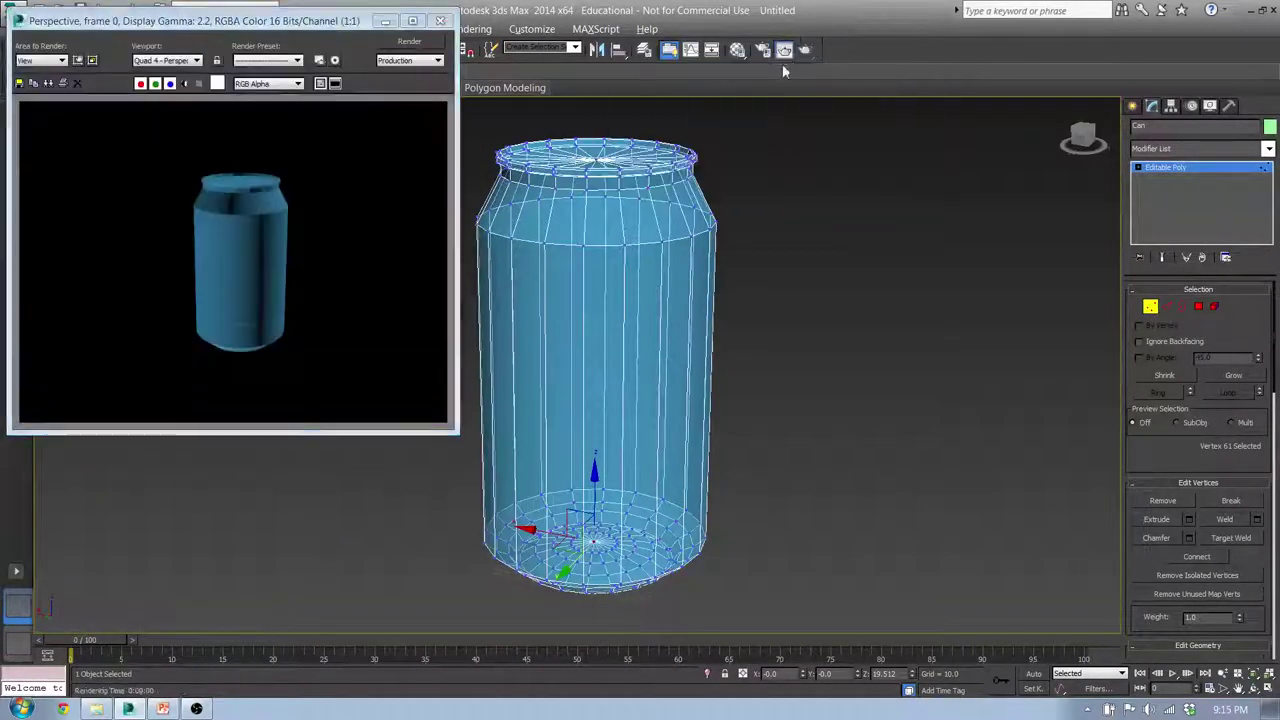
click(443, 21)
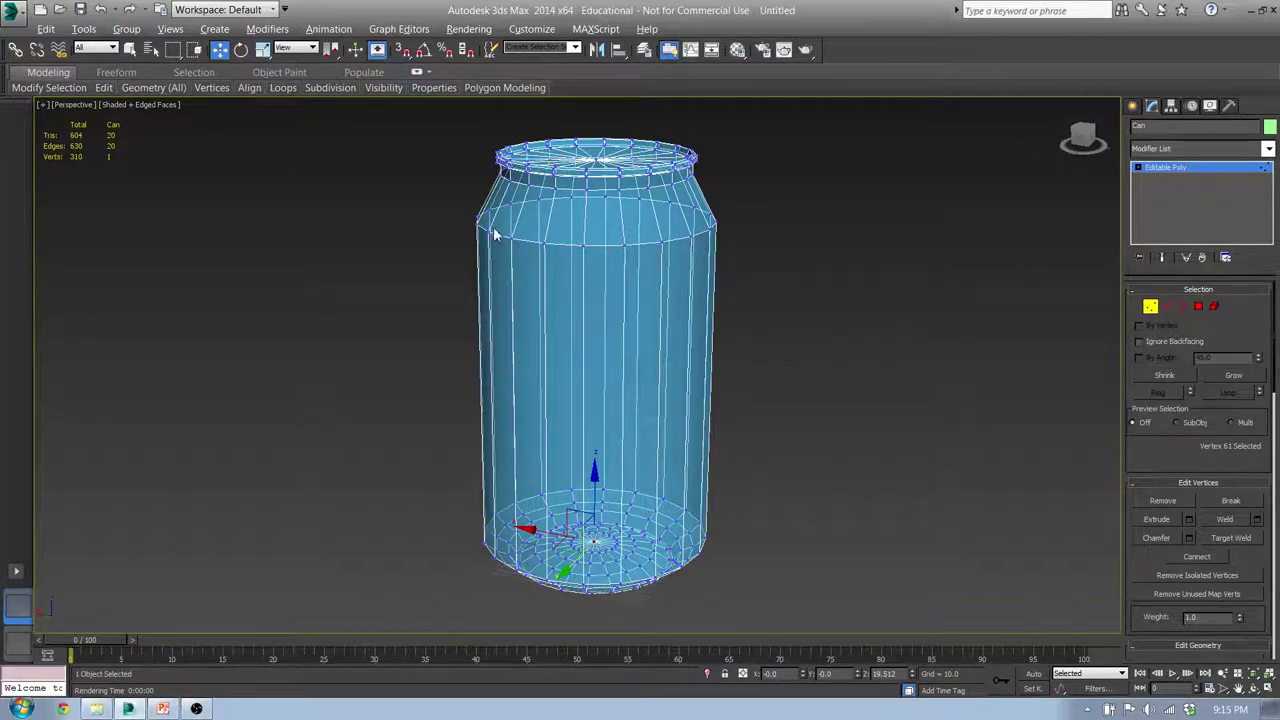
- Chamfer the edge loop where the can's shoulder meets the straight side wall, checking it against the reference outline
key(l)
key(z)
middle_drag(620, 237, 566, 349)
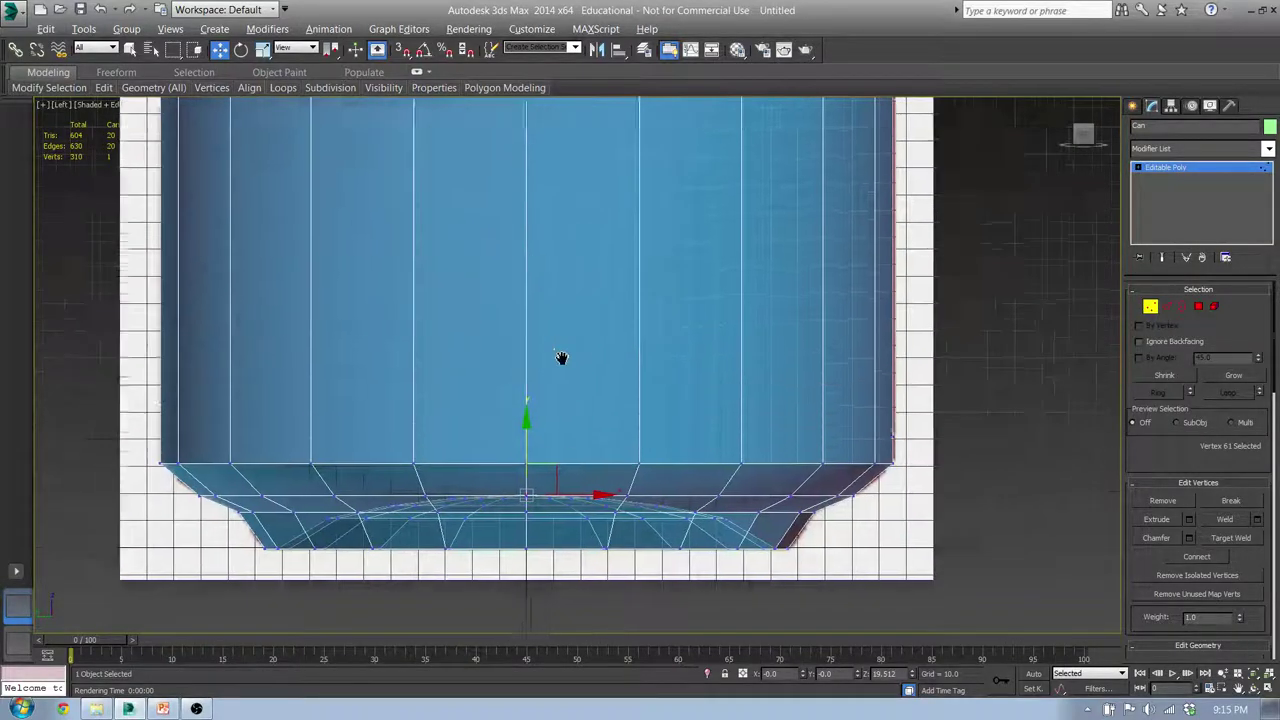
scroll(560, 352, down, 5)
middle_drag(561, 233, 540, 374)
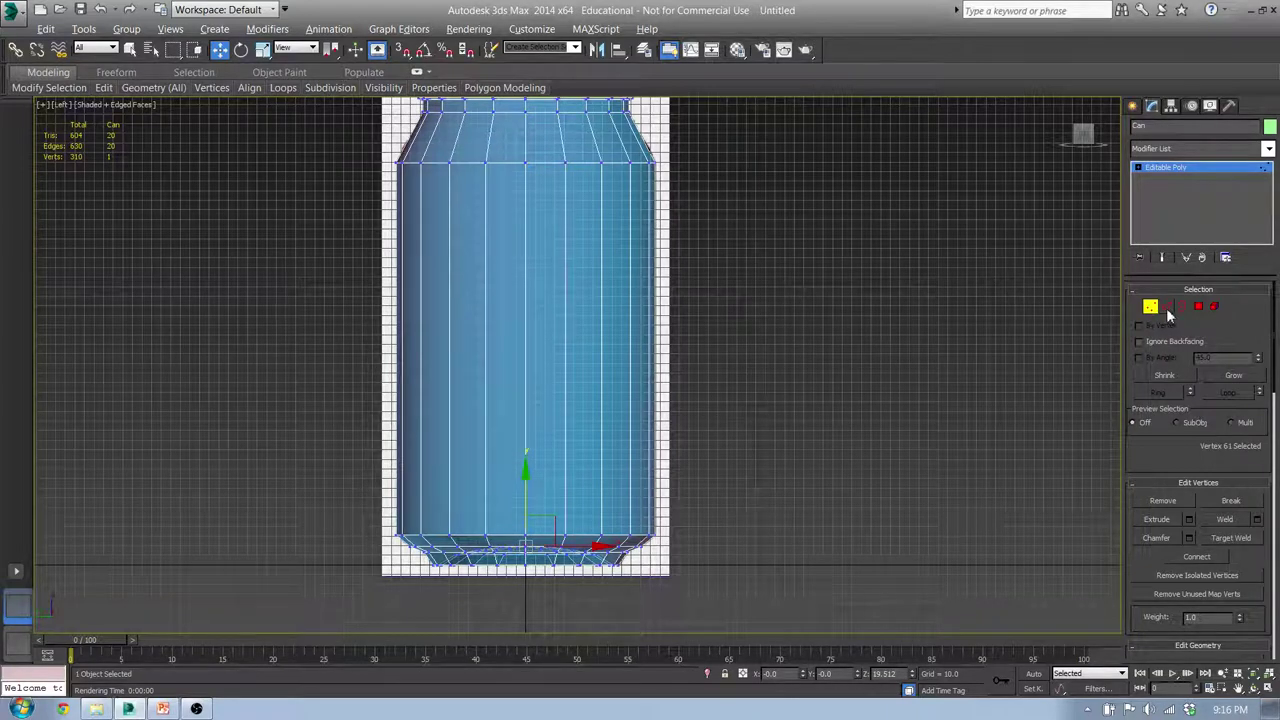
click(1167, 307)
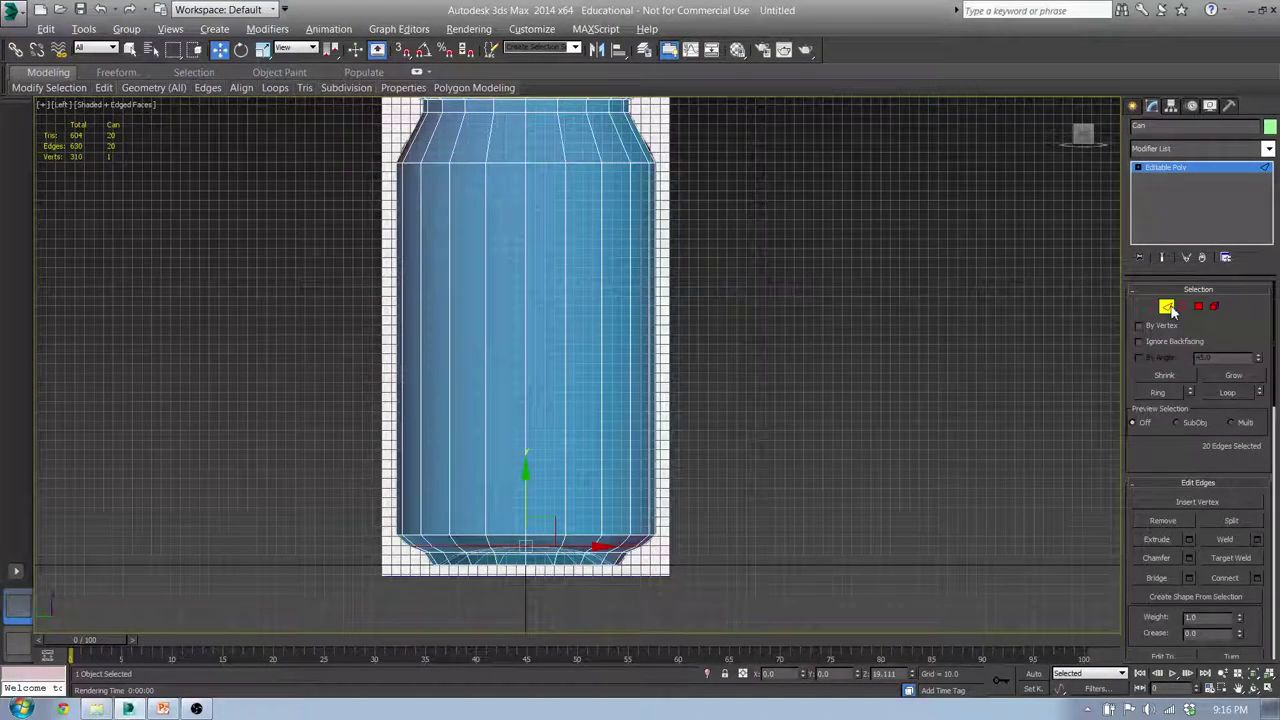
double_click(543, 165)
alt+middle_drag(475, 198, 486, 206)
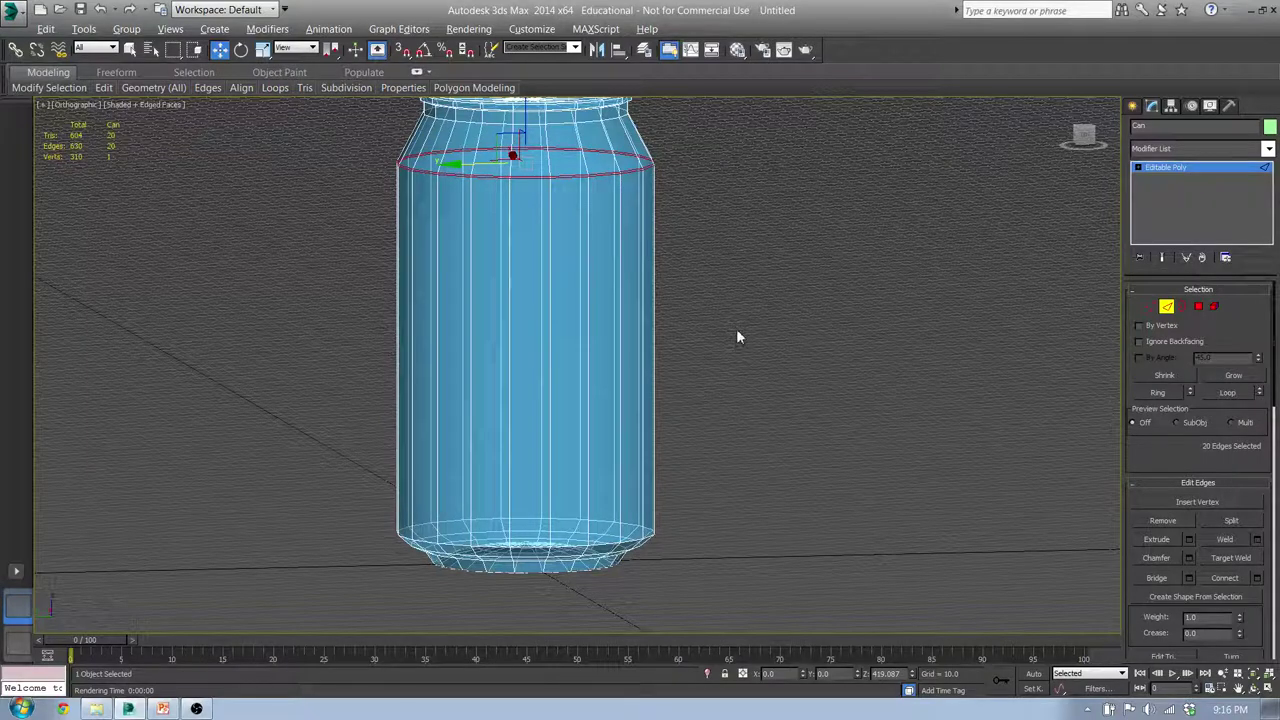
key(l)
scroll(532, 186, up, 4)
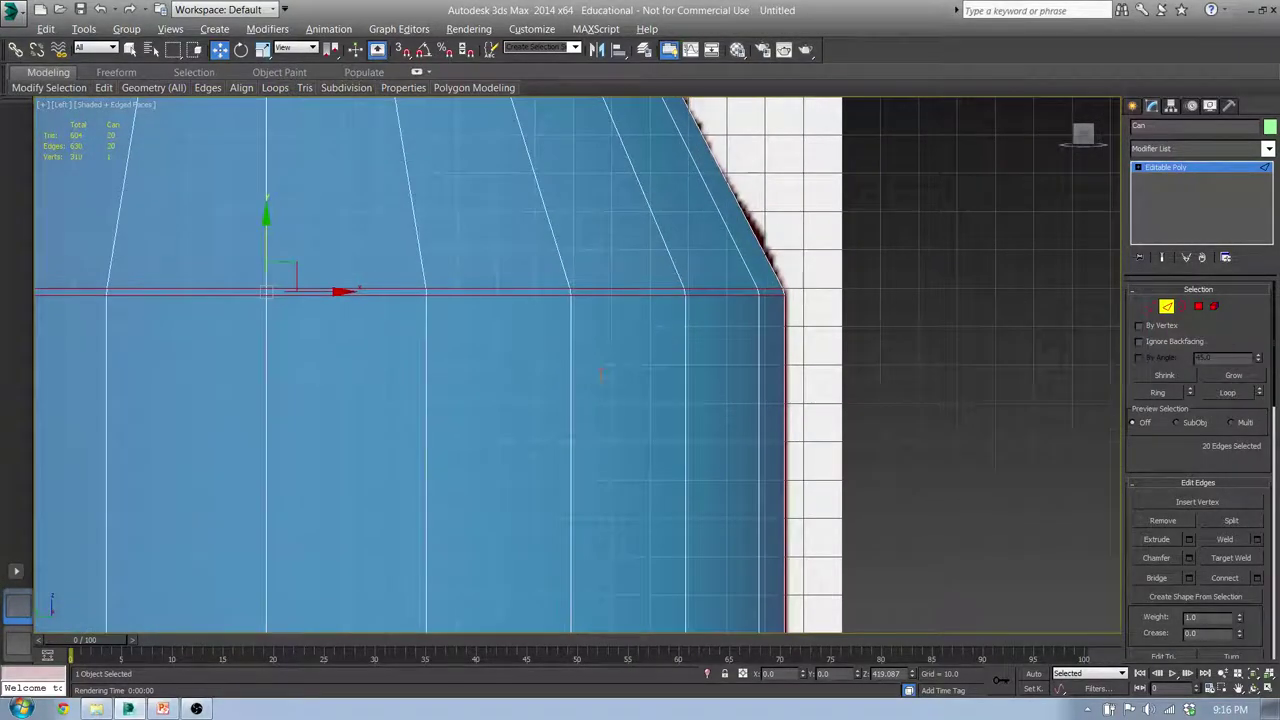
key(ctrl+shift+c)
drag(589, 371, 597, 366)
middle_drag(336, 327, 729, 274)
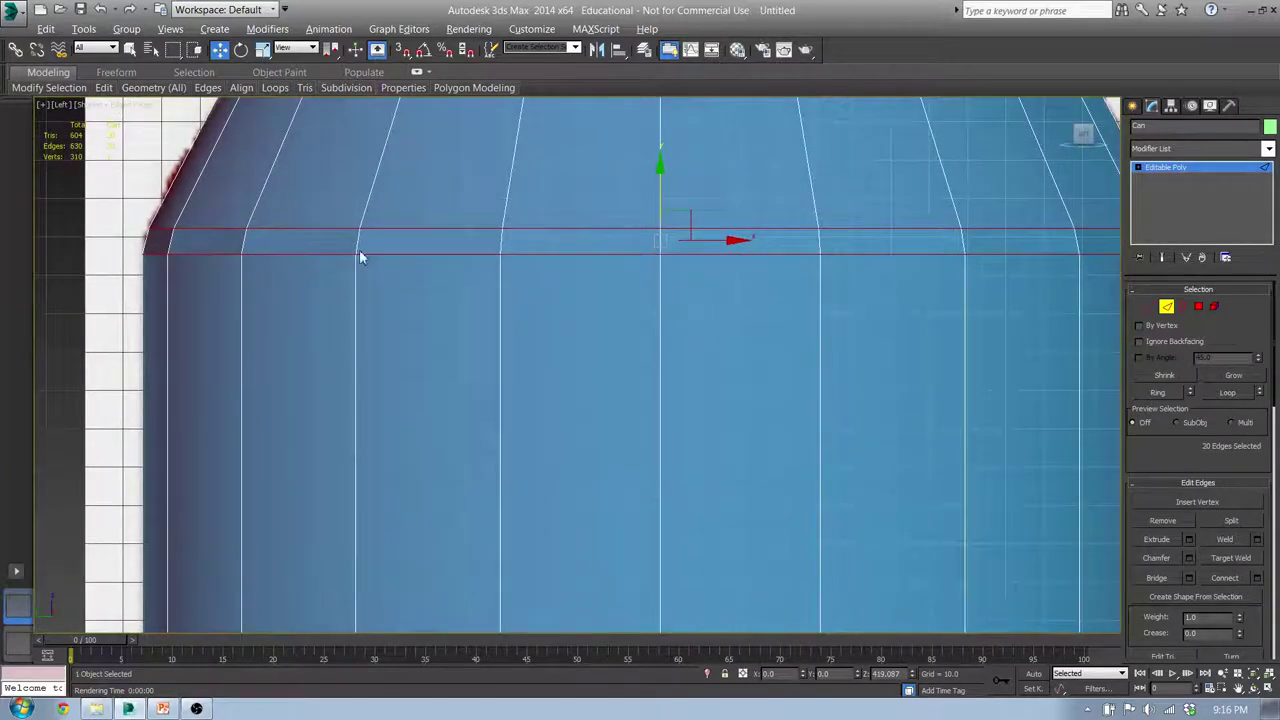
scroll(329, 257, down, 4)
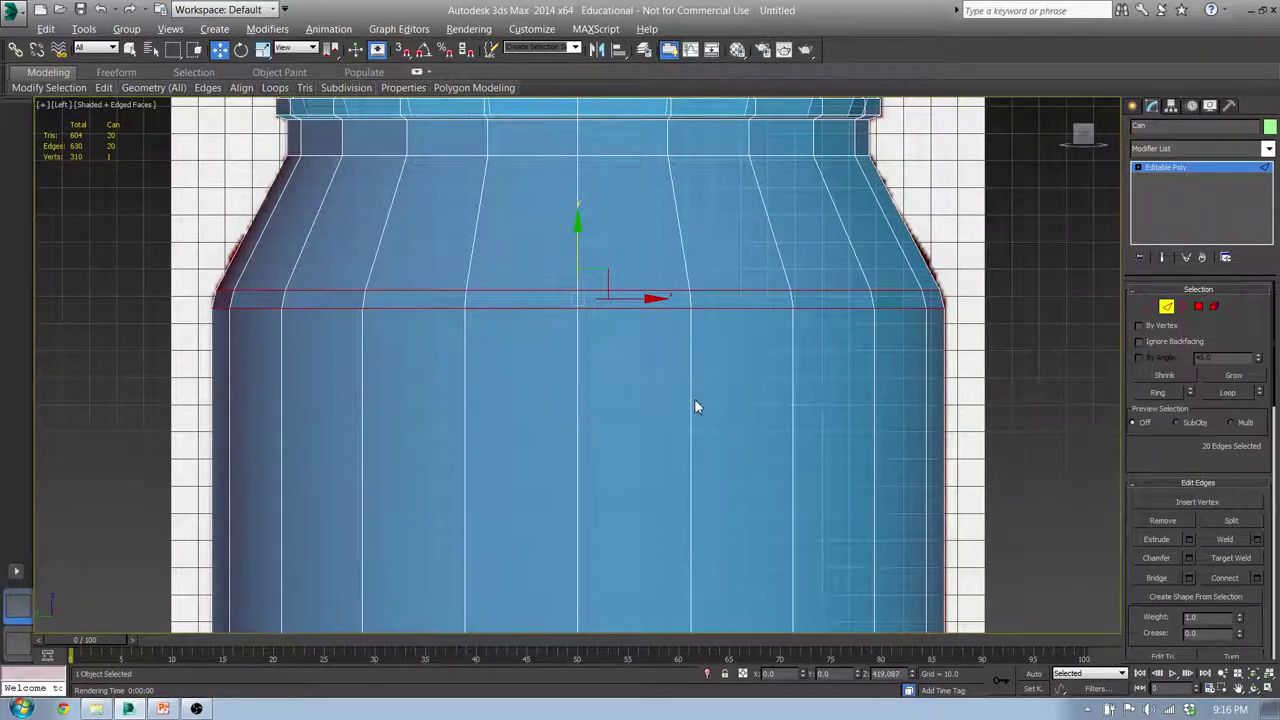
click(583, 432)
- Chamfer the edge loop where the can's straight side wall meets the tapered base
middle_drag(568, 492, 583, 180)
scroll(524, 380, down, 5)
scroll(549, 457, up, 5)
middle_drag(556, 510, 576, 427)
double_click(590, 395)
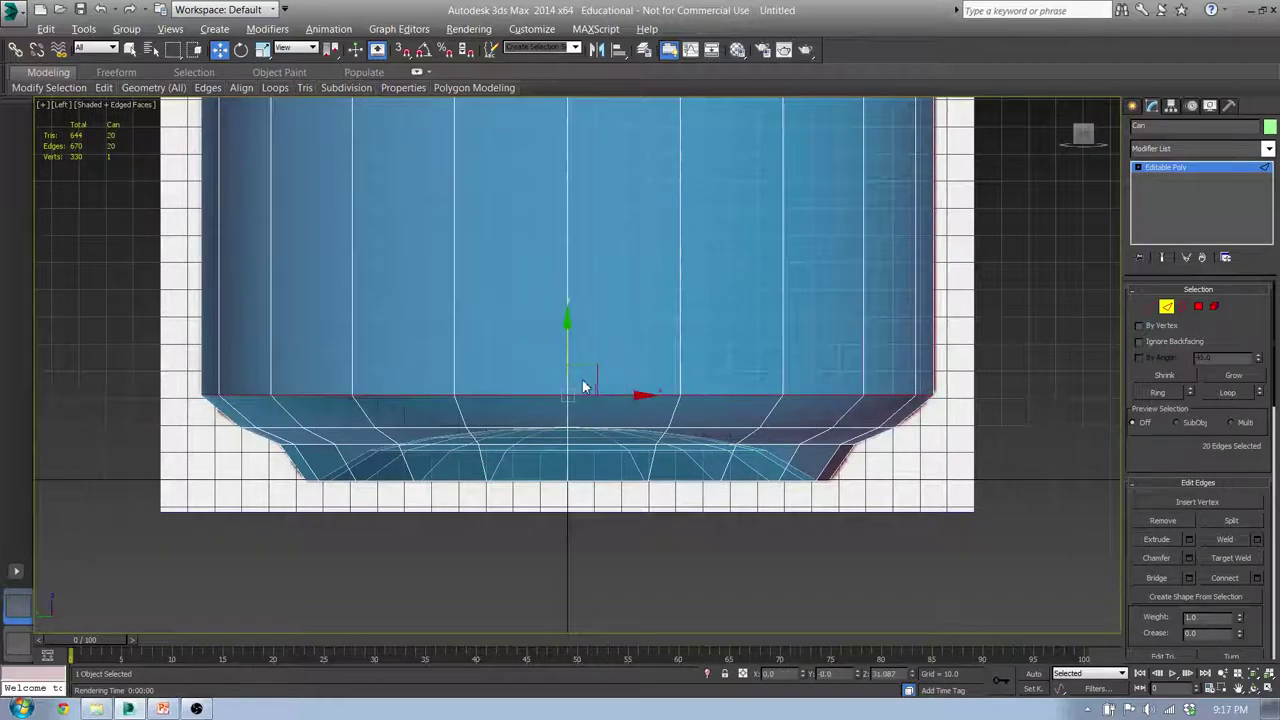
click(1190, 557)
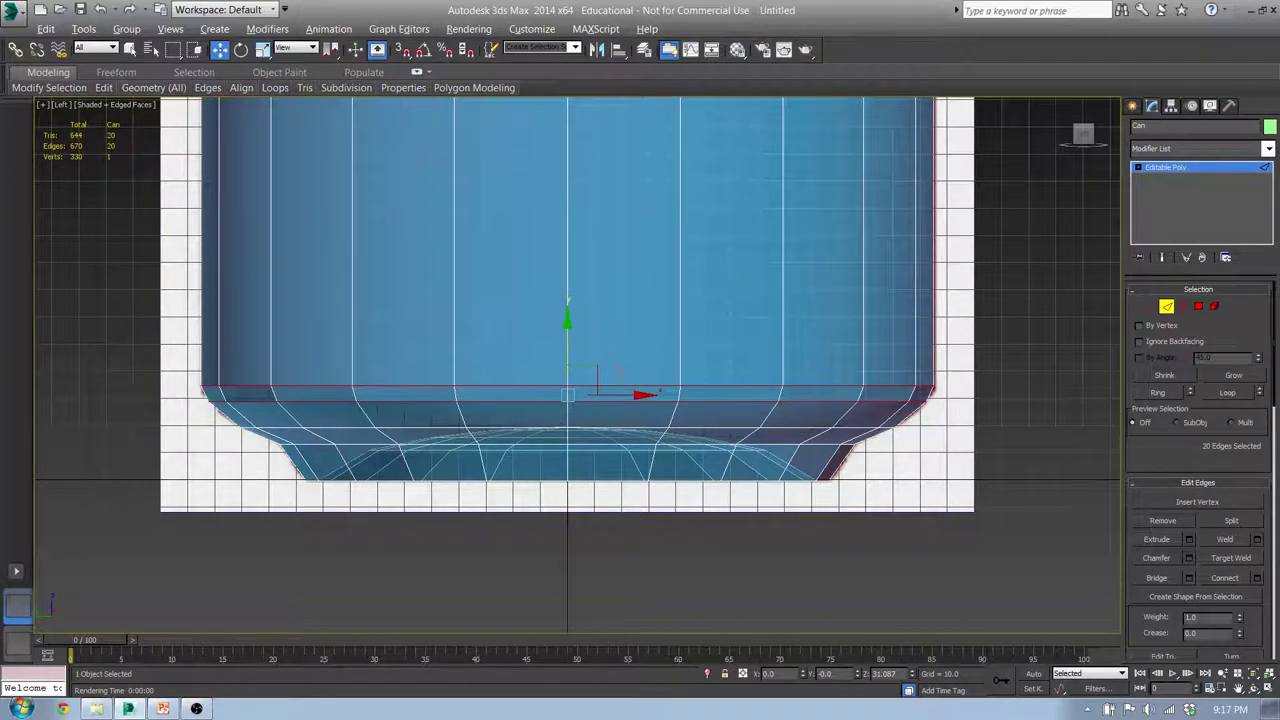
scroll(587, 435, down, 5)
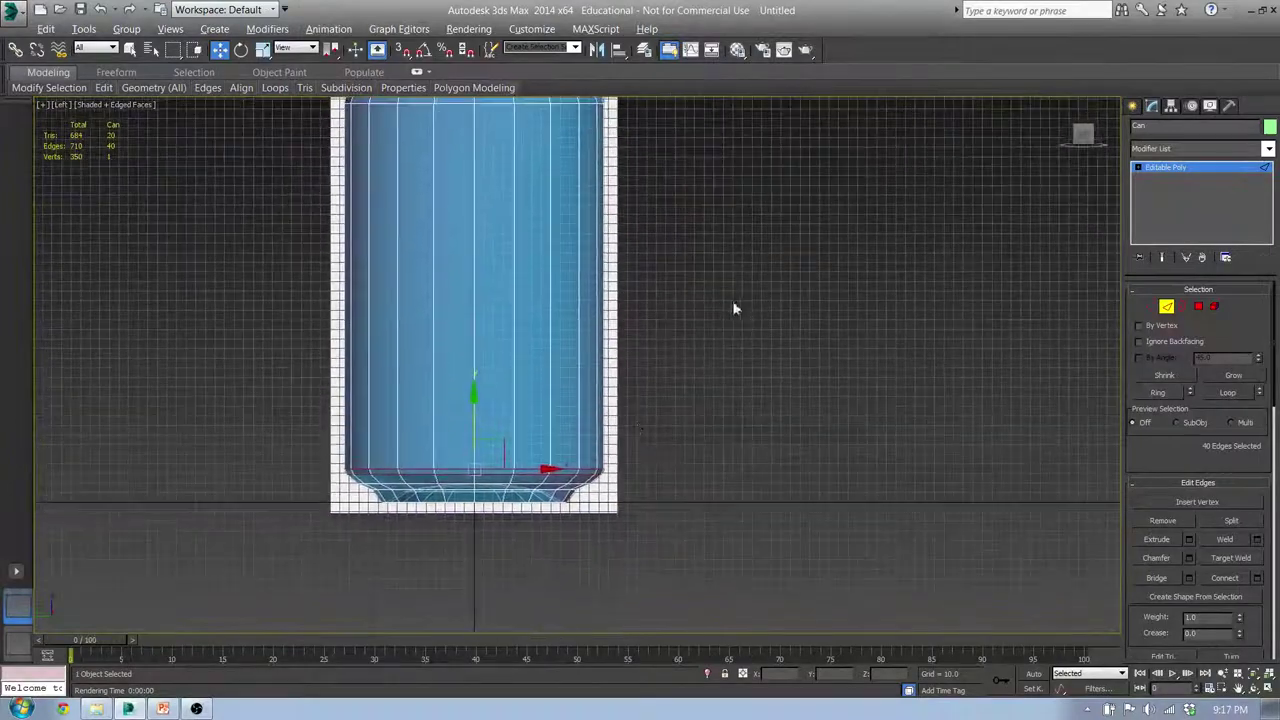
scroll(588, 370, up, 4)
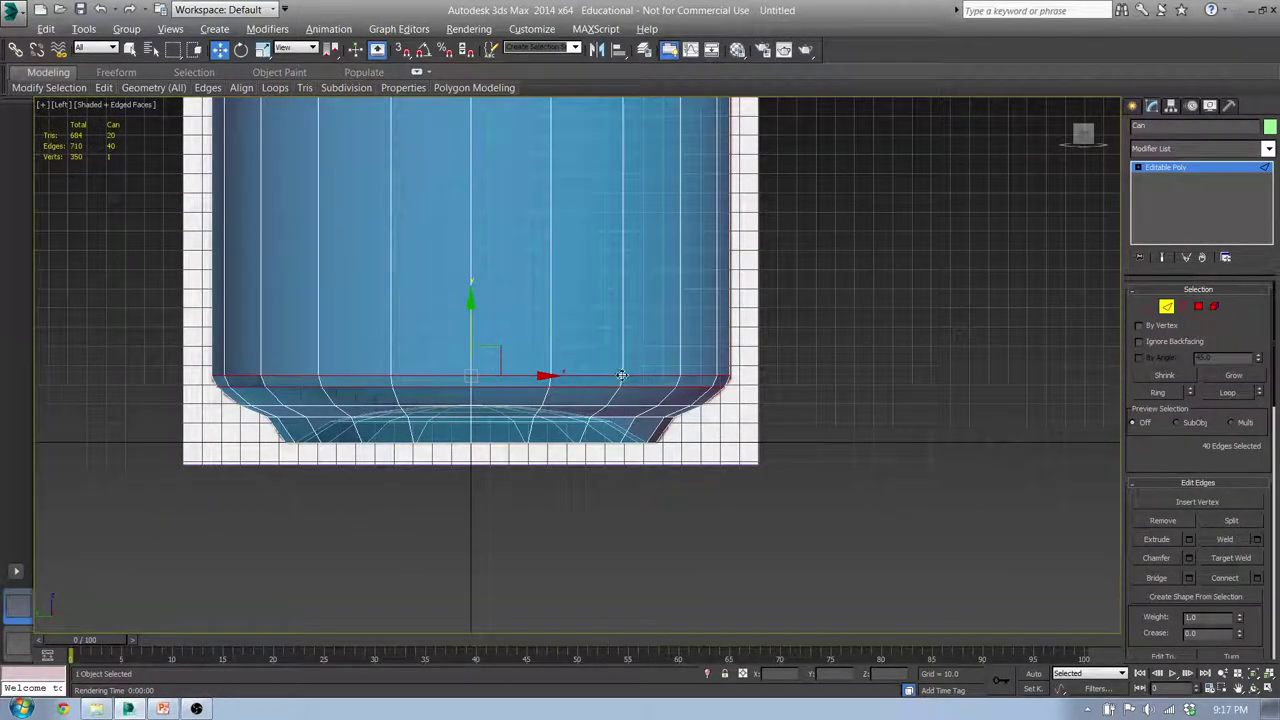
scroll(740, 369, down, 5)
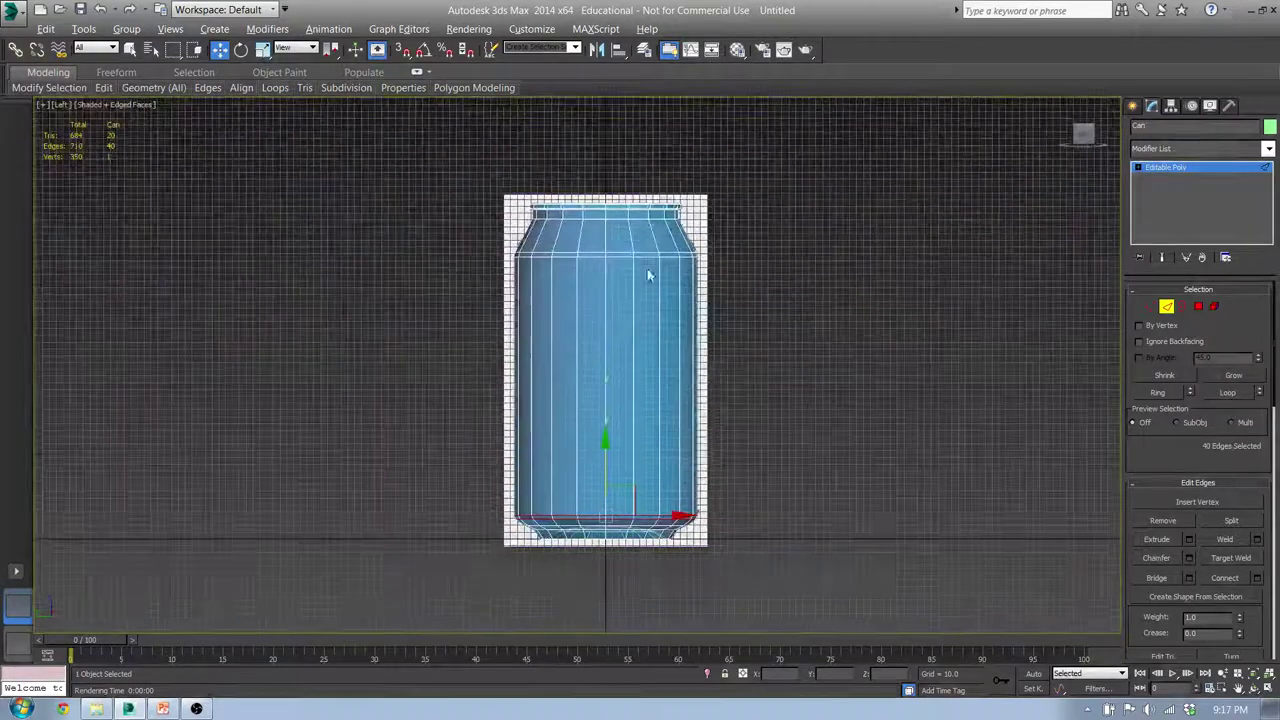
- Select a single polygon on the front of the shoulder and look through the polygon editing options
scroll(626, 257, up, 5)
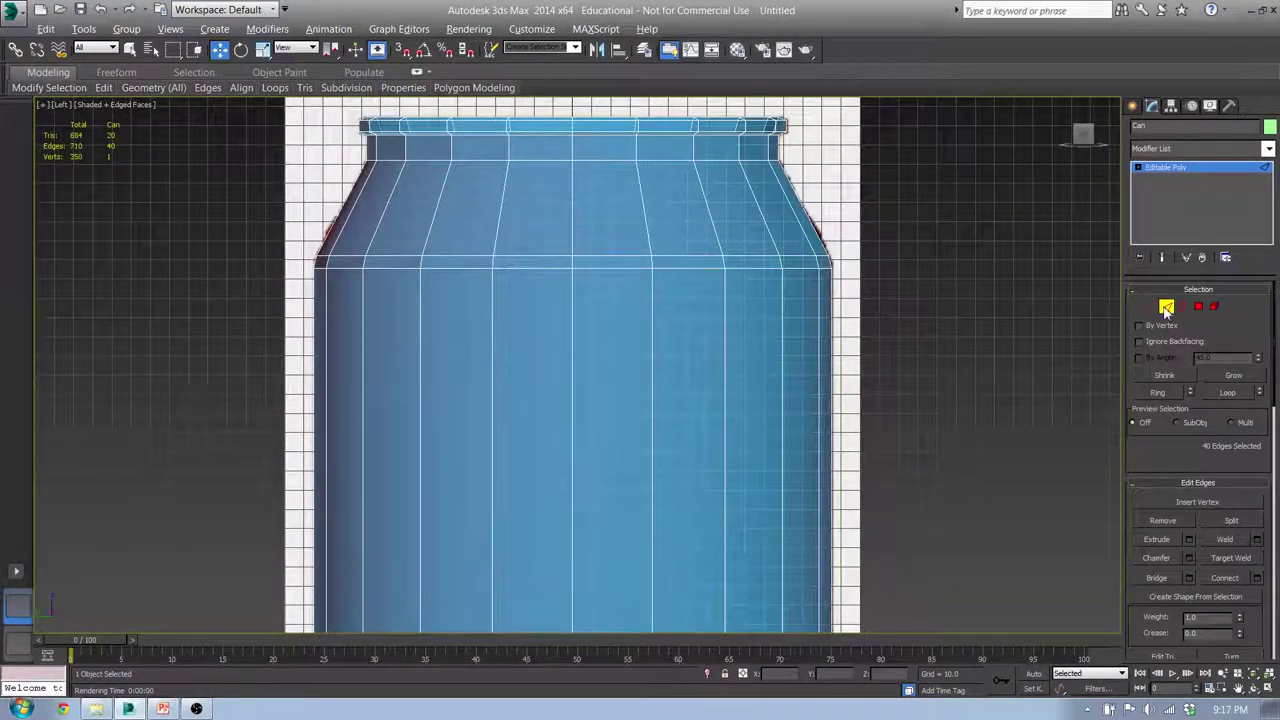
click(1198, 306)
click(640, 202)
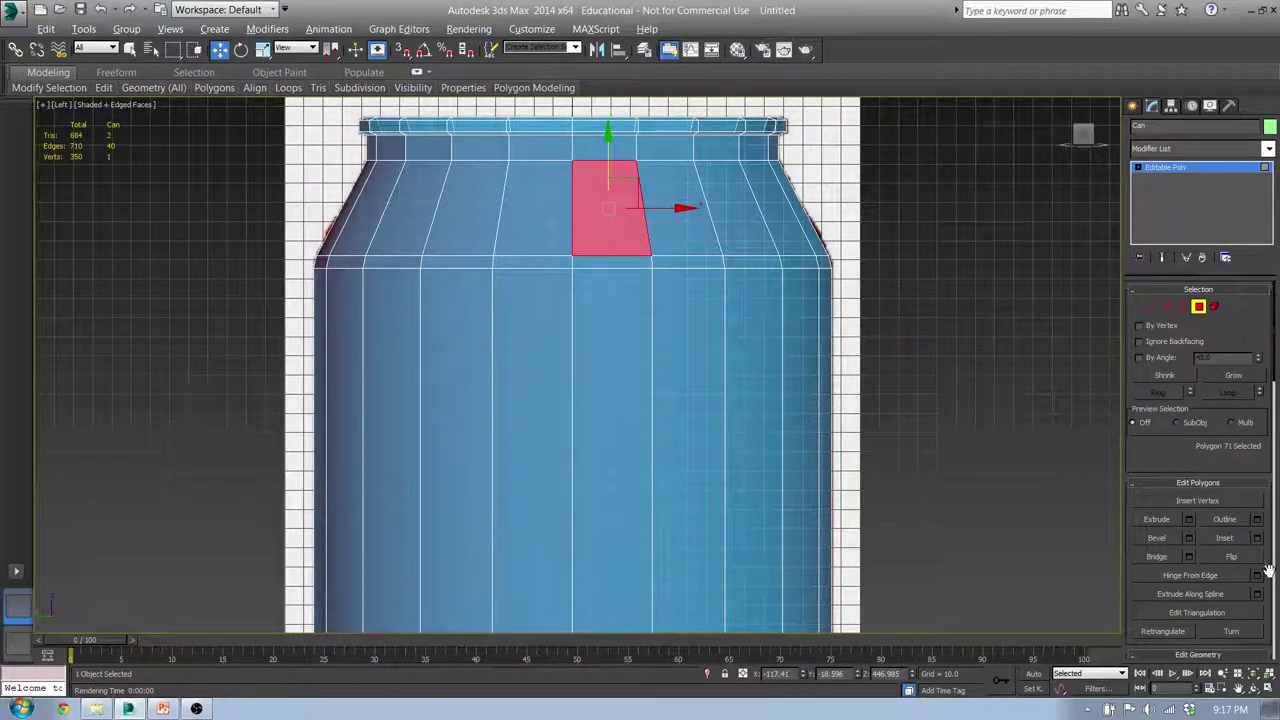
drag(1268, 554, 1265, 463)
scroll(1263, 463, up, 3)
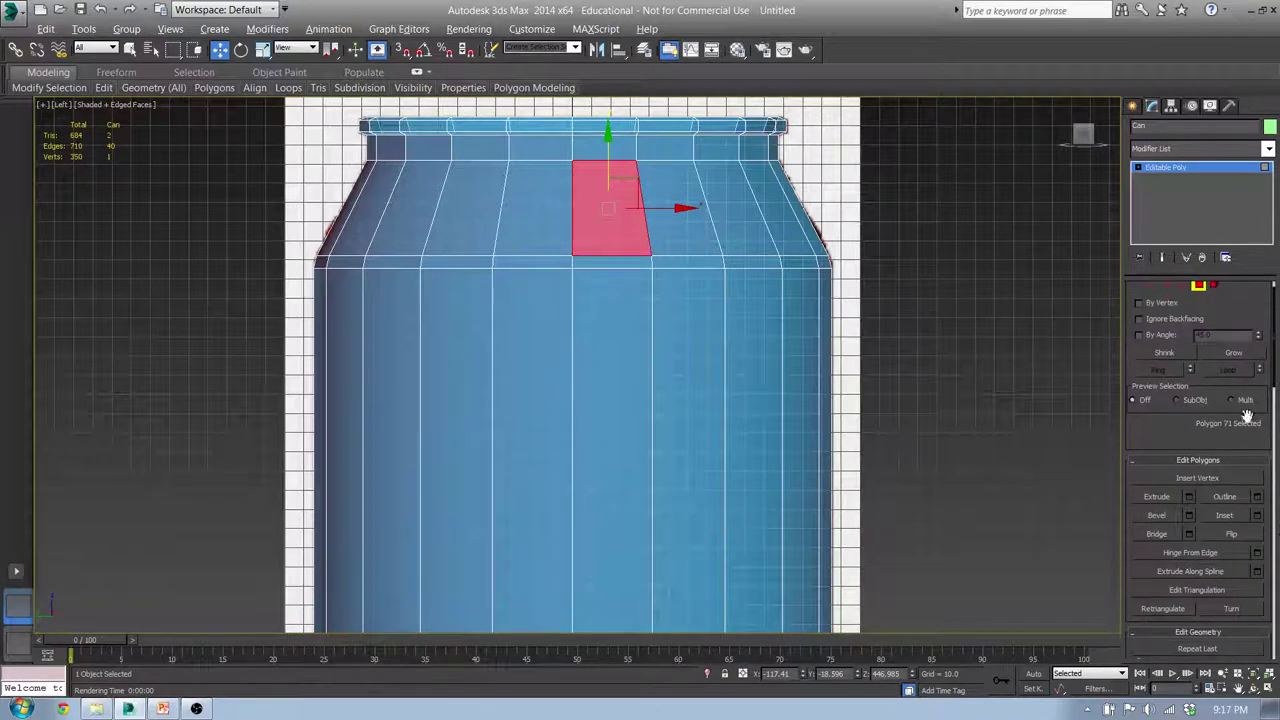
- Try chamfering the four edges around one polygon on the front of the can's shoulder
click(1167, 288)
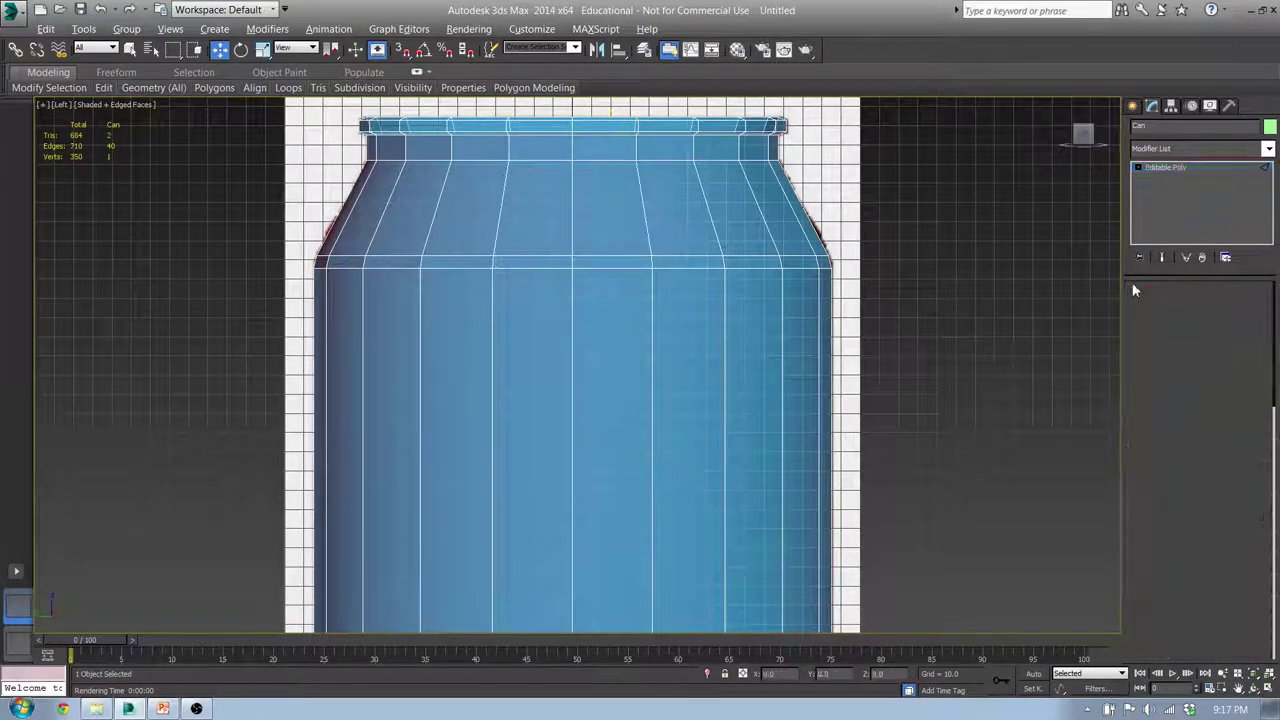
click(603, 161)
ctrl+click(641, 191)
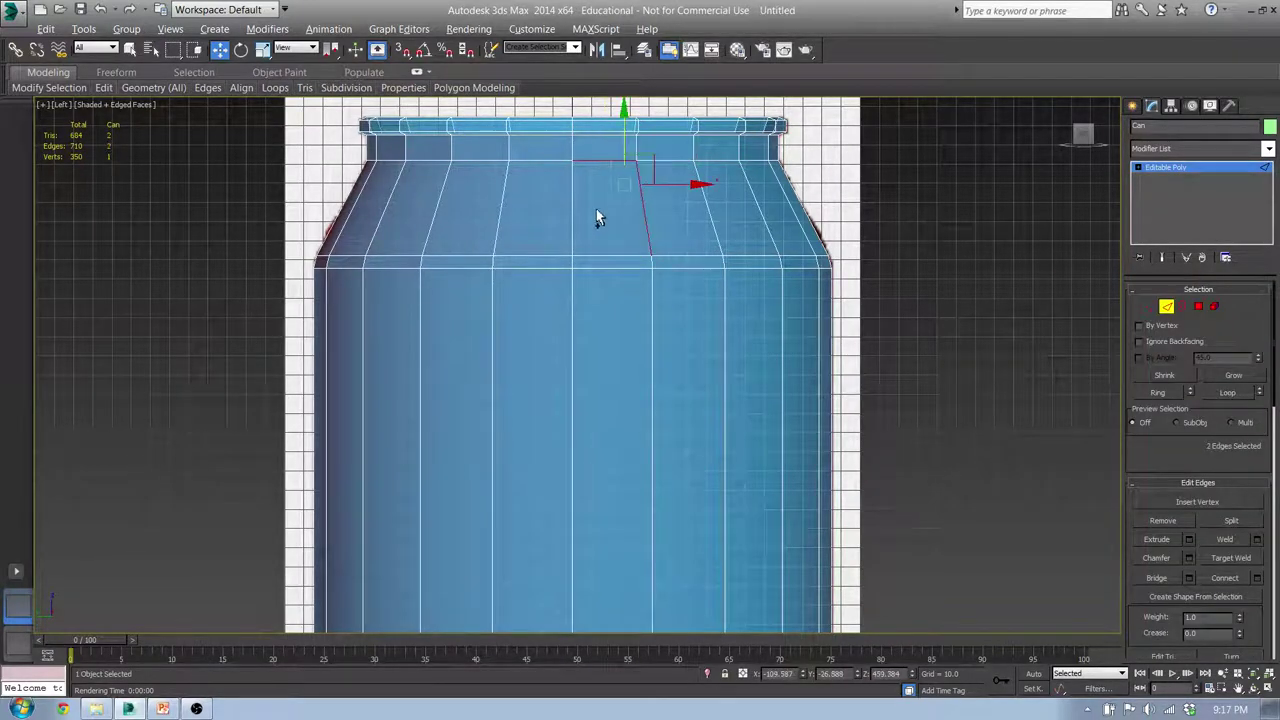
ctrl+click(574, 214)
ctrl+click(601, 256)
click(1190, 558)
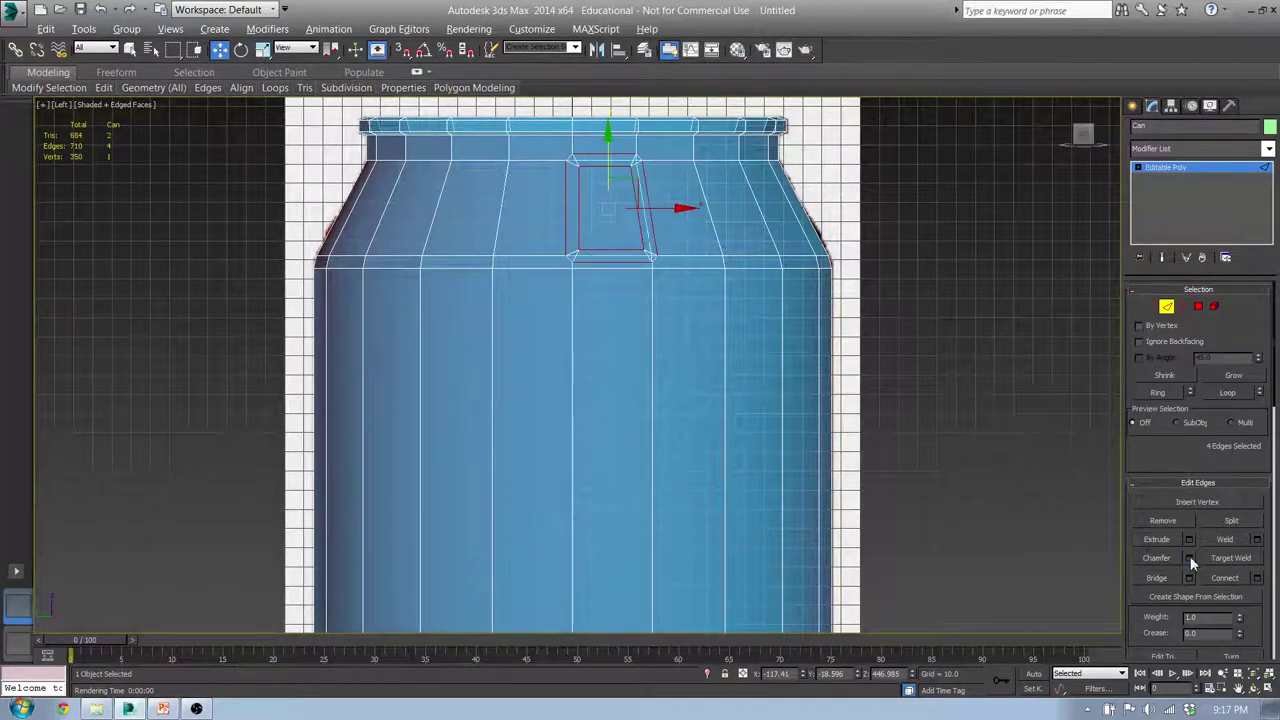
scroll(643, 329, up, 3)
alt+middle_drag(658, 282, 678, 274)
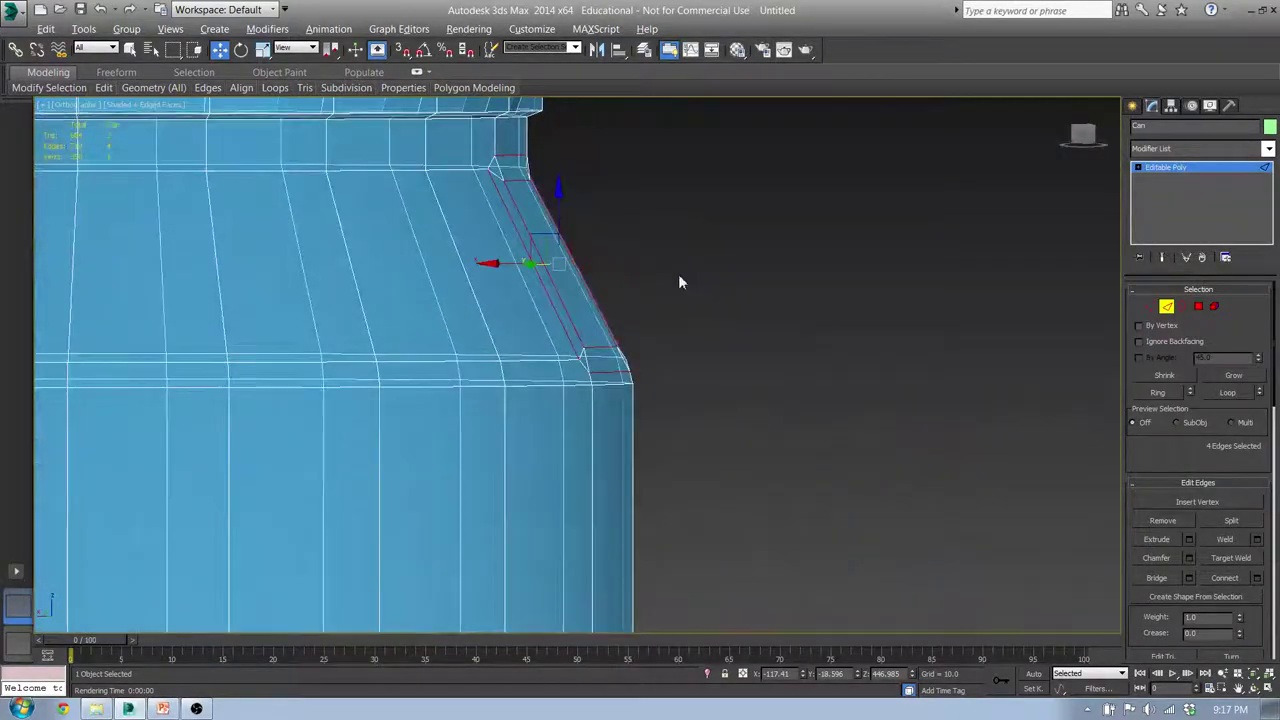
middle_drag(749, 240, 676, 291)
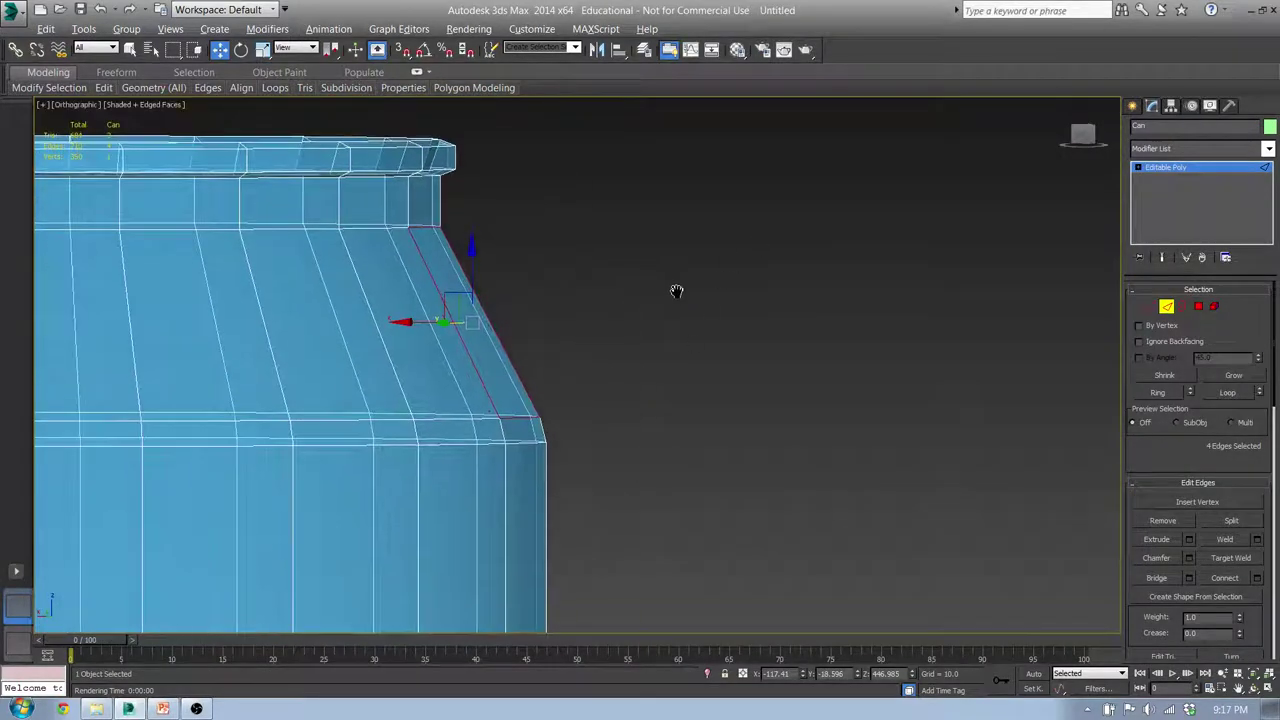
scroll(670, 300, down, 5)
- Leave edge editing and assign the plain light grey material to the whole can
key(f)
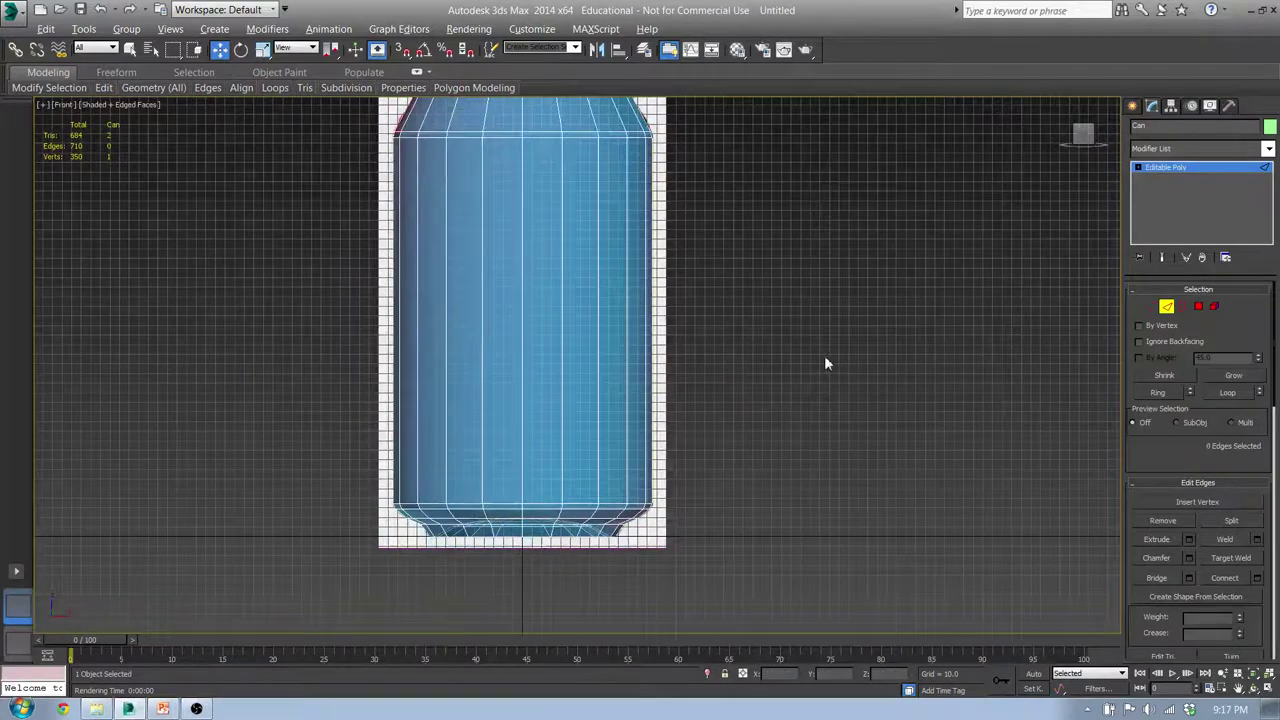
scroll(826, 358, down, 4)
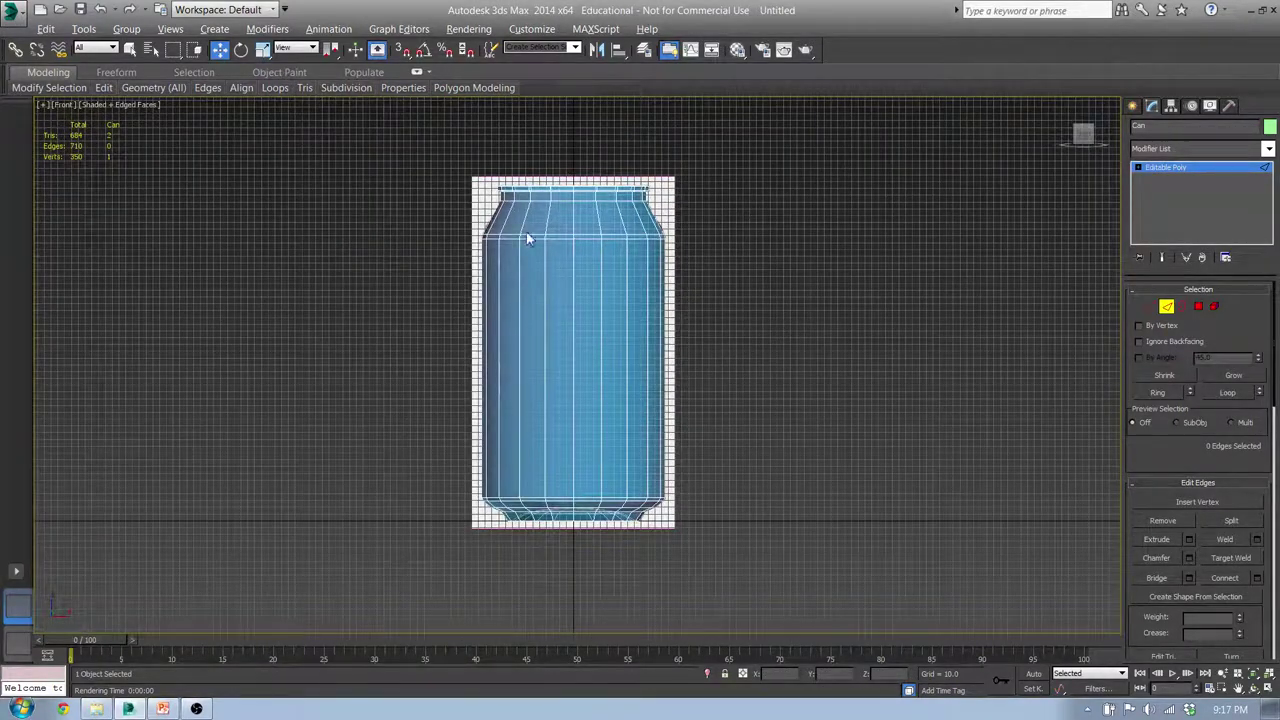
middle_drag(546, 249, 590, 268)
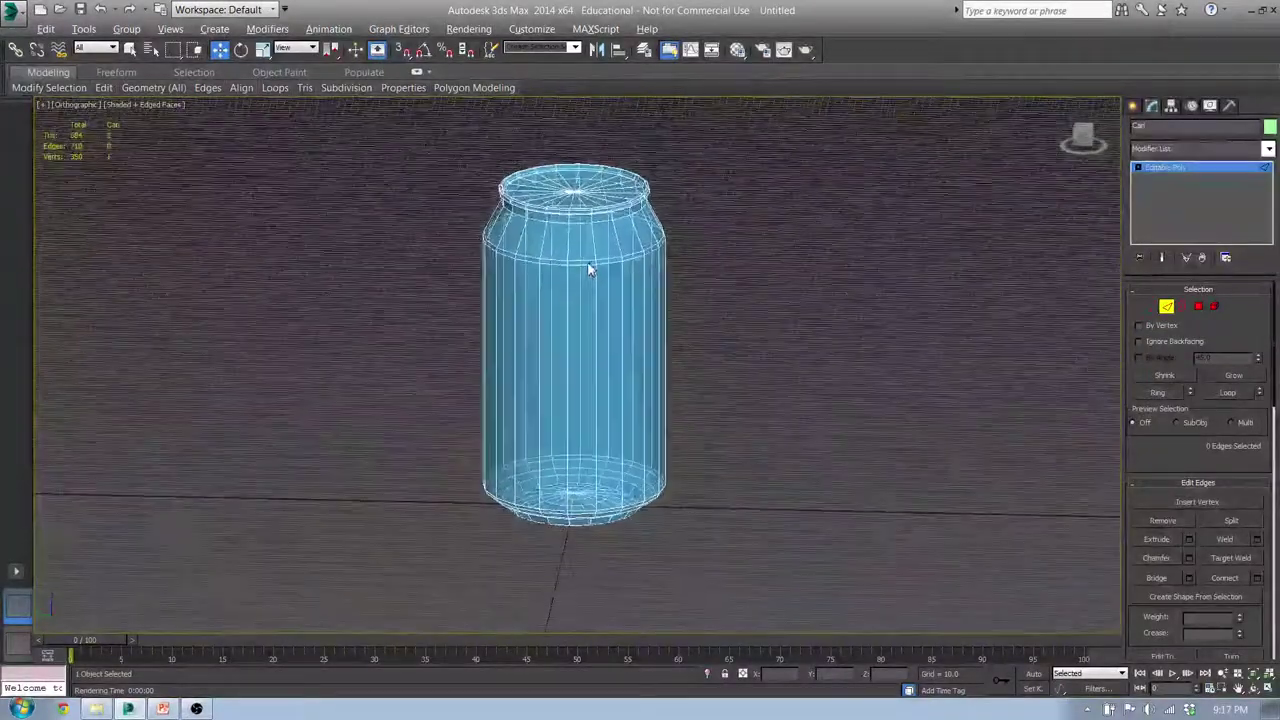
click(1134, 107)
click(737, 49)
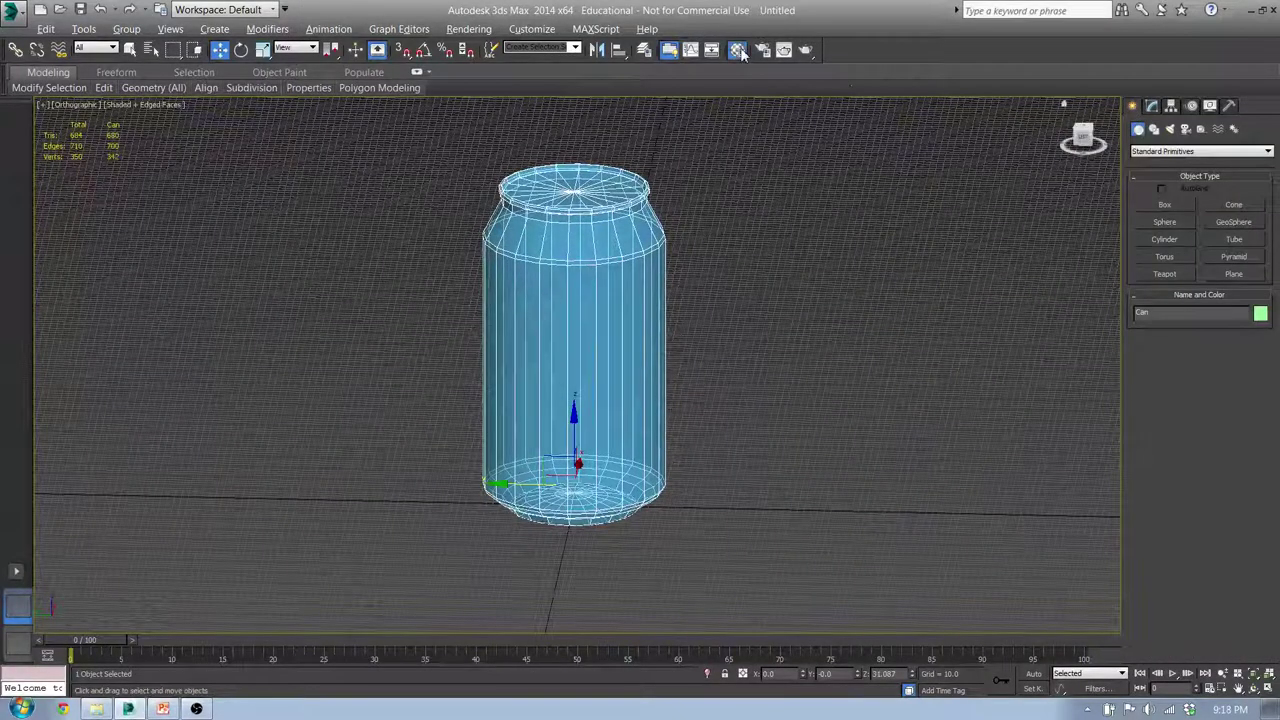
drag(1010, 180, 619, 284)
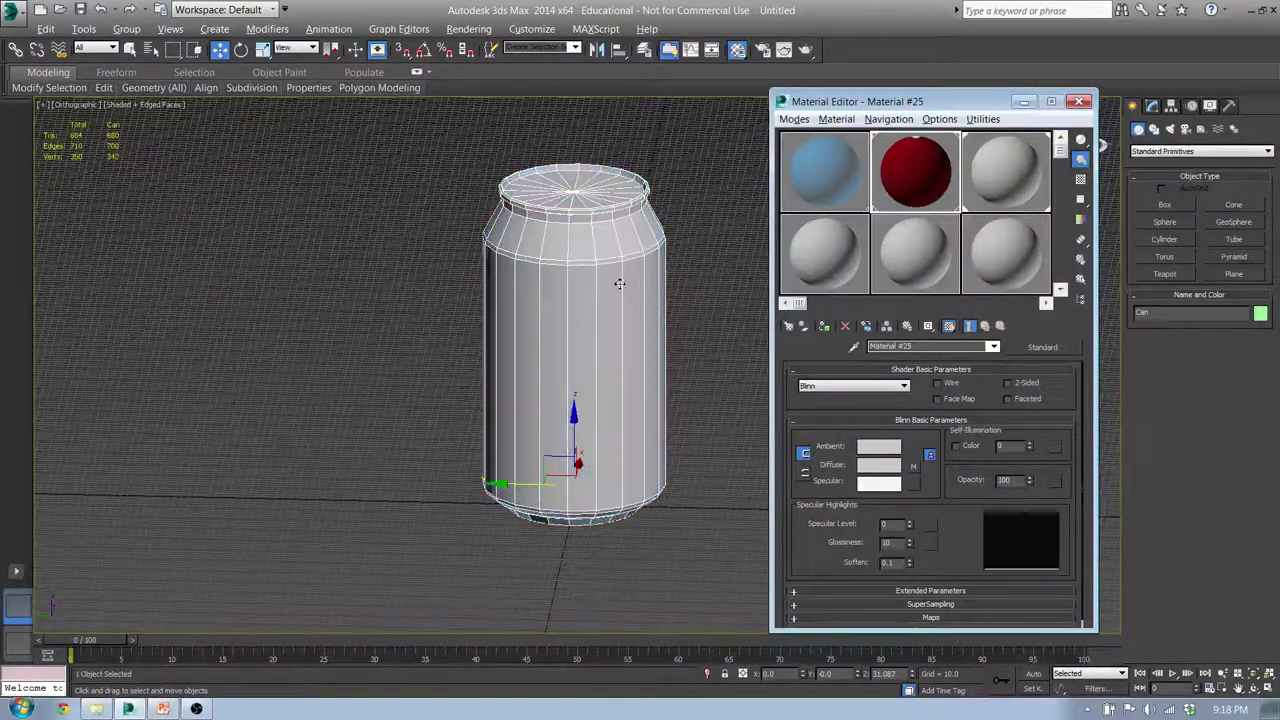
click(1079, 101)
- Set the render output size to HDTV (video) at 1920x1080 and render the can's upper part in perspective without the grid
middle_drag(588, 264, 605, 289)
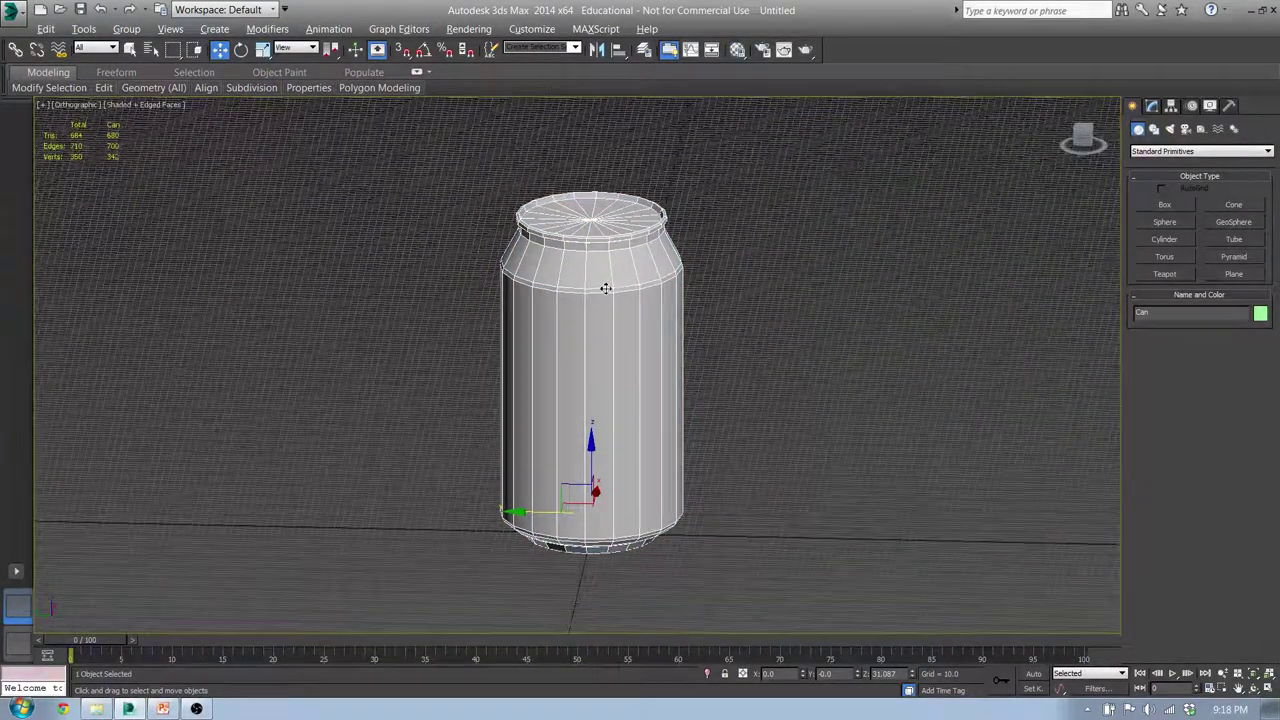
key(p)
key(g)
scroll(660, 350, up, 5)
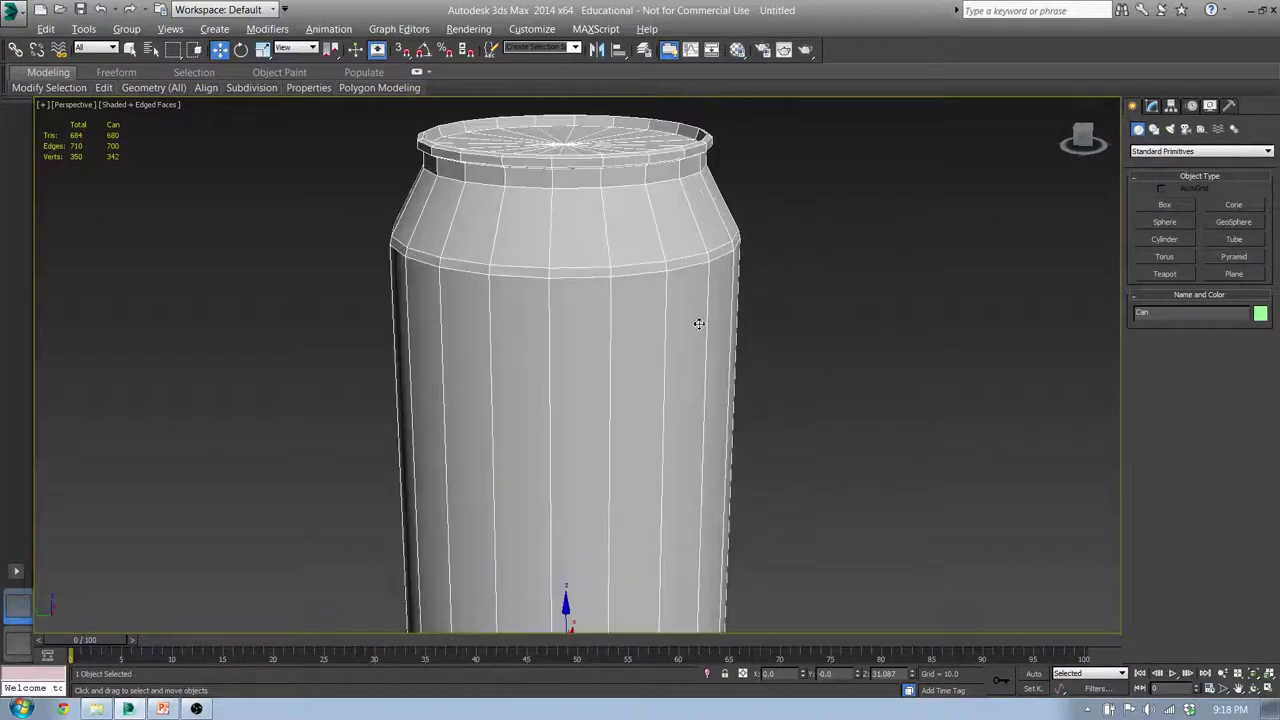
middle_drag(691, 327, 631, 374)
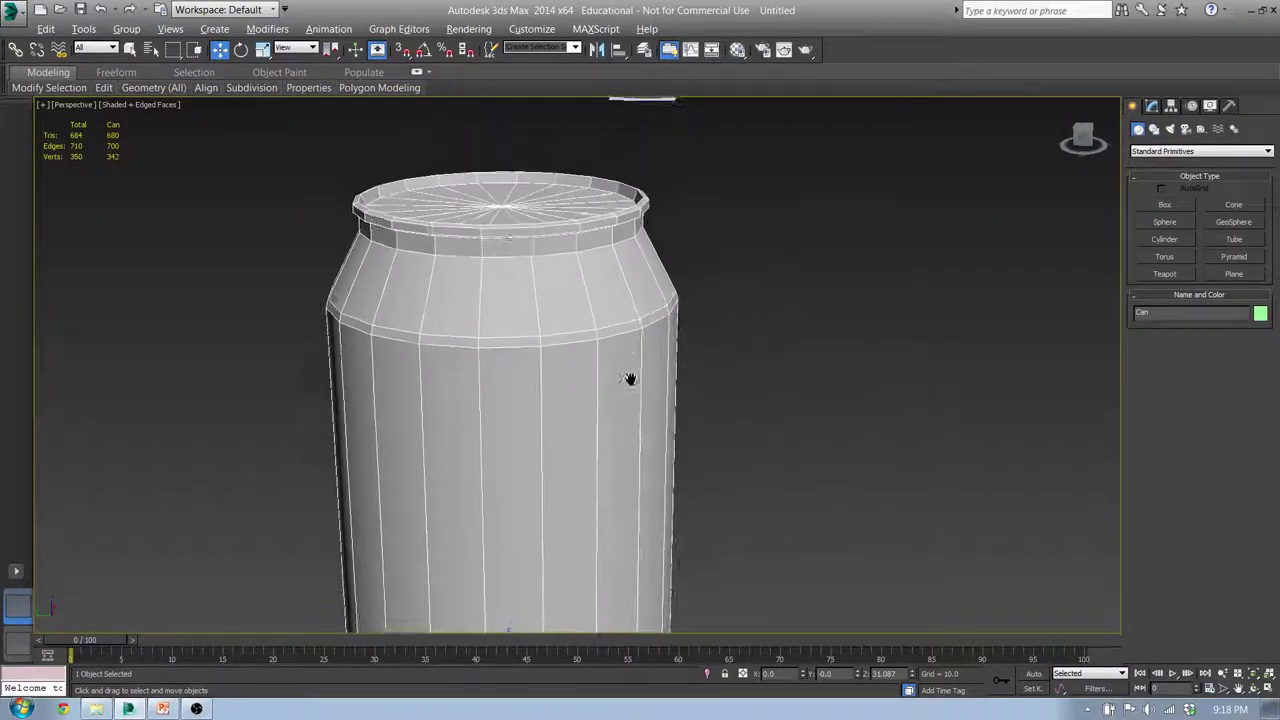
click(767, 56)
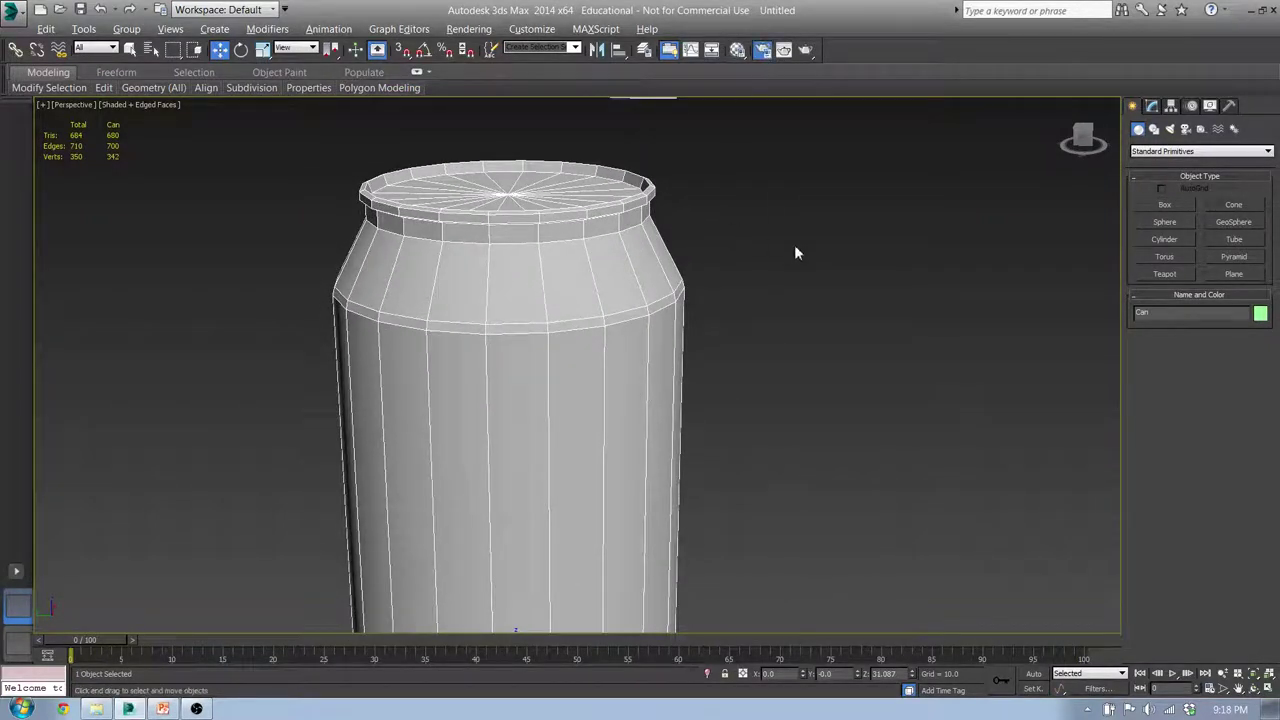
click(592, 329)
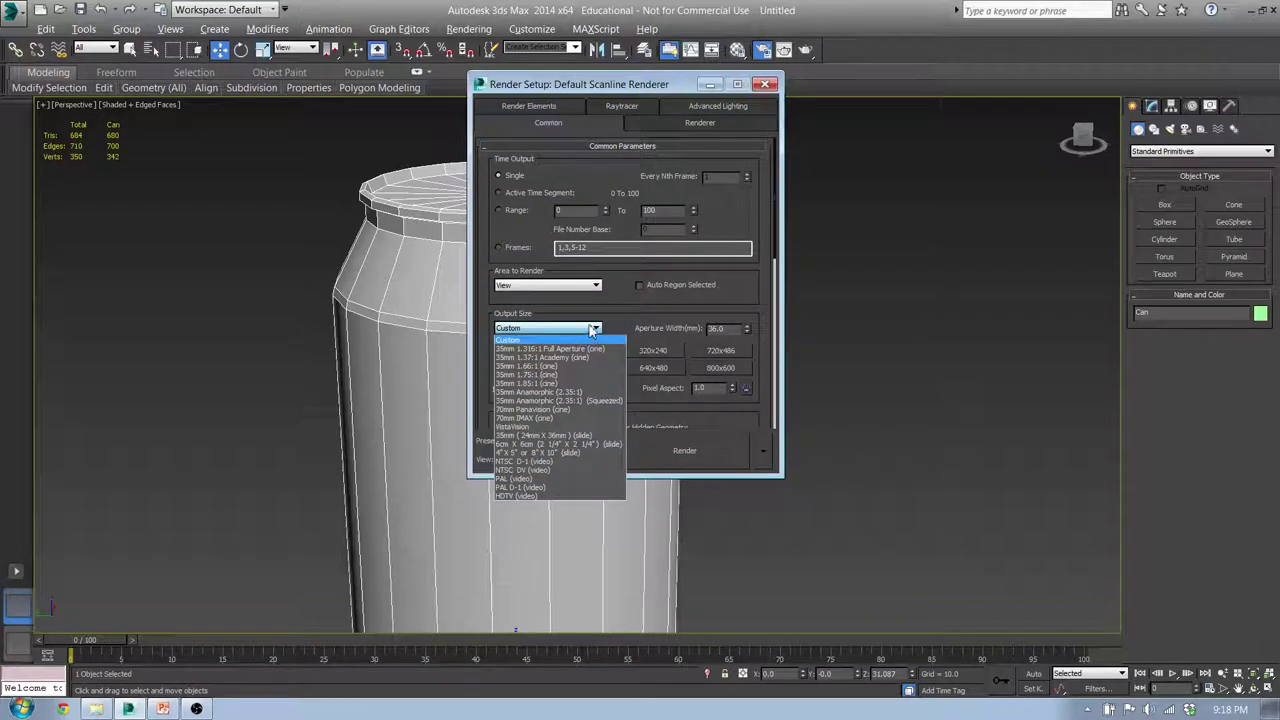
click(522, 496)
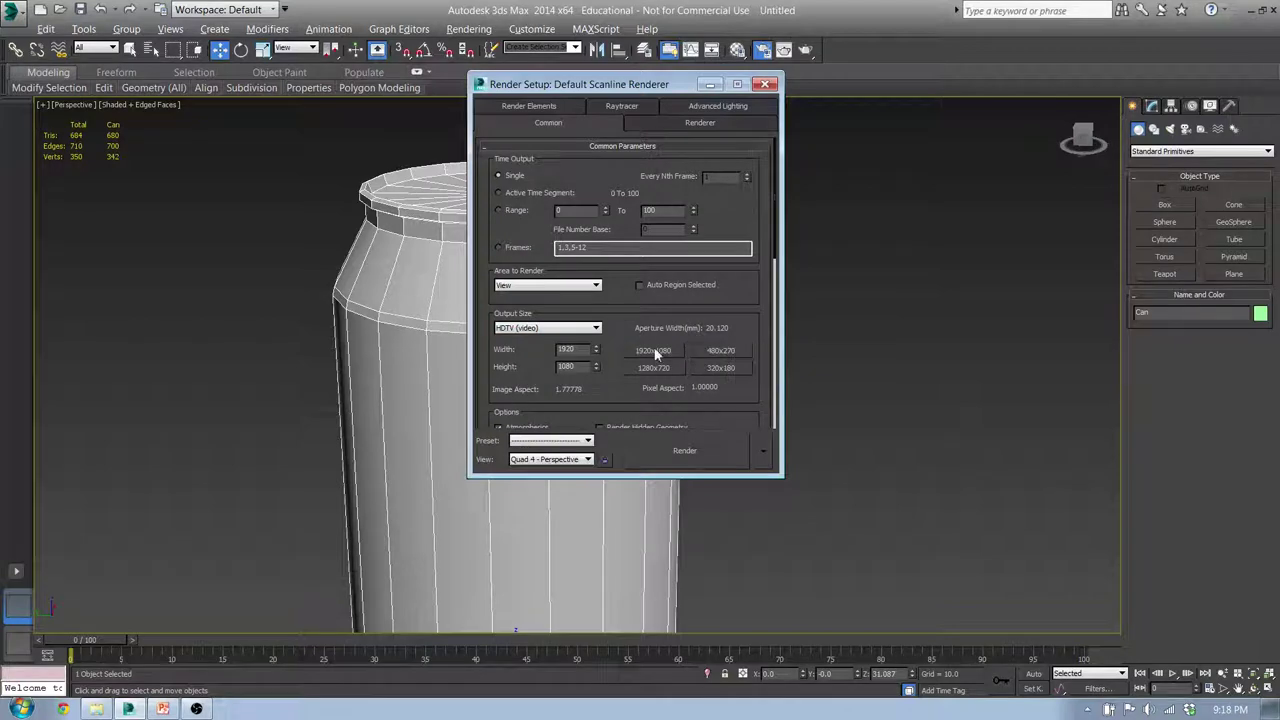
click(707, 452)
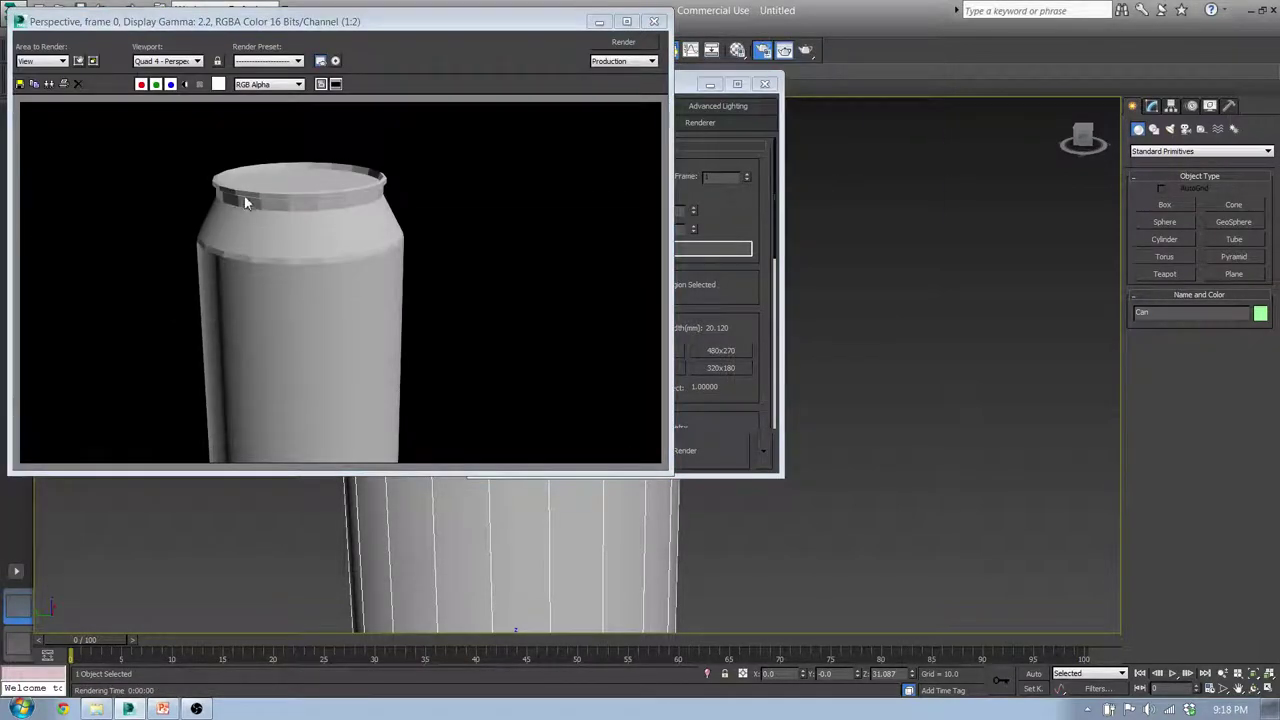
- Enlarge the rendered image and examine the shading of the can's rim, neck and shoulder
drag(436, 27, 658, 53)
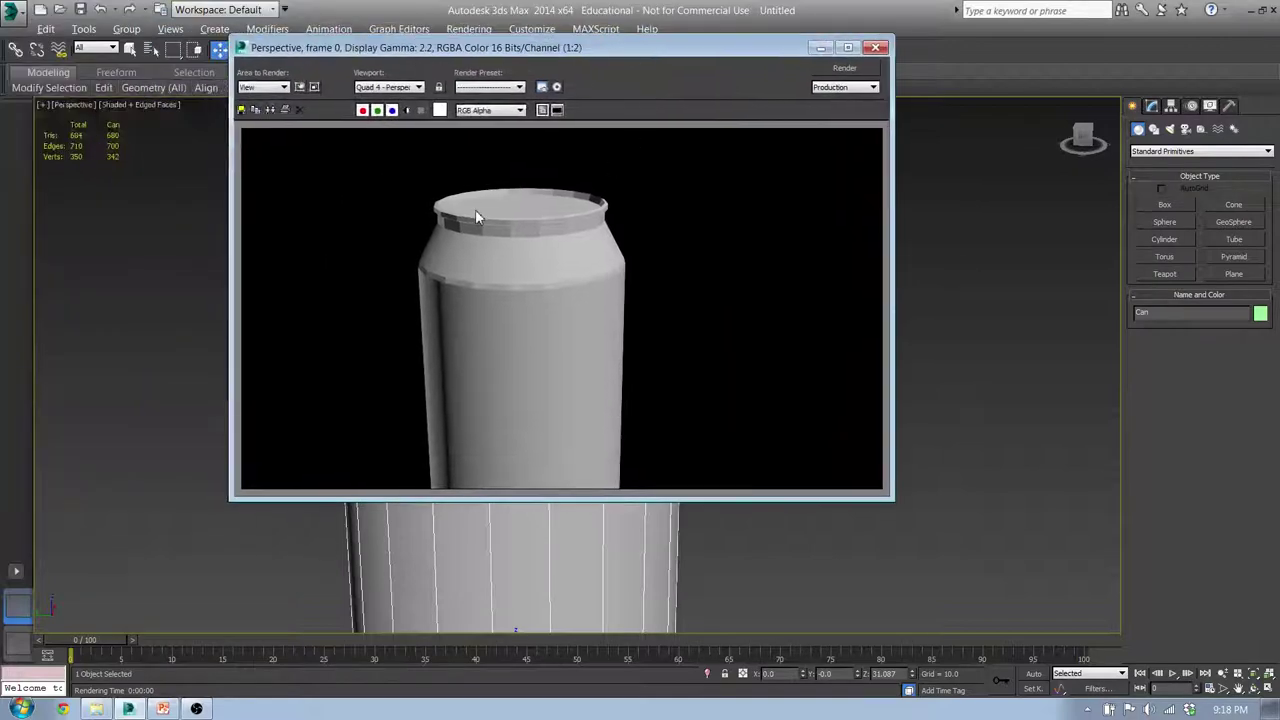
scroll(475, 209, up, 1)
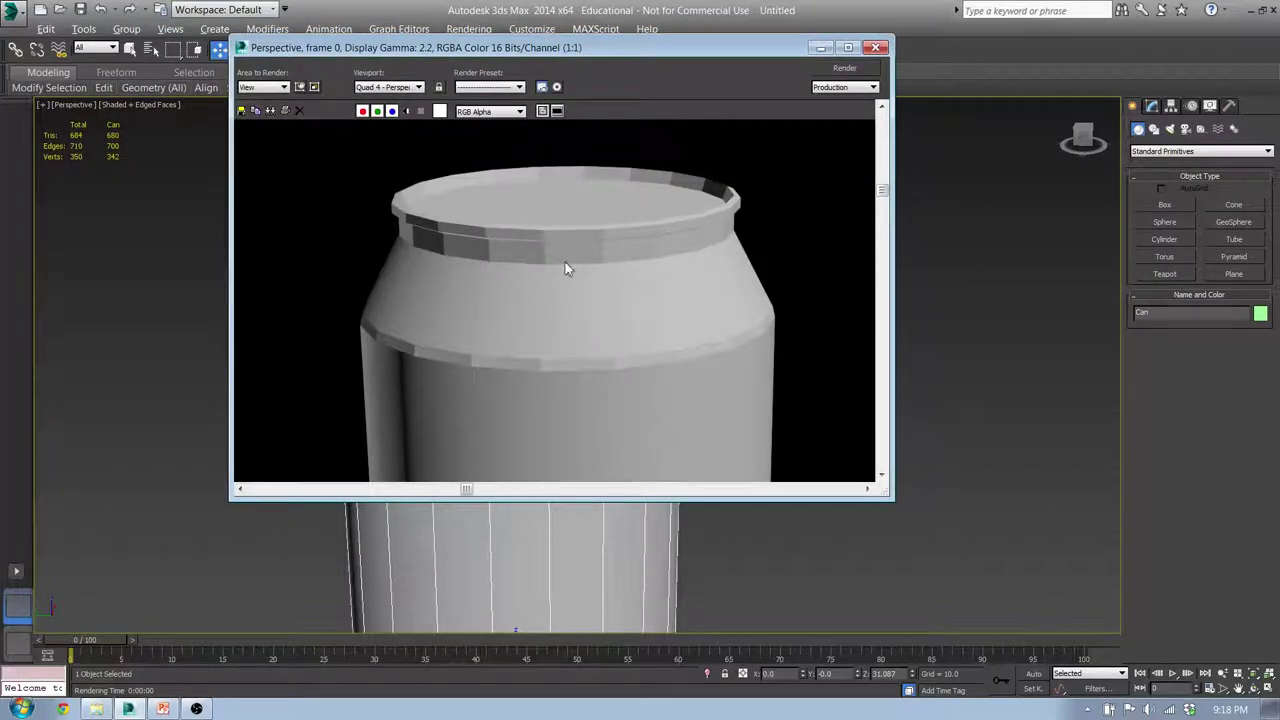
drag(883, 192, 883, 208)
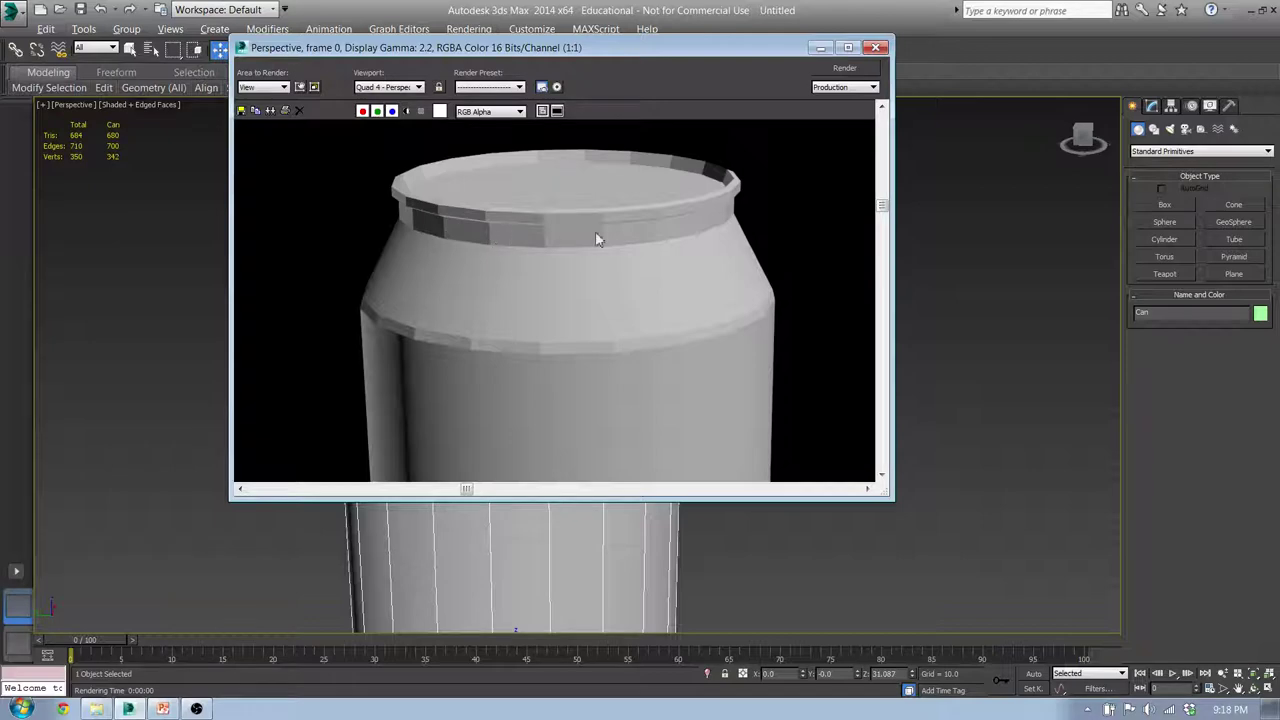
- Close the rendered image and the render setup window and switch the can to polygon editing
click(875, 47)
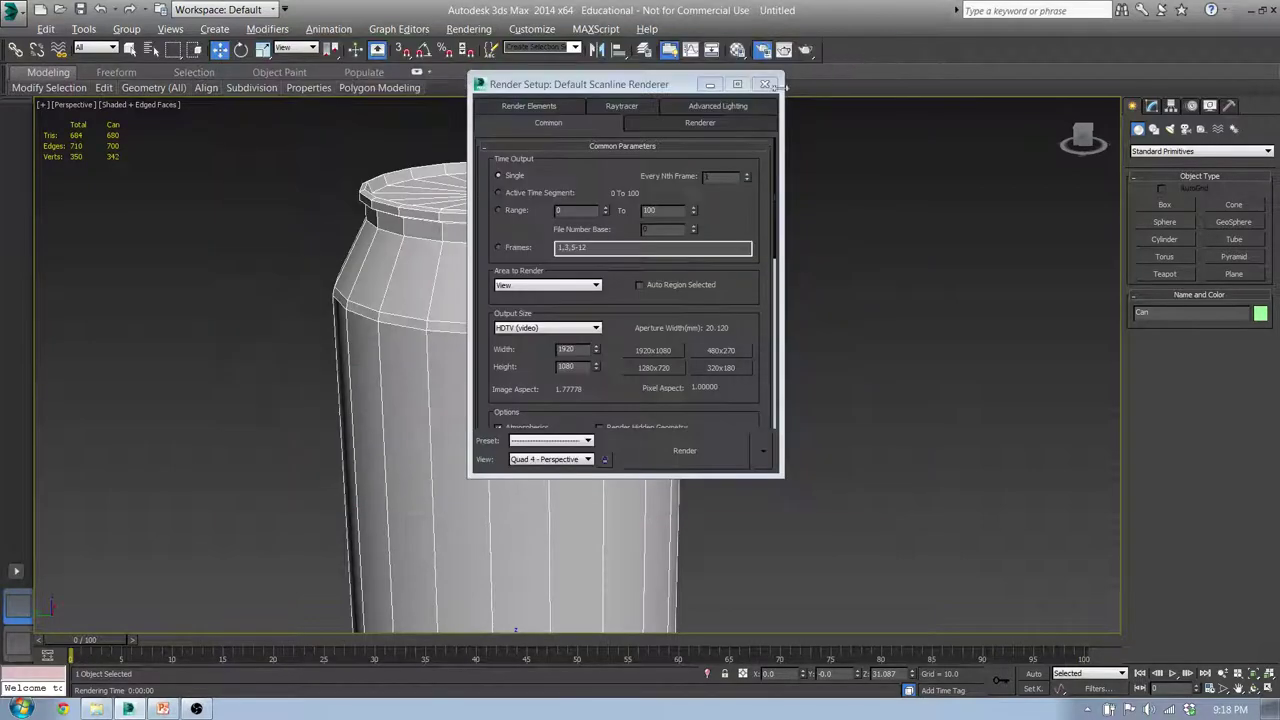
click(764, 86)
middle_drag(585, 315, 544, 265)
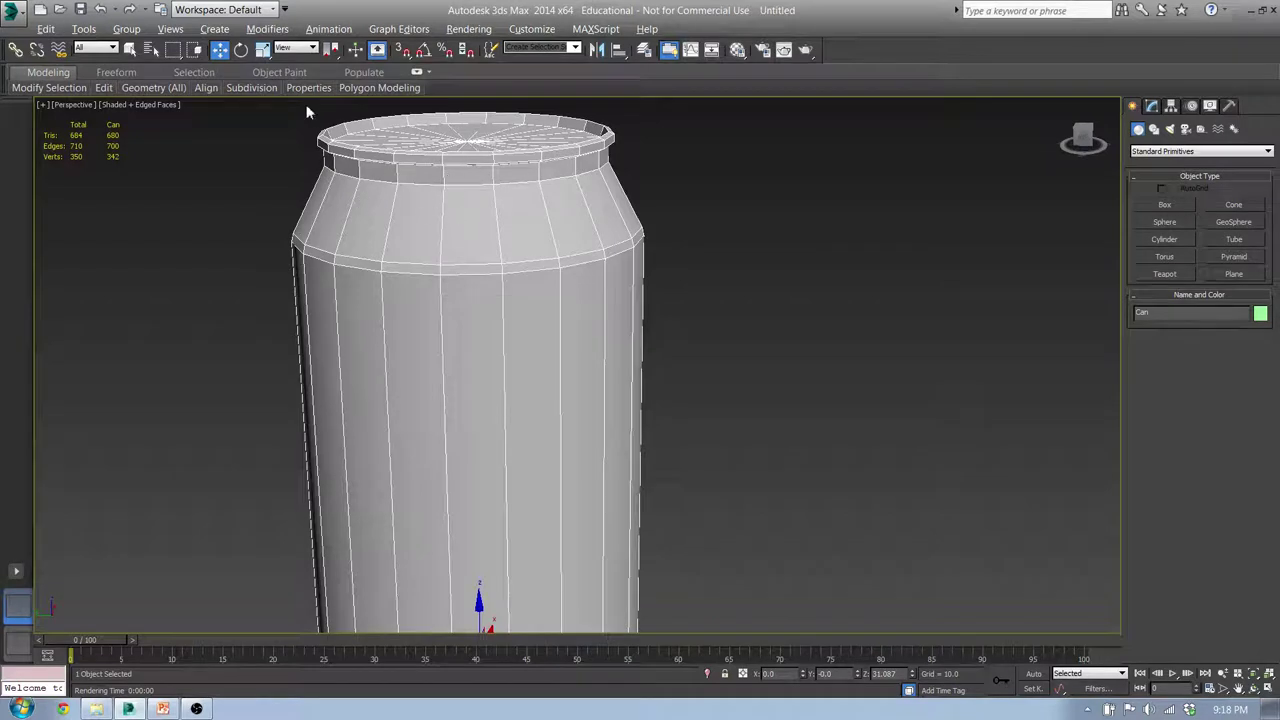
click(1153, 106)
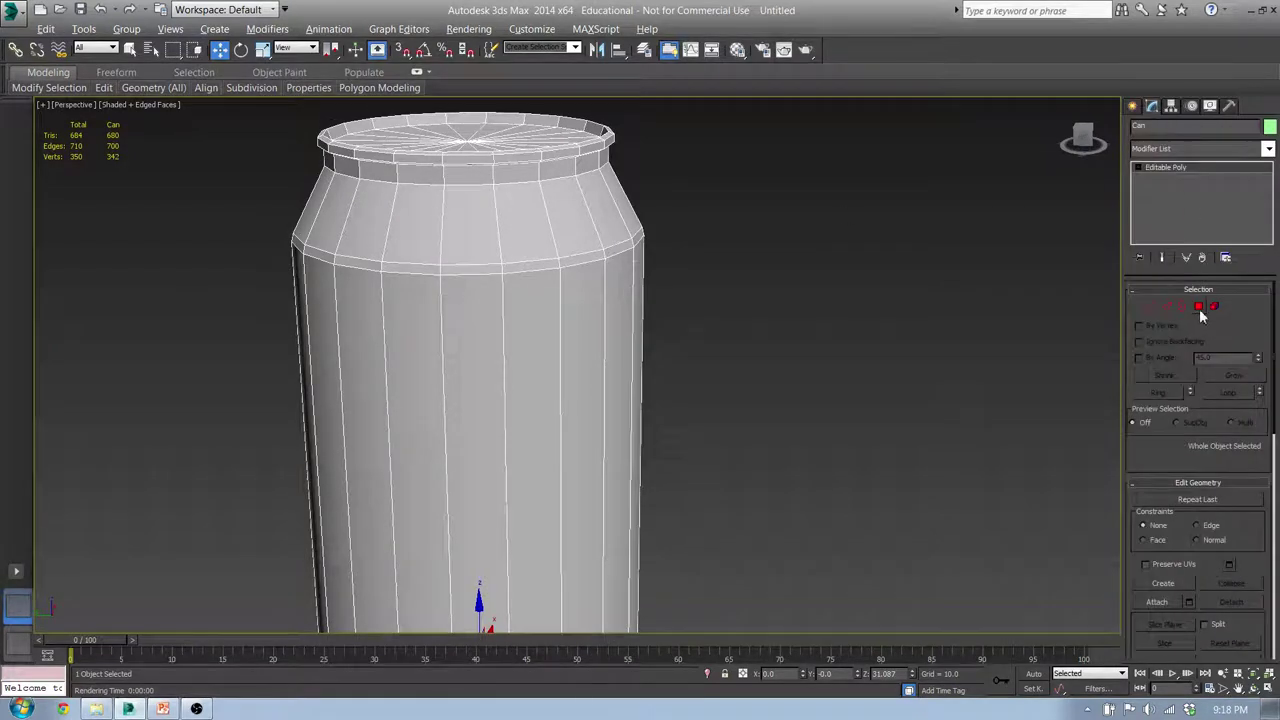
click(1199, 307)
- In the front view, select all polygons from the can's neck to its lower curve, leaving out the top rim and base ring
middle_drag(556, 297, 489, 234)
scroll(490, 232, down, 4)
key(f)
scroll(483, 289, down, 3)
drag(532, 335, 737, 380)
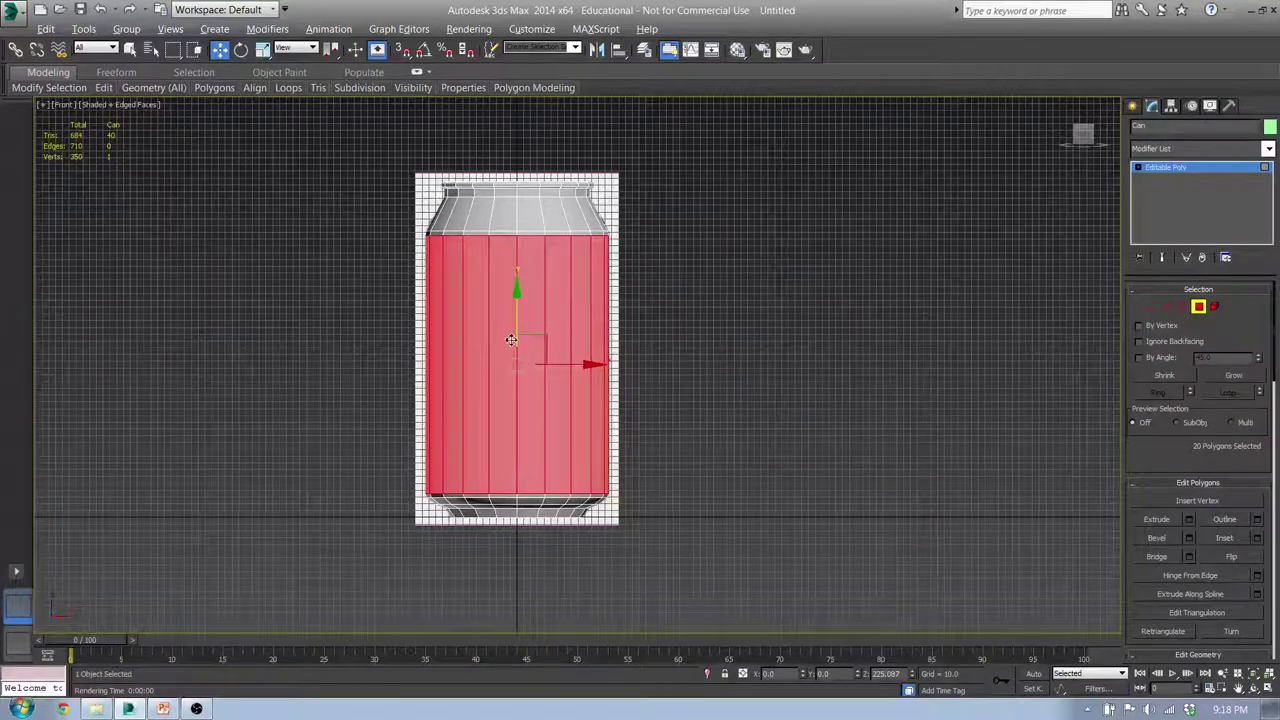
mouse_move(462, 204)
middle_down()
mouse_move(466, 233)
mouse_move(467, 195)
middle_up()
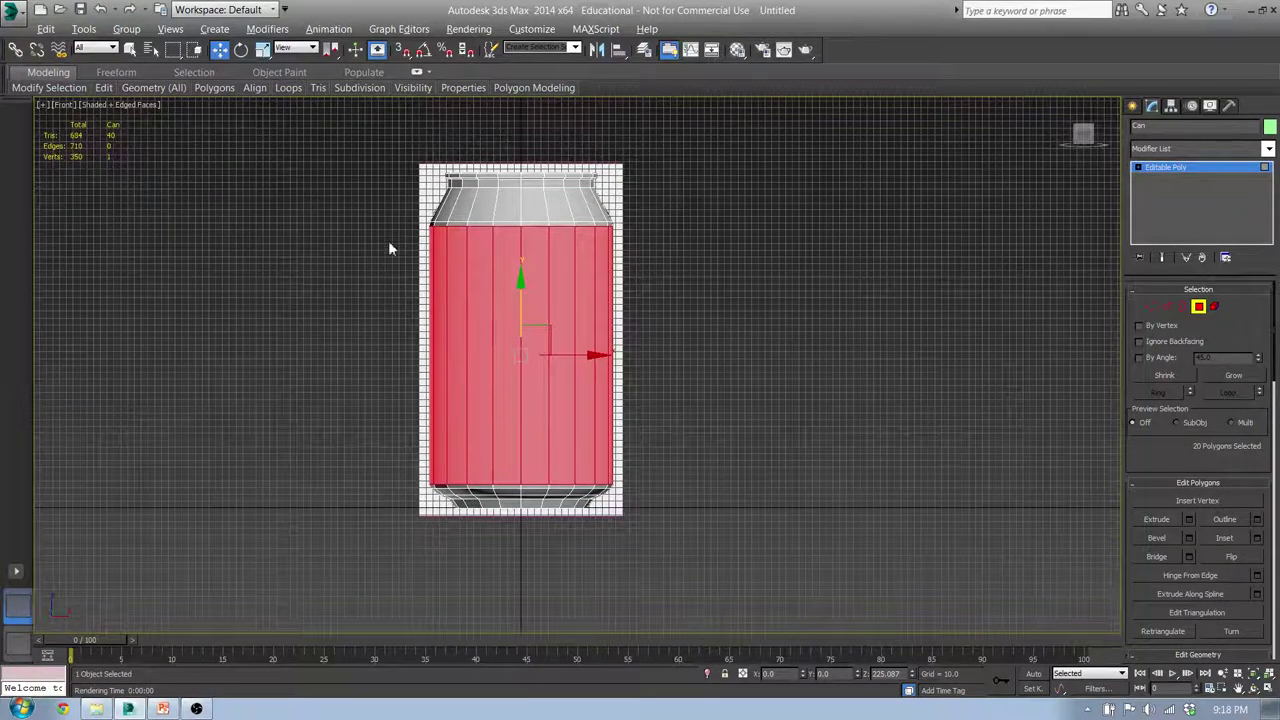
drag(502, 218, 704, 500)
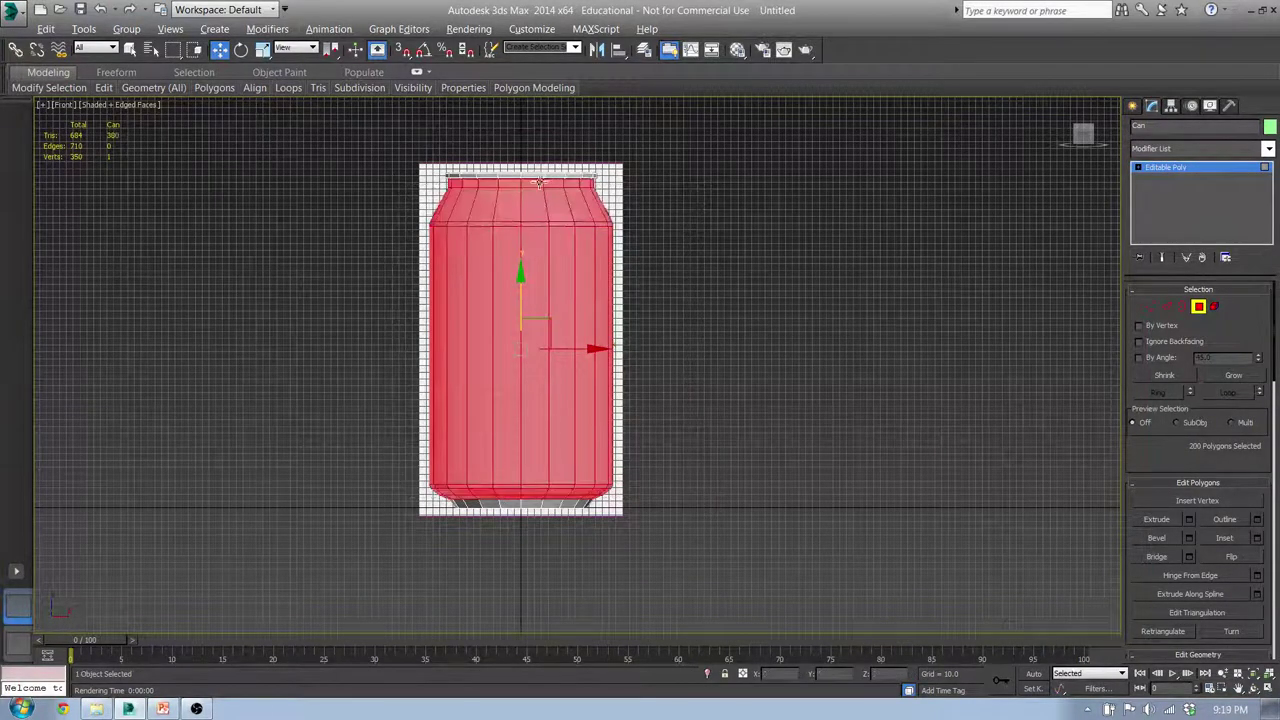
- Examine where the polygon selection ends at the can's neck and near its base
middle_drag(535, 183, 511, 257)
scroll(426, 240, up, 5)
scroll(425, 240, down, 3)
scroll(425, 241, down, 3)
middle_drag(526, 417, 520, 340)
scroll(483, 445, up, 3)
scroll(476, 435, up, 2)
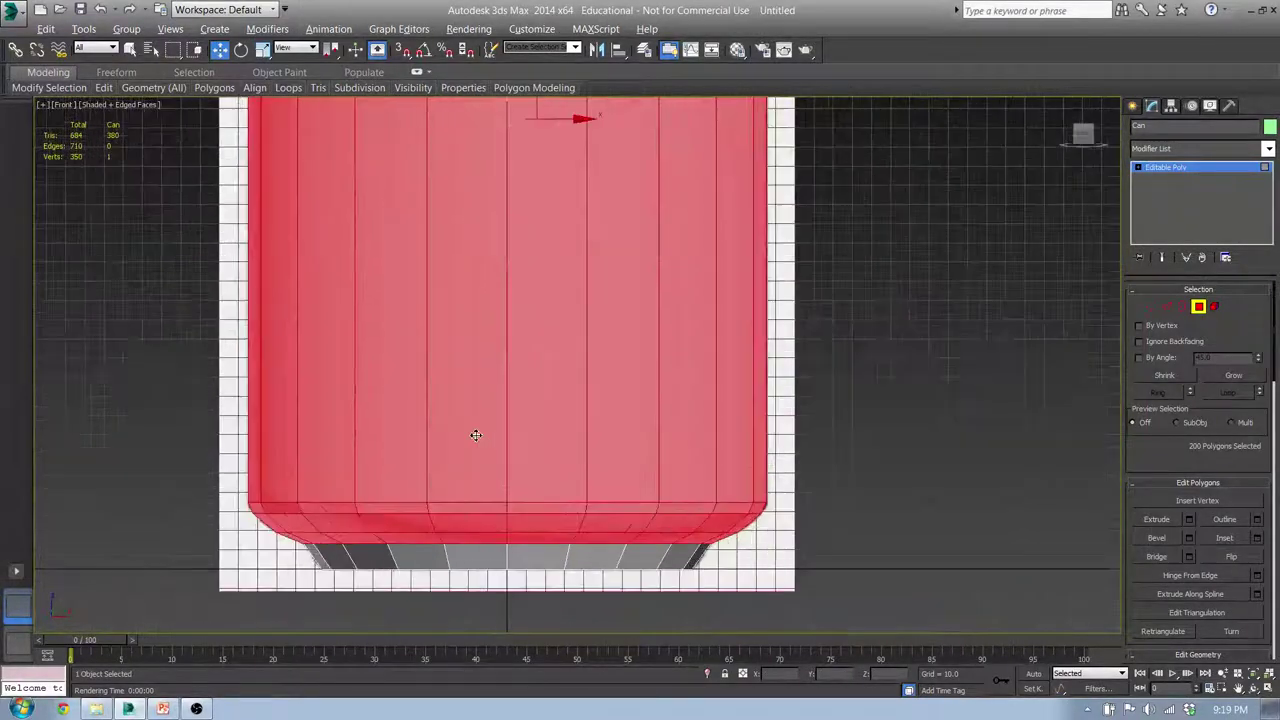
middle_drag(417, 520, 197, 543)
scroll(349, 380, down, 2)
scroll(197, 543, down, 2)
middle_drag(291, 279, 545, 315)
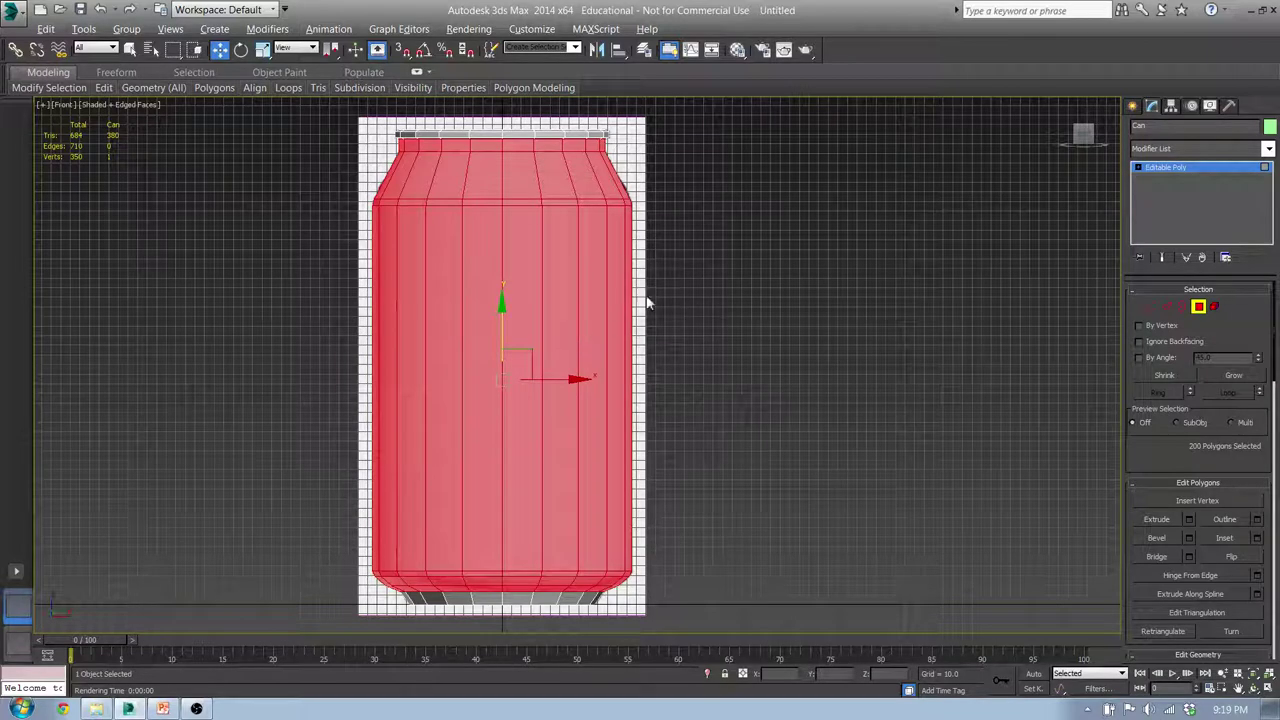
- Apply Smooth Selected to the selected body polygons
mouse_move(463, 88)
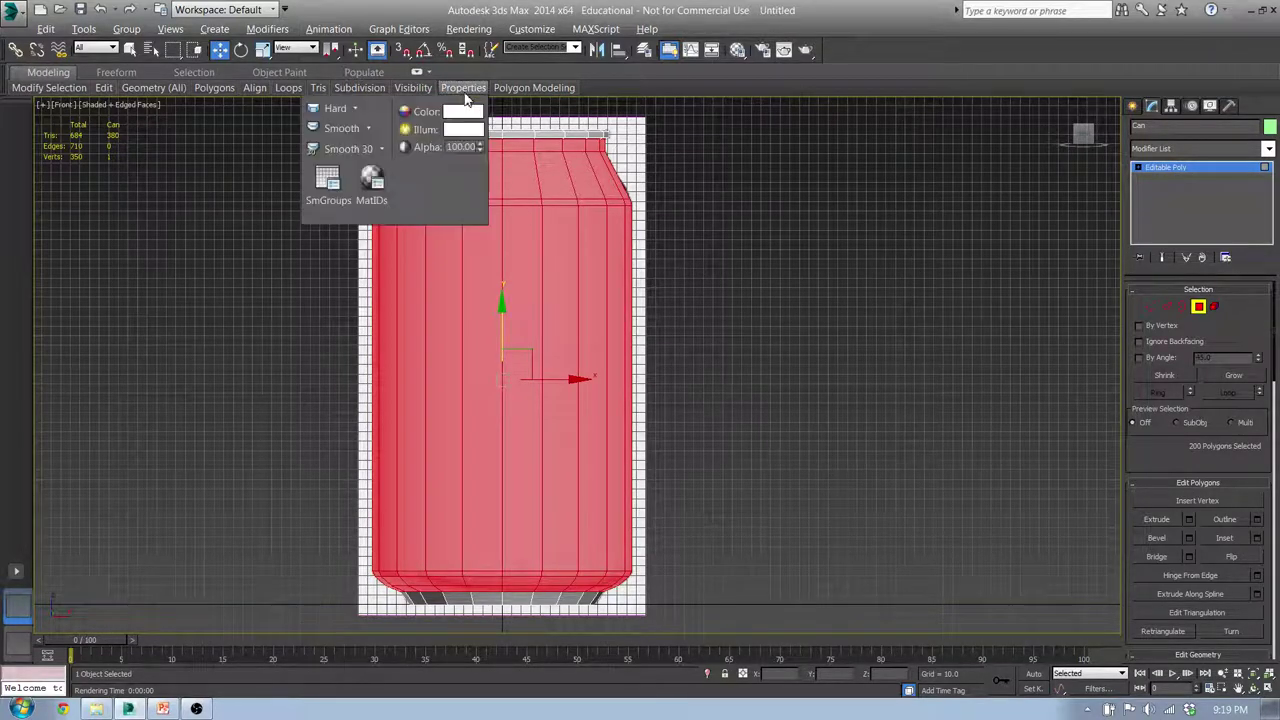
click(370, 130)
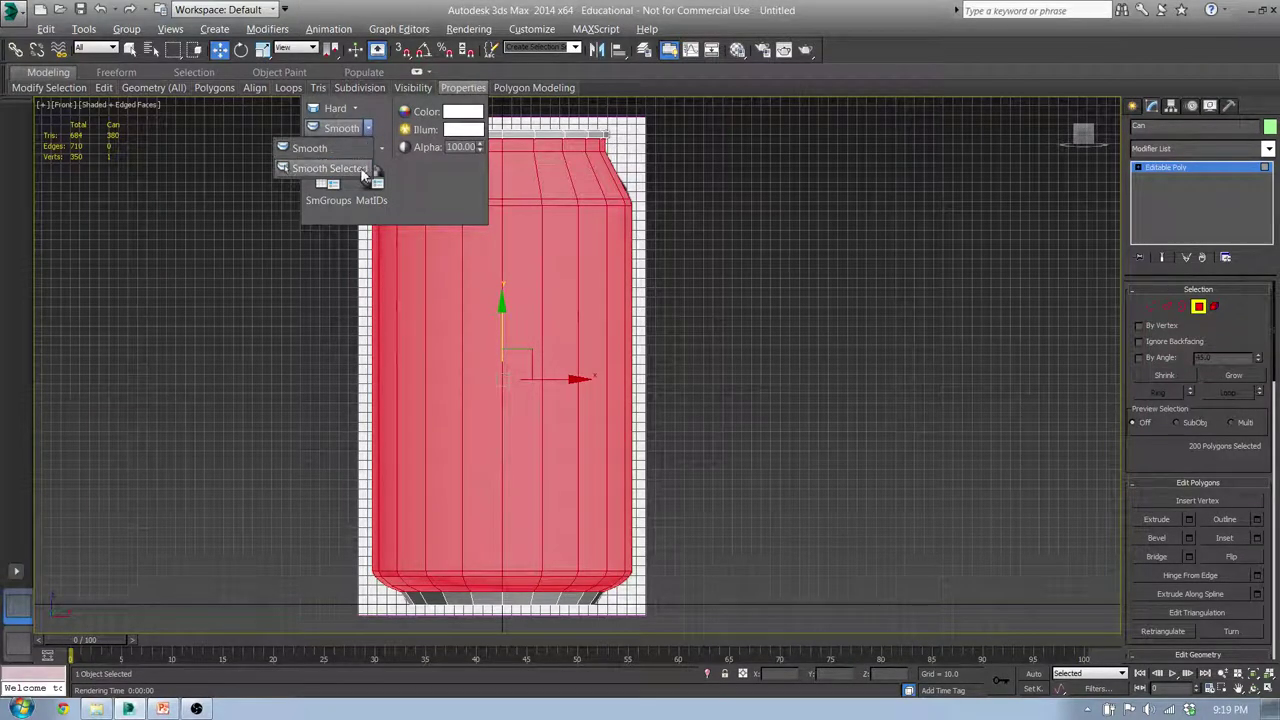
click(361, 170)
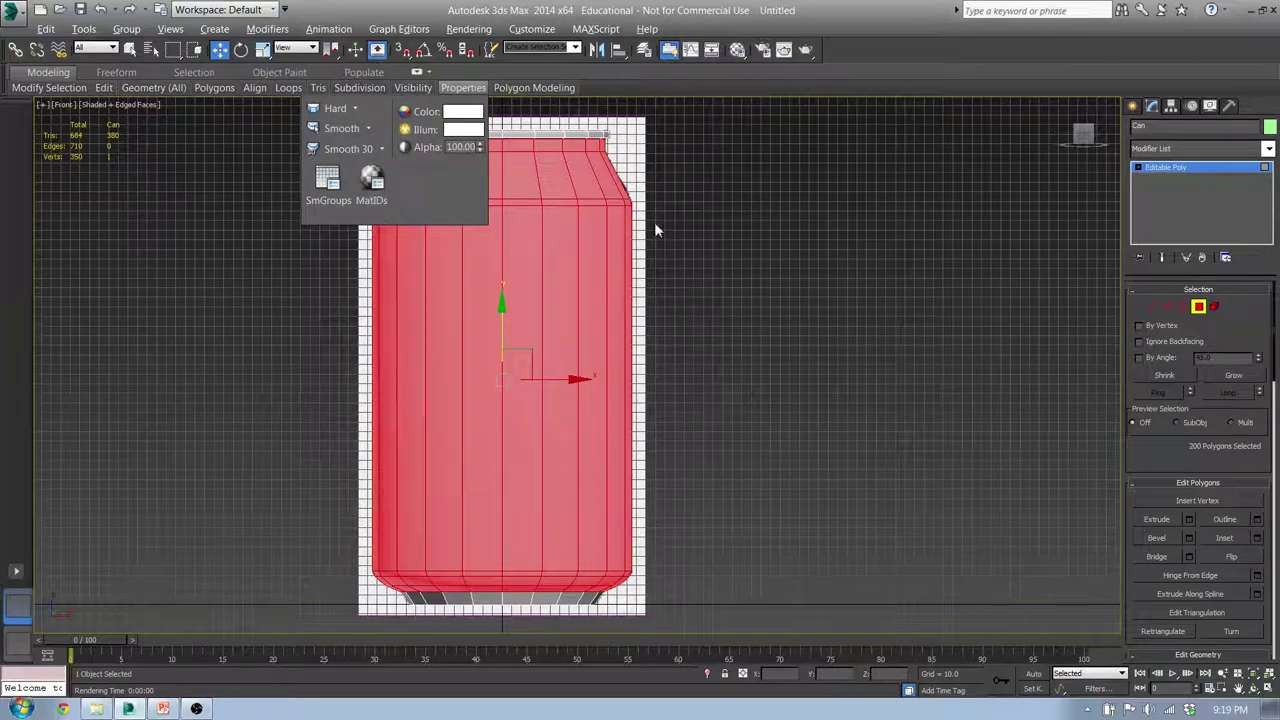
- Render the can's underside in perspective, examine the shading around the base, and close the render
middle_drag(496, 562, 574, 356)
scroll(570, 388, up, 2)
alt+middle_drag(564, 414, 590, 364)
scroll(564, 368, up, 2)
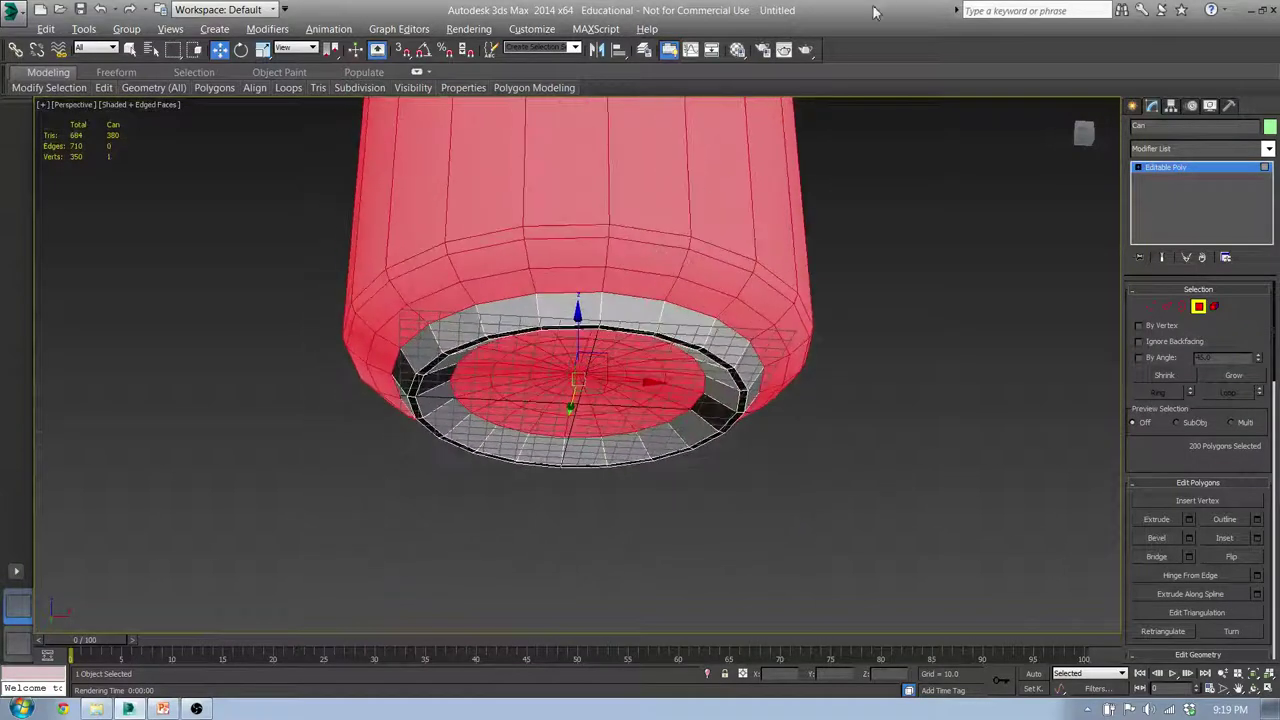
click(807, 50)
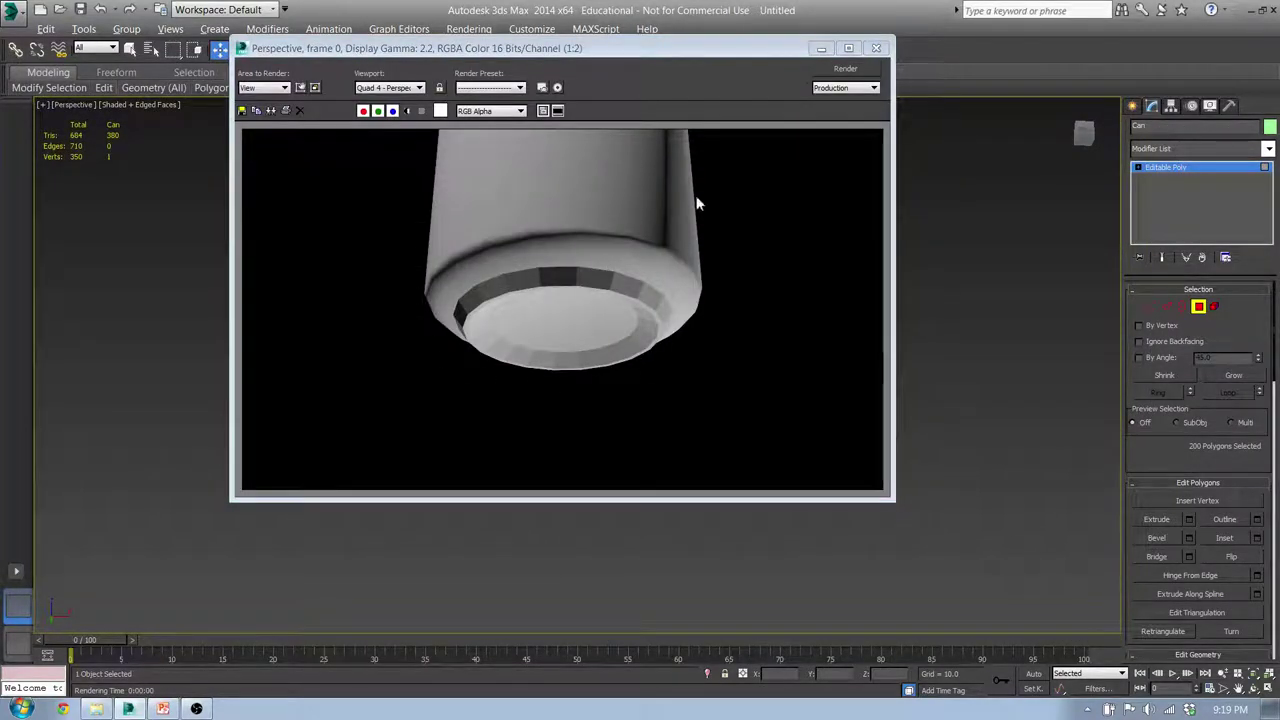
click(876, 48)
- Render the can's upper part up close, examine the shading of the rim, neck and shoulder, and close the render
middle_drag(729, 240, 745, 330)
scroll(700, 330, down, 5)
alt+middle_drag(655, 310, 649, 350)
scroll(644, 244, up, 5)
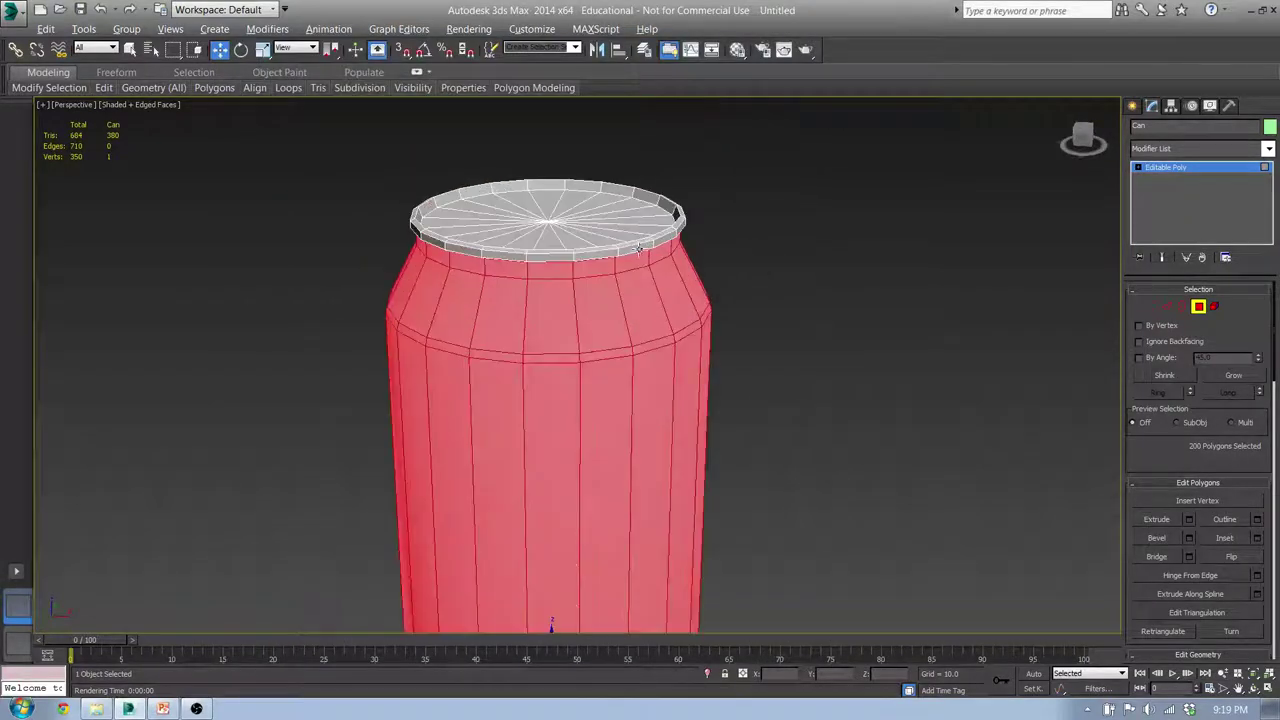
scroll(634, 211, up, 3)
middle_drag(555, 329, 612, 370)
scroll(651, 276, up, 3)
click(784, 49)
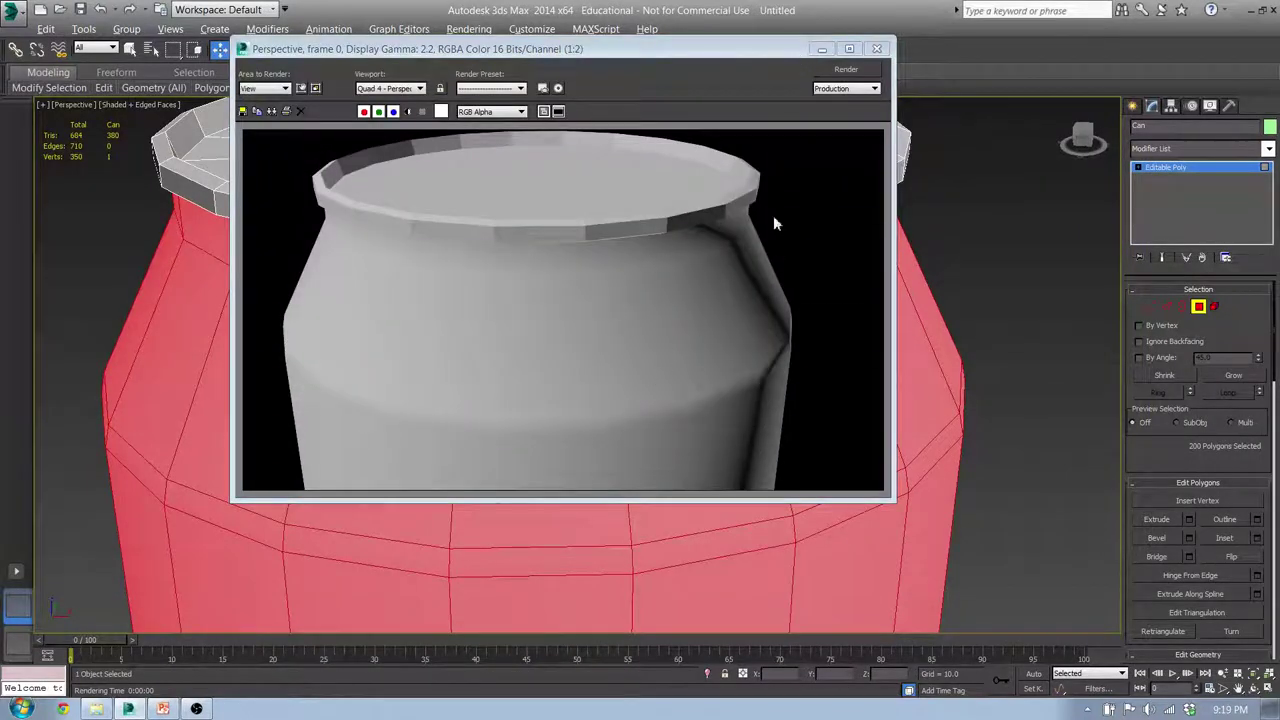
click(877, 48)
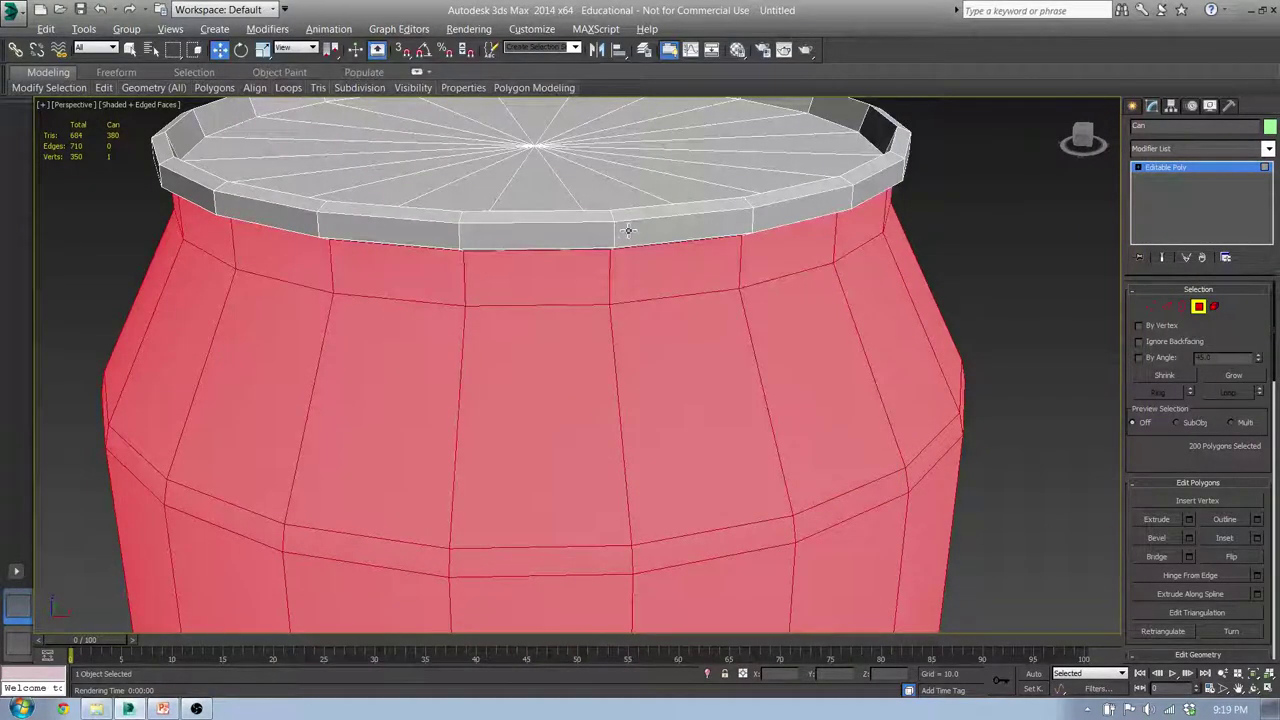
- Select the full ring of outward-facing polygons around the can's top rim and grow the selection once
alt+middle_drag(761, 319, 734, 299)
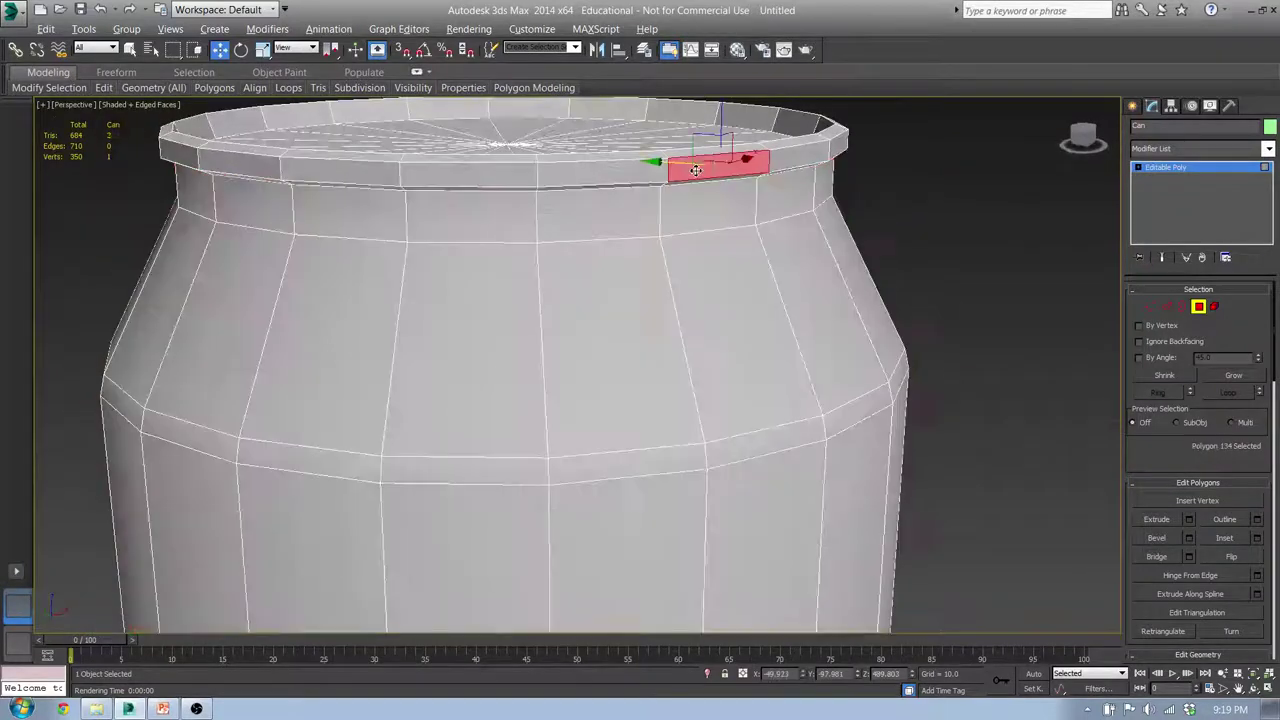
click(696, 170)
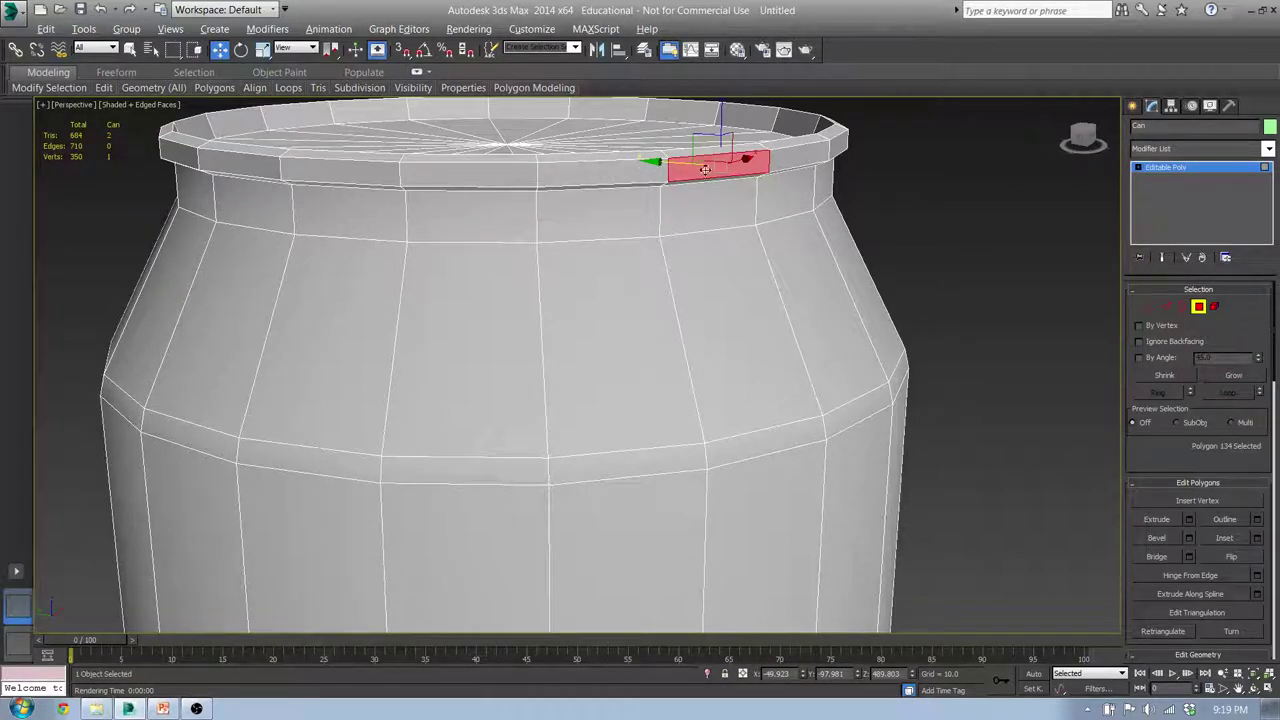
shift+click(600, 175)
key(ctrl+z)
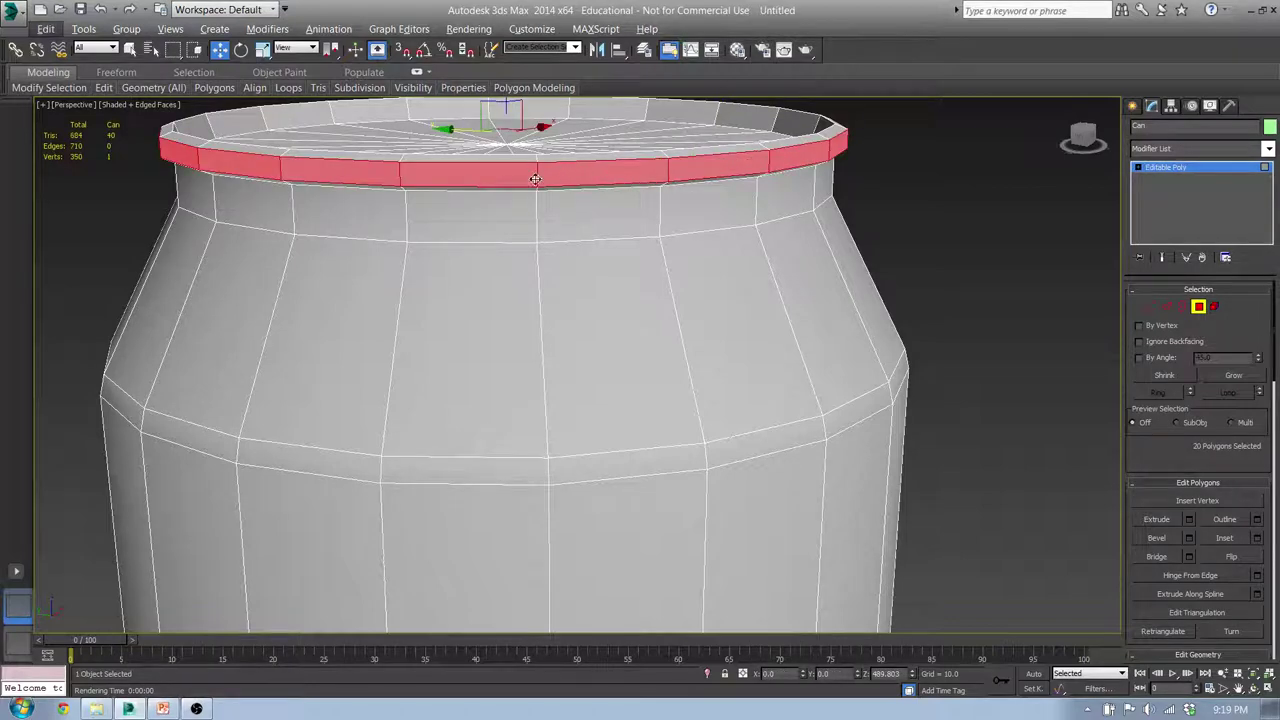
alt+middle_drag(528, 193, 613, 176)
click(1248, 381)
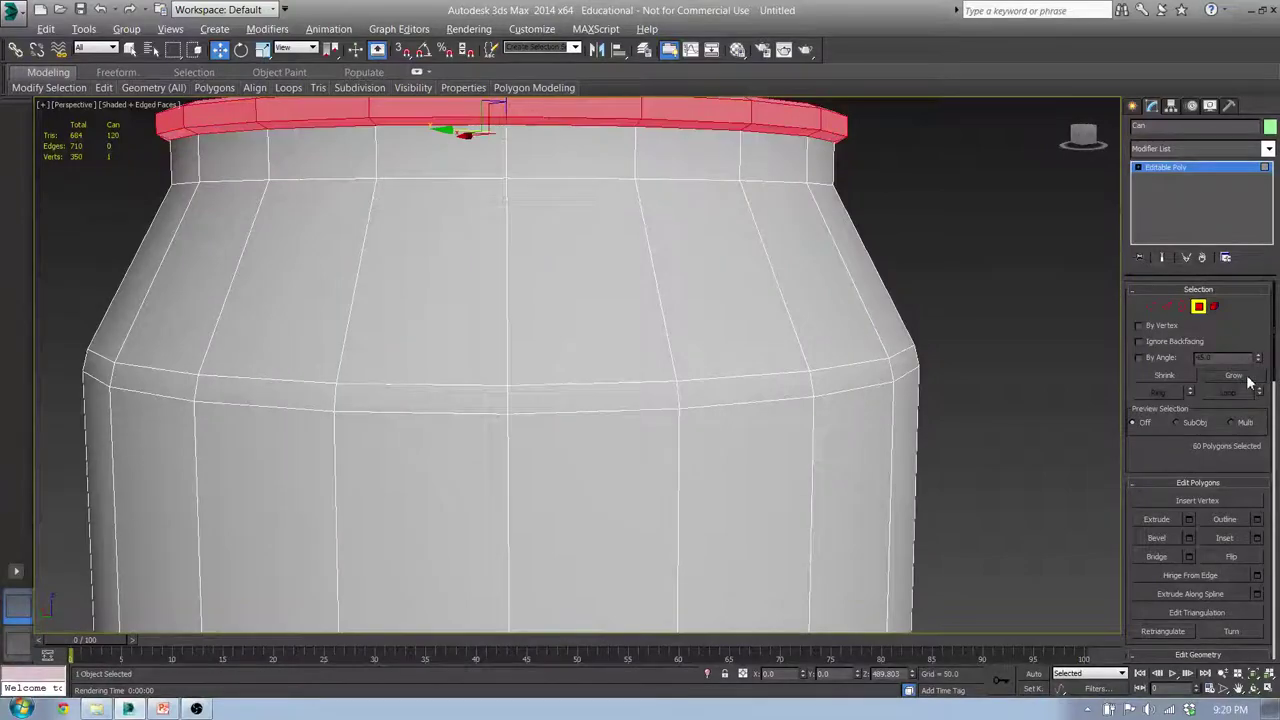
alt+middle_drag(785, 217, 746, 258)
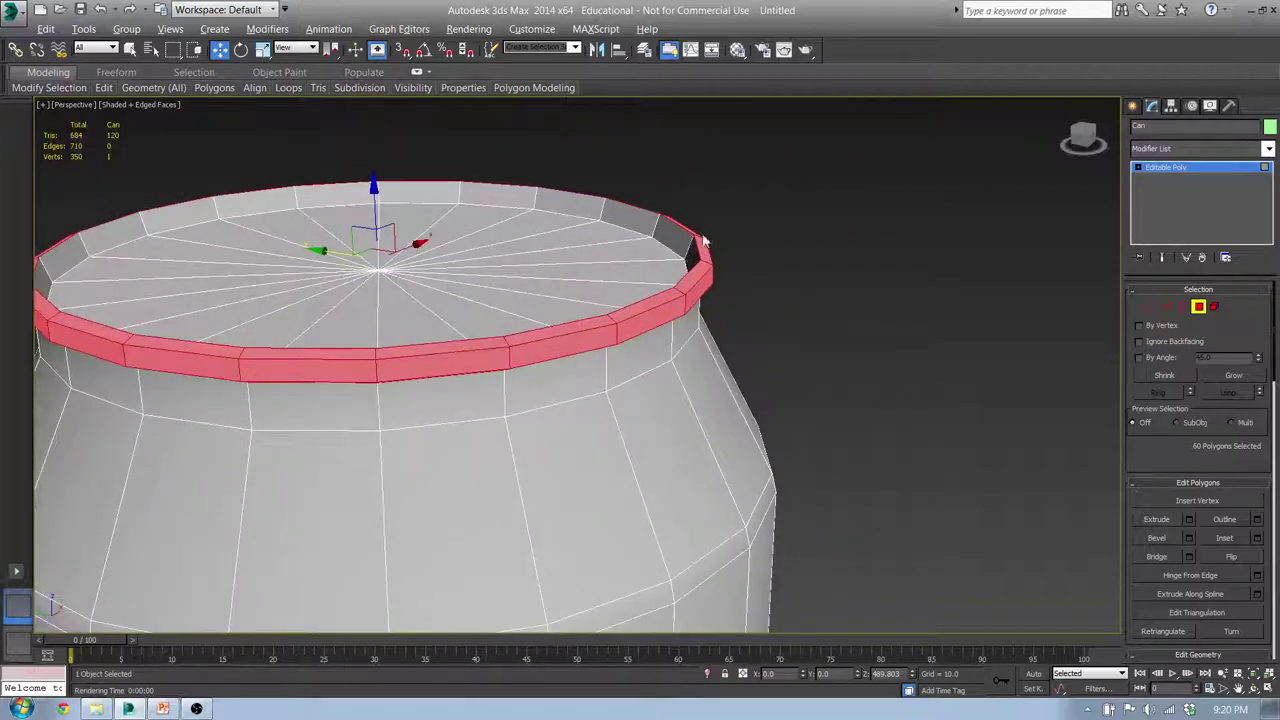
- Add polygons along the inner face of the top rim to the selection
ctrl+click(638, 226)
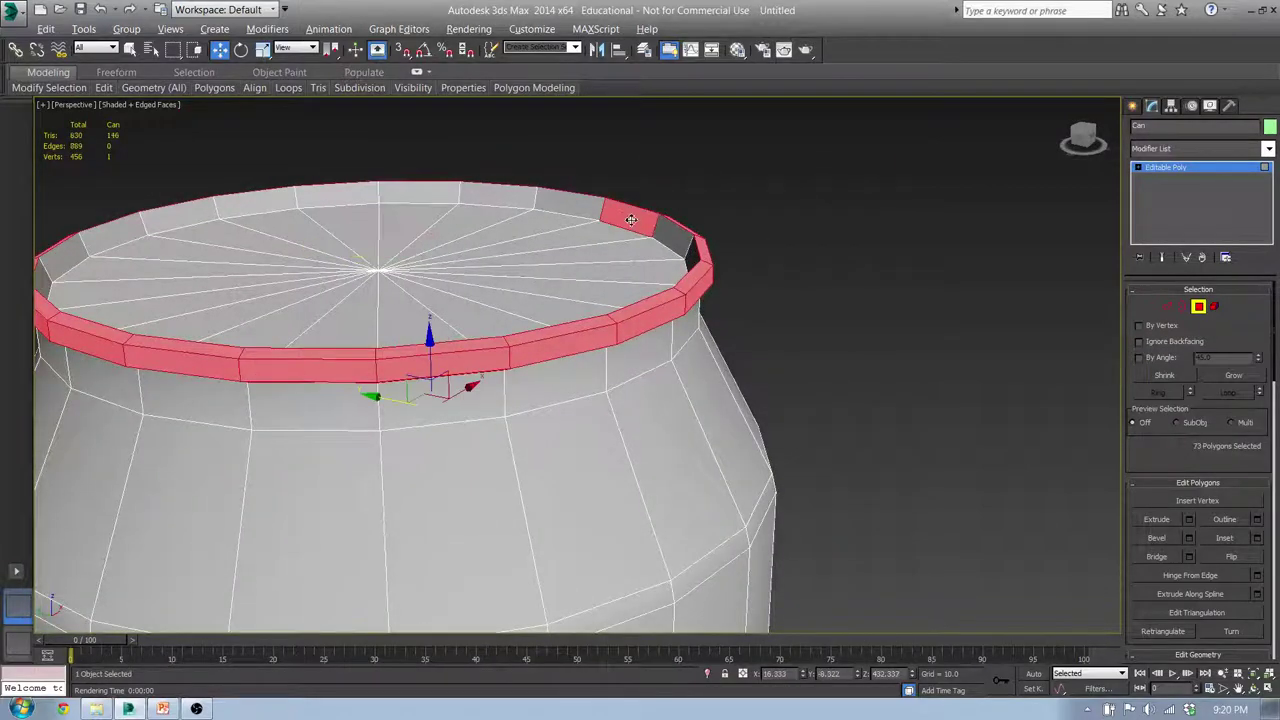
ctrl+click(584, 210)
shift+click(508, 200)
shift+click(425, 196)
- In the left view, add the polygons across the whole top rim to the selection with a region
middle_drag(500, 249, 483, 609)
key(l)
scroll(483, 560, down, 6)
scroll(390, 312, up, 3)
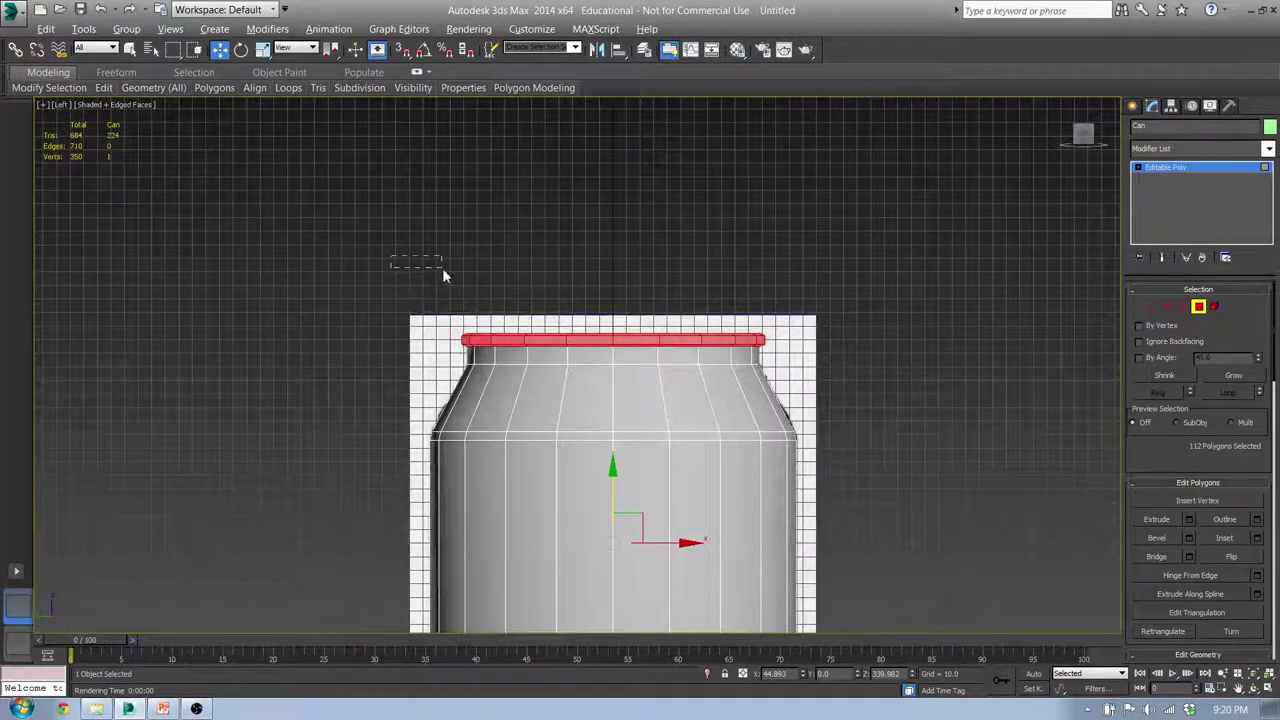
click(443, 270)
key(ctrl+z)
drag(524, 254, 830, 347)
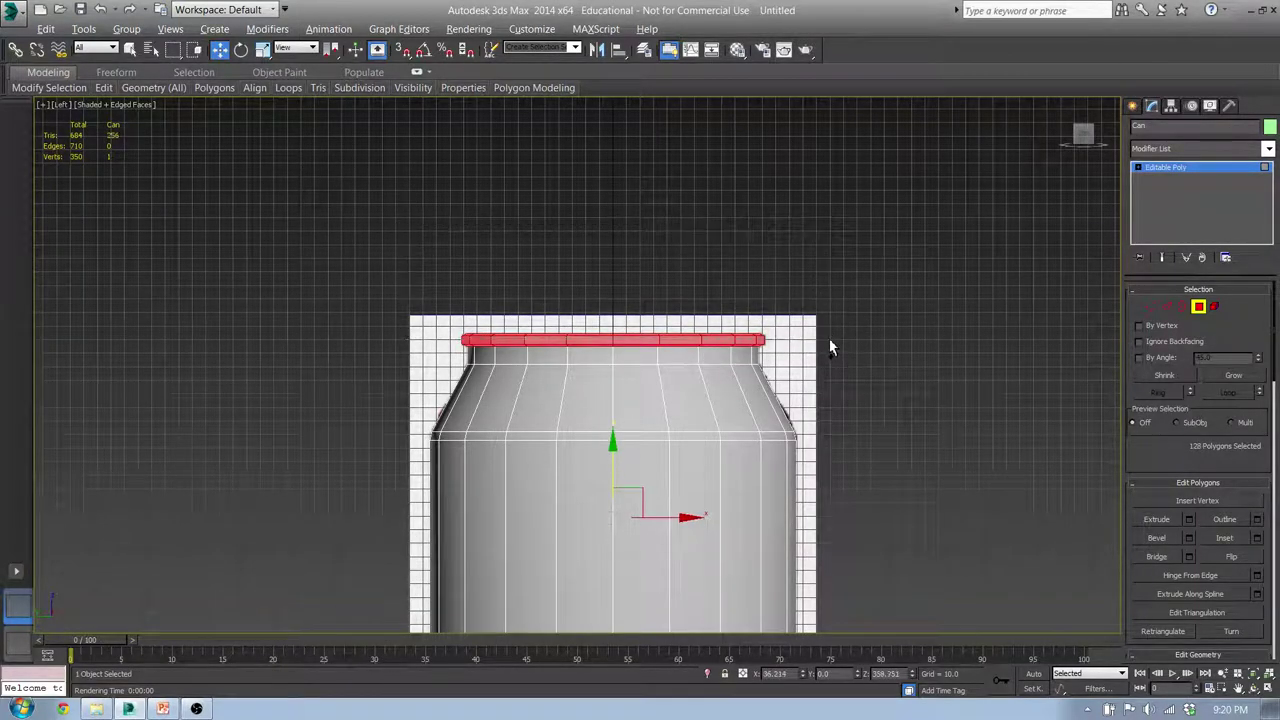
alt+middle_drag(743, 306, 659, 323)
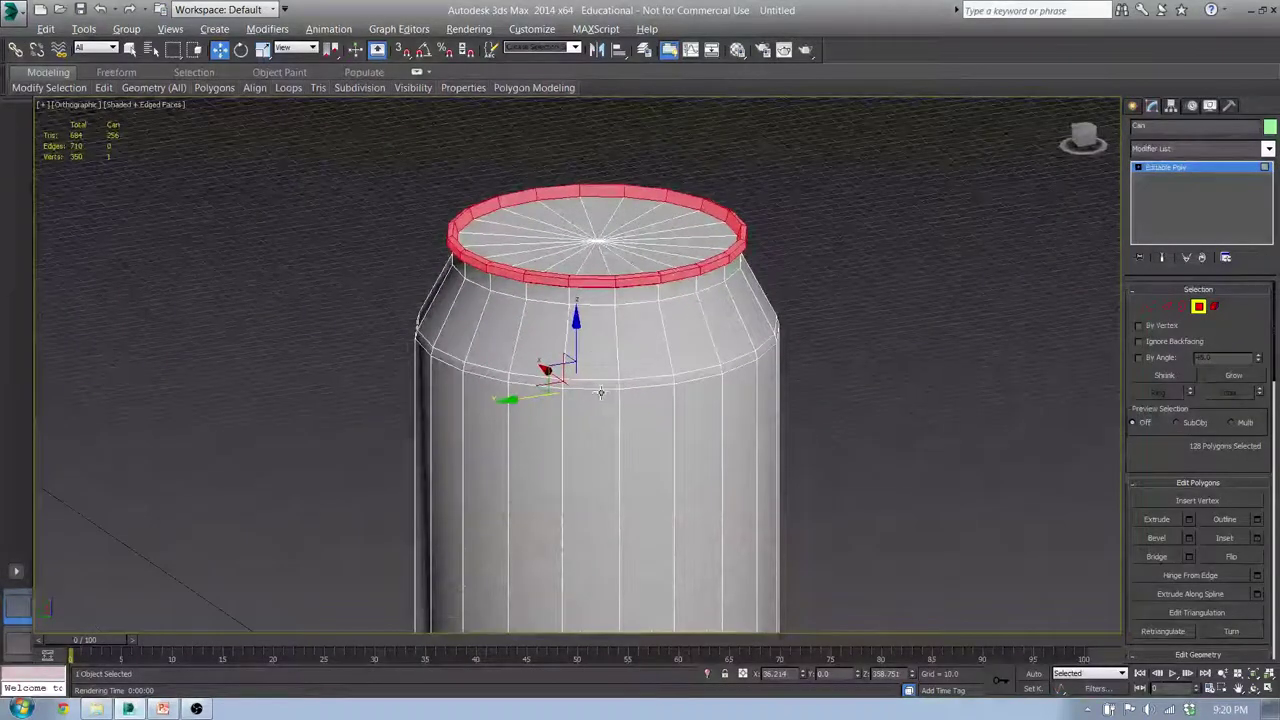
- Remove the polygons at the can's bottom and lid from the selection, keeping only the top rim's polygons
middle_drag(587, 387, 650, 483)
scroll(517, 280, down, 5)
alt+drag(617, 457, 436, 305)
alt+middle_drag(447, 300, 485, 141)
scroll(511, 254, up, 8)
alt+drag(778, 292, 332, 229)
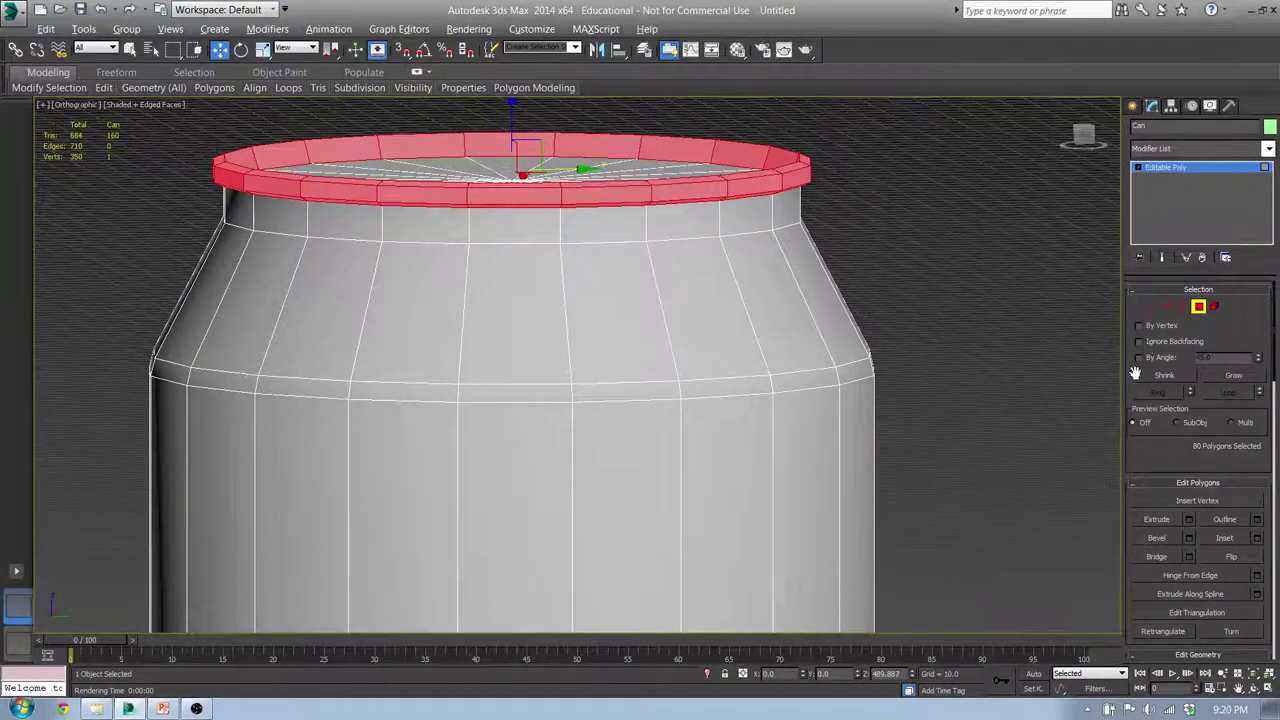
- Try adding a group of side-wall polygons on the can's body to the rim selection
alt+middle_drag(978, 279, 430, 286)
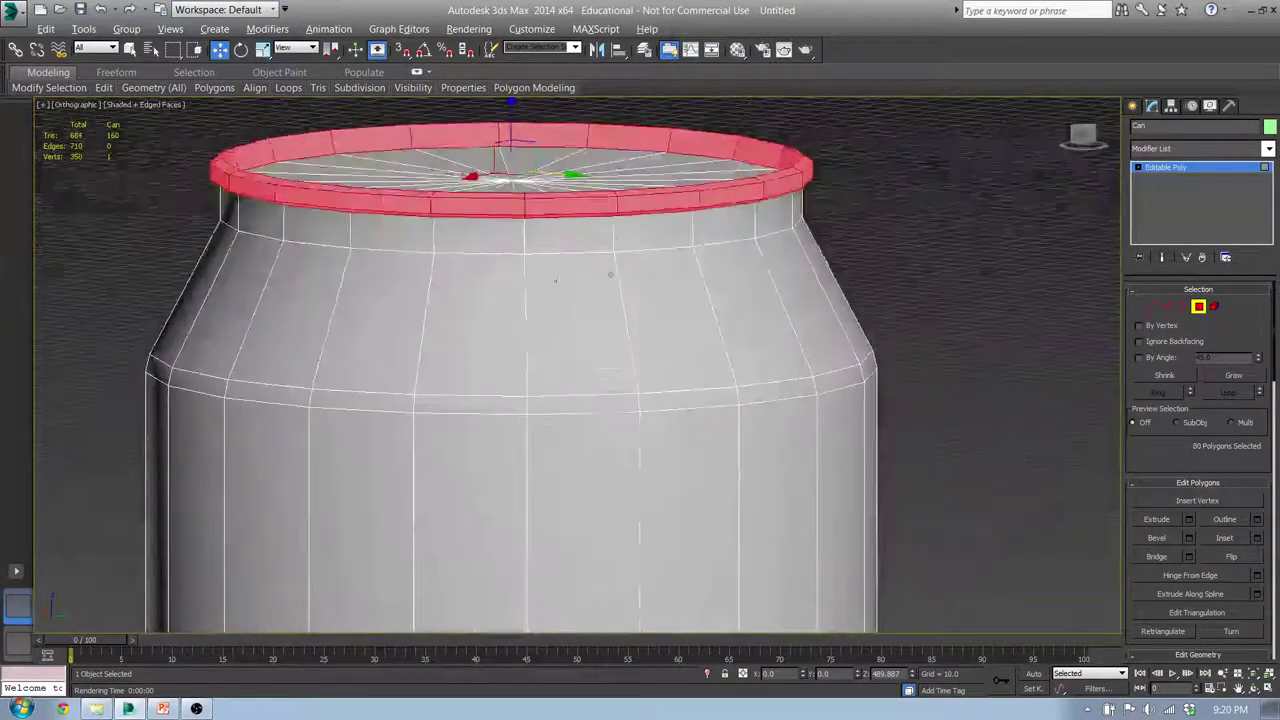
middle_drag(608, 279, 469, 240)
scroll(469, 238, down, 5)
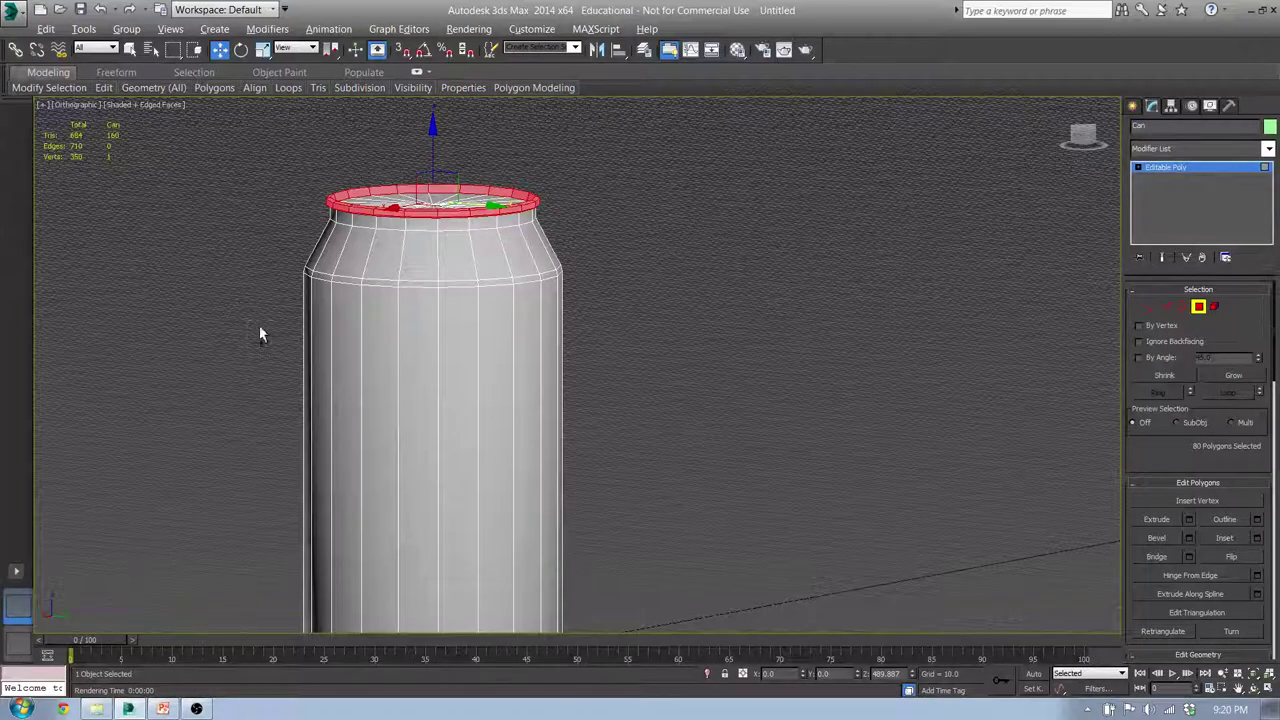
ctrl+drag(264, 329, 394, 449)
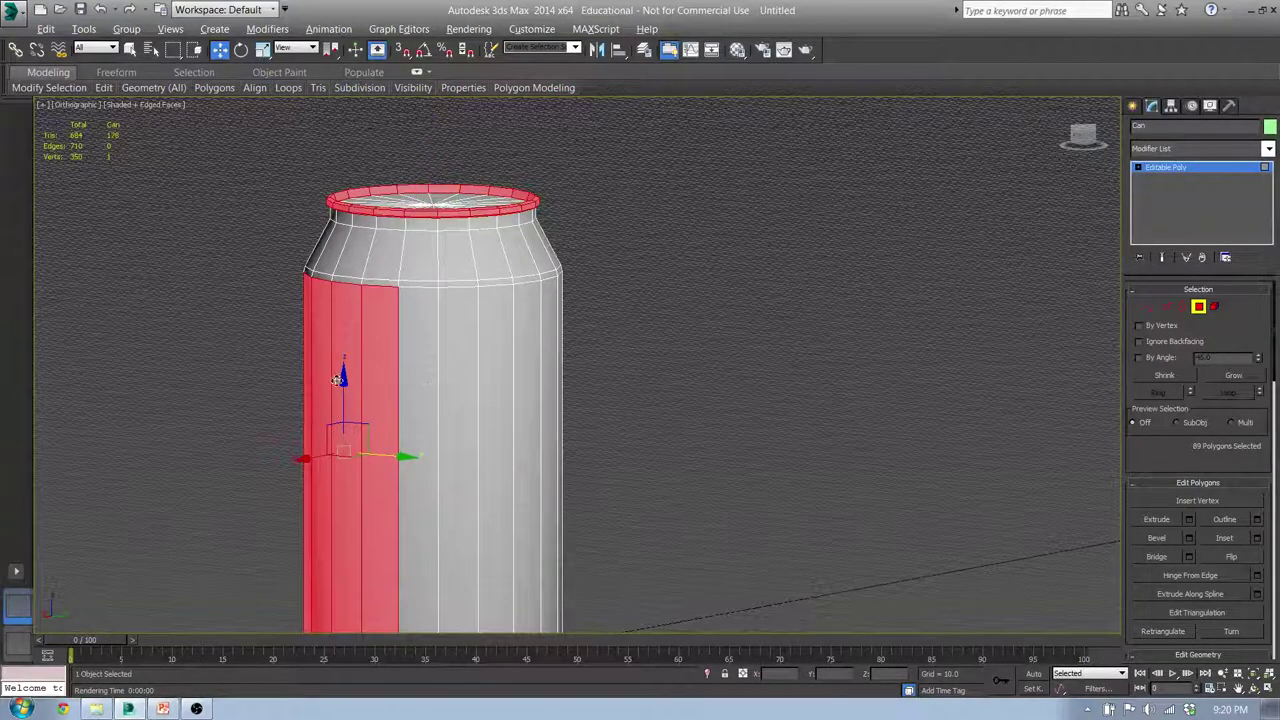
ctrl+click(425, 205)
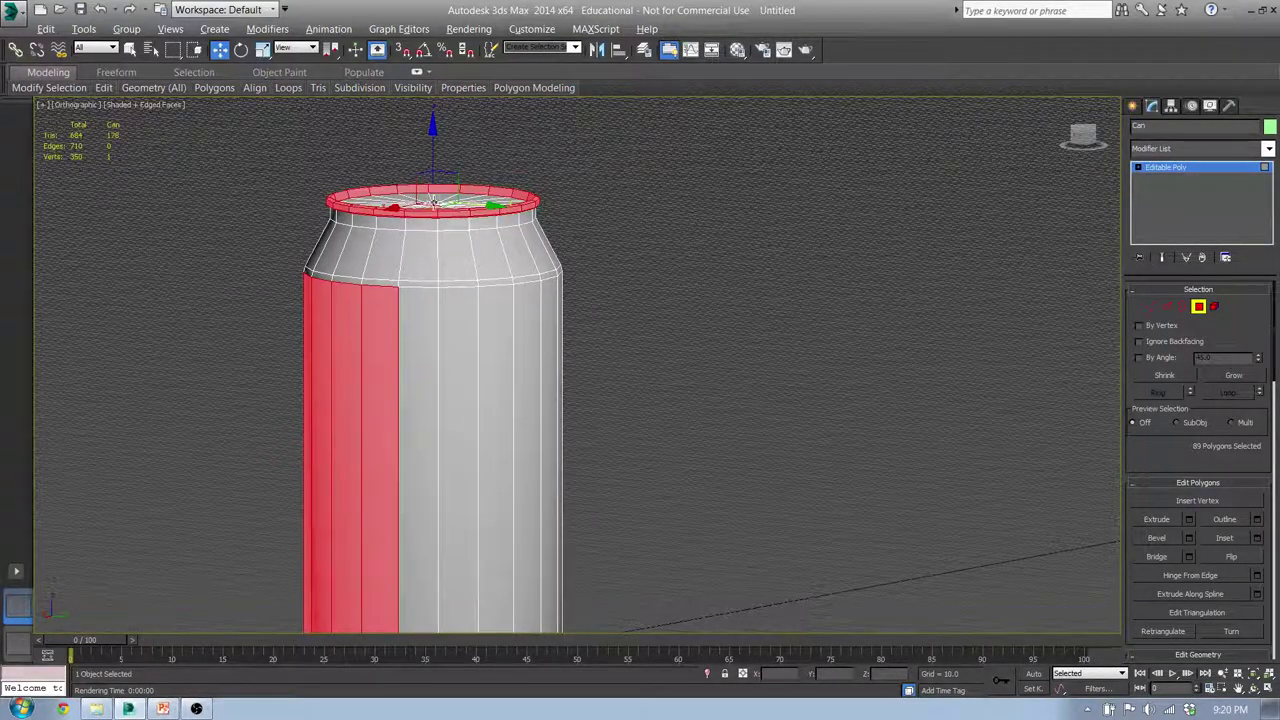
key(ctrl+z)
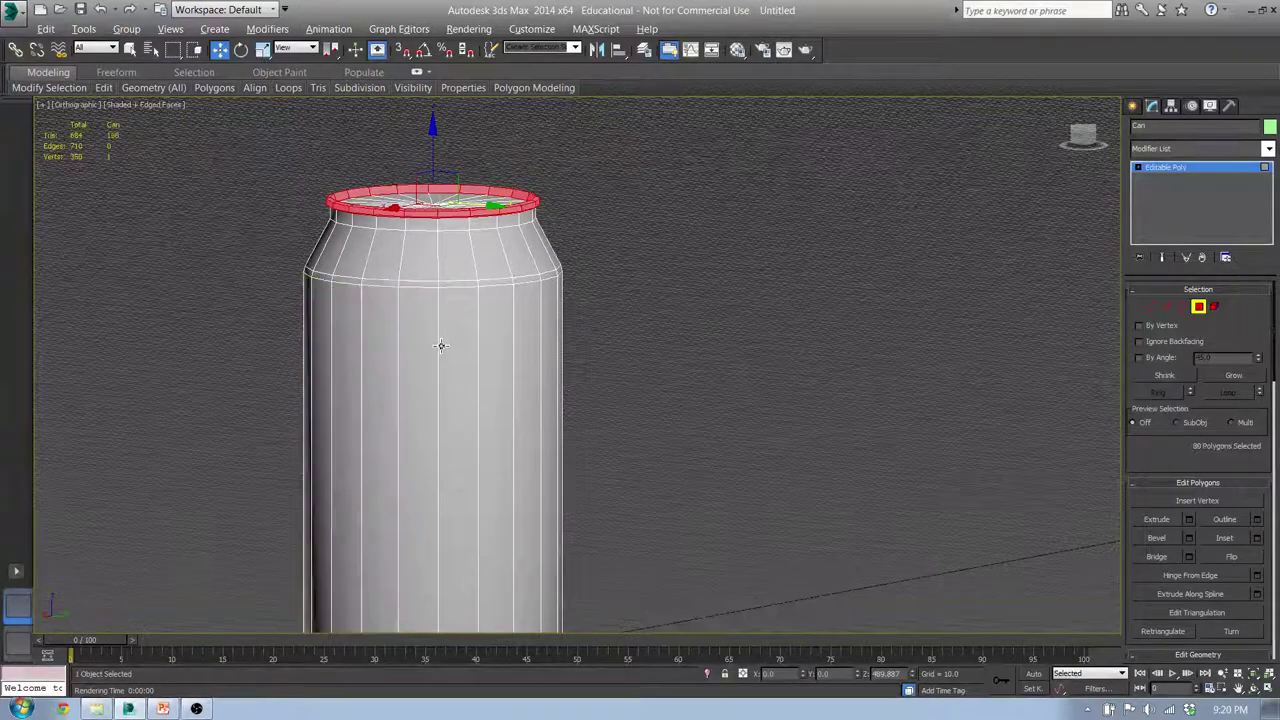
- Apply Smooth to the selected top rim polygons
mouse_move(580, 297)
alt+middle_down()
mouse_move(423, 289)
mouse_move(563, 278)
alt+middle_up()
middle_drag(467, 210, 489, 232)
scroll(489, 232, up, 5)
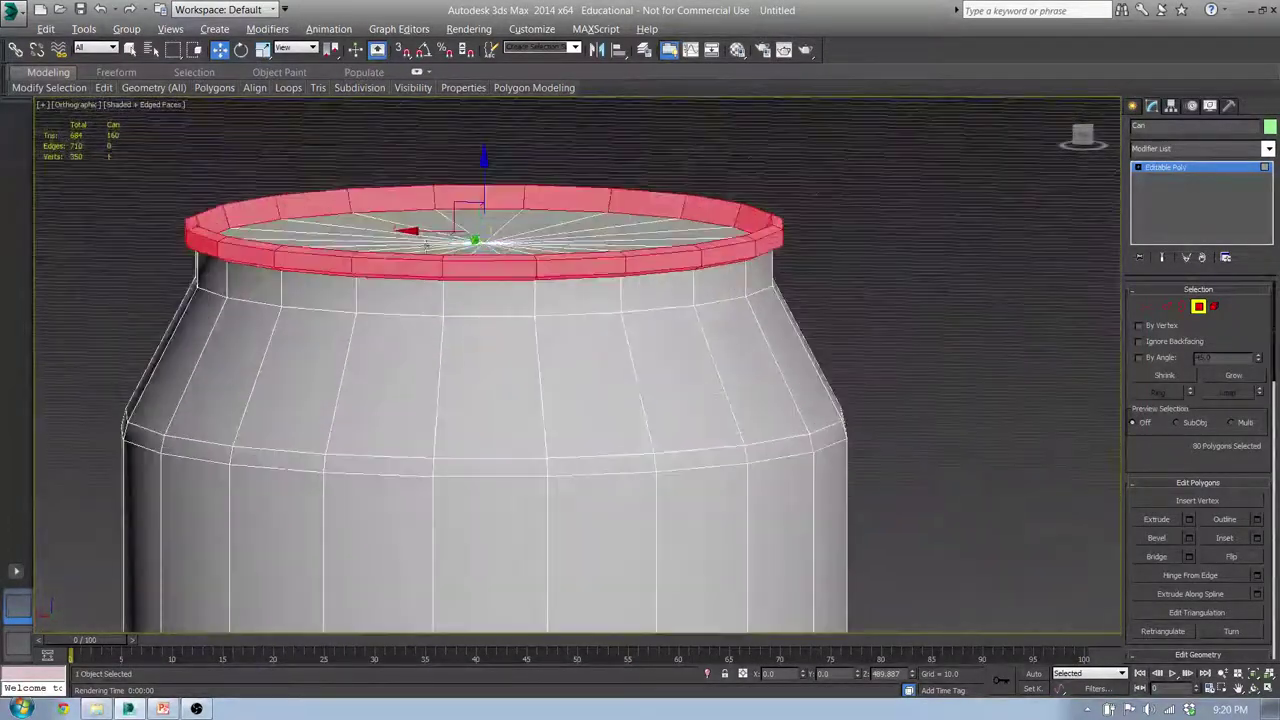
mouse_move(463, 92)
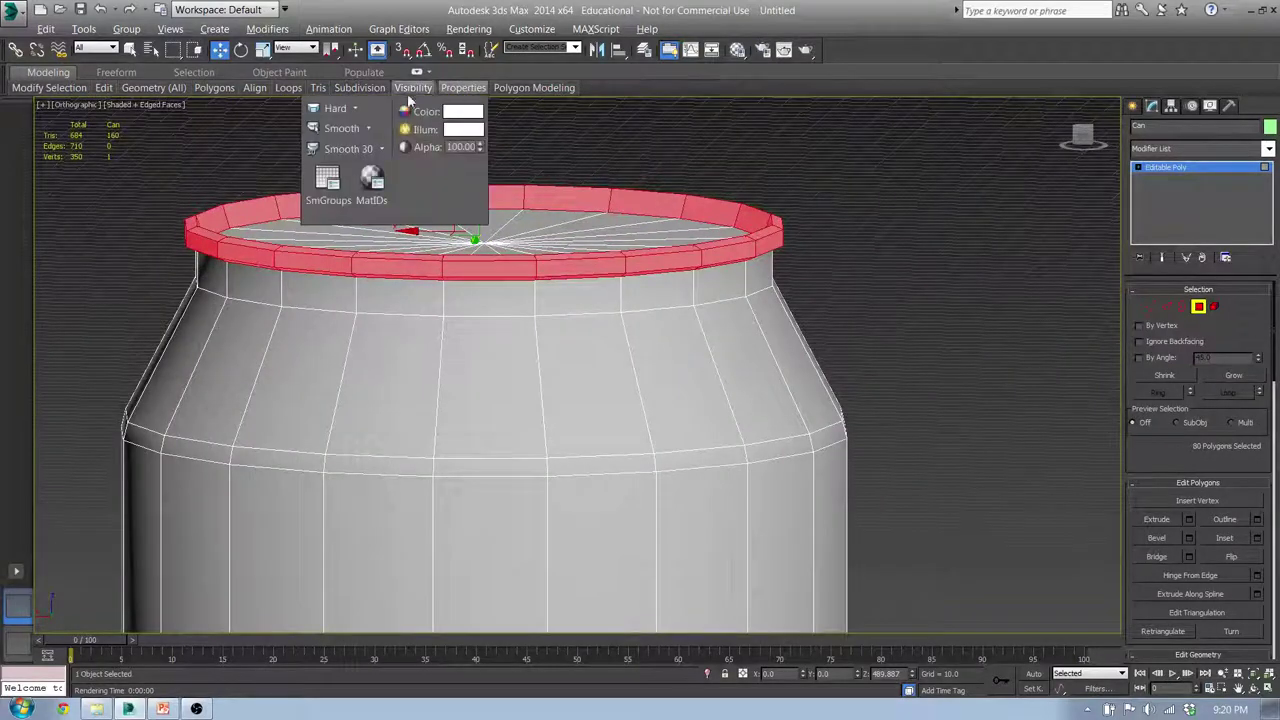
click(341, 131)
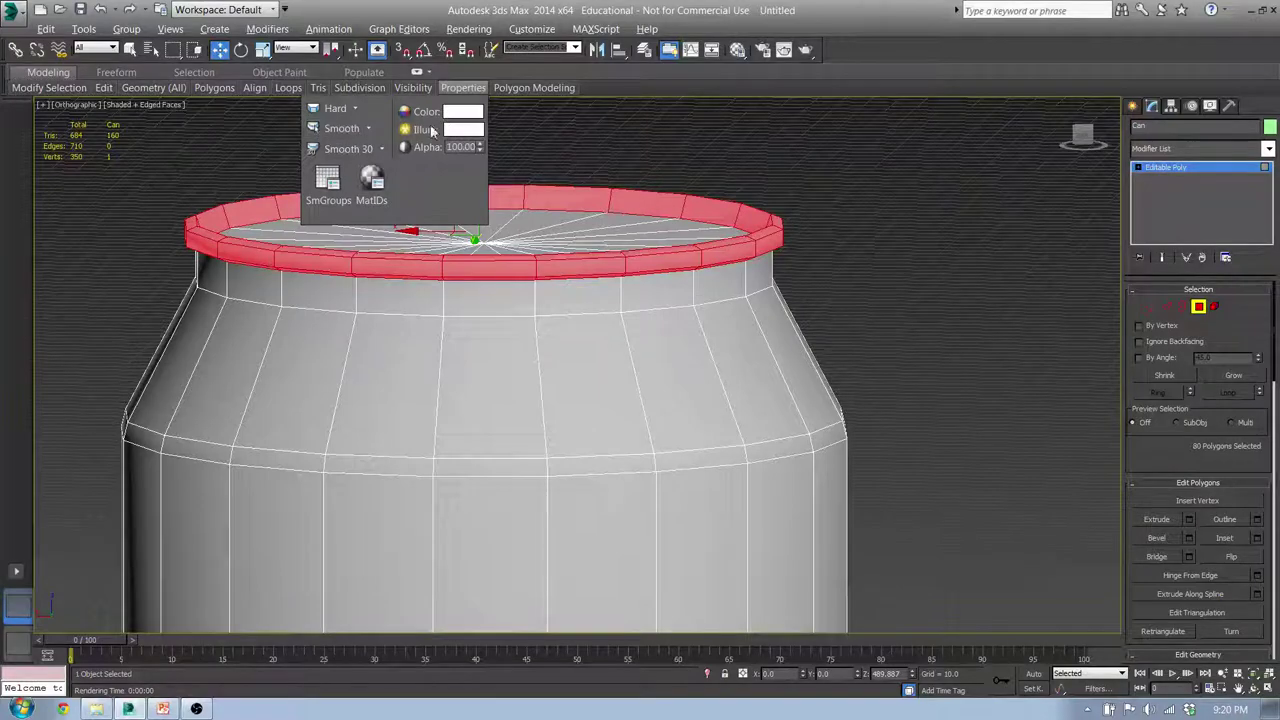
middle_drag(800, 154, 856, 191)
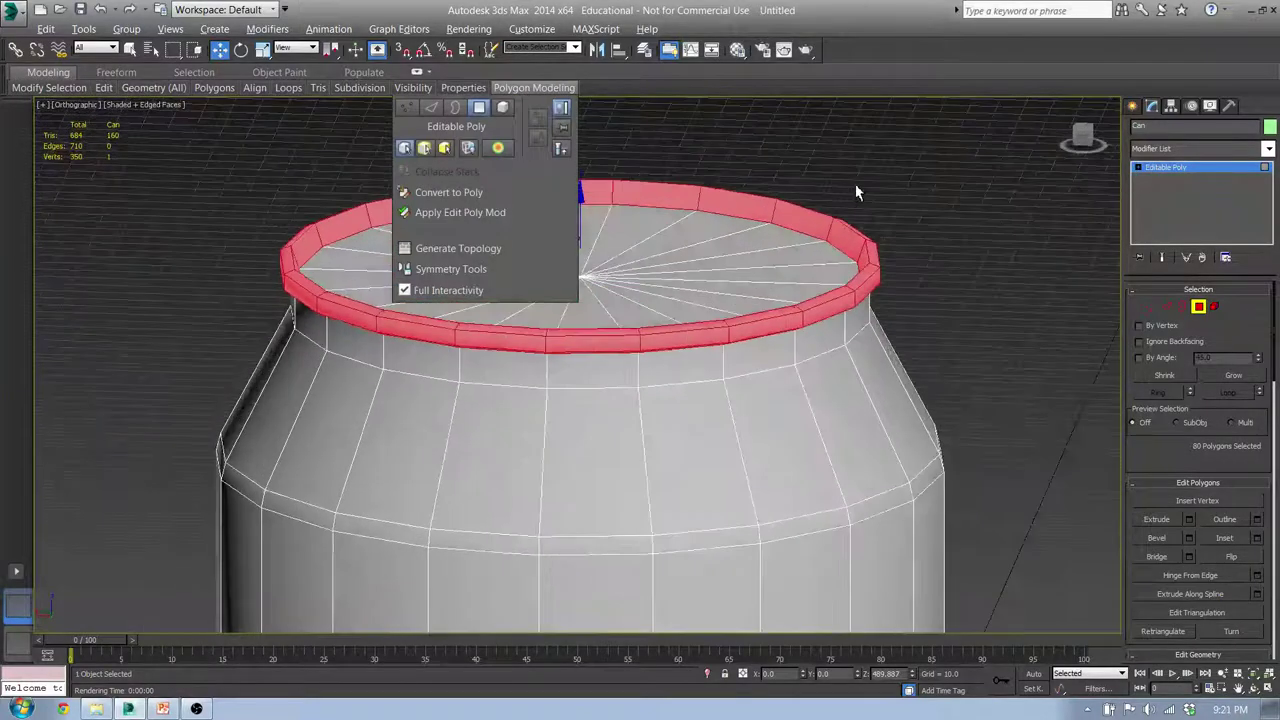
- Test-render the can's top rim and its underside to check the shading
click(805, 50)
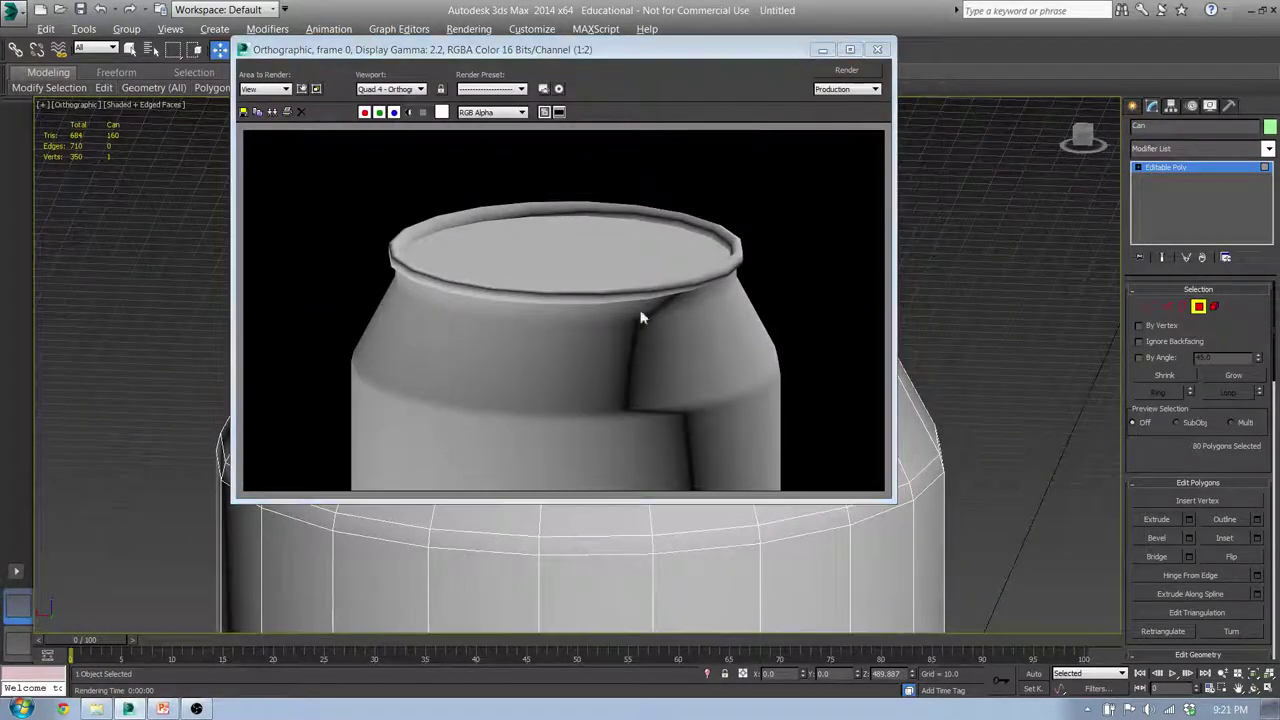
click(877, 49)
scroll(666, 377, down, 6)
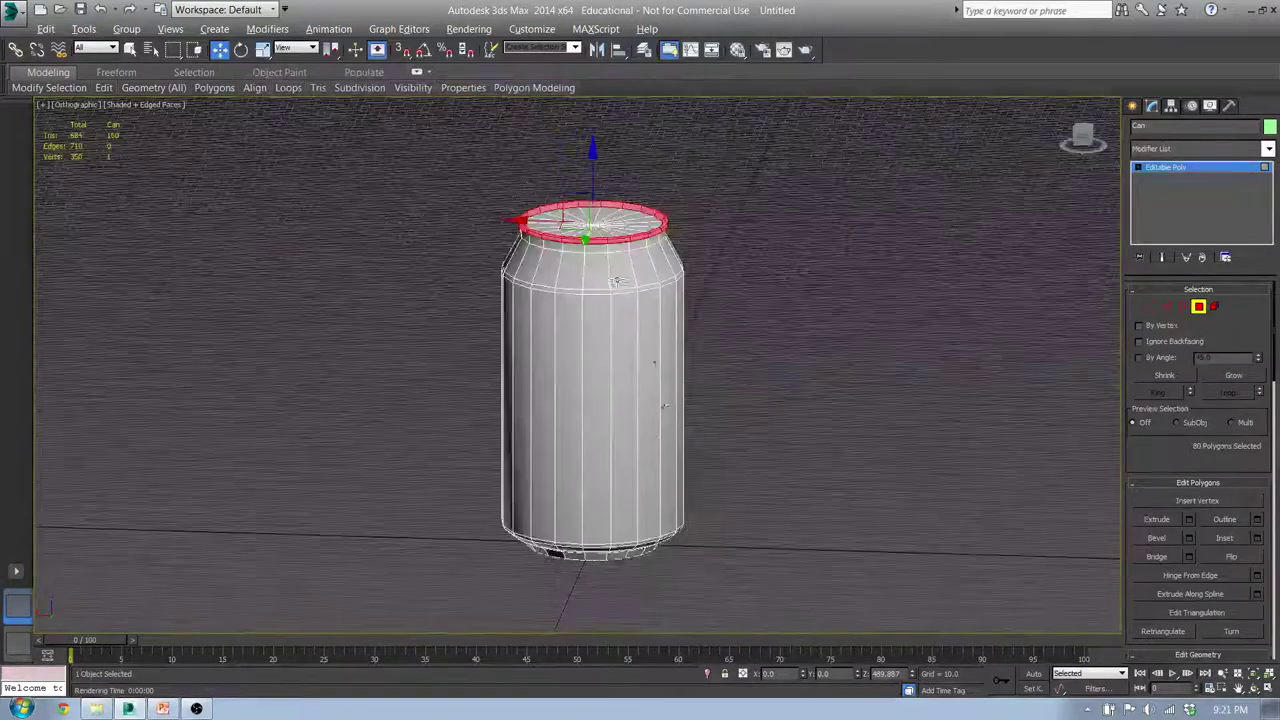
scroll(703, 181, up, 5)
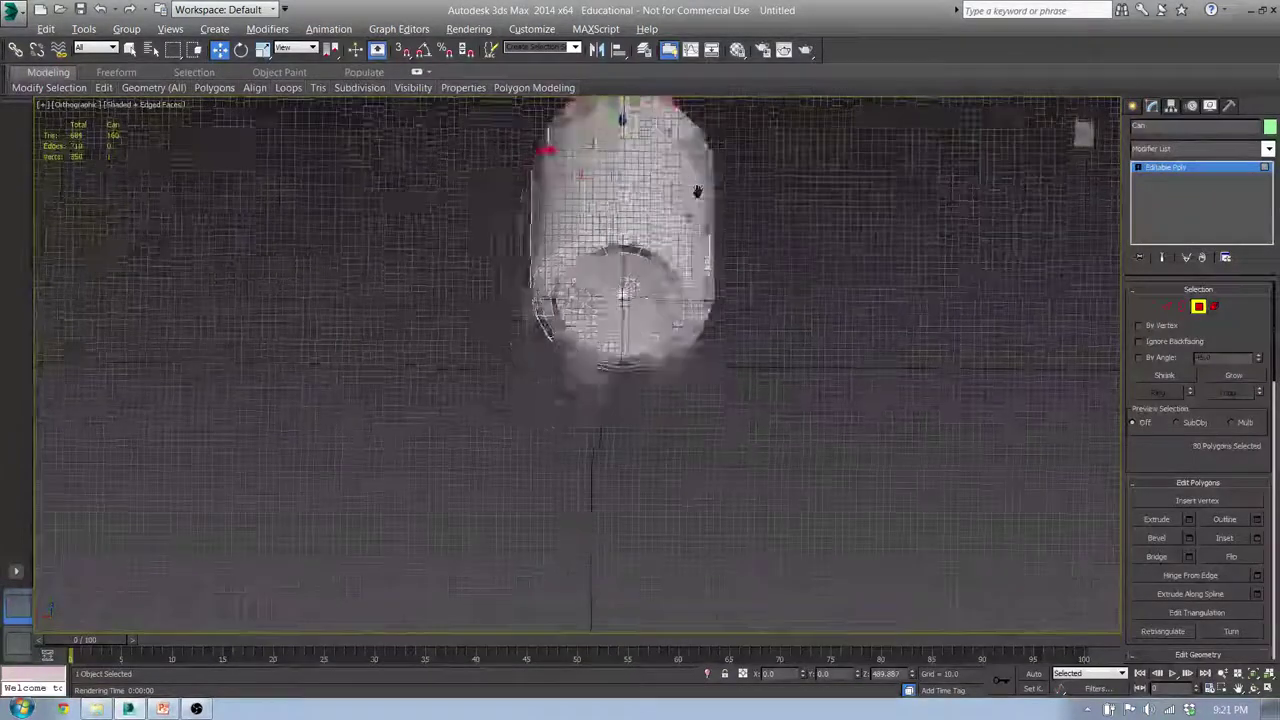
click(805, 50)
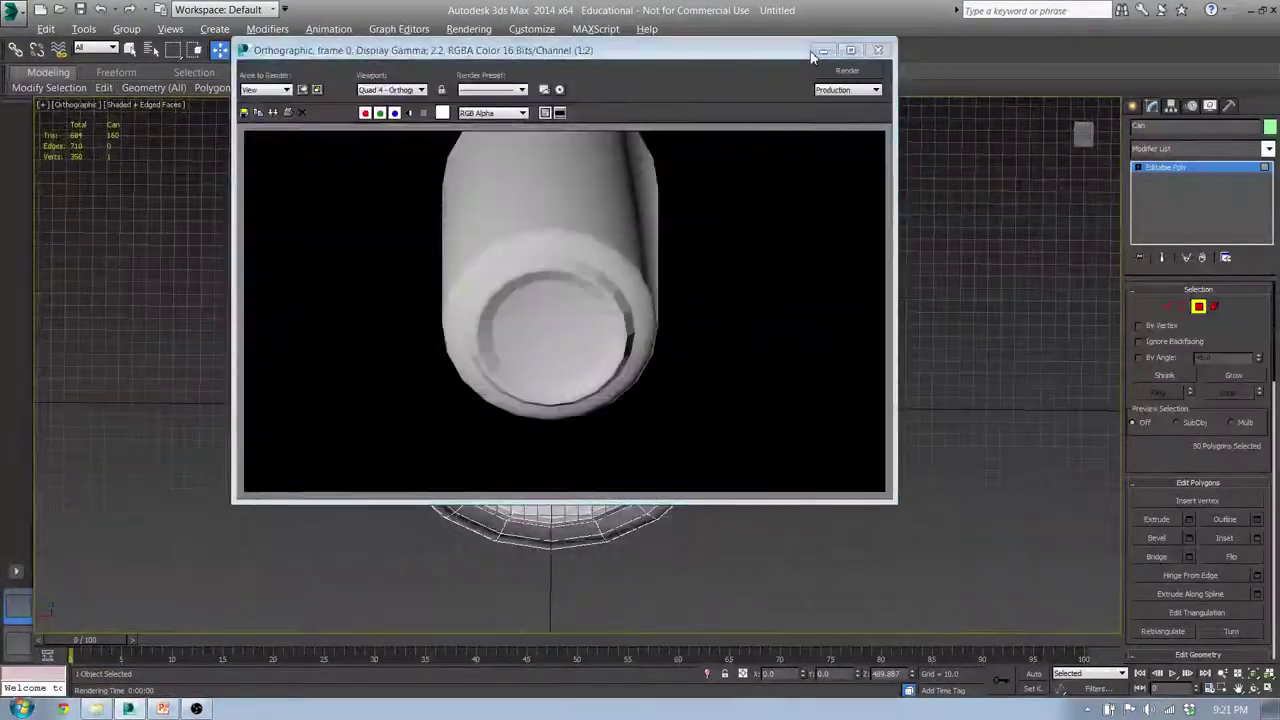
click(877, 49)
- In the front view, select the polygons around the can's bottom rim with a region
alt+middle_drag(762, 232, 616, 410)
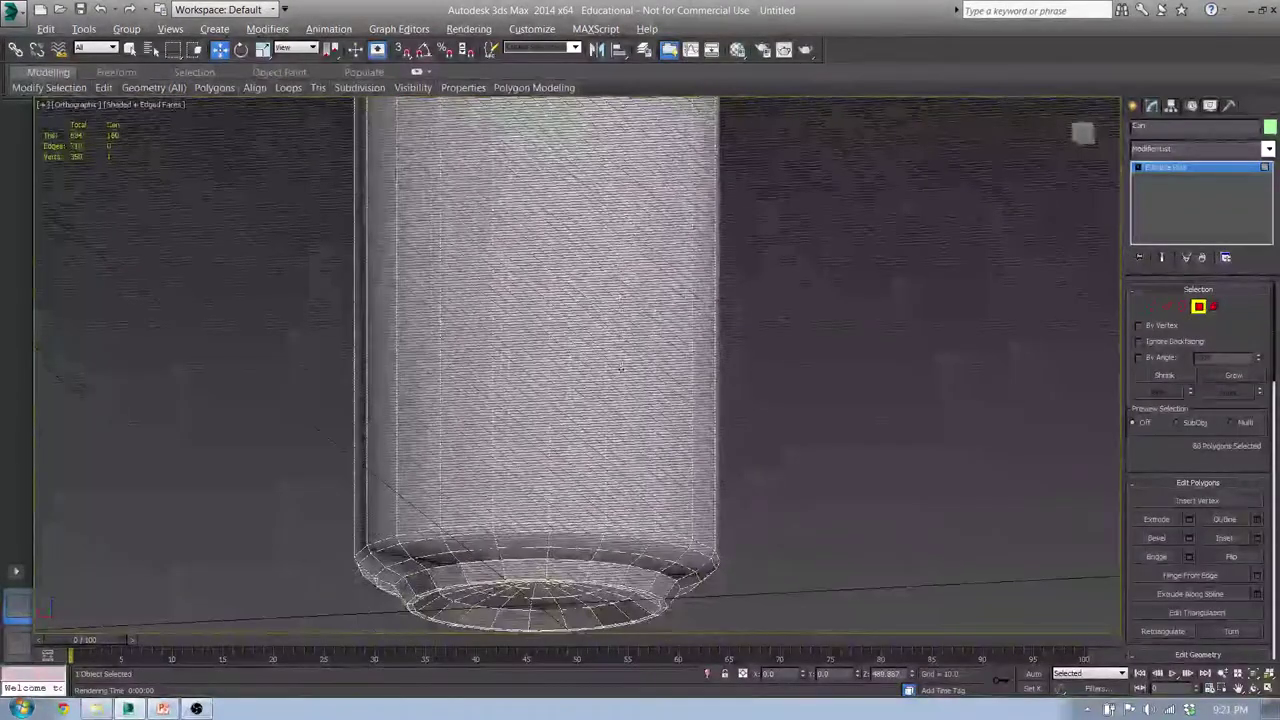
key(g)
middle_drag(580, 560, 277, 397)
key(l)
key(f)
scroll(535, 368, up, 6)
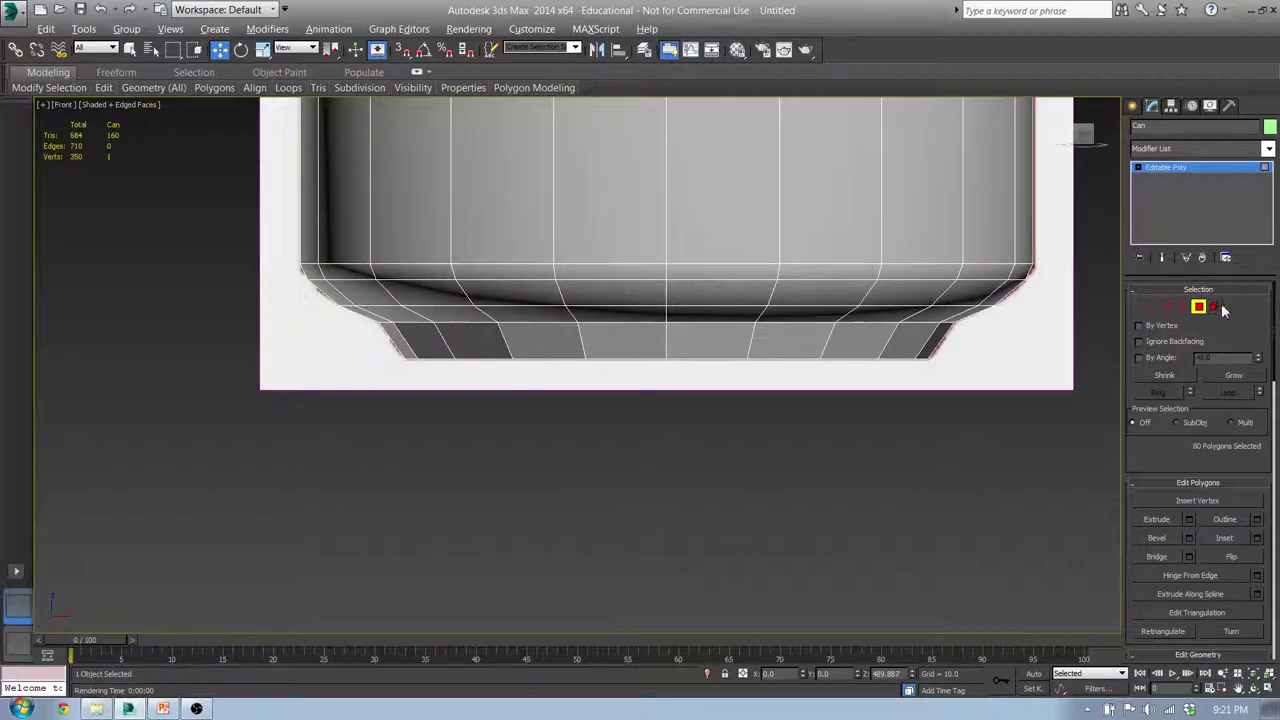
drag(1002, 490, 351, 332)
alt+middle_drag(551, 391, 571, 331)
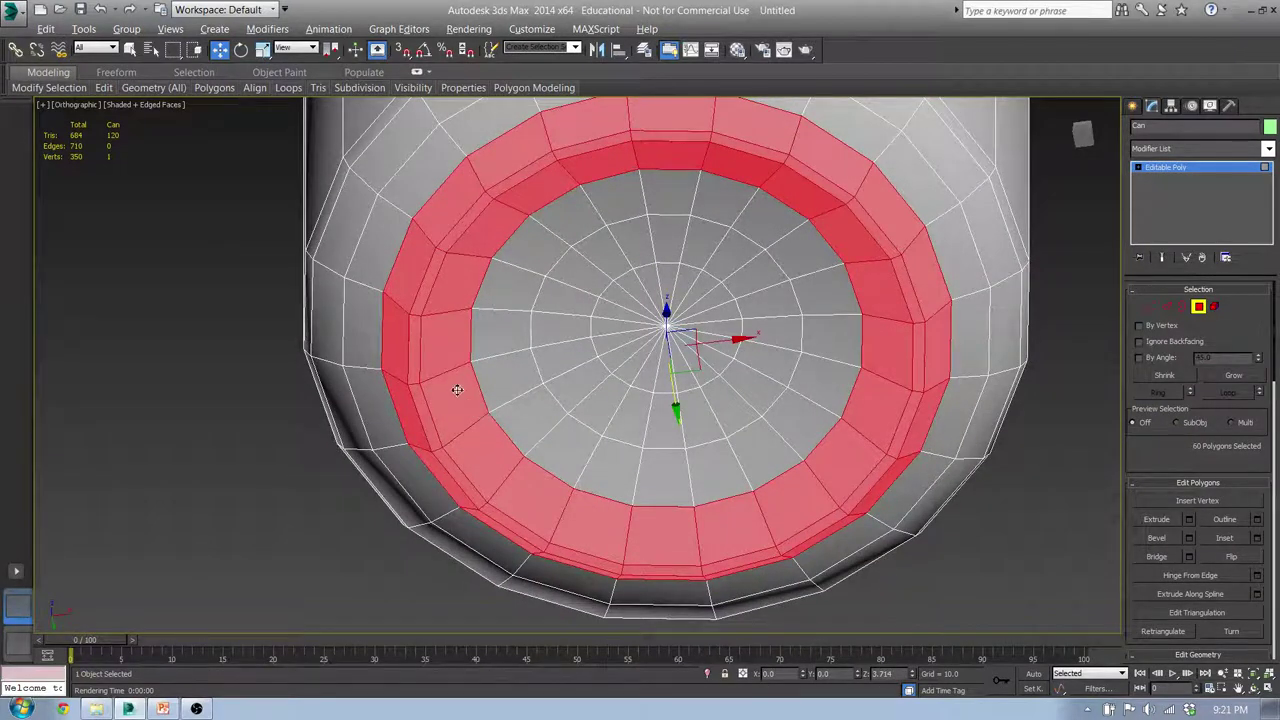
- Remove the ring of inner wall polygons from the bottom selection, keeping only the two outer bands of the rim
alt+click(484, 274)
alt+click(491, 243)
alt+click(532, 200)
alt+click(596, 170)
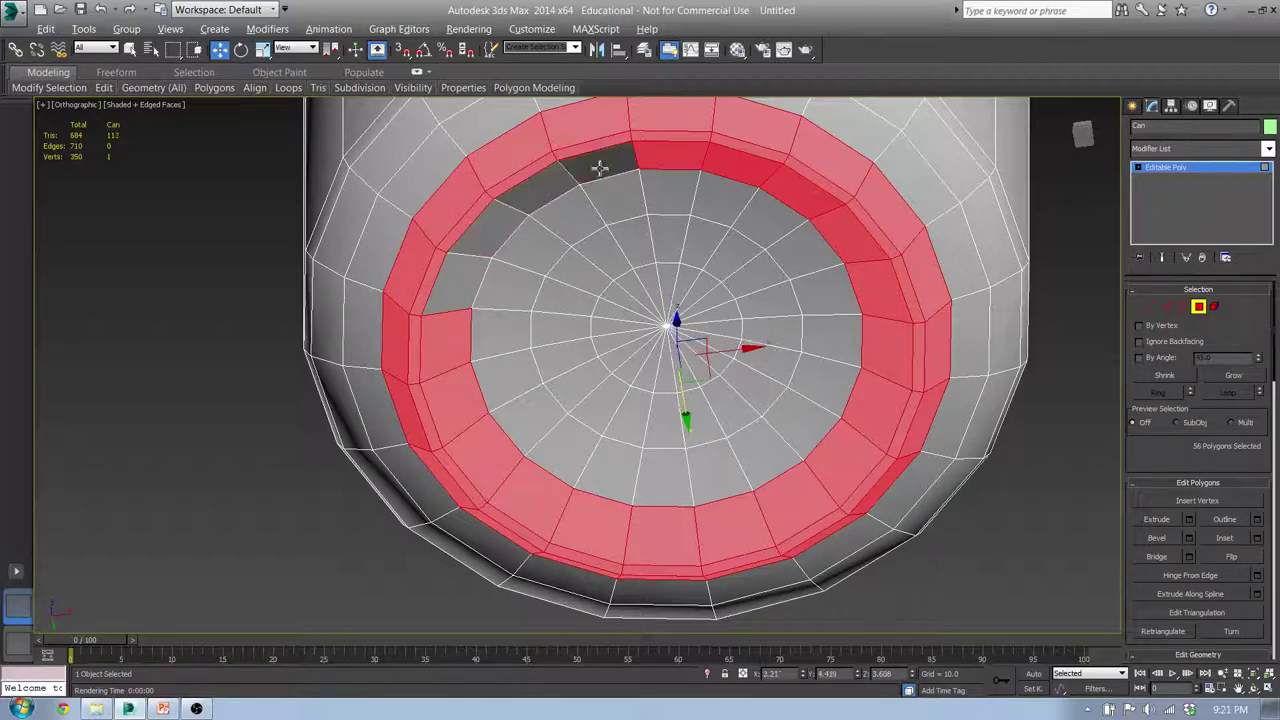
alt+click(670, 158)
alt+click(740, 166)
alt+click(802, 192)
alt+click(843, 234)
alt+click(874, 290)
alt+click(884, 360)
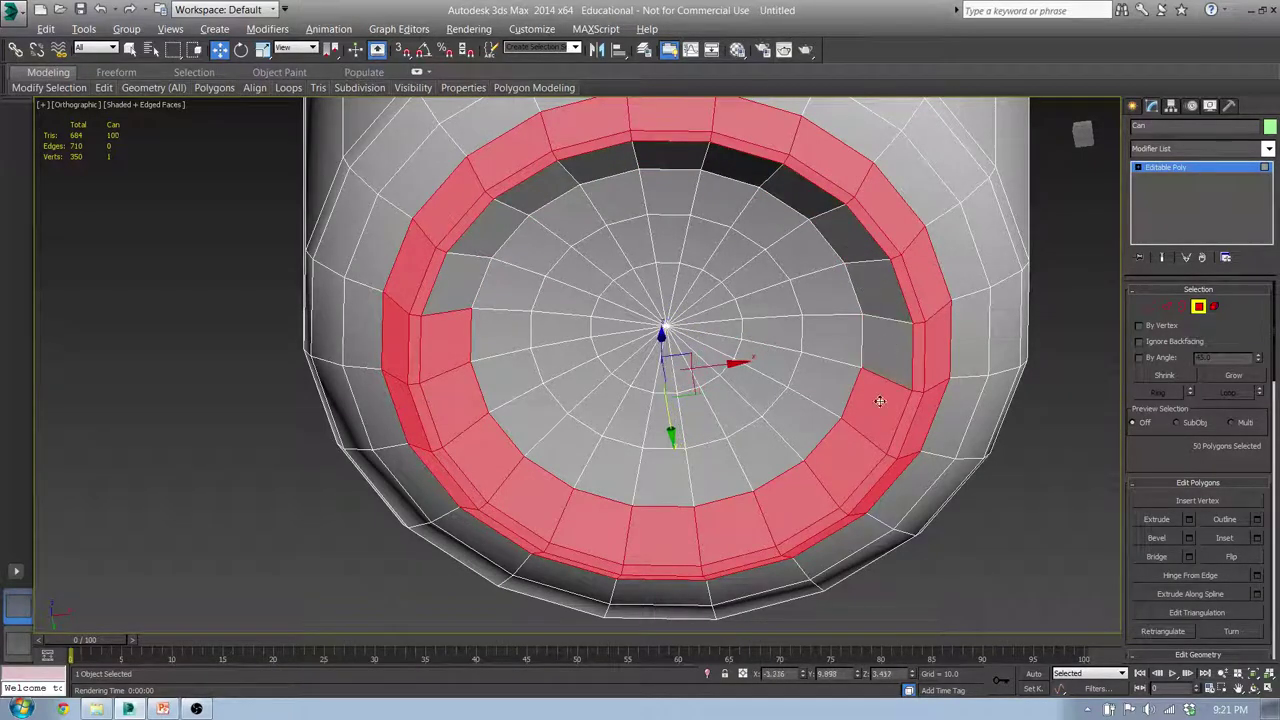
alt+click(880, 385)
alt+click(842, 455)
alt+click(796, 498)
alt+click(735, 525)
alt+click(662, 528)
alt+click(606, 514)
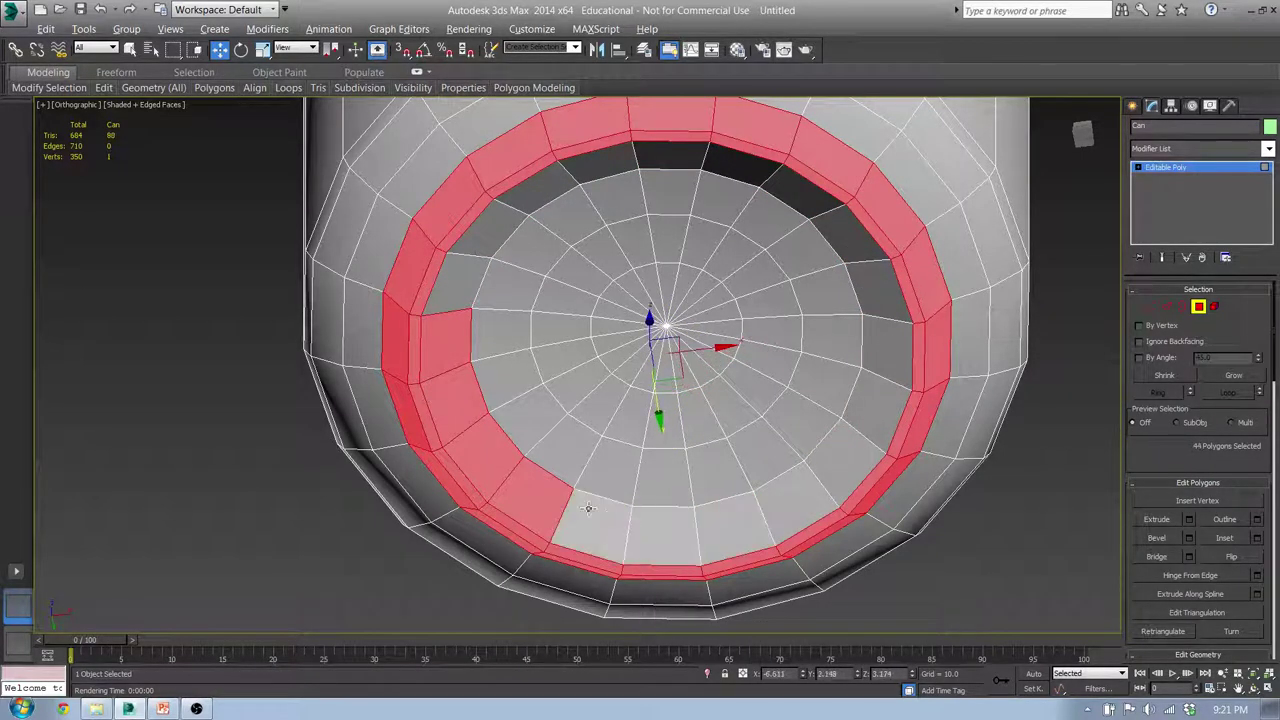
alt+click(535, 500)
alt+click(492, 455)
alt+click(456, 404)
alt+click(446, 346)
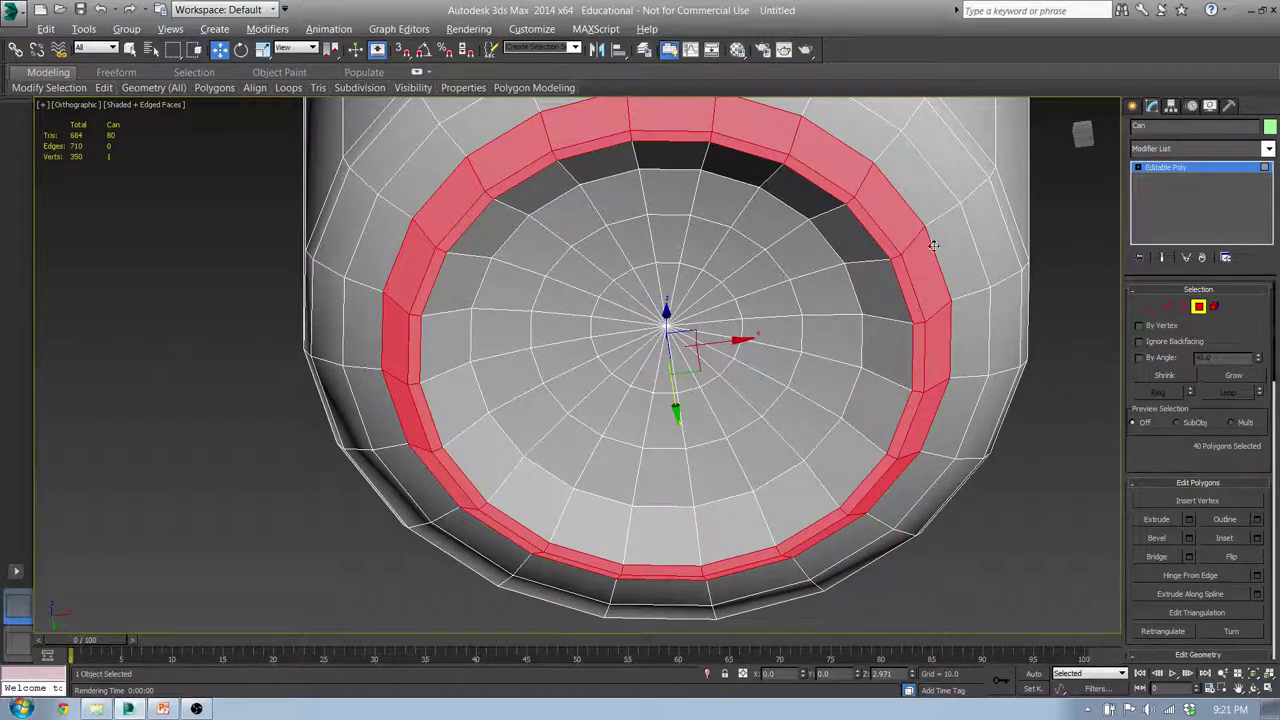
- Apply Smooth to the selected bottom rim polygons
mouse_move(643, 161)
alt+middle_down()
mouse_move(731, 251)
mouse_move(729, 275)
mouse_move(730, 159)
mouse_move(707, 172)
alt+middle_up()
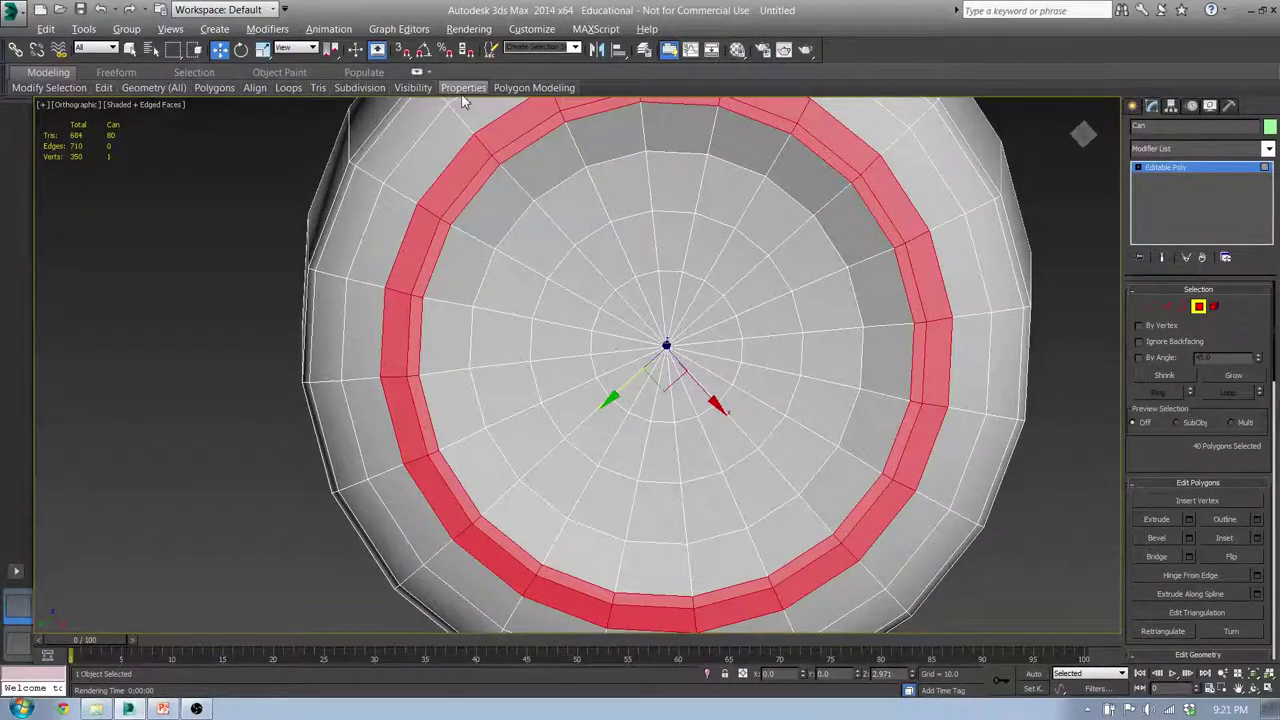
mouse_move(463, 88)
click(352, 129)
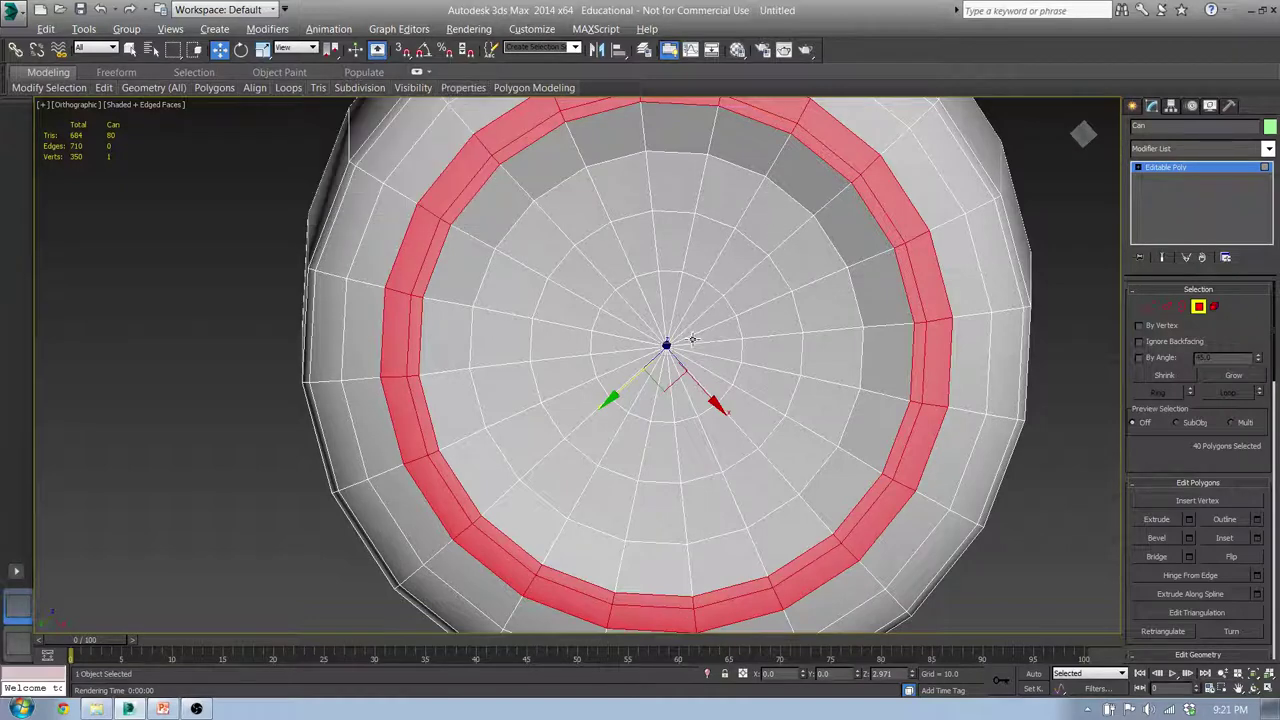
- With Ignore Backfacing enabled, select the base's central polygons and grow the selection three times to cover the whole recessed base
middle_drag(688, 341, 686, 320)
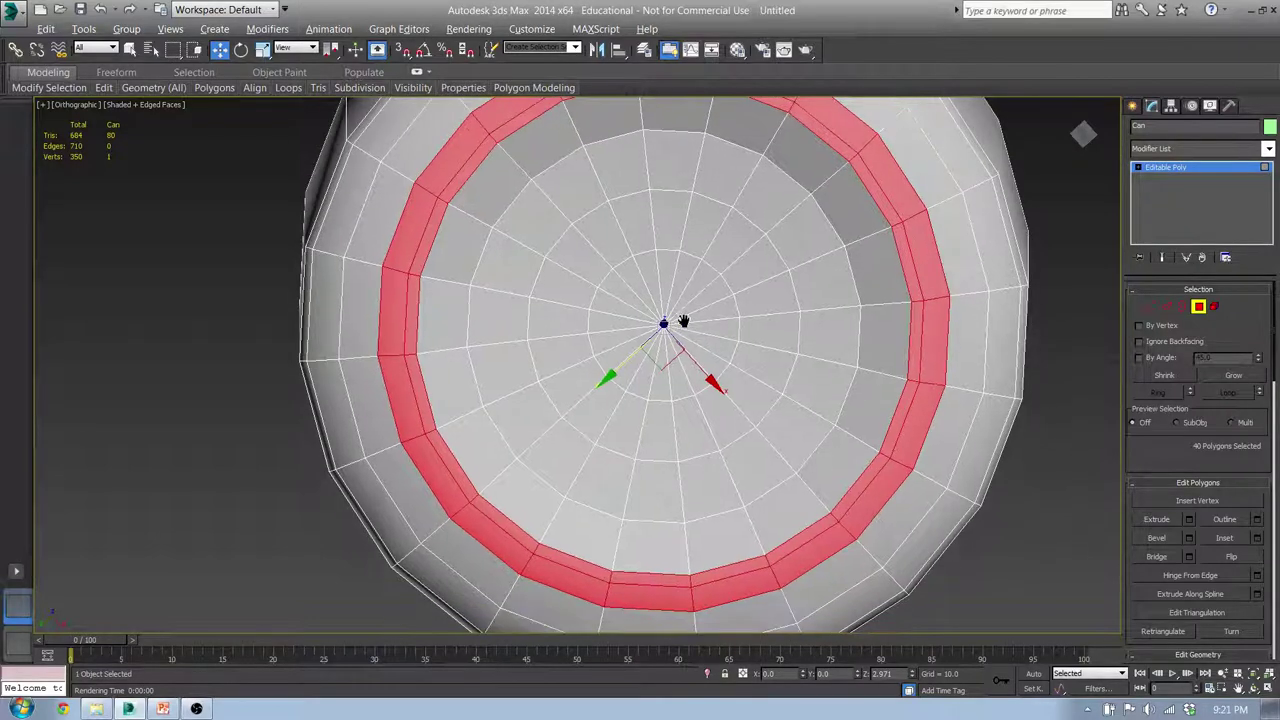
click(1145, 344)
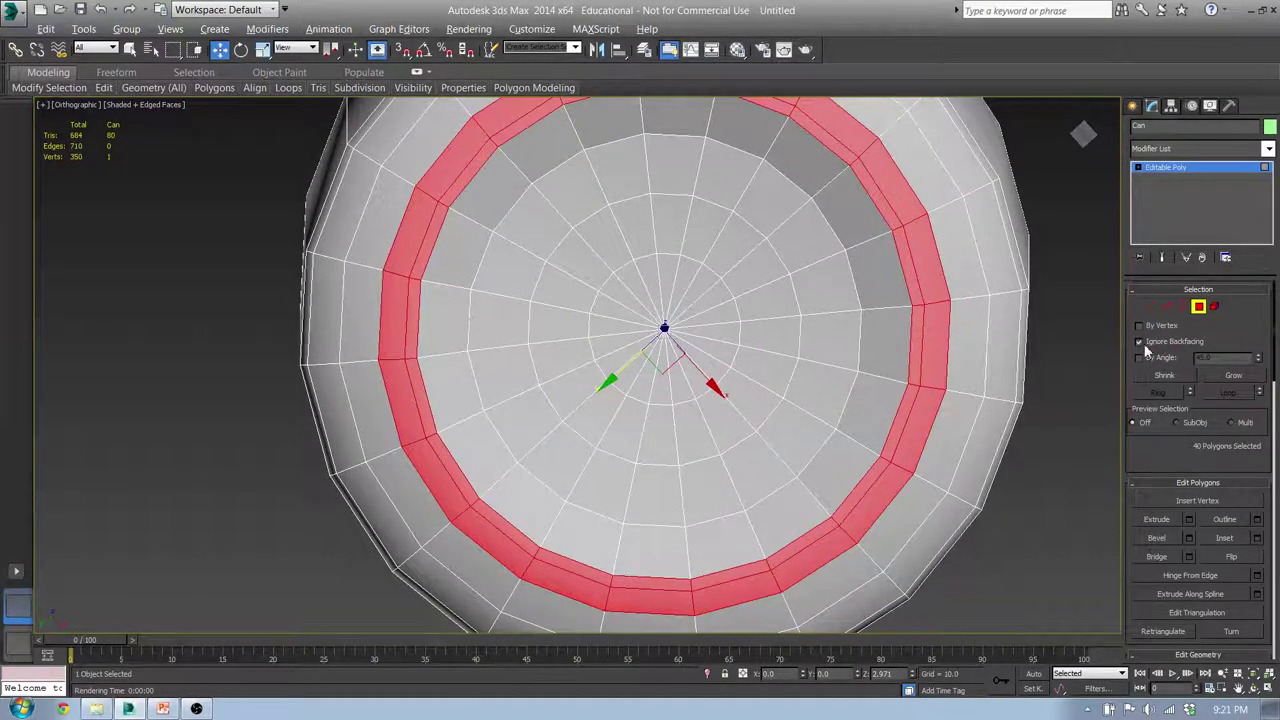
key(q)
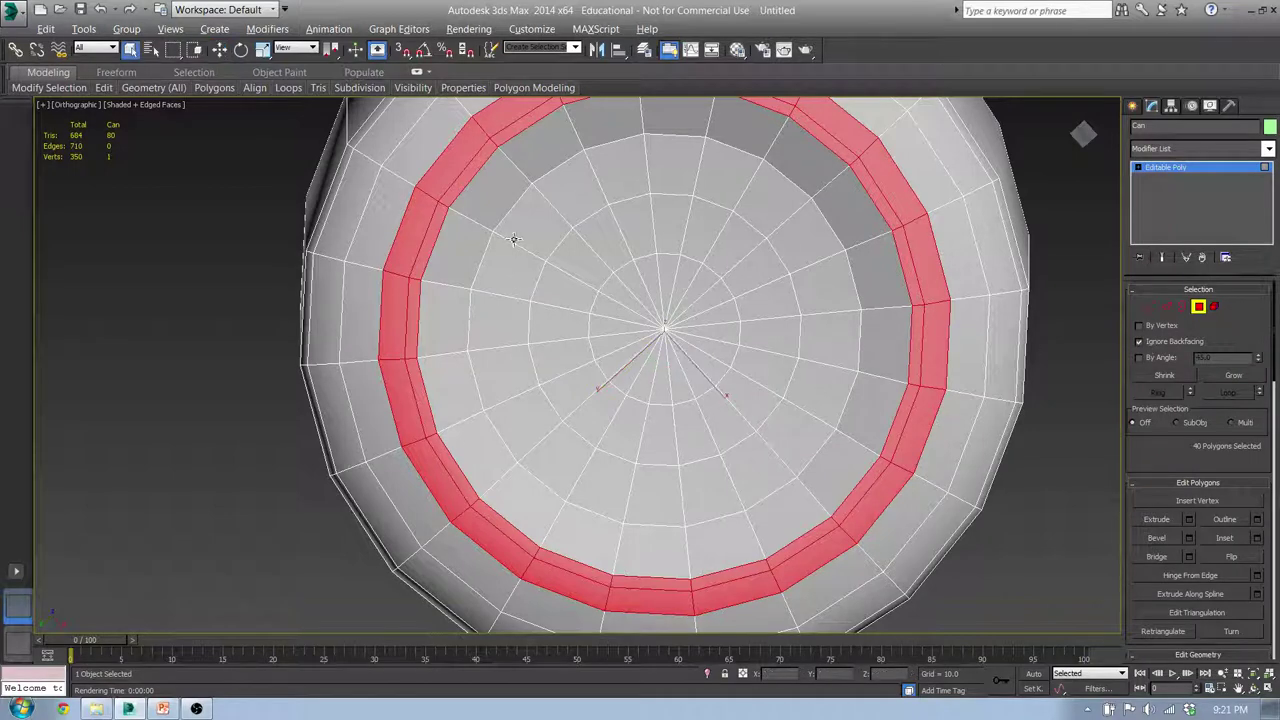
click(651, 322)
drag(692, 366, 690, 367)
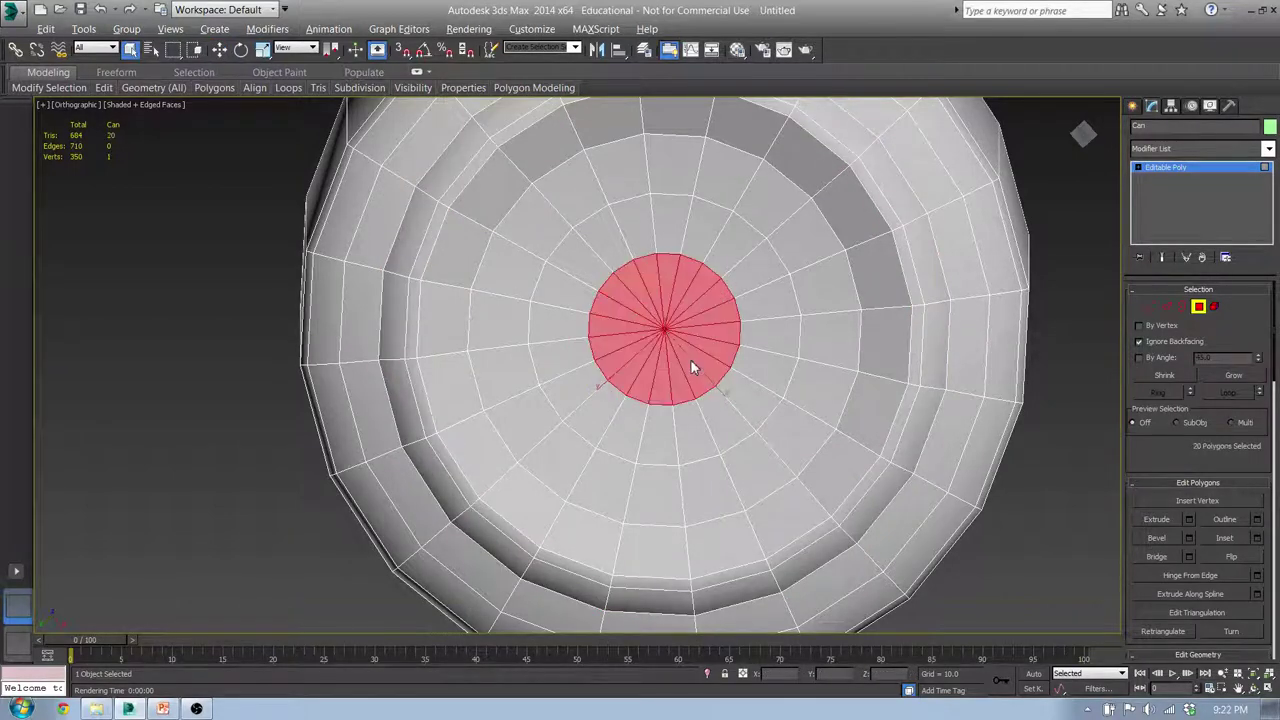
click(1221, 374)
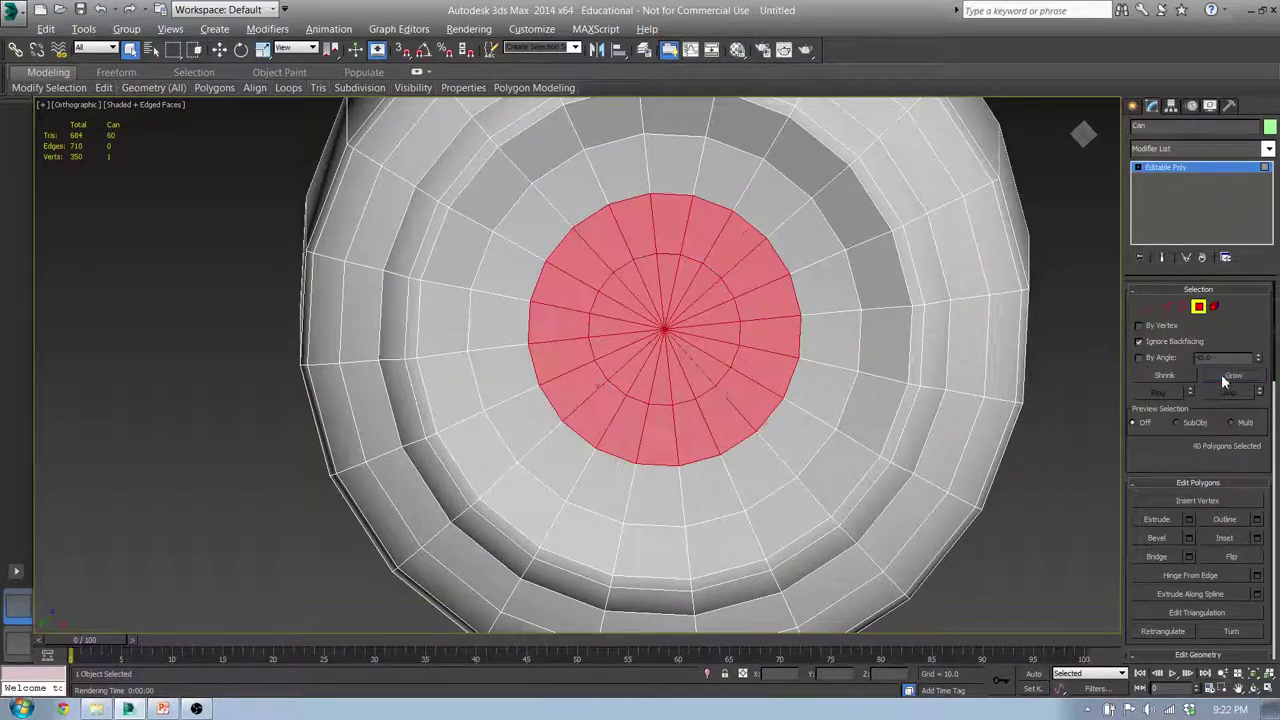
click(1221, 374)
click(1221, 374)
alt+middle_drag(781, 270, 748, 346)
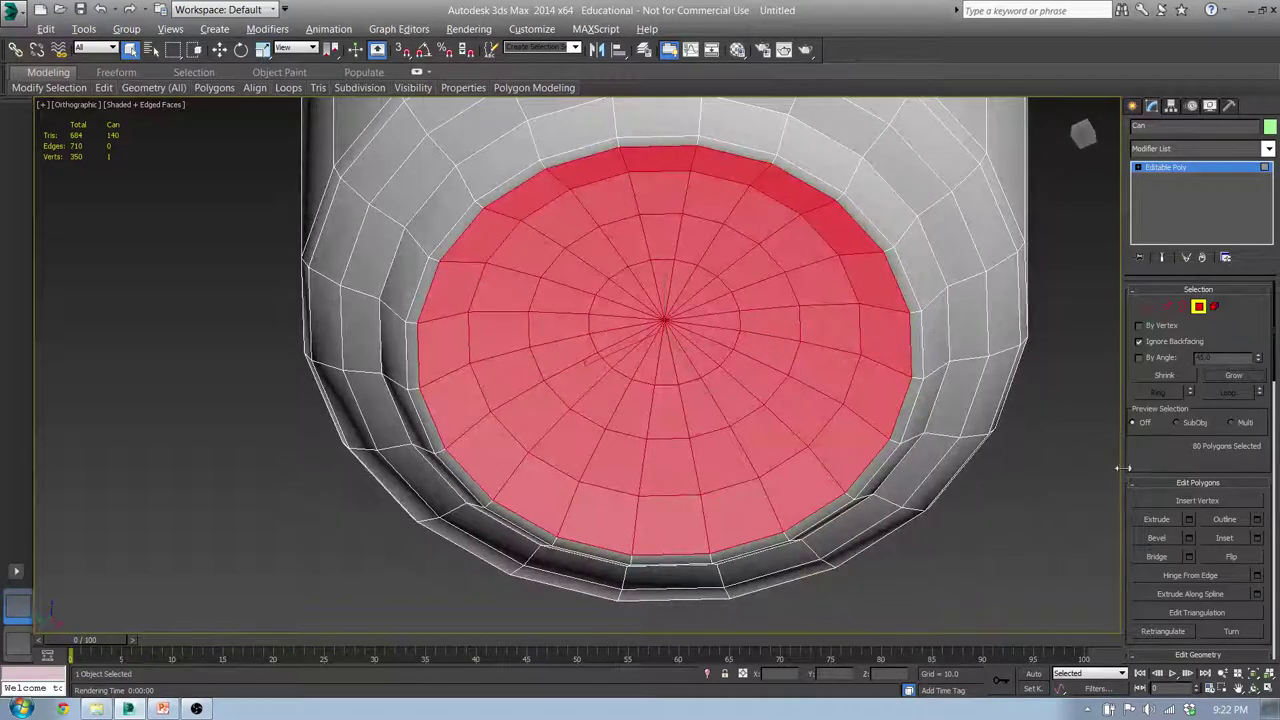
- Apply Smooth to the selected recessed base polygons and bring the whole can back into view
mouse_move(463, 88)
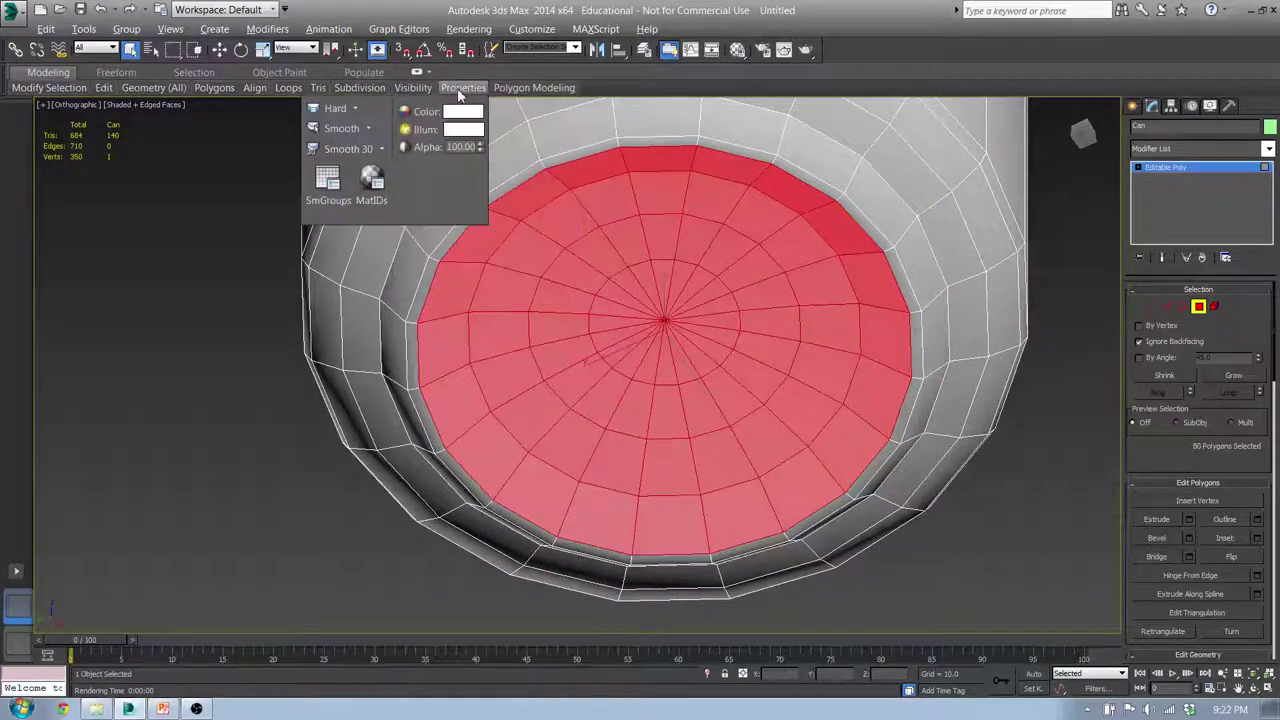
alt+middle_drag(842, 265, 820, 388)
middle_drag(839, 289, 606, 390)
scroll(606, 390, down, 2)
middle_drag(623, 311, 689, 514)
scroll(690, 513, down, 2)
scroll(696, 447, up, 3)
middle_drag(689, 423, 648, 384)
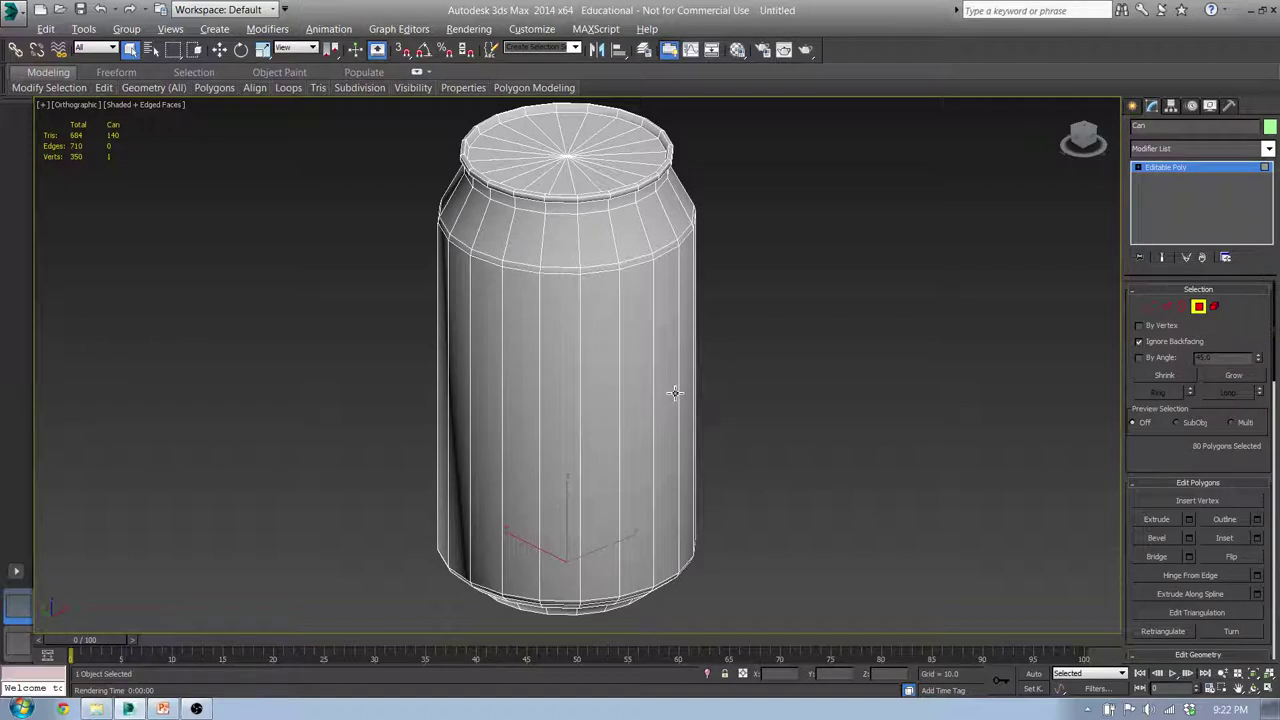
- Save the scene to the Desktop as 5_Lastname_Can in 3ds Max format
click(17, 11)
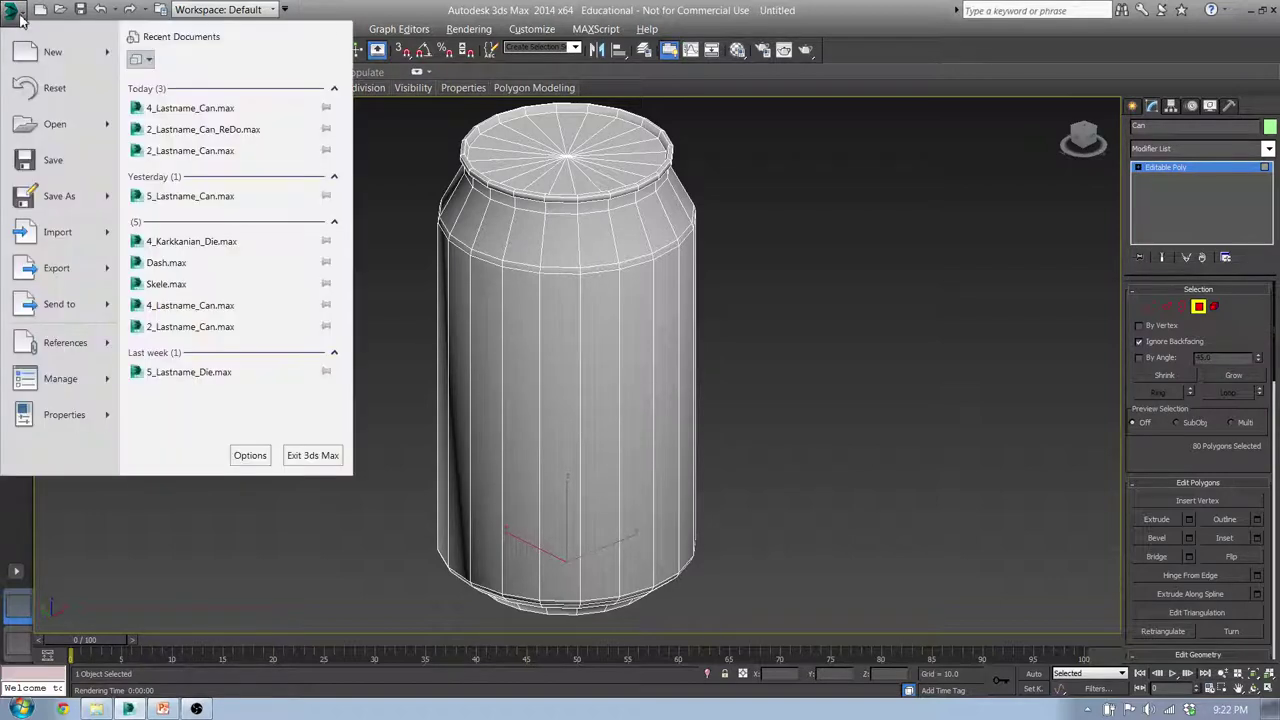
click(73, 164)
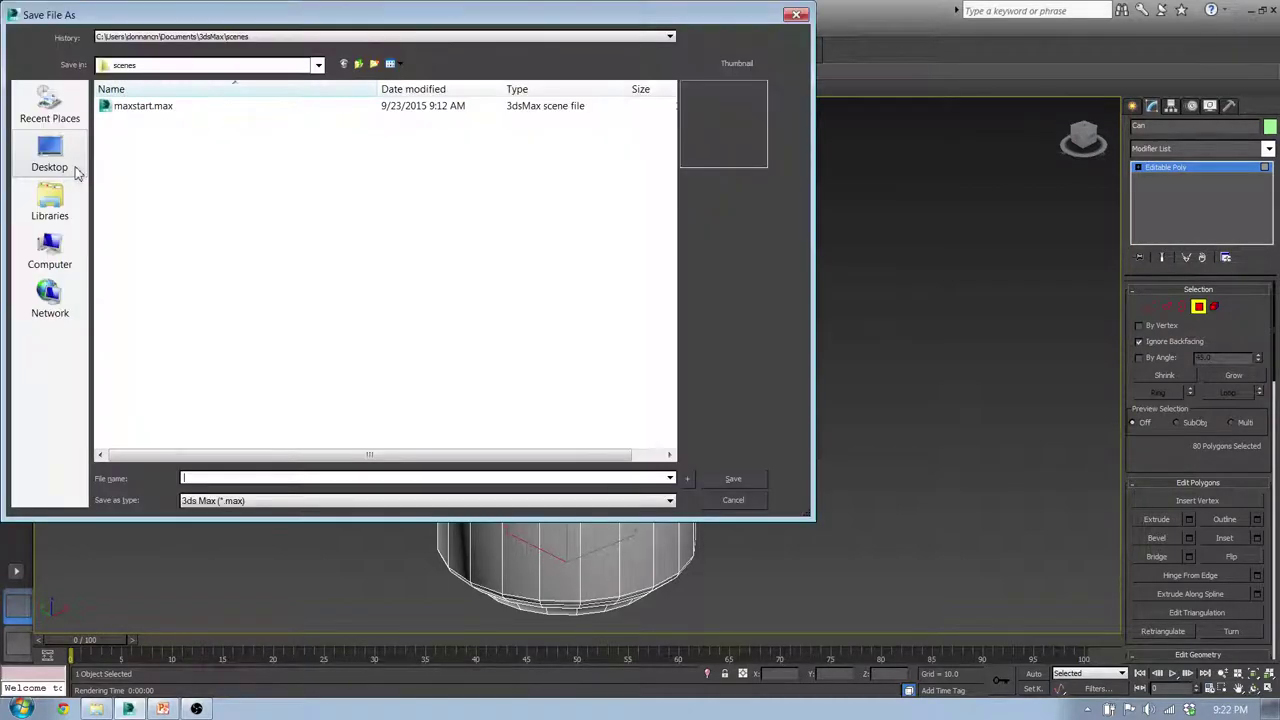
click(360, 65)
click(50, 155)
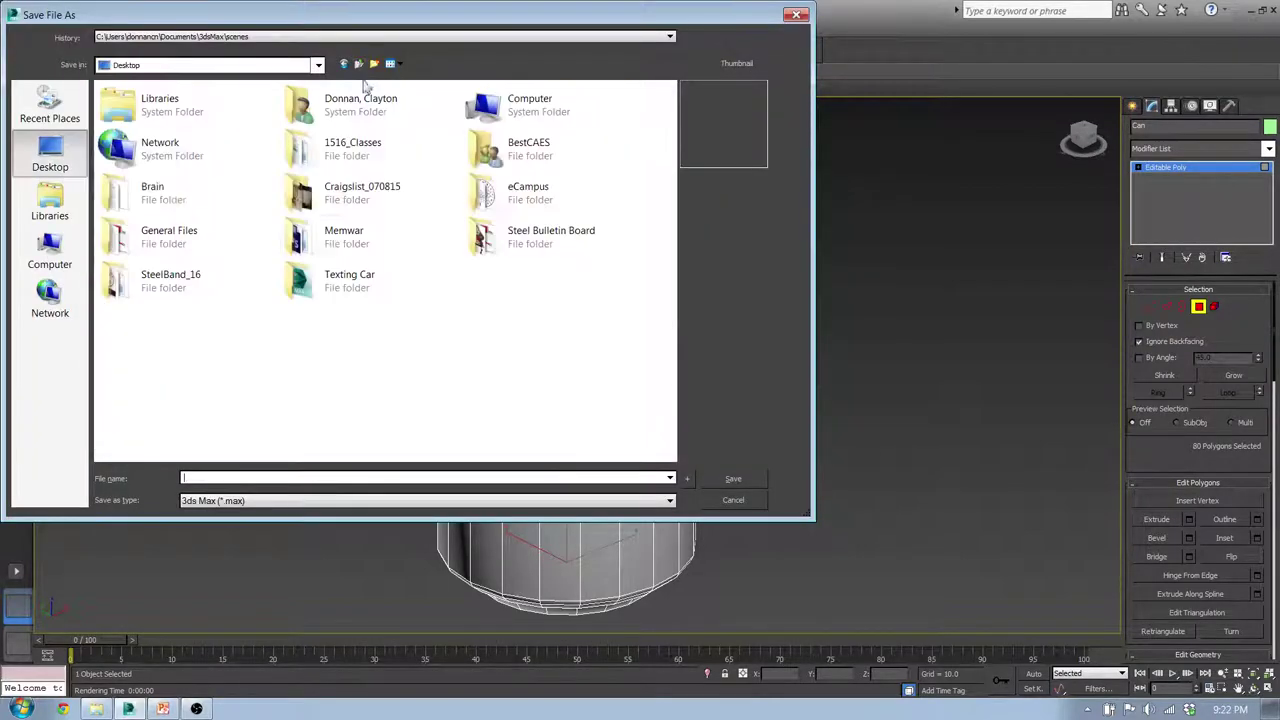
click(213, 478)
text(stname_Can)
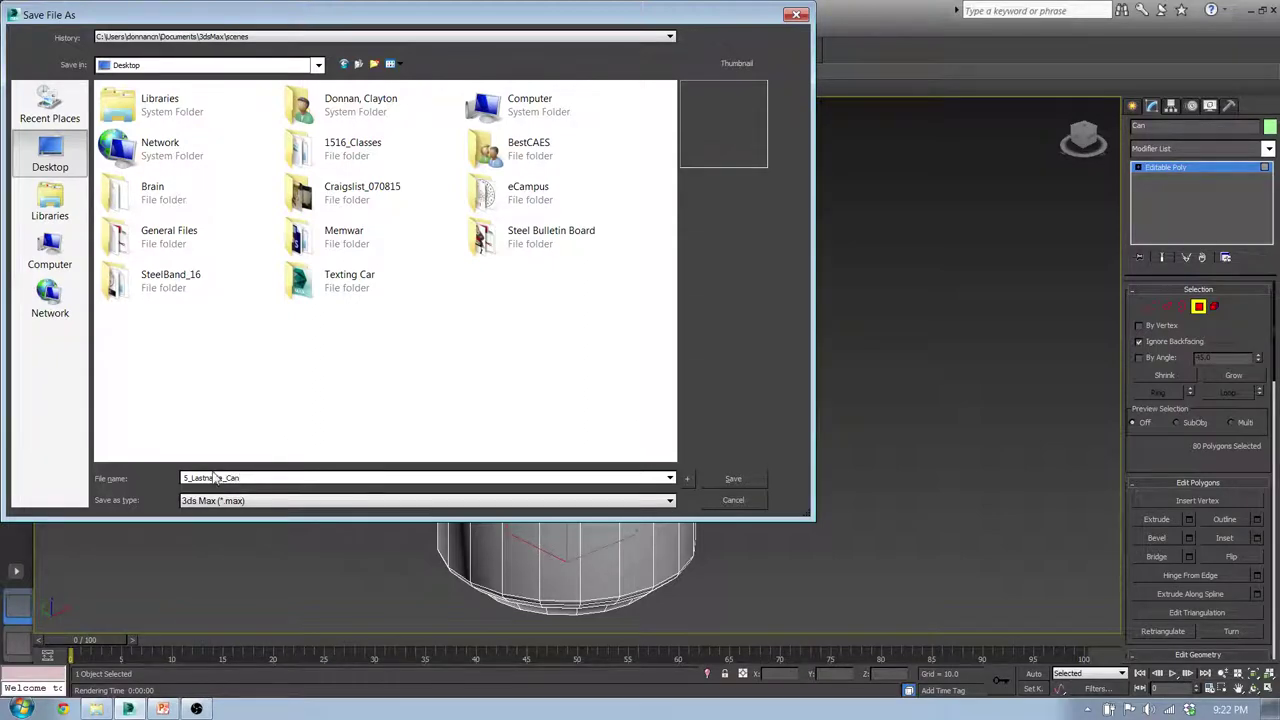
click(733, 481)
- Test-render the whole can from slightly above
alt+middle_drag(686, 279, 697, 261)
click(806, 51)
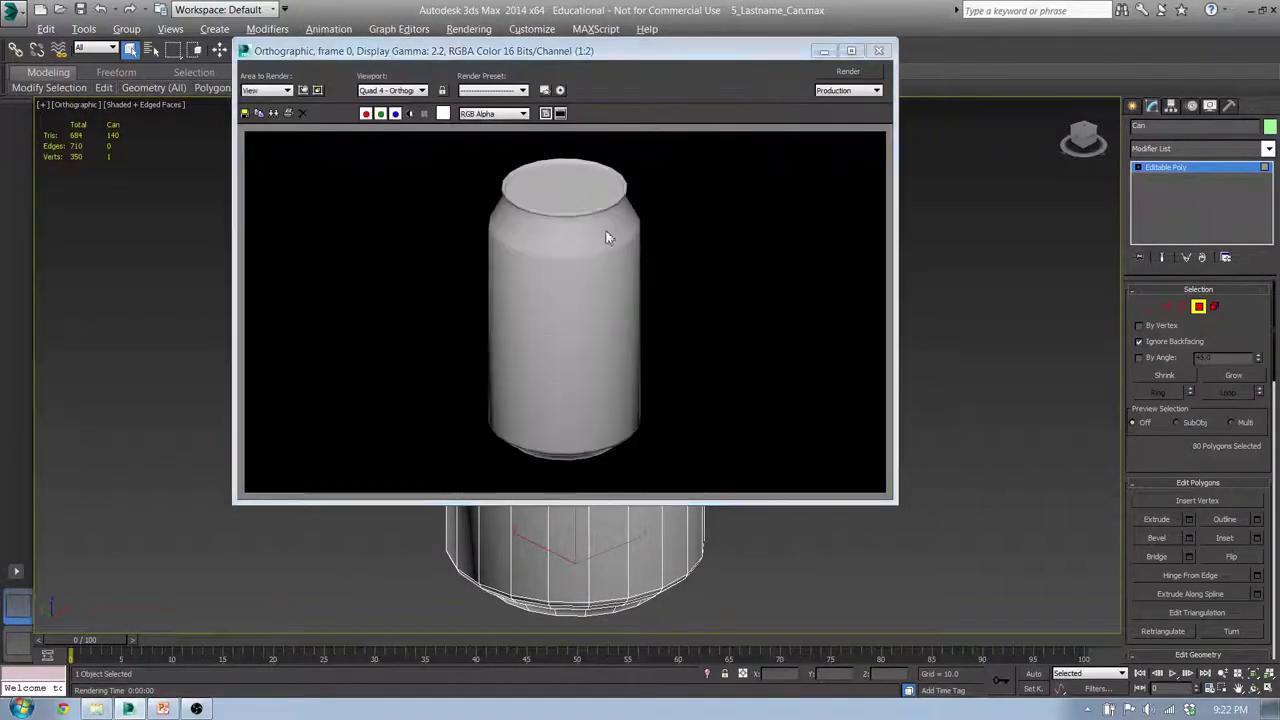
click(879, 50)
- Clear the polygon selection, leave polygon editing and test-render the can's underside
alt+middle_drag(630, 414, 623, 289)
middle_drag(584, 395, 634, 229)
click(921, 302)
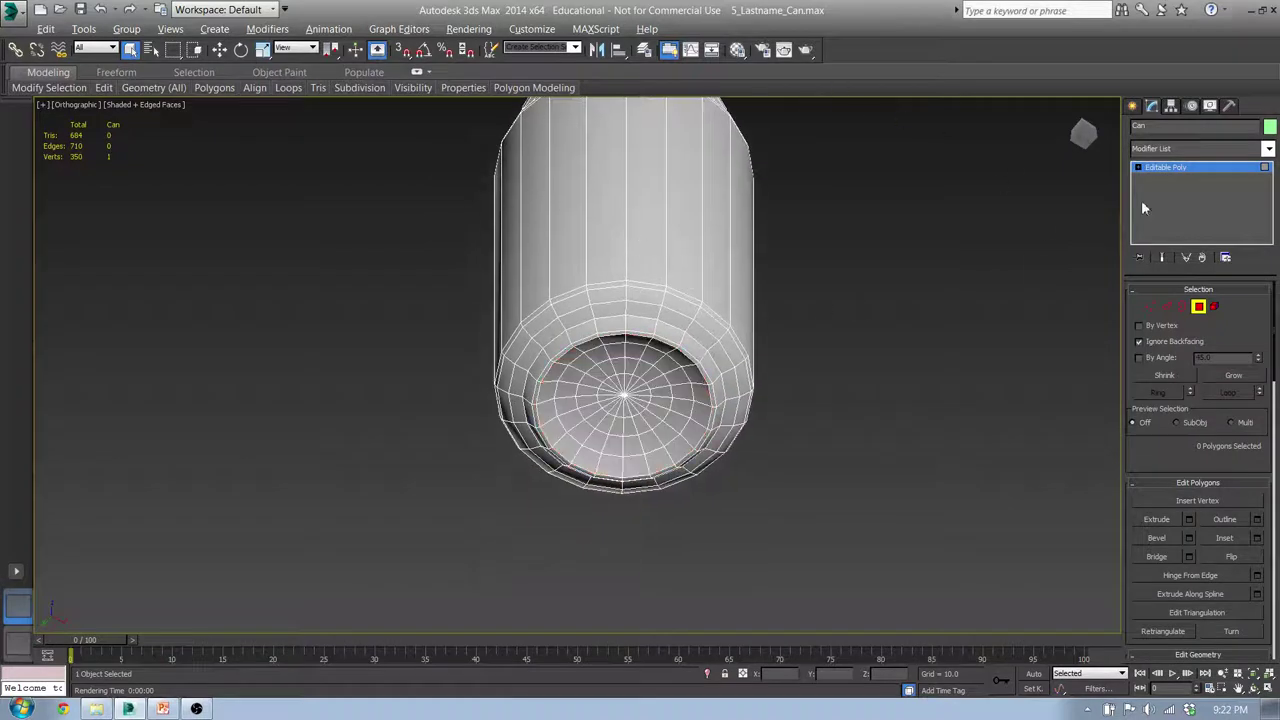
click(1133, 105)
click(812, 51)
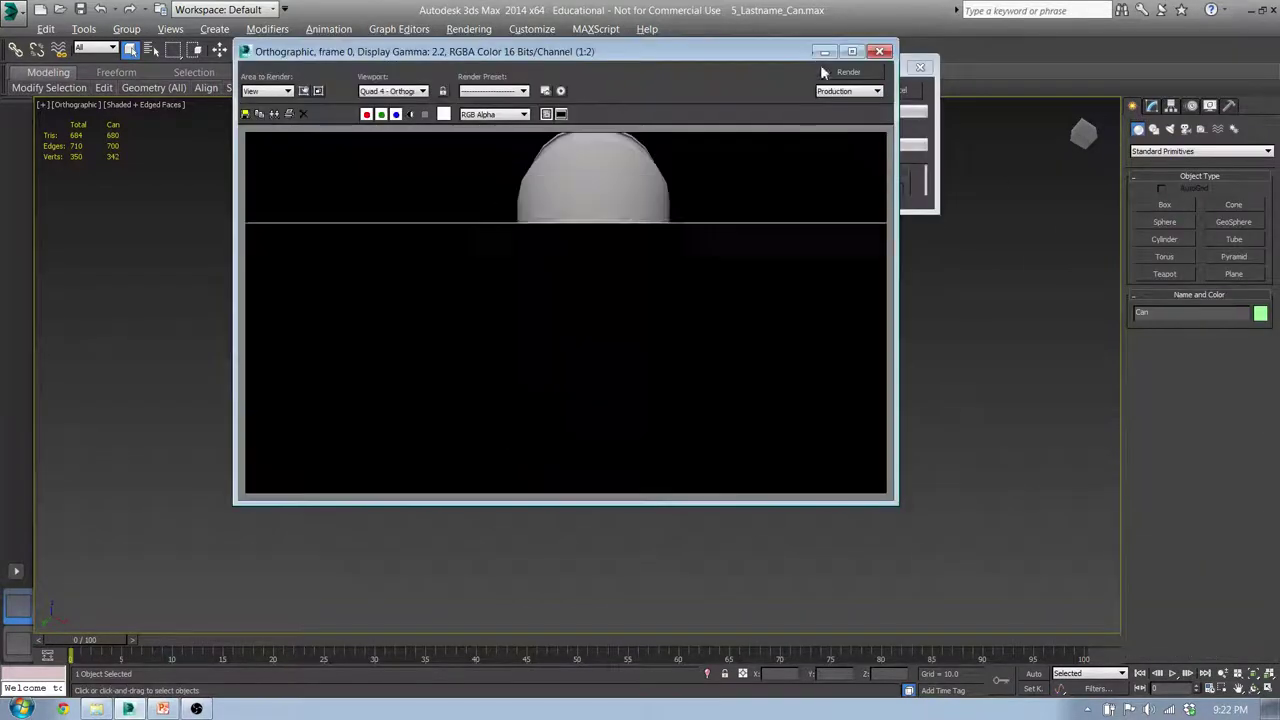
click(879, 51)
alt+middle_drag(670, 217, 637, 314)
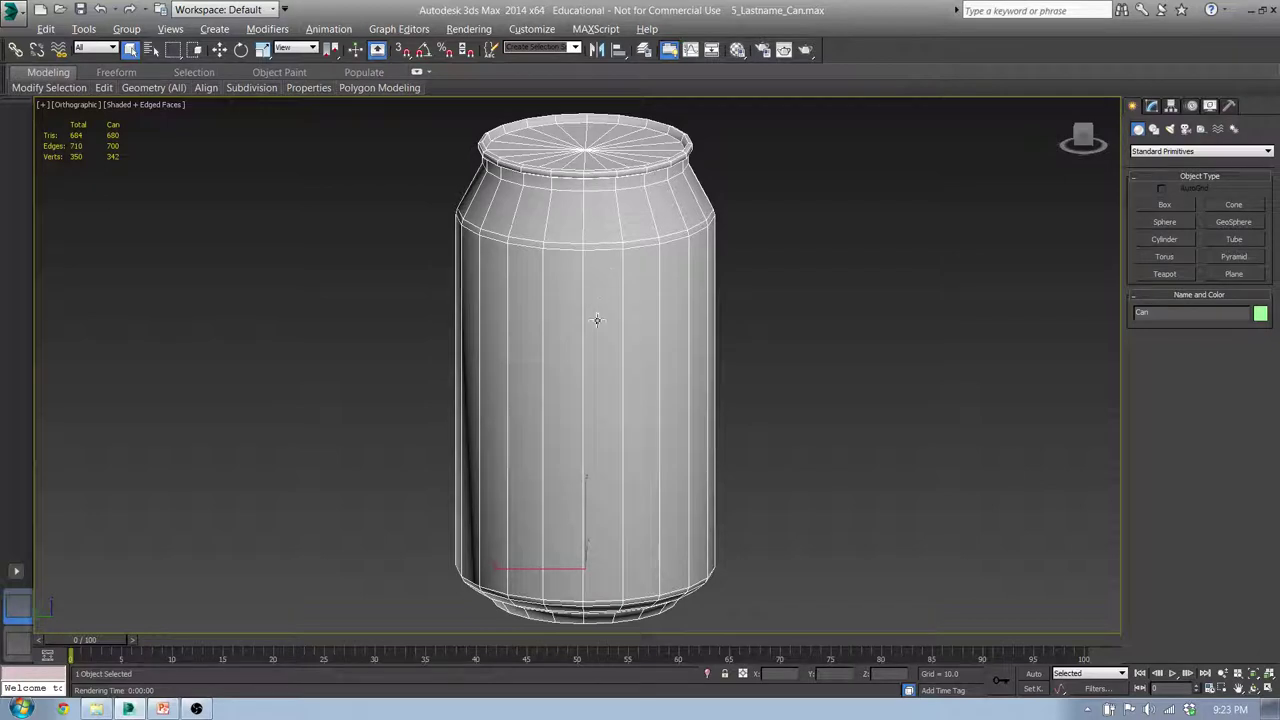
alt+middle_drag(648, 398, 674, 466)
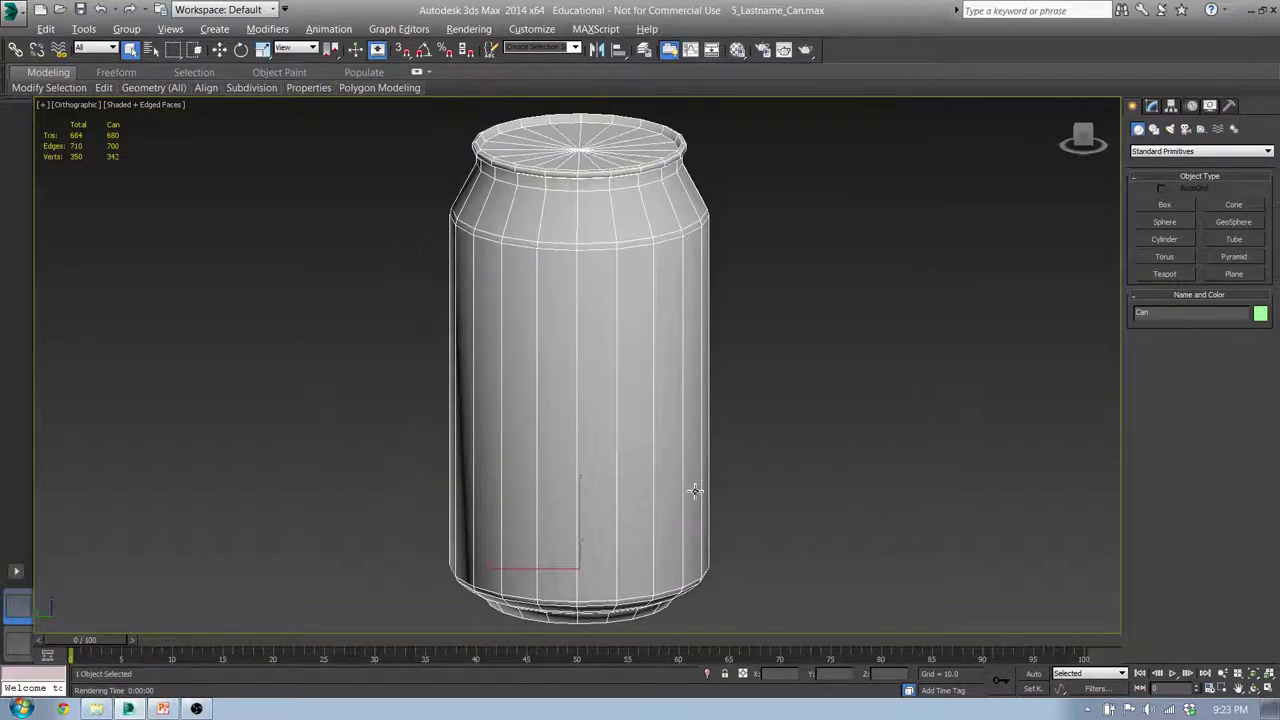